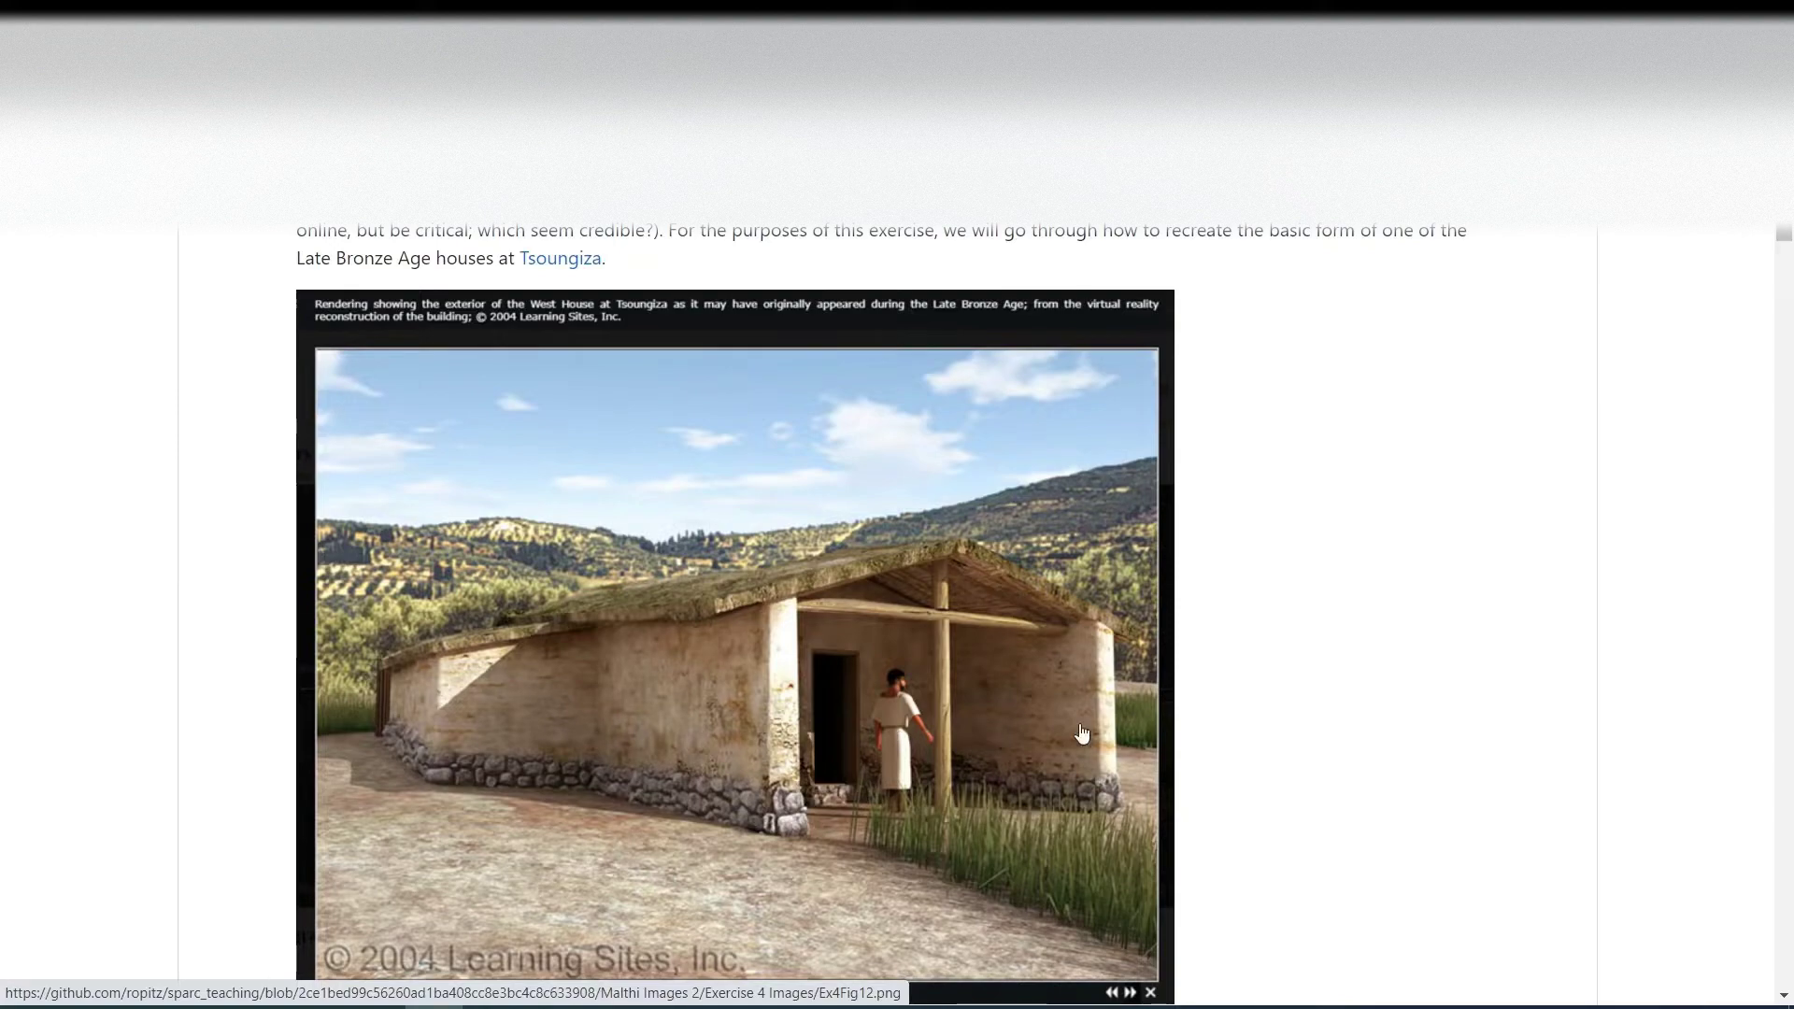
Scroll up to show the Exercise 4 headings above the Tsoungiza reference image.
scroll(1082, 733, up, 3)
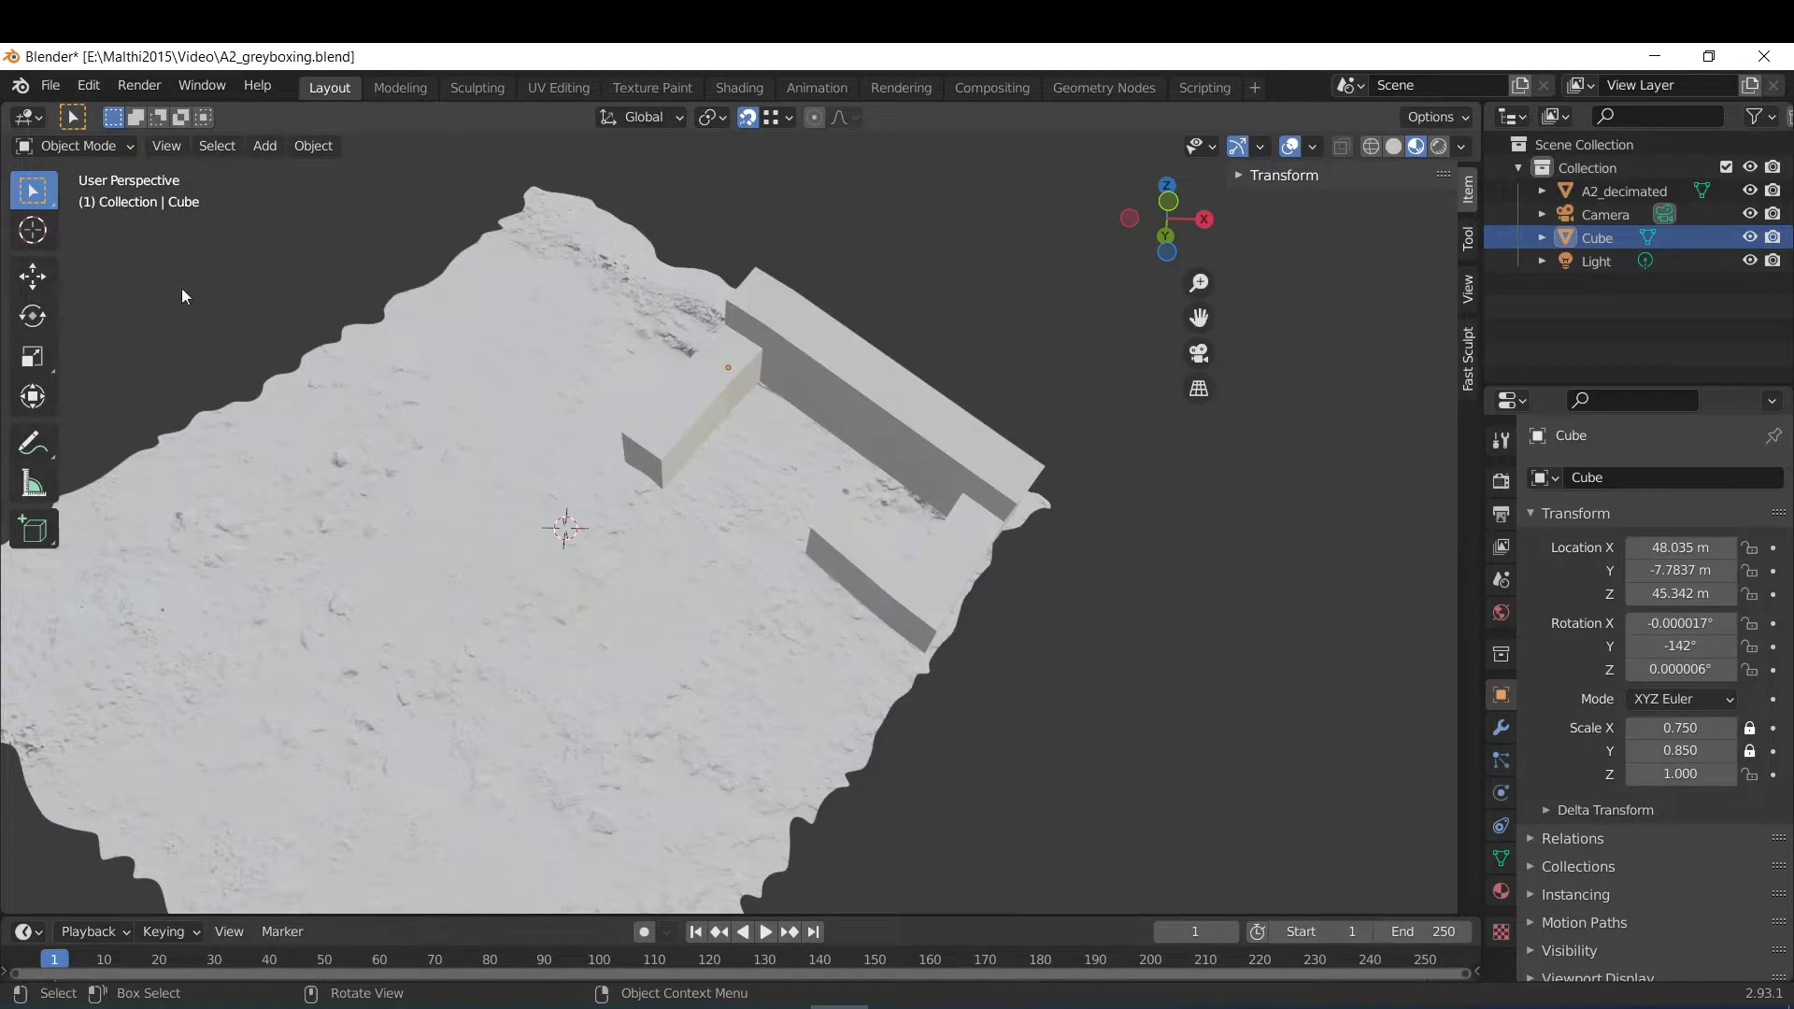
Add a mesh cube and move it up against the end of the long wall.
click(262, 149)
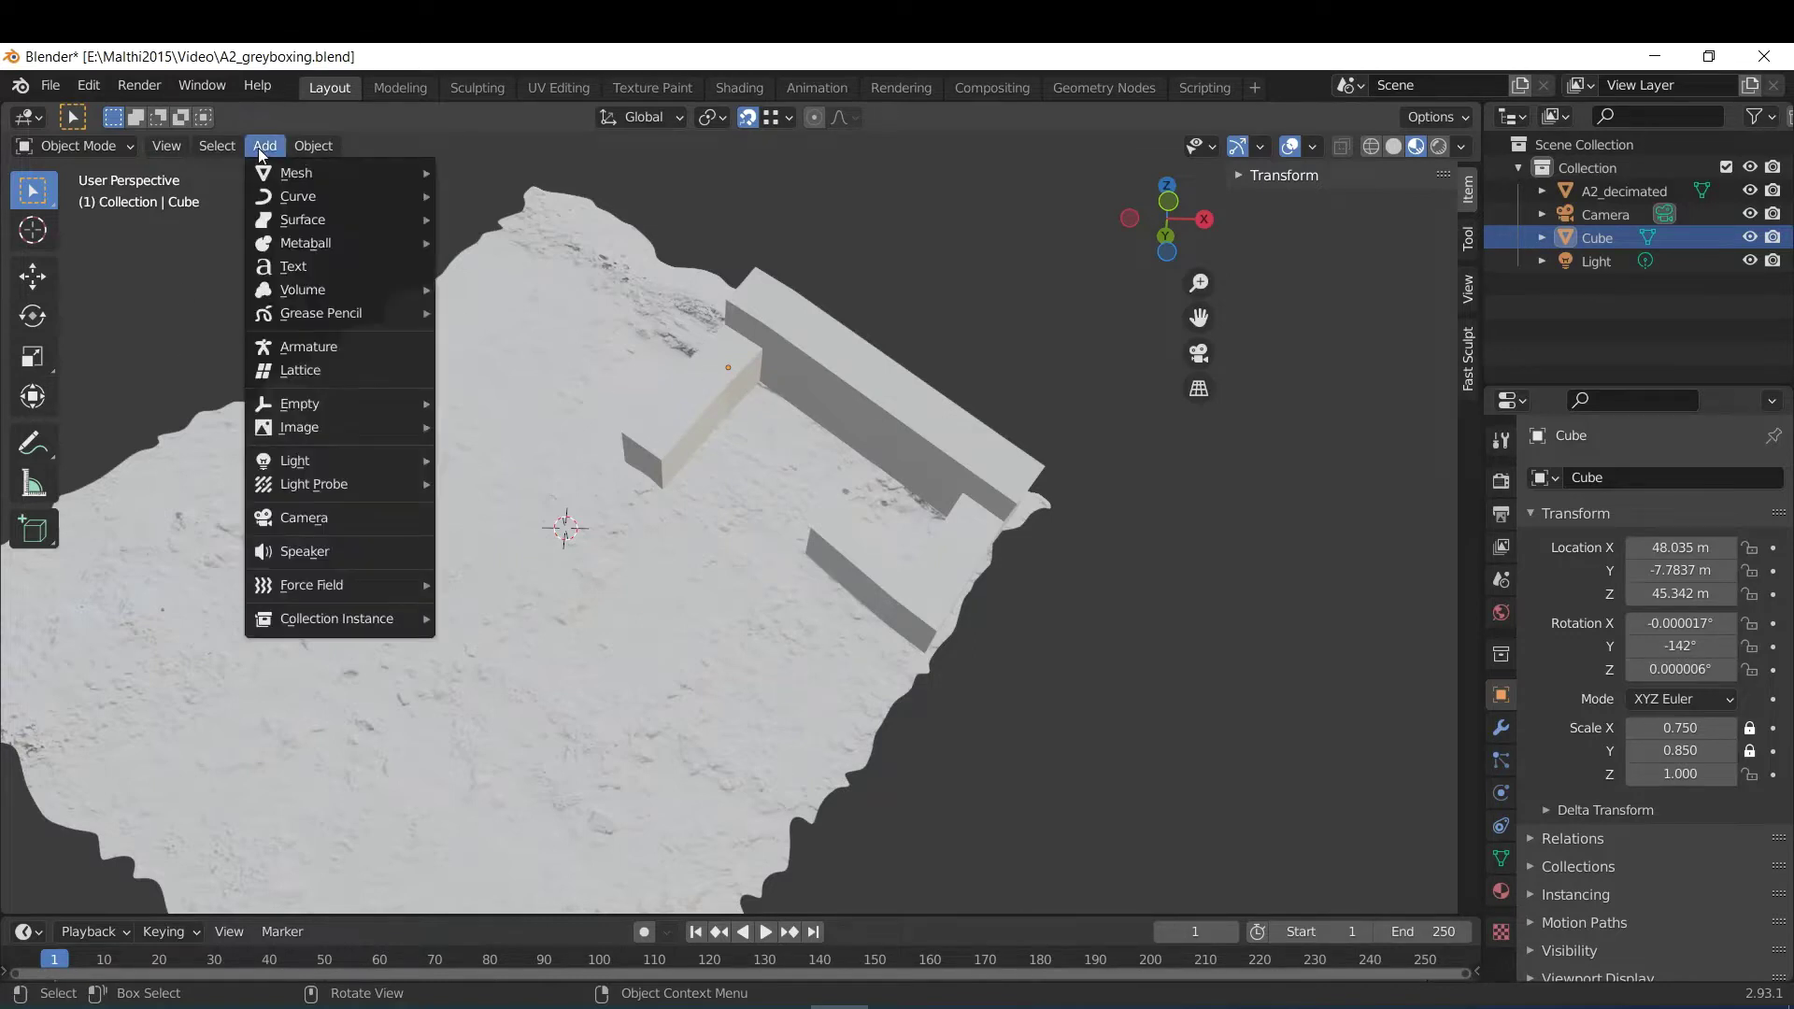
mouse_move(280, 172)
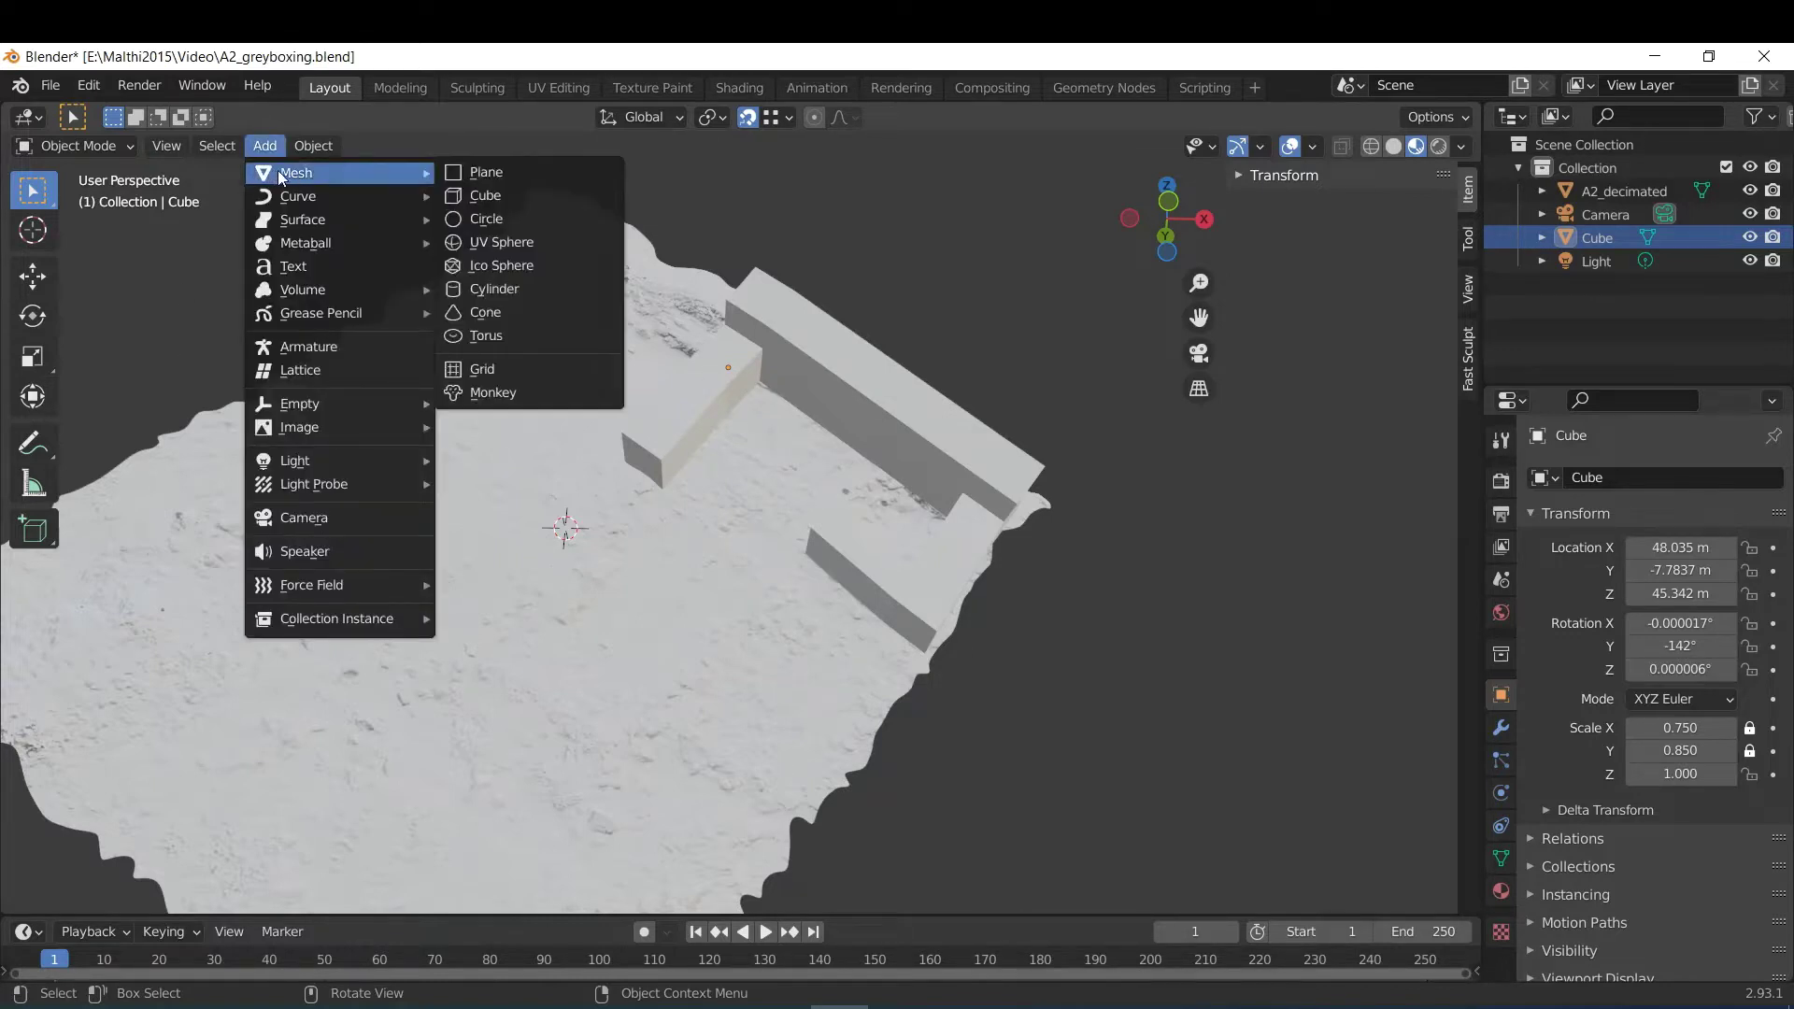
click(488, 195)
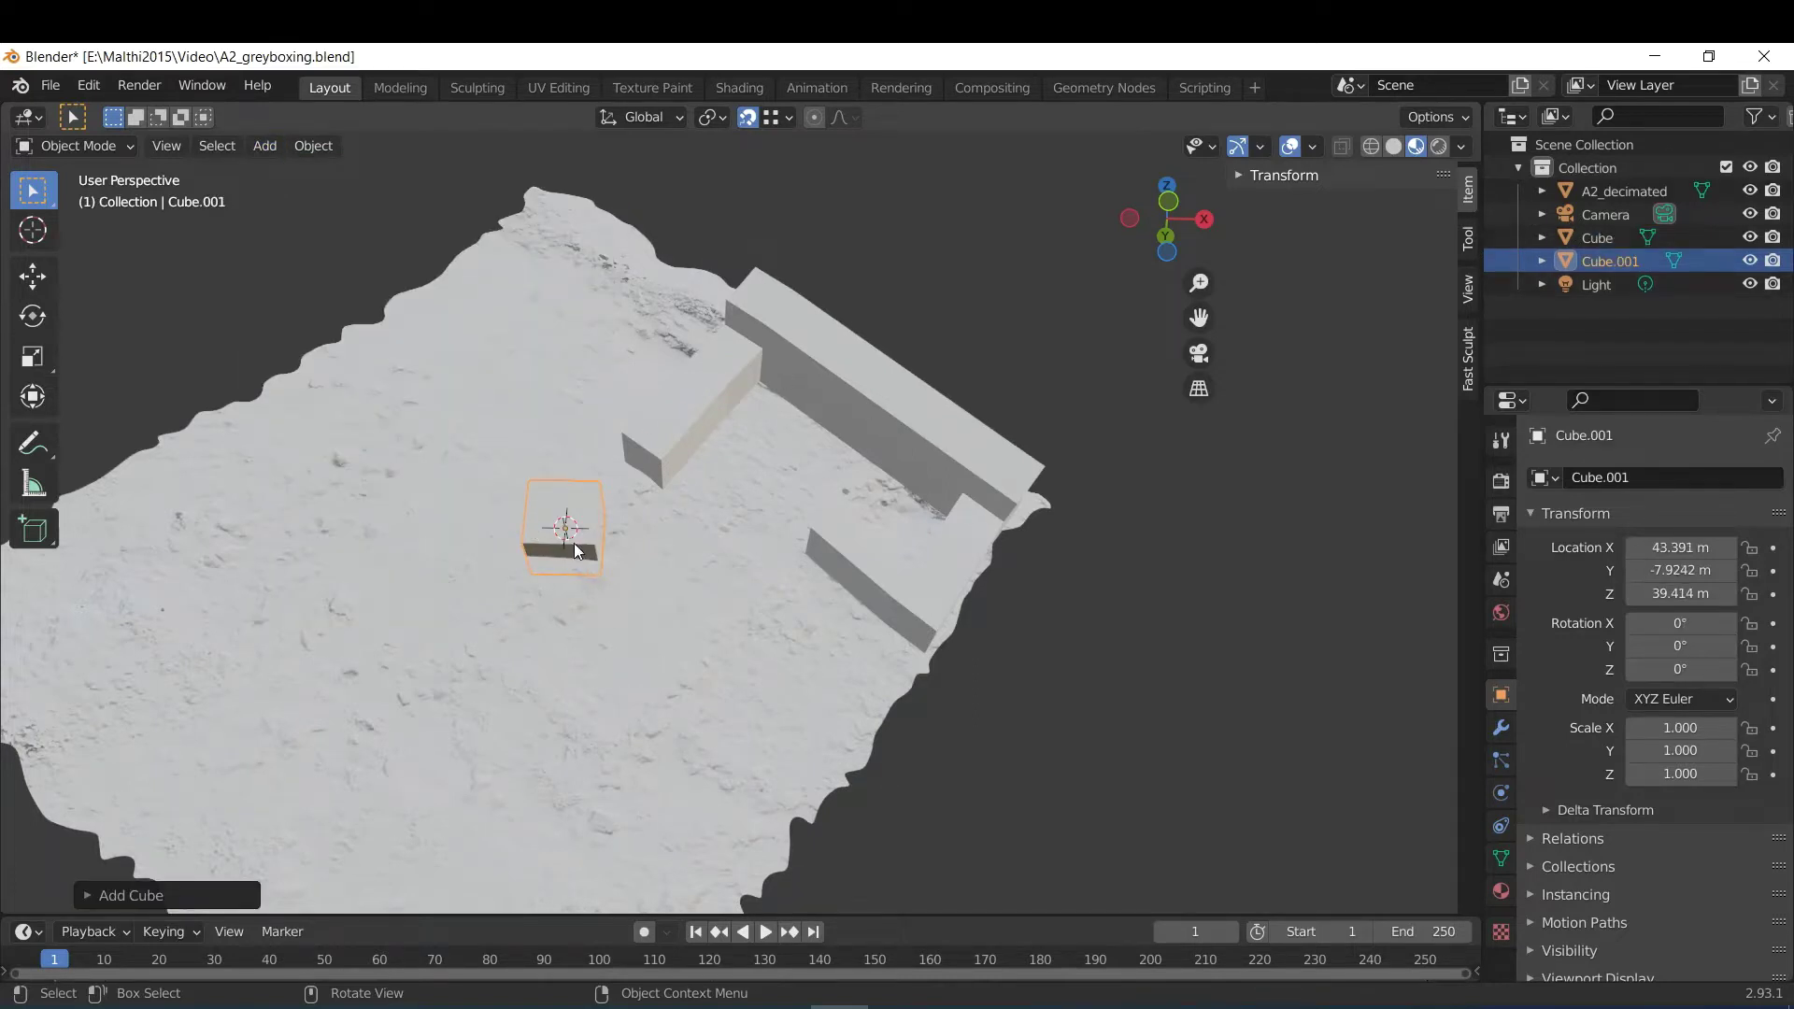
drag(537, 520, 686, 519)
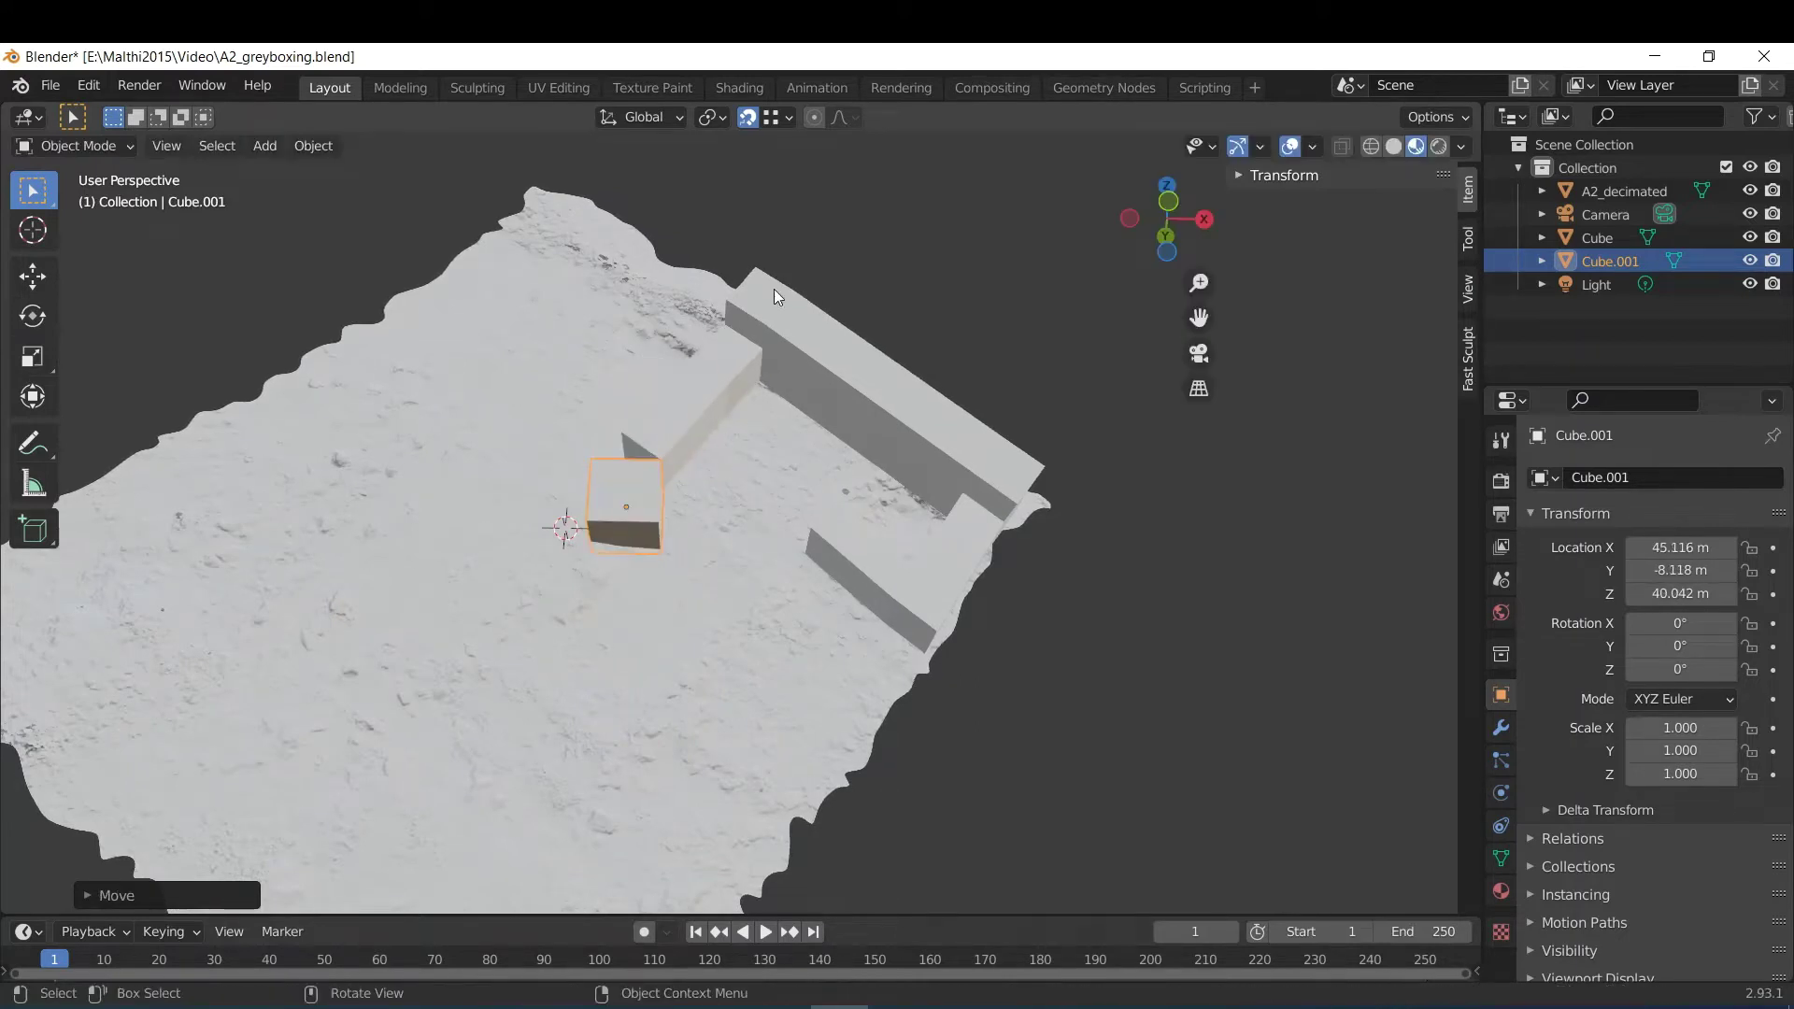
scroll(731, 545, up, 4)
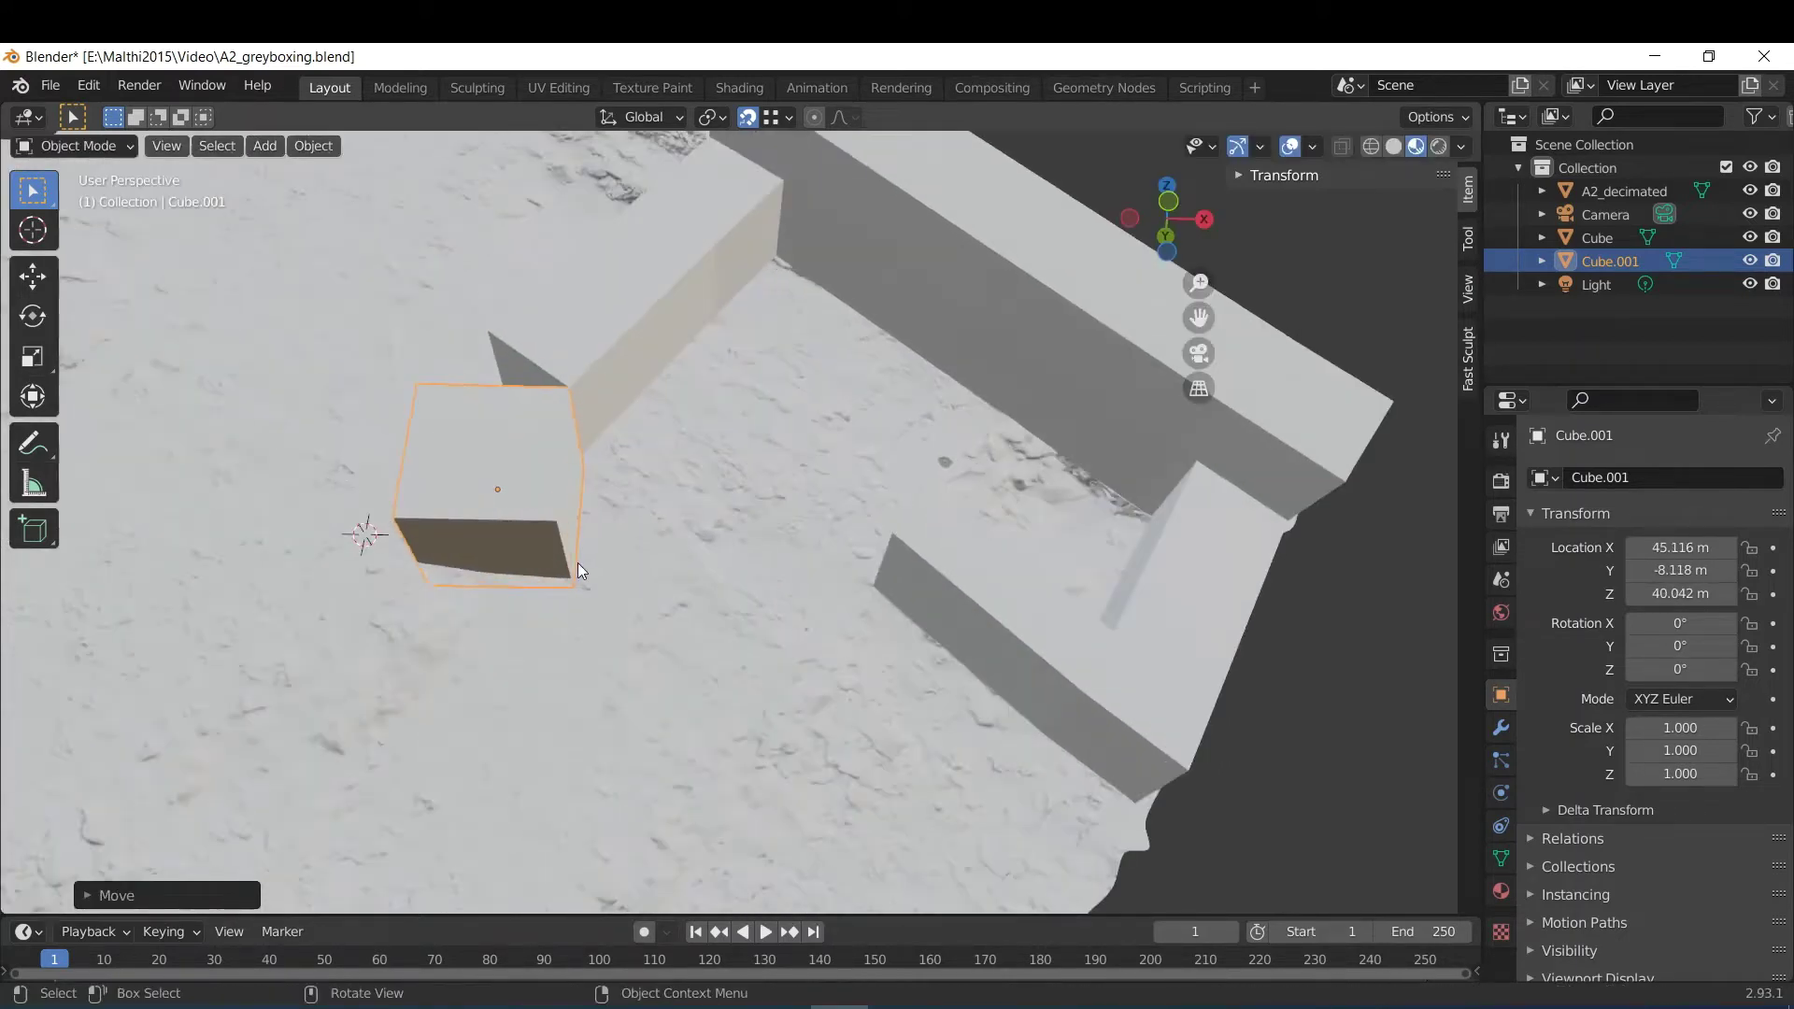
drag(564, 564, 579, 383)
scroll(654, 484, down, 5)
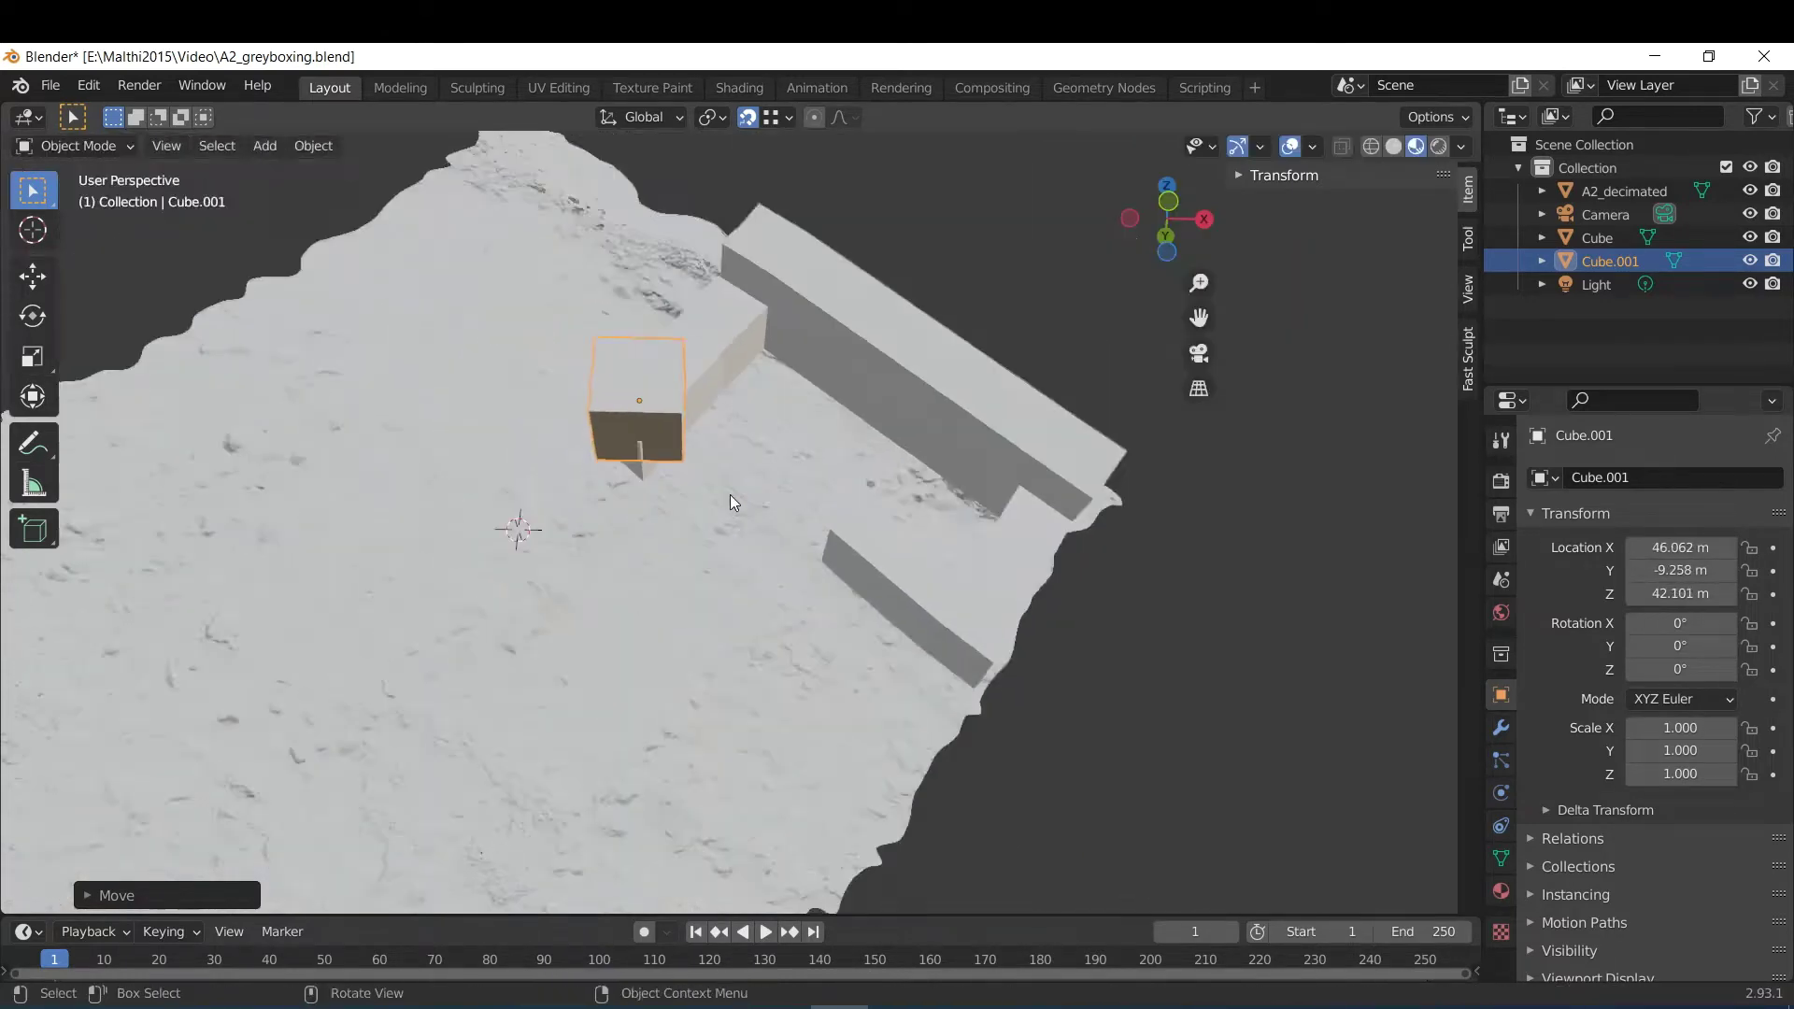
In front orthographic view, rotate Cube.001 38.1° about its Y axis.
click(1168, 213)
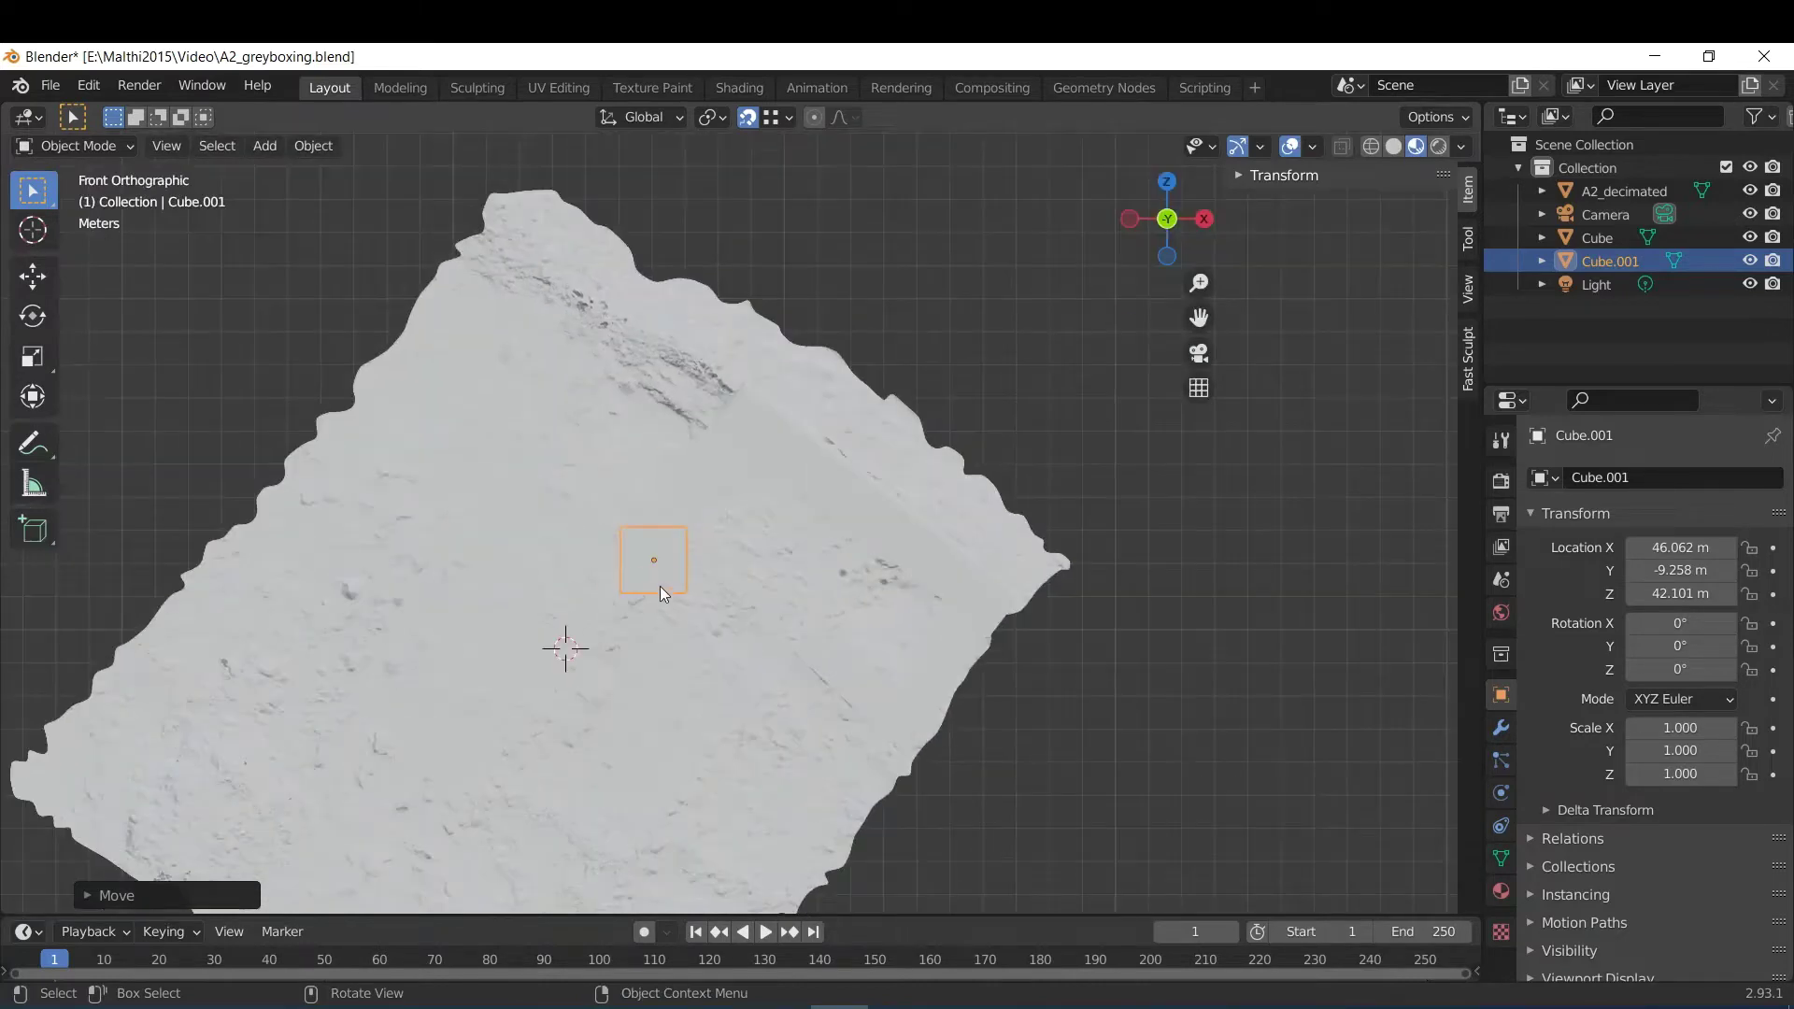
drag(658, 589, 633, 558)
key(r)
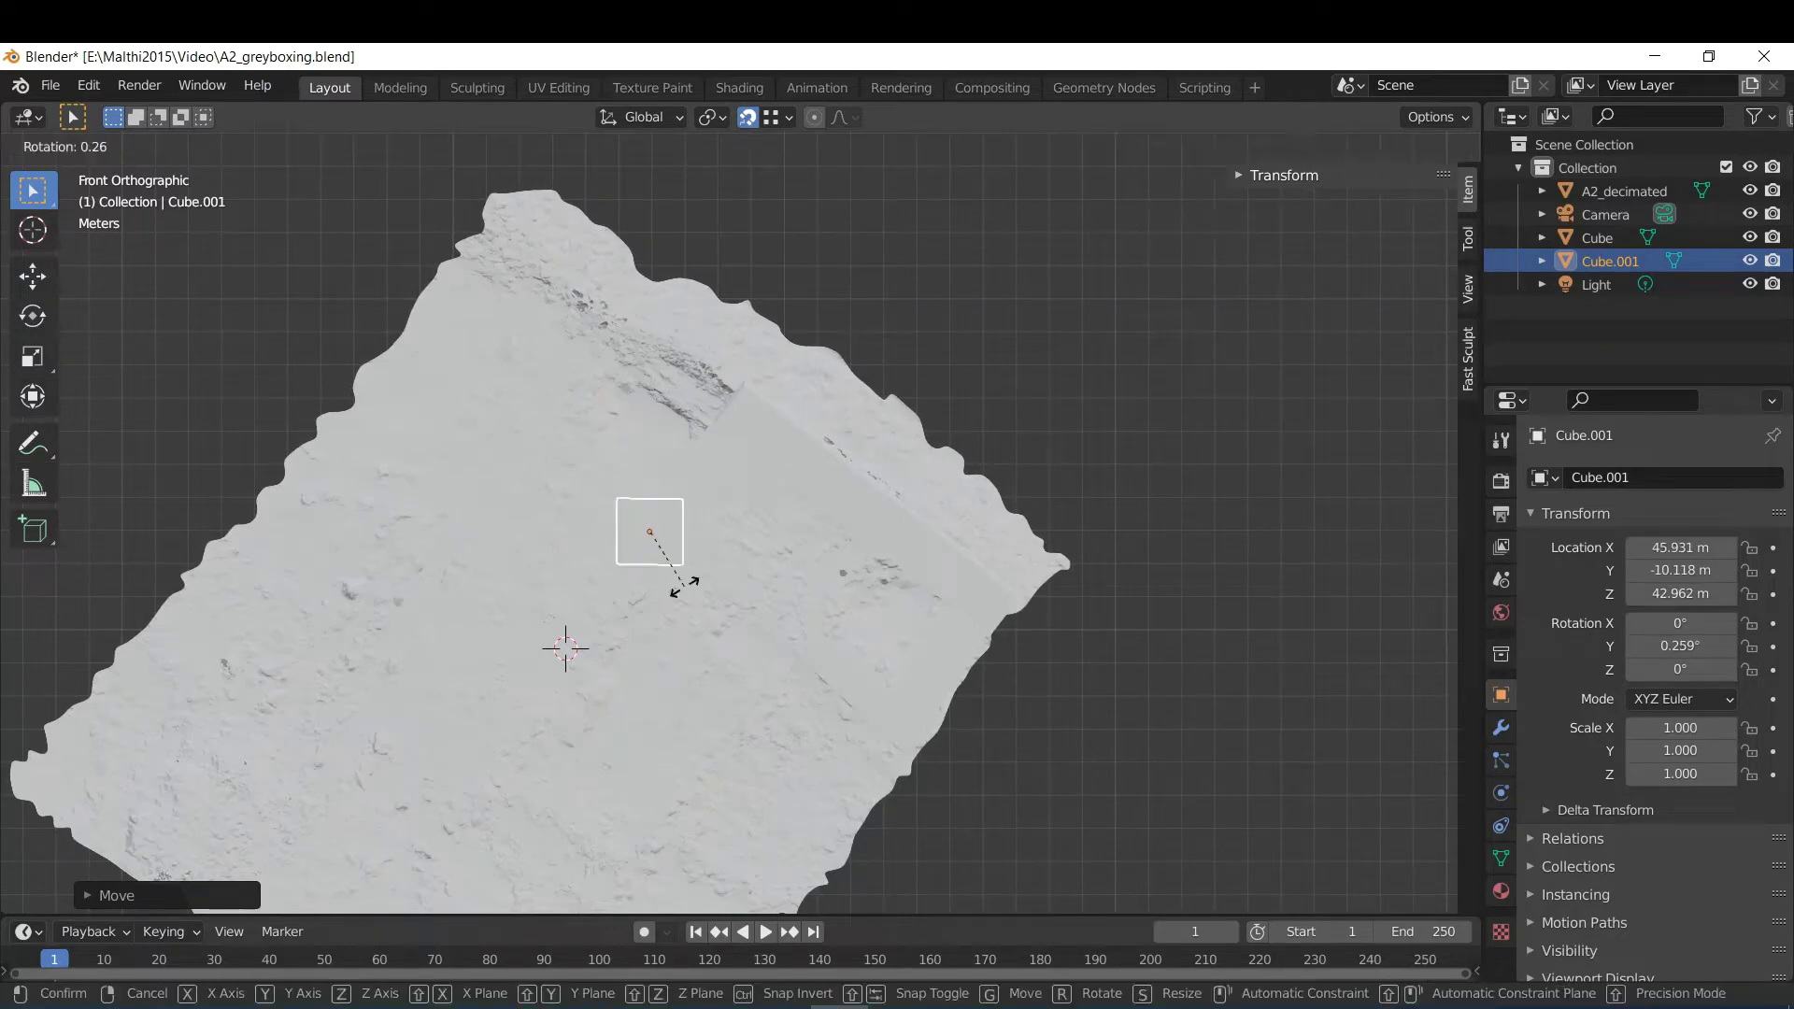
click(641, 616)
scroll(659, 570, up, 2)
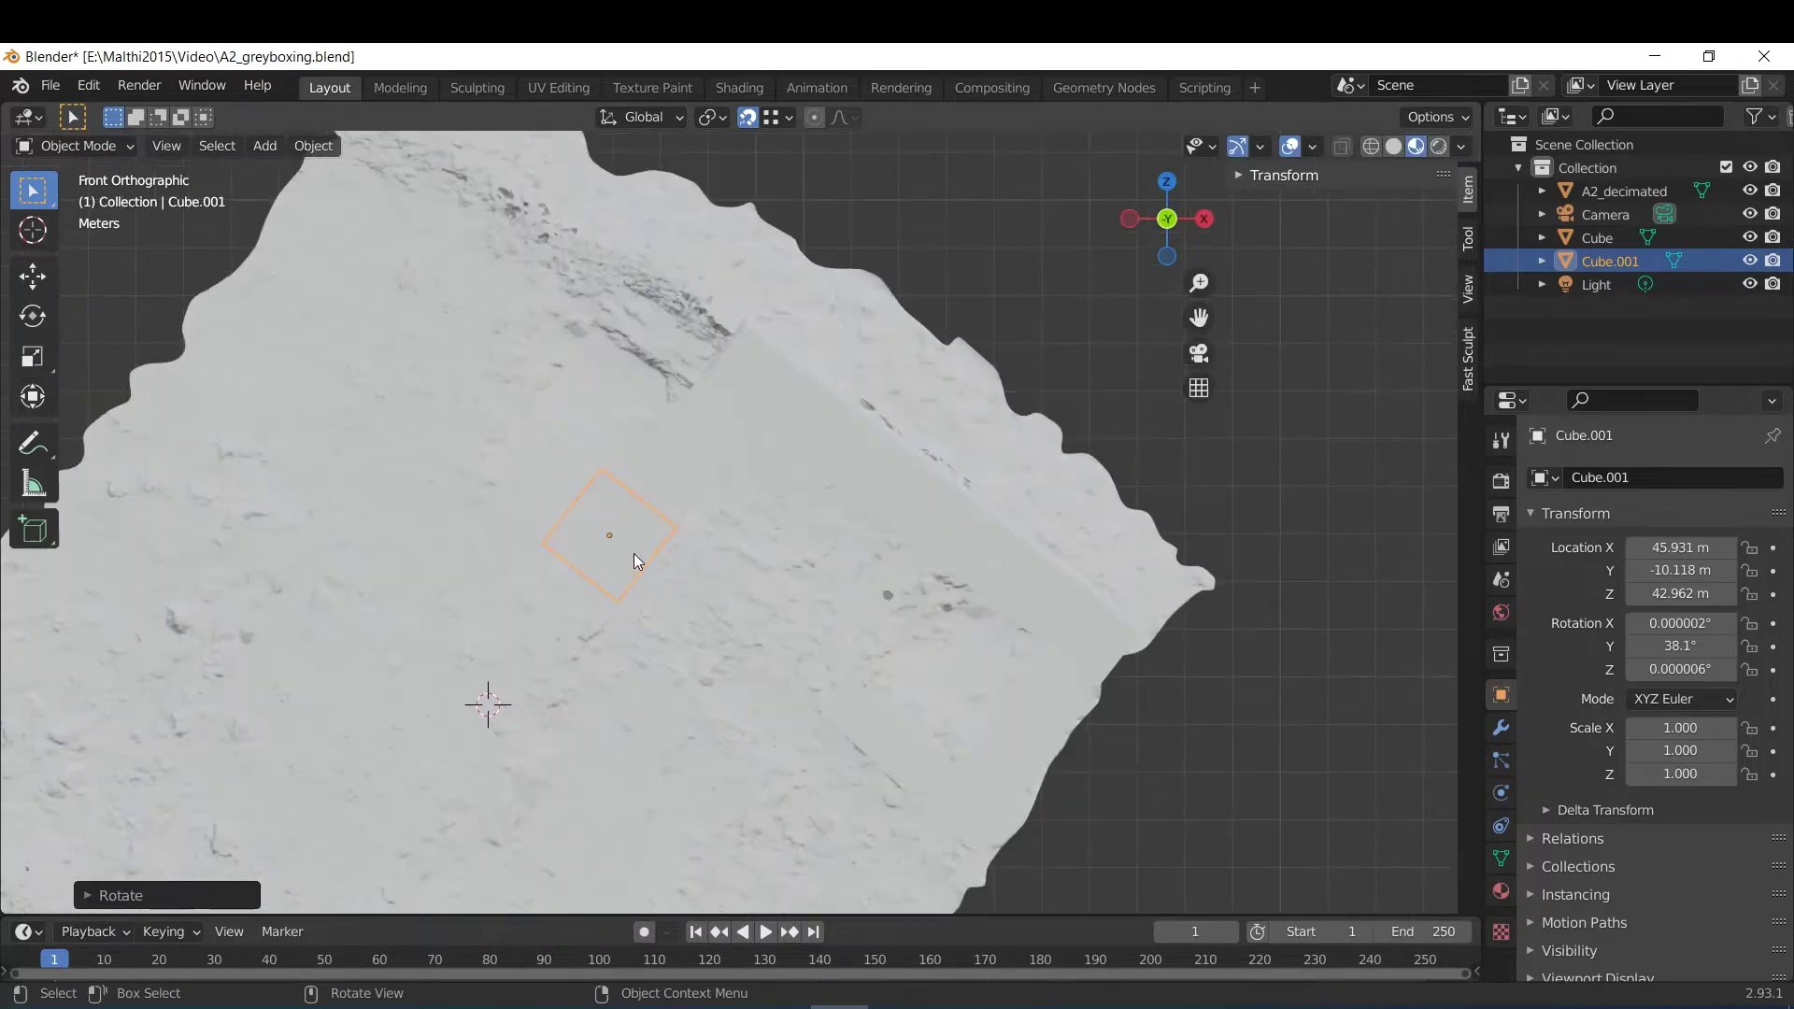
With Cube hidden, move Cube.001 onto the rocky crack, then unhide Cube.
click(1750, 237)
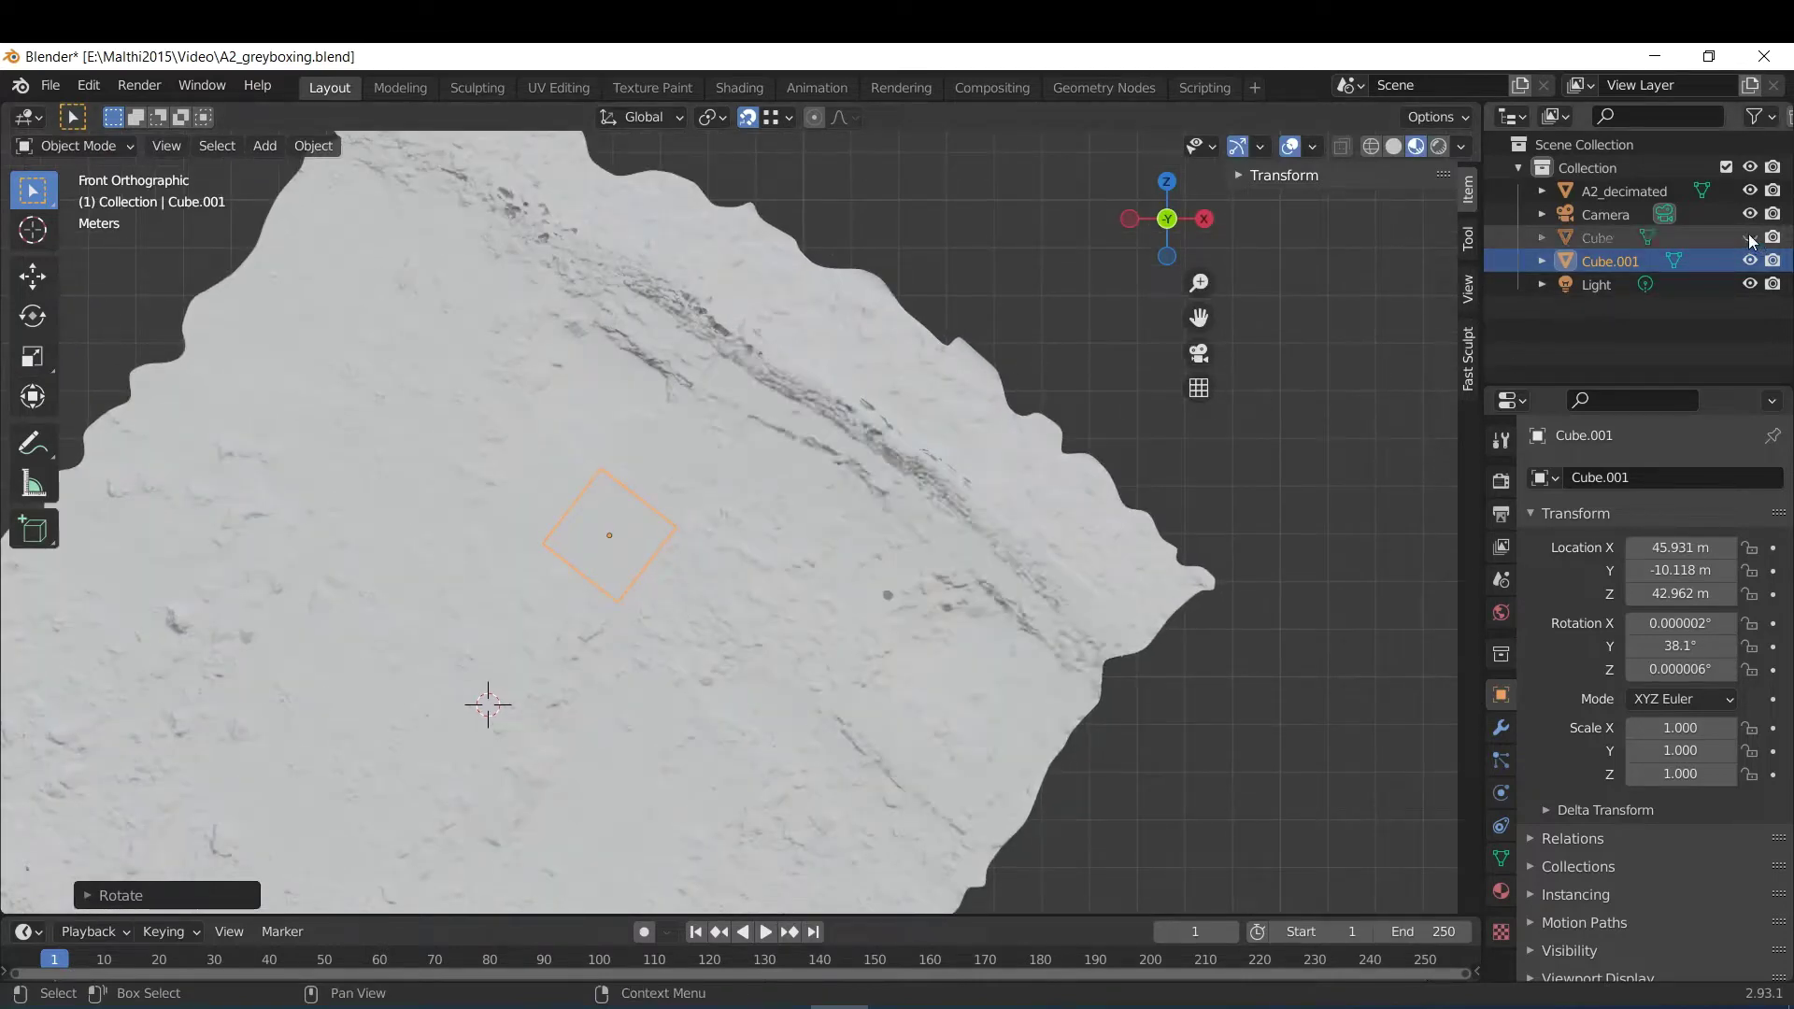
key(g)
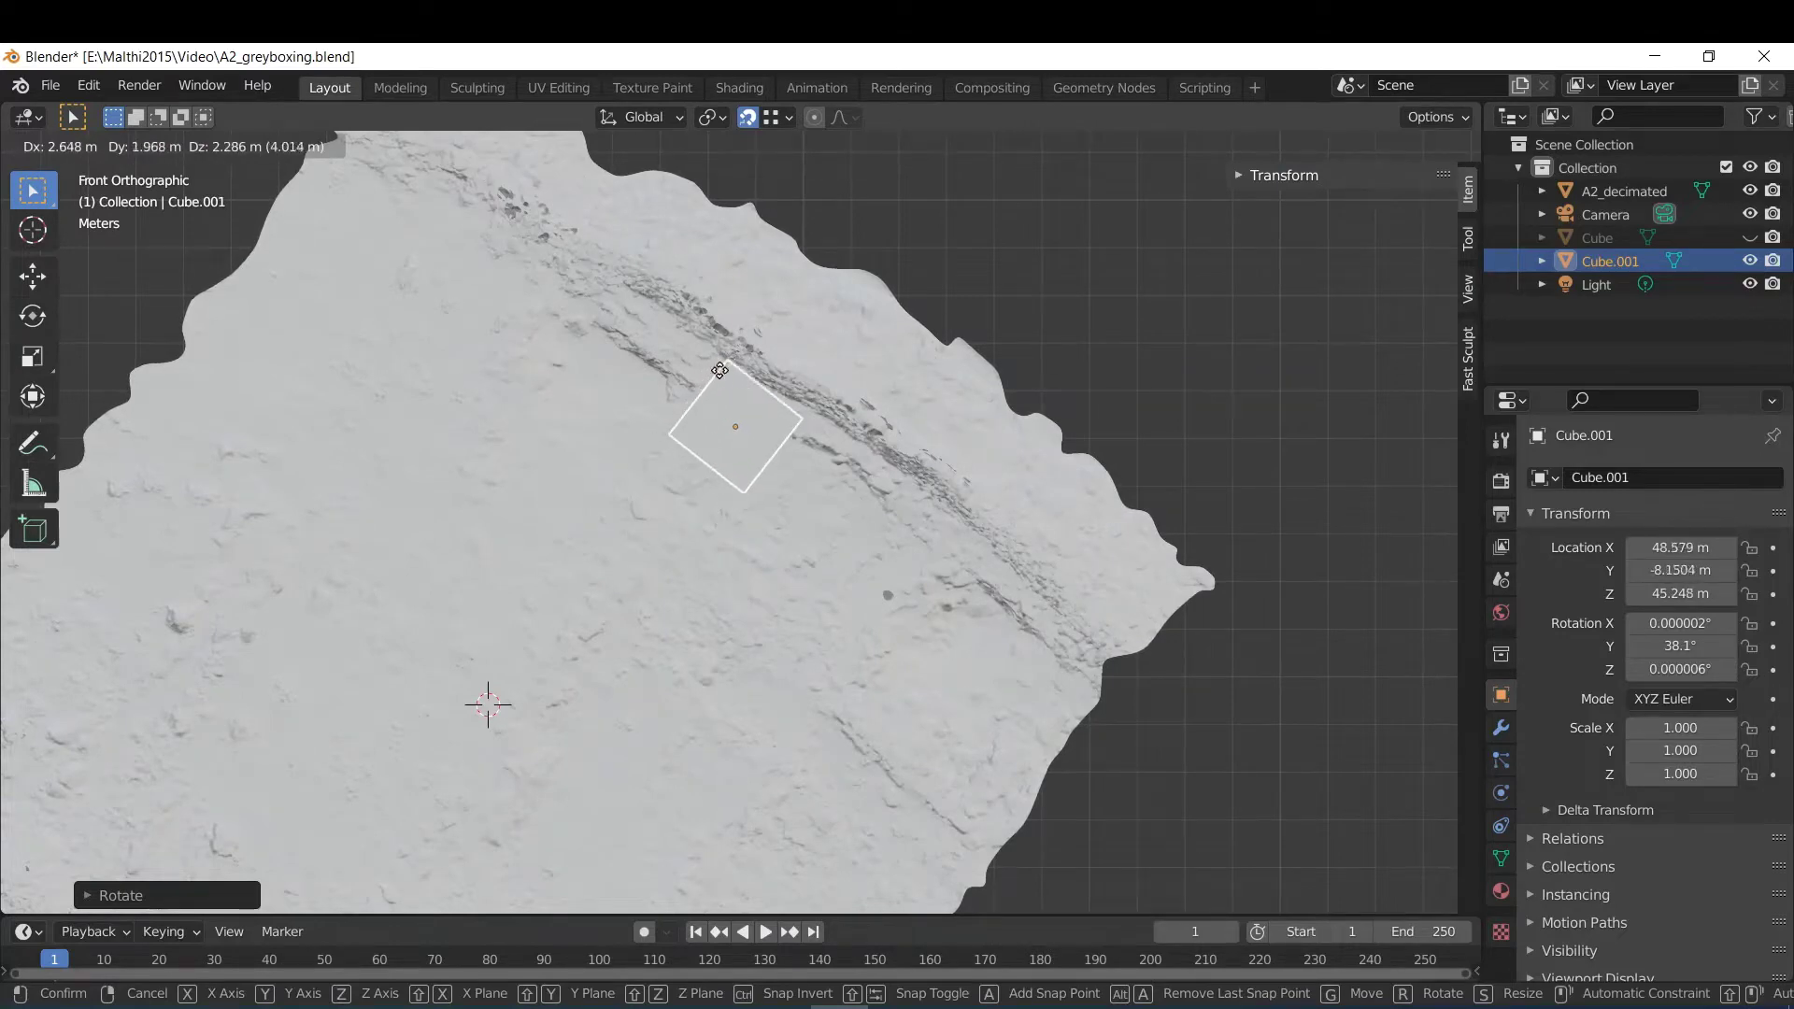
click(703, 387)
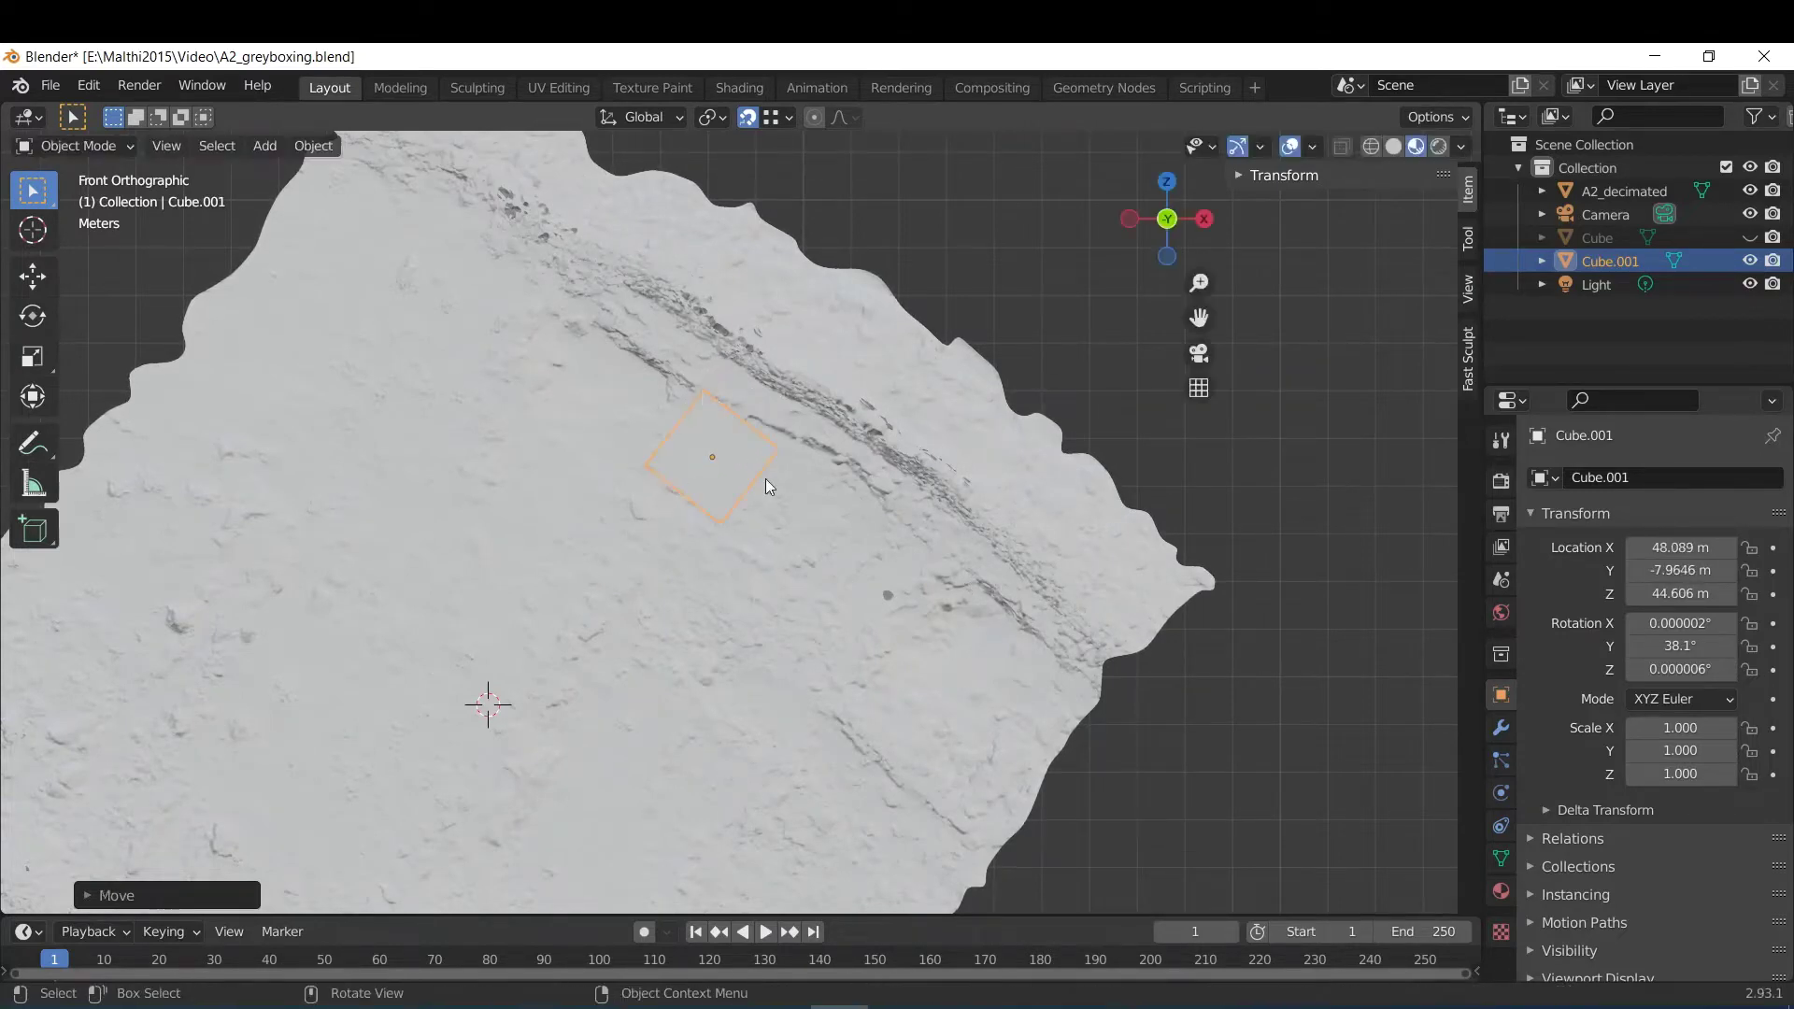
click(1750, 237)
middle_drag(776, 592, 897, 504)
click(1283, 174)
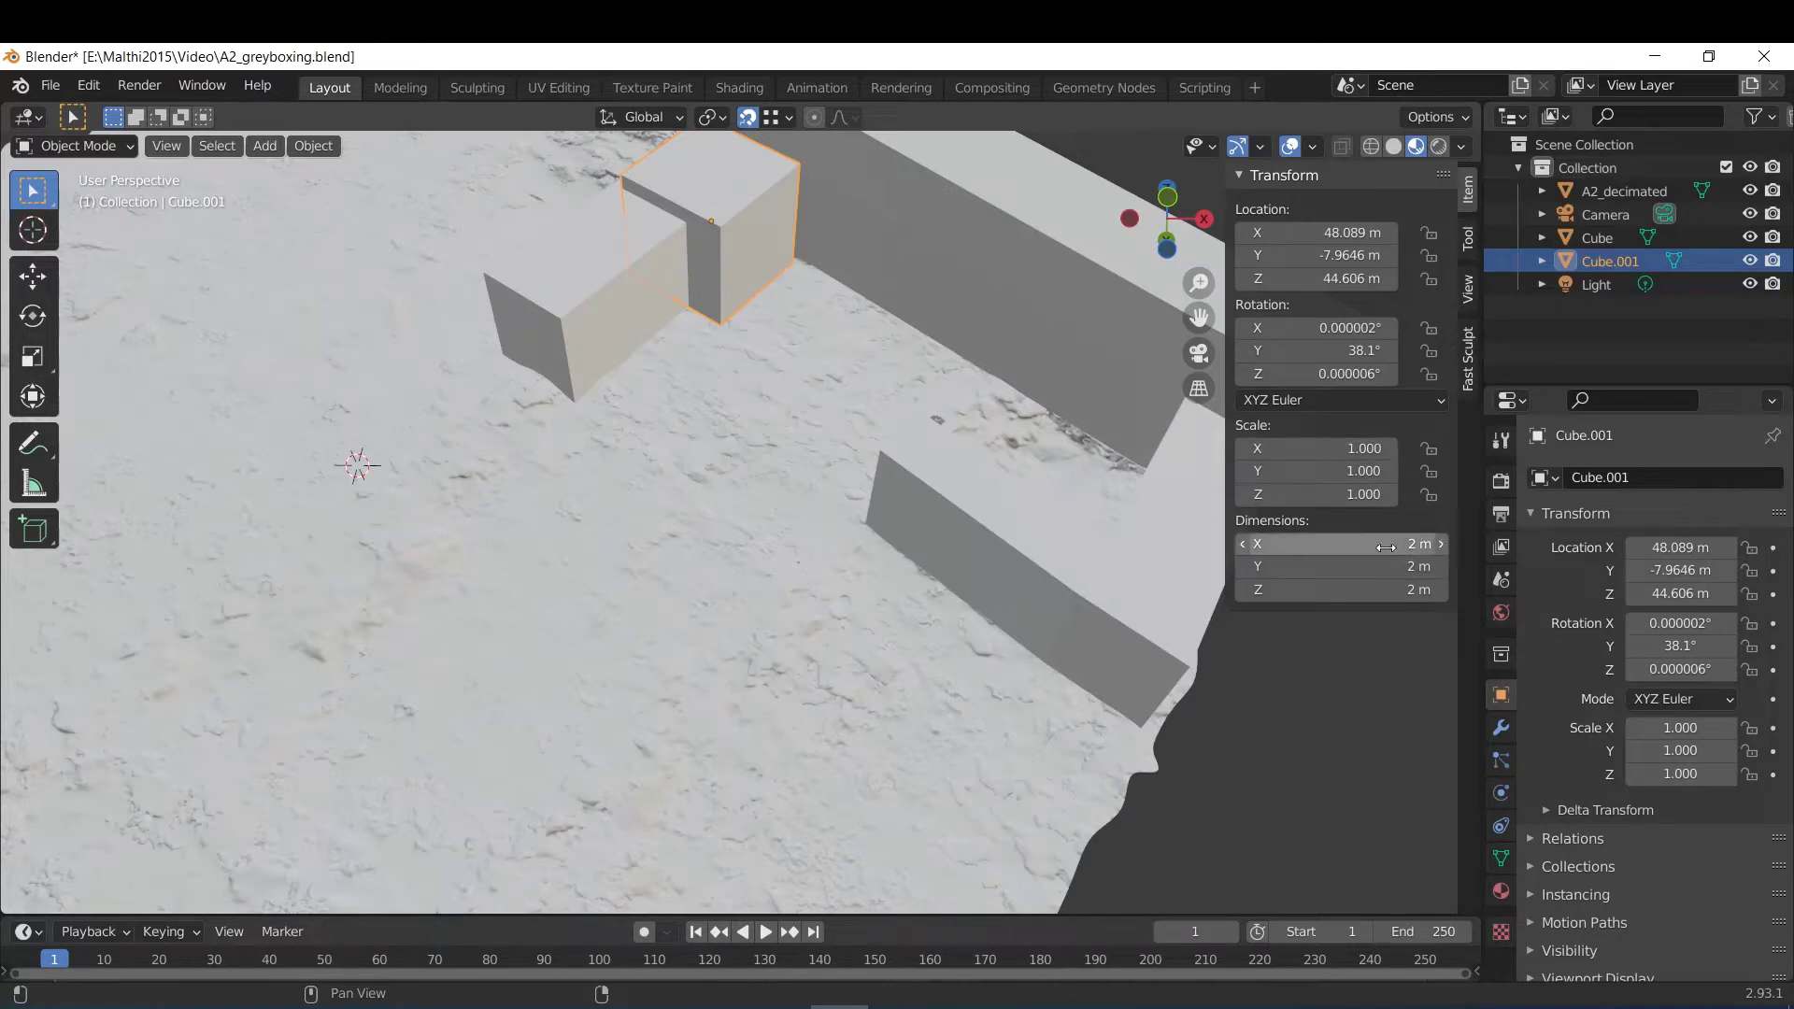
Set Cube.001's Y dimension to 1.5 m and lock its Y scale.
click(1345, 543)
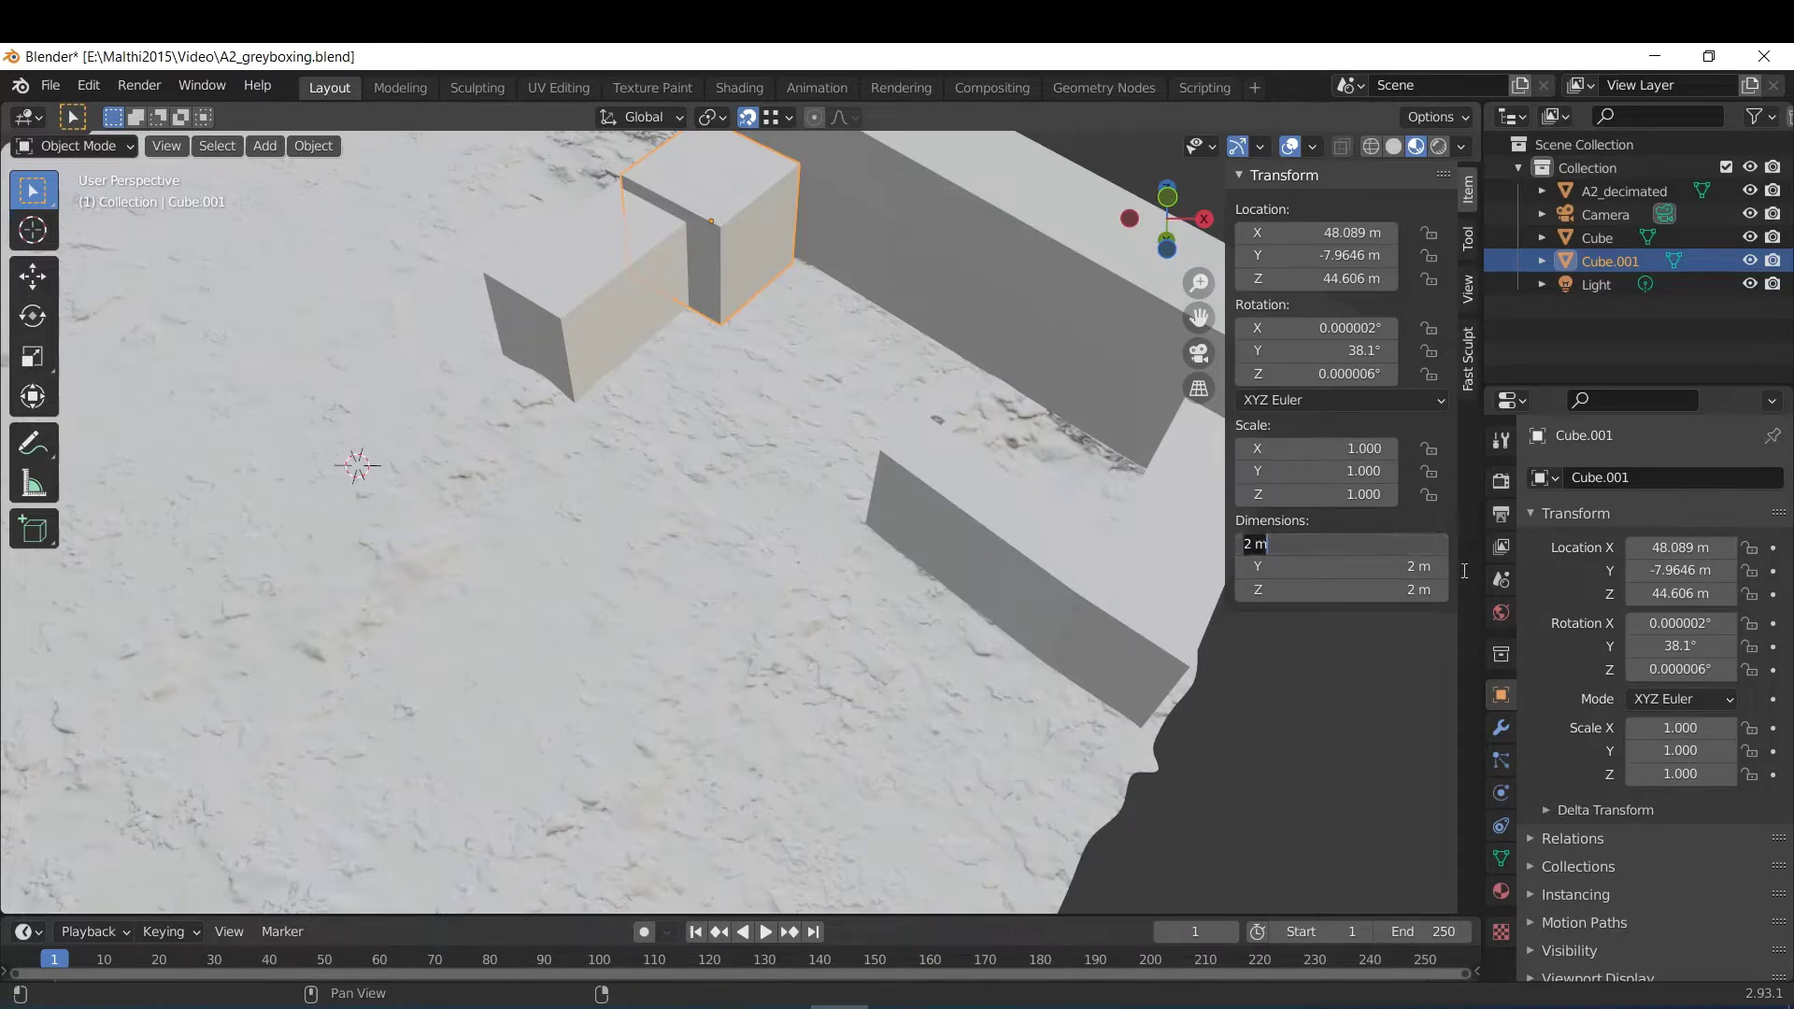
click(1388, 566)
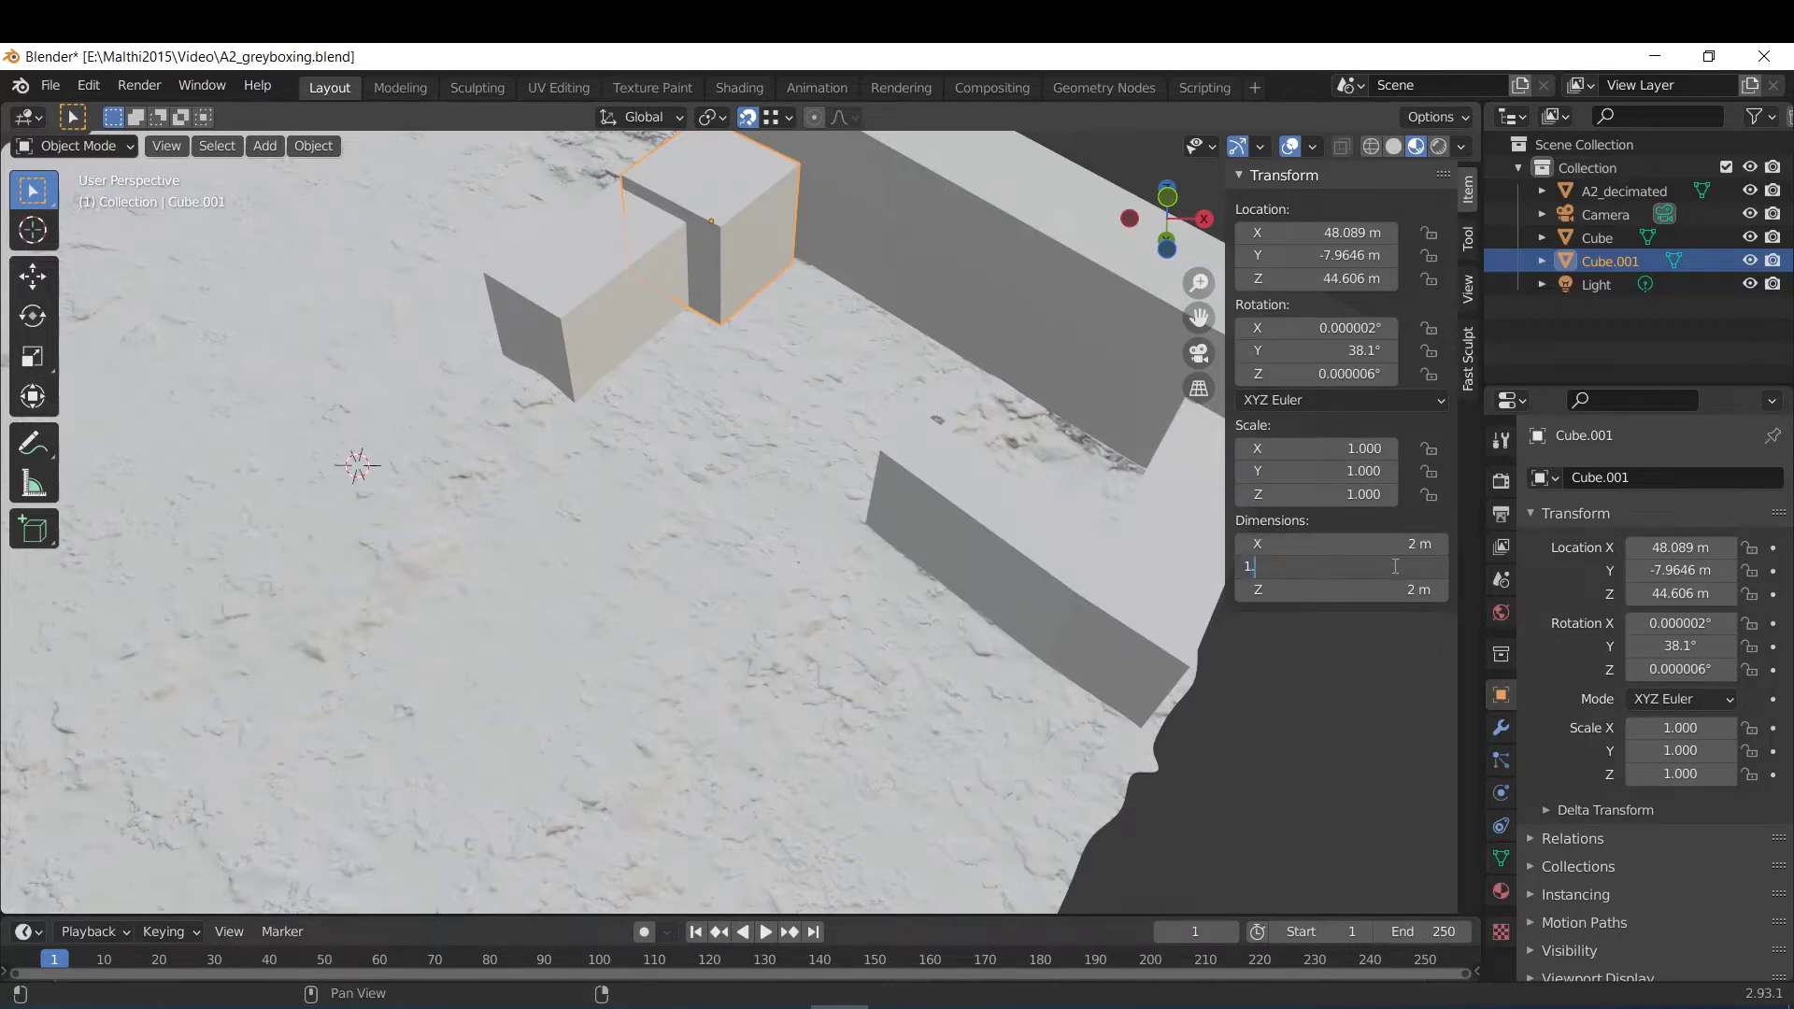
text(1.5)
key(Return)
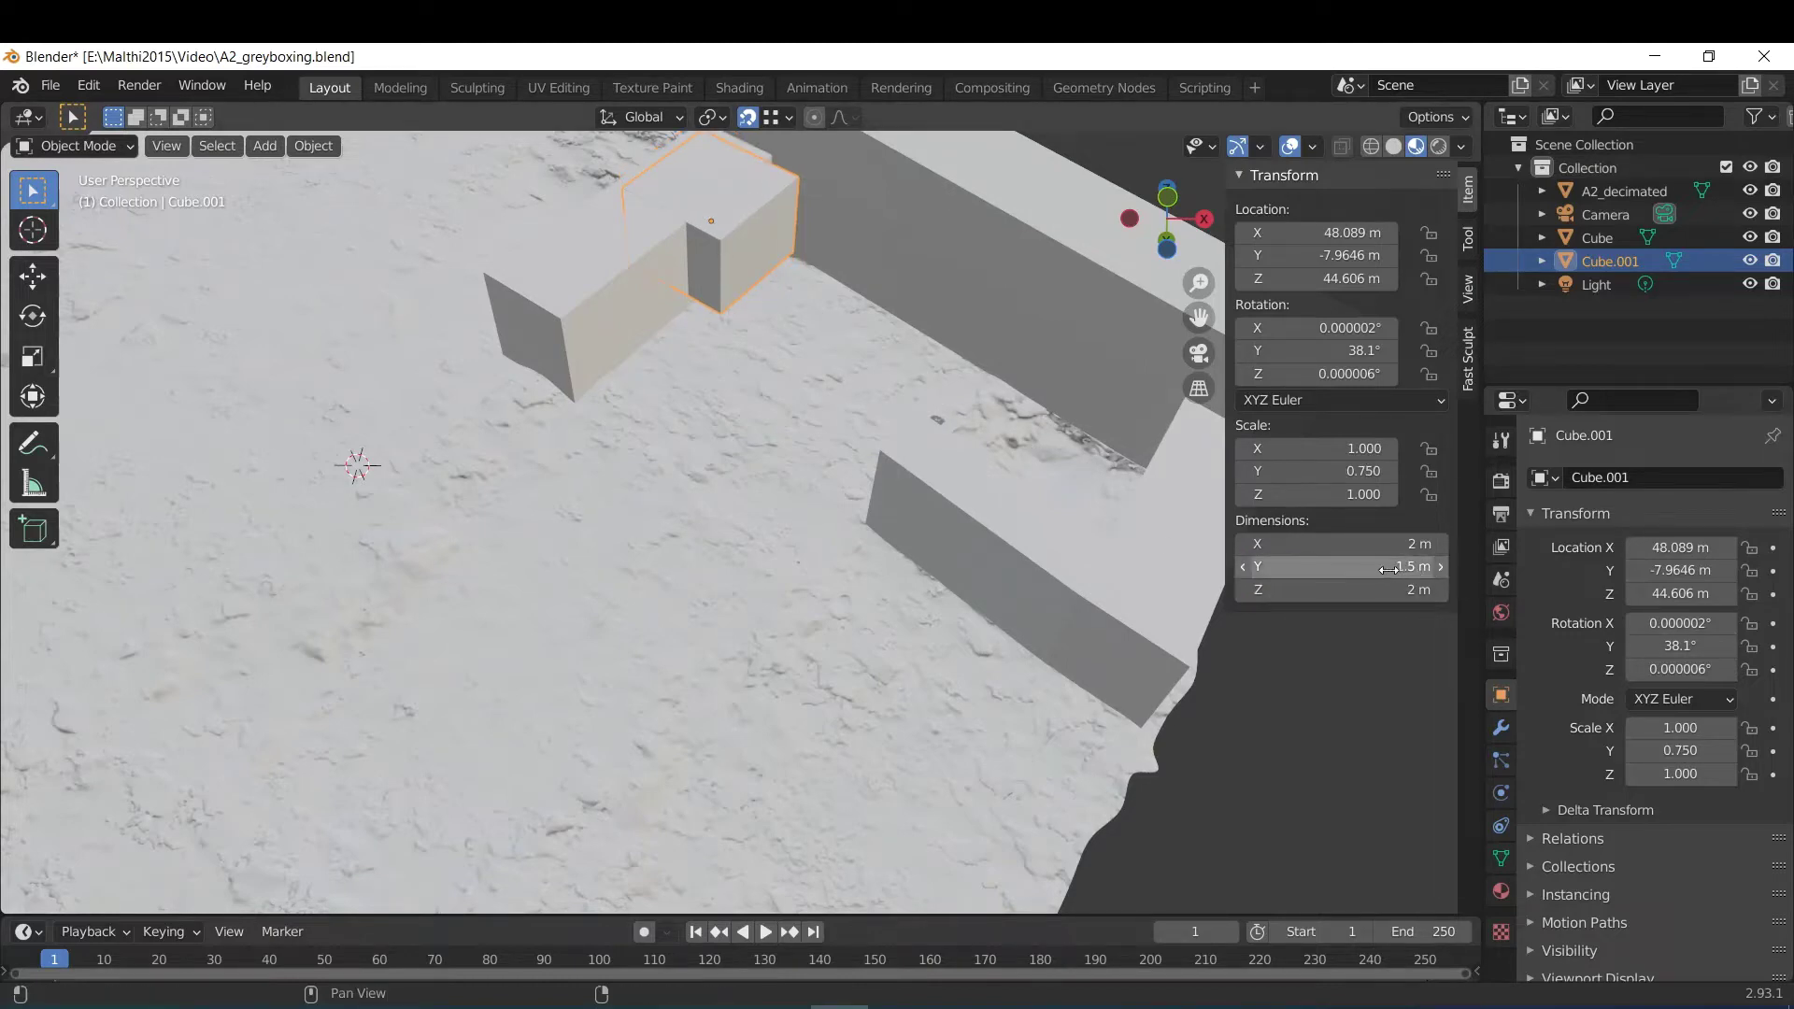
click(1428, 471)
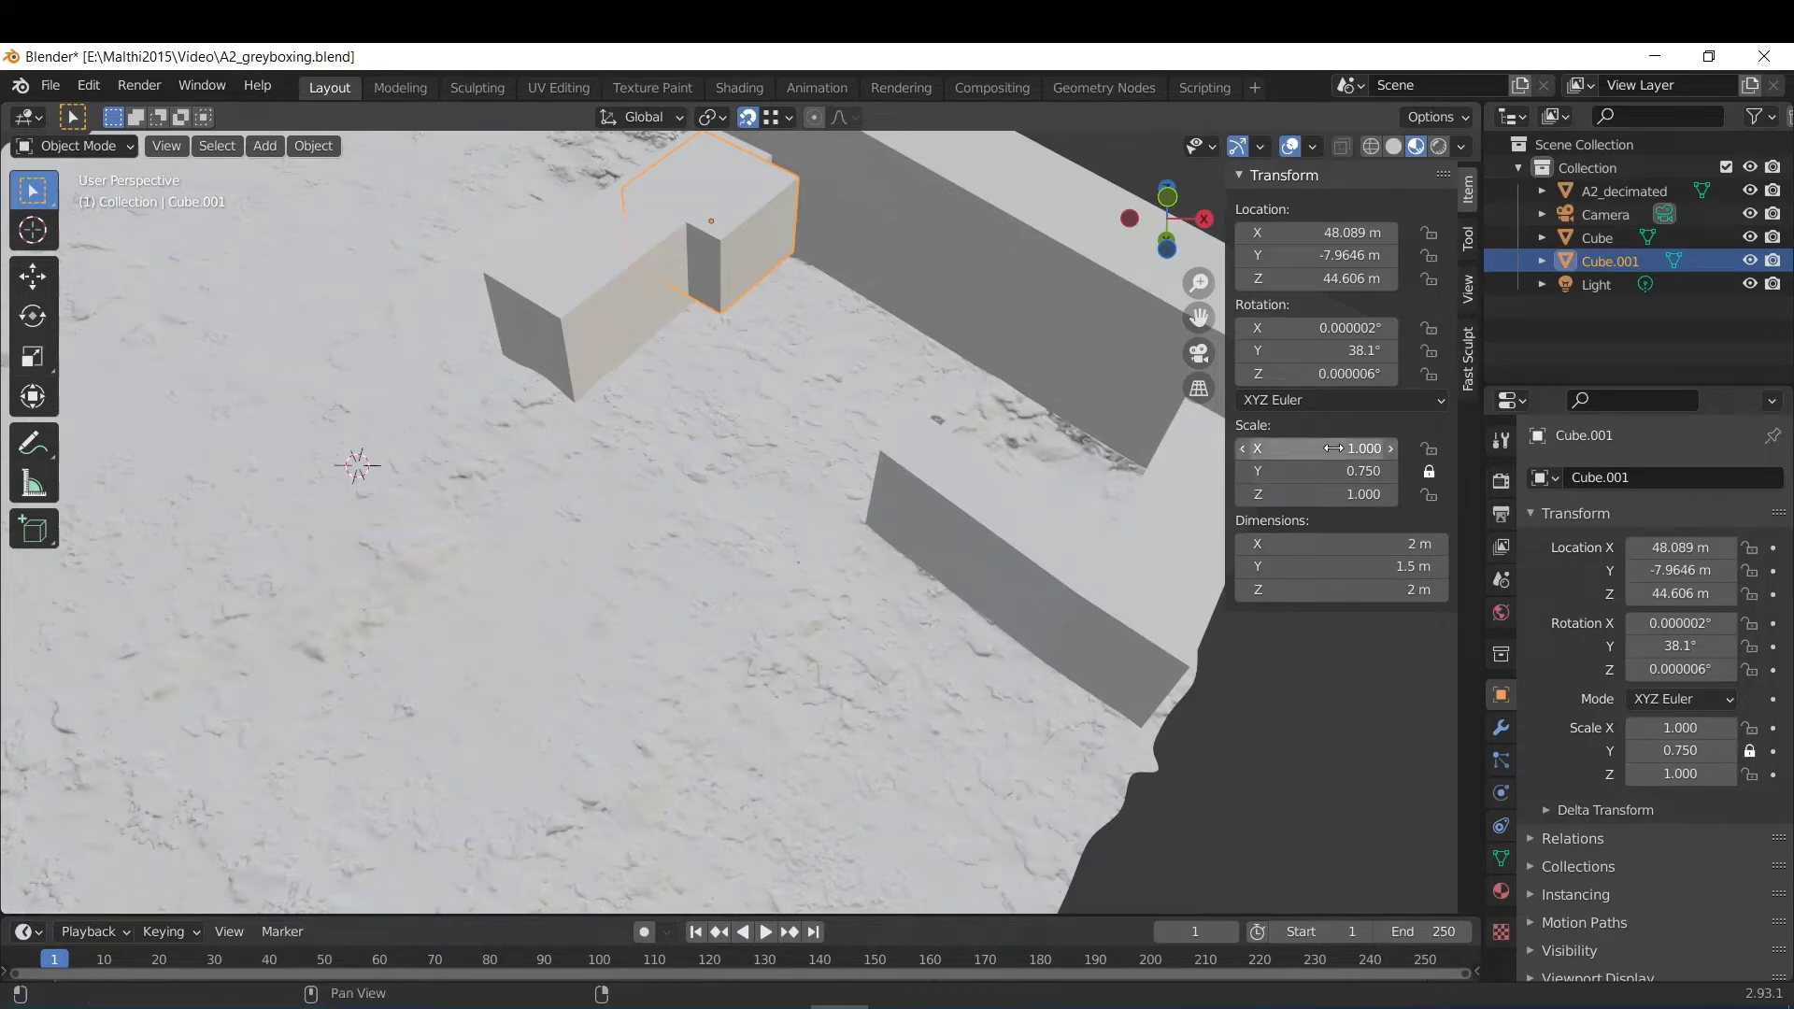
Snap-move Cube.001 so it sits against the wall.
middle_drag(893, 400, 869, 514)
key(g)
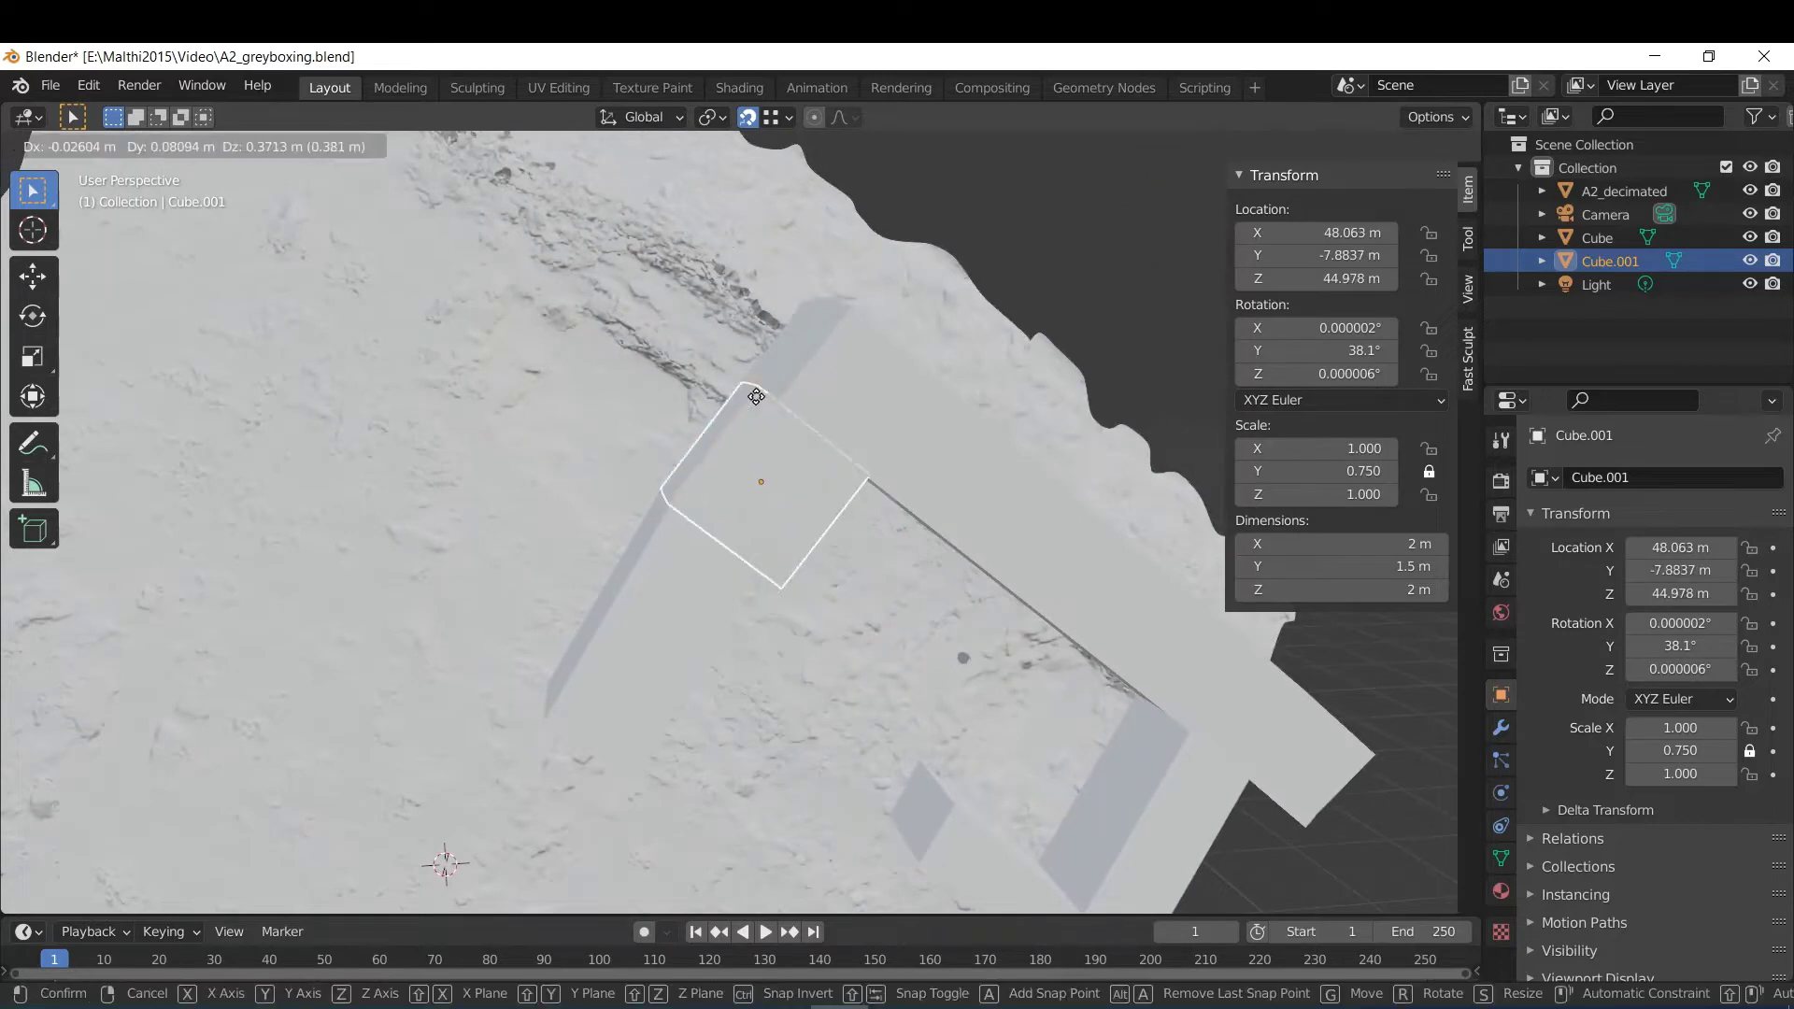
click(757, 425)
middle_drag(929, 559, 833, 431)
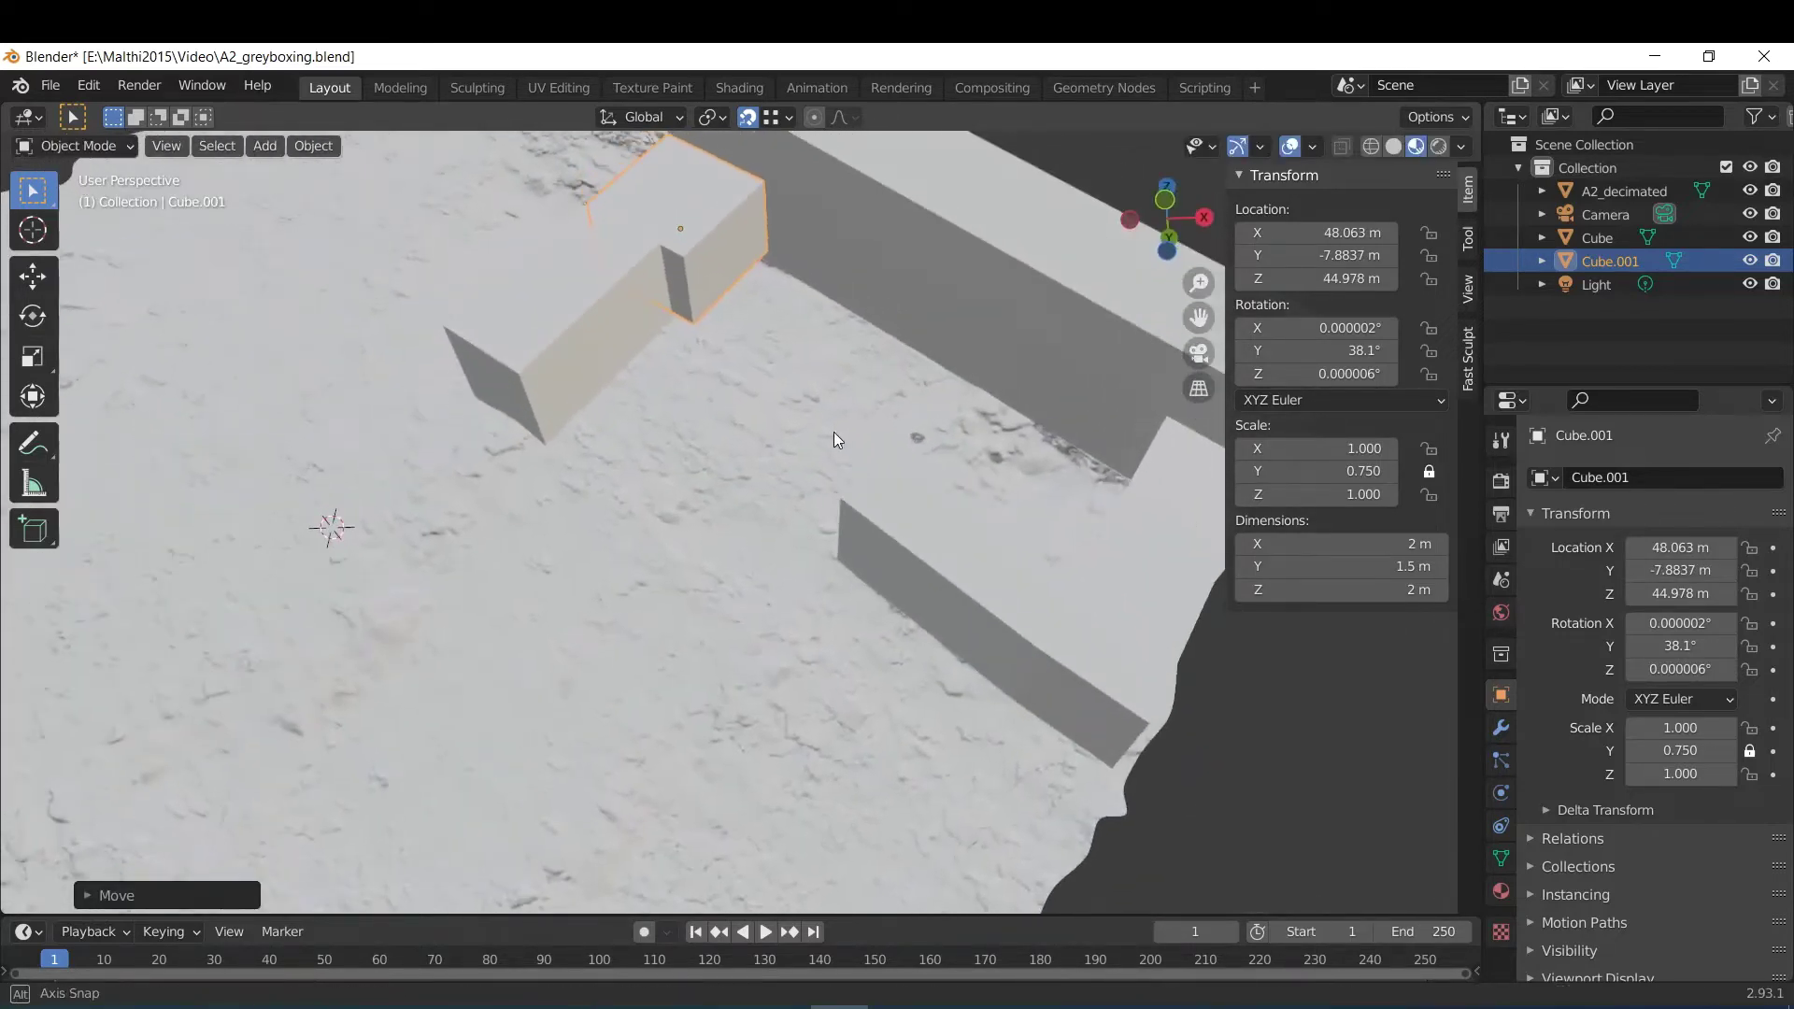
In Edit Mode, move two edges of Cube.001 to stretch it into a long wall slab.
click(75, 145)
click(84, 199)
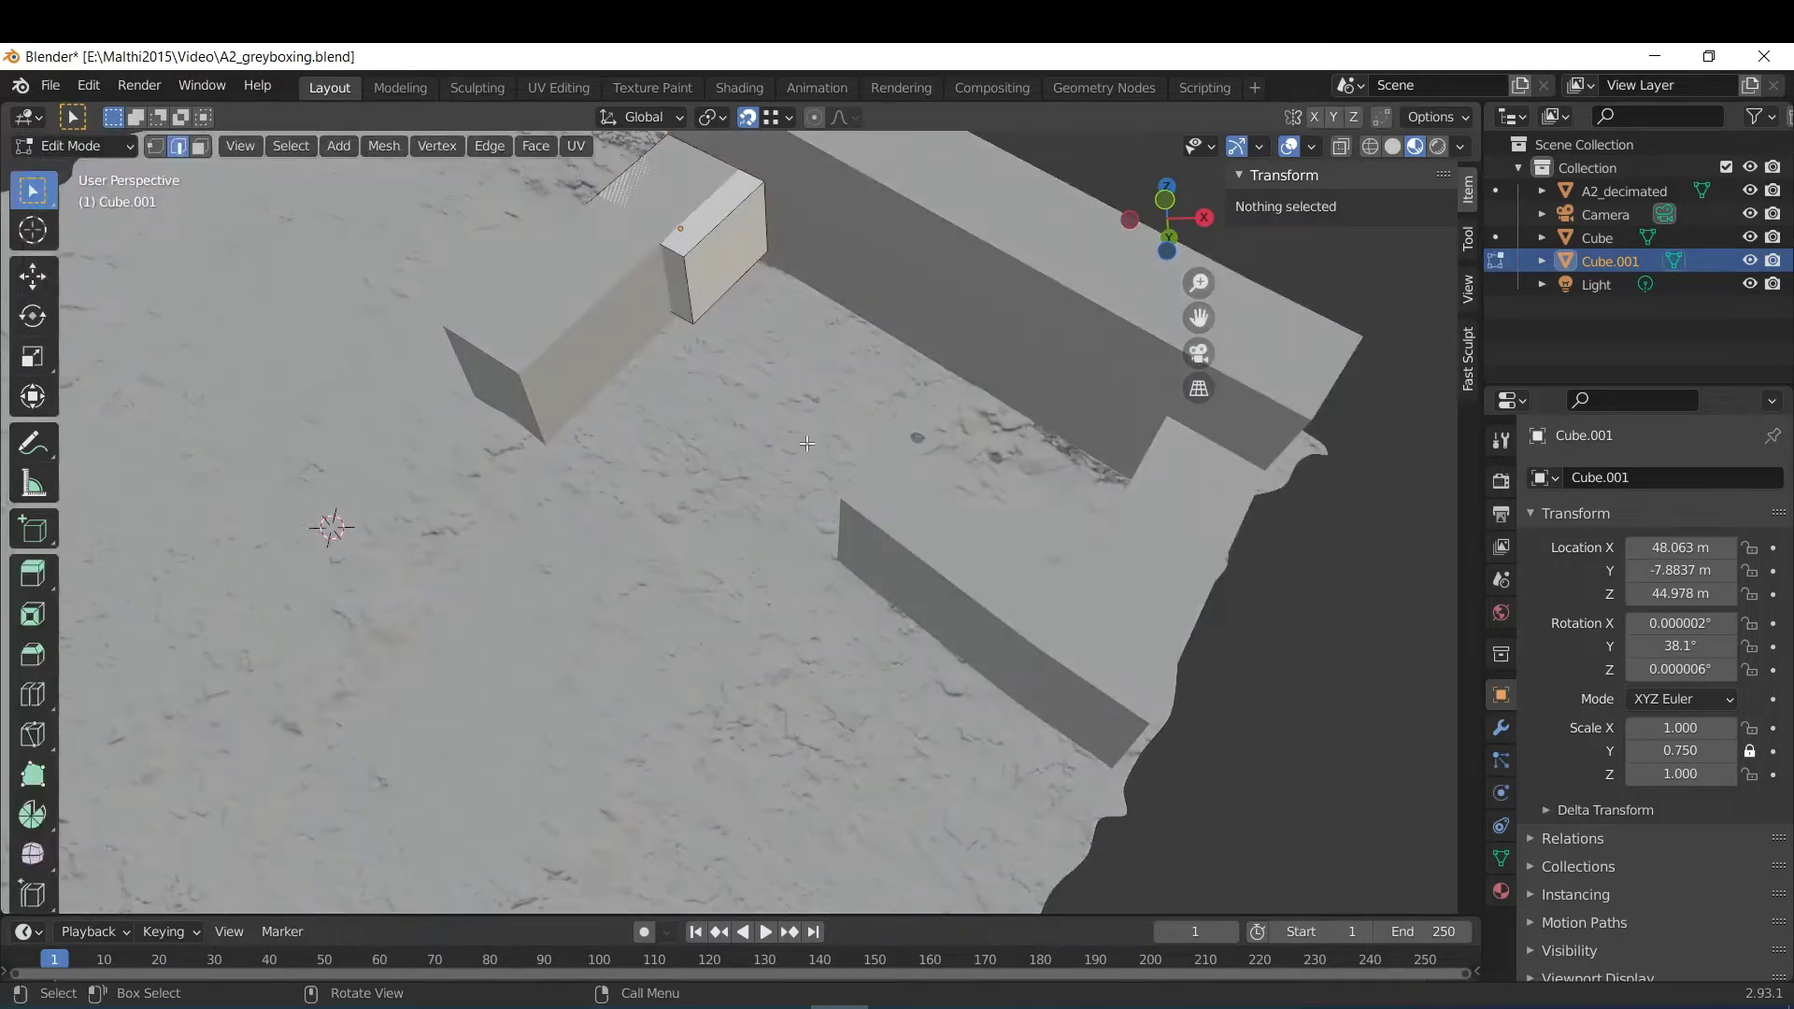
click(690, 300)
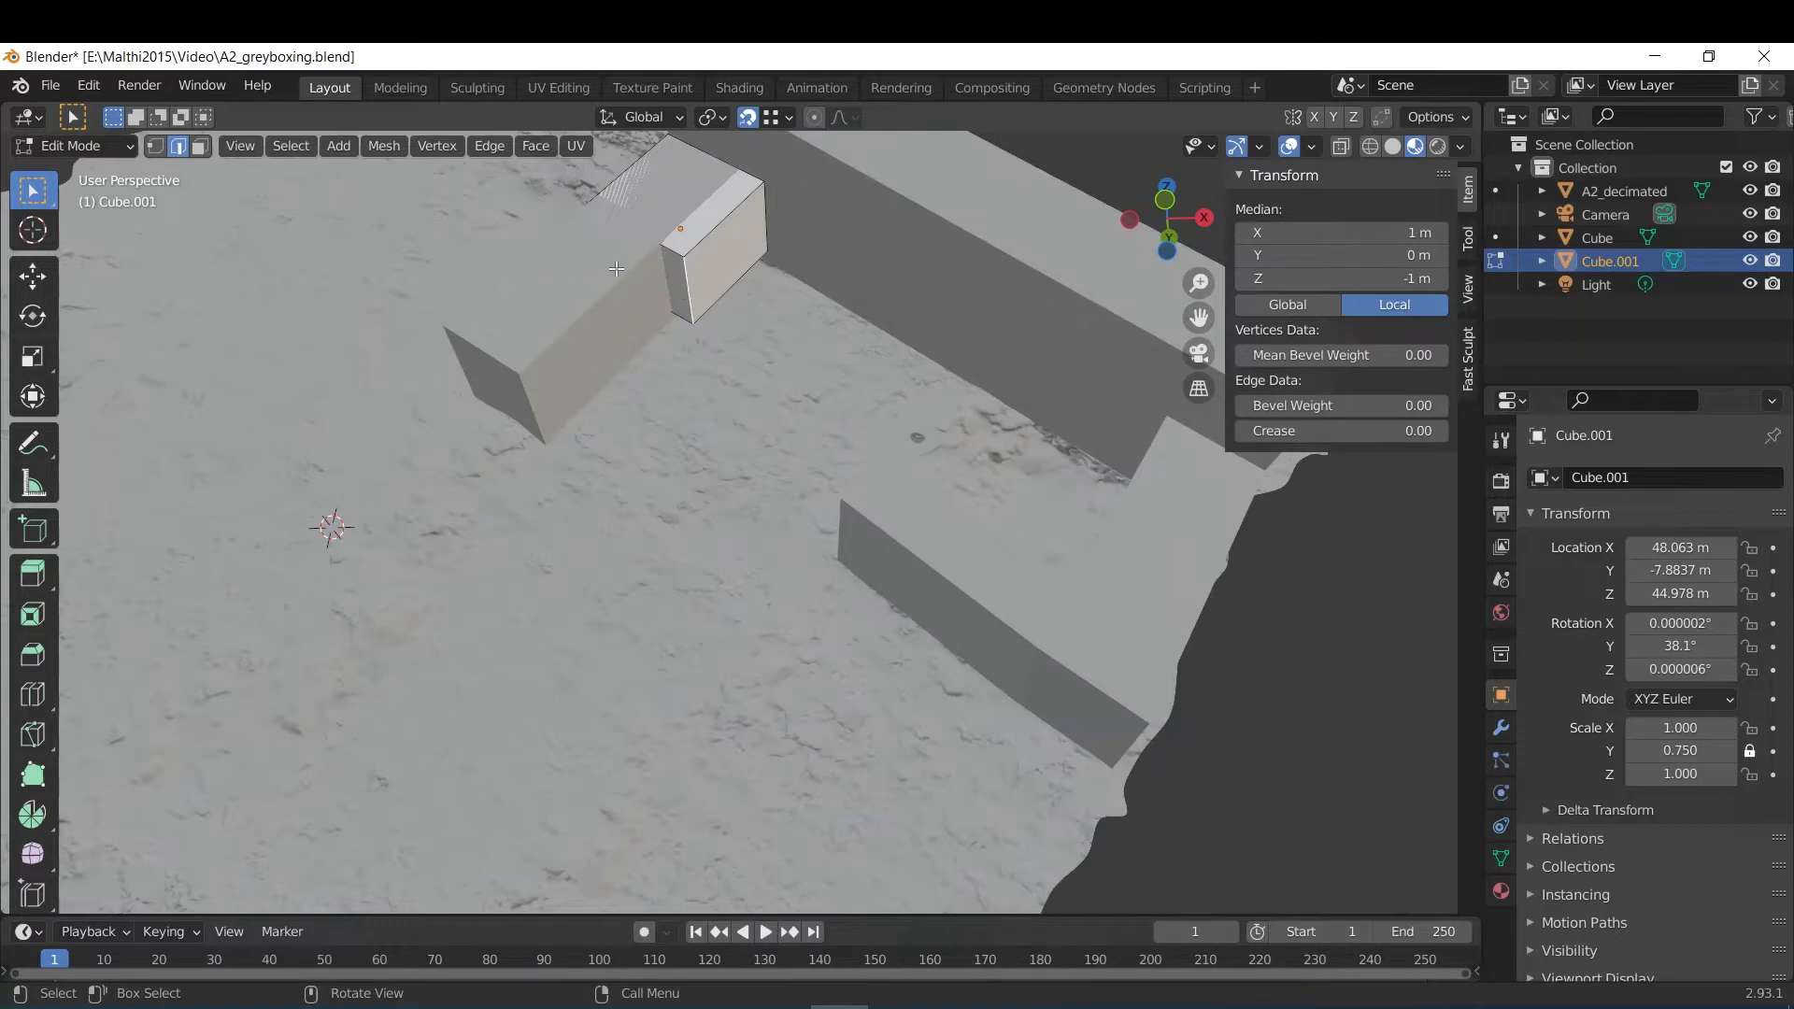
click(1750, 237)
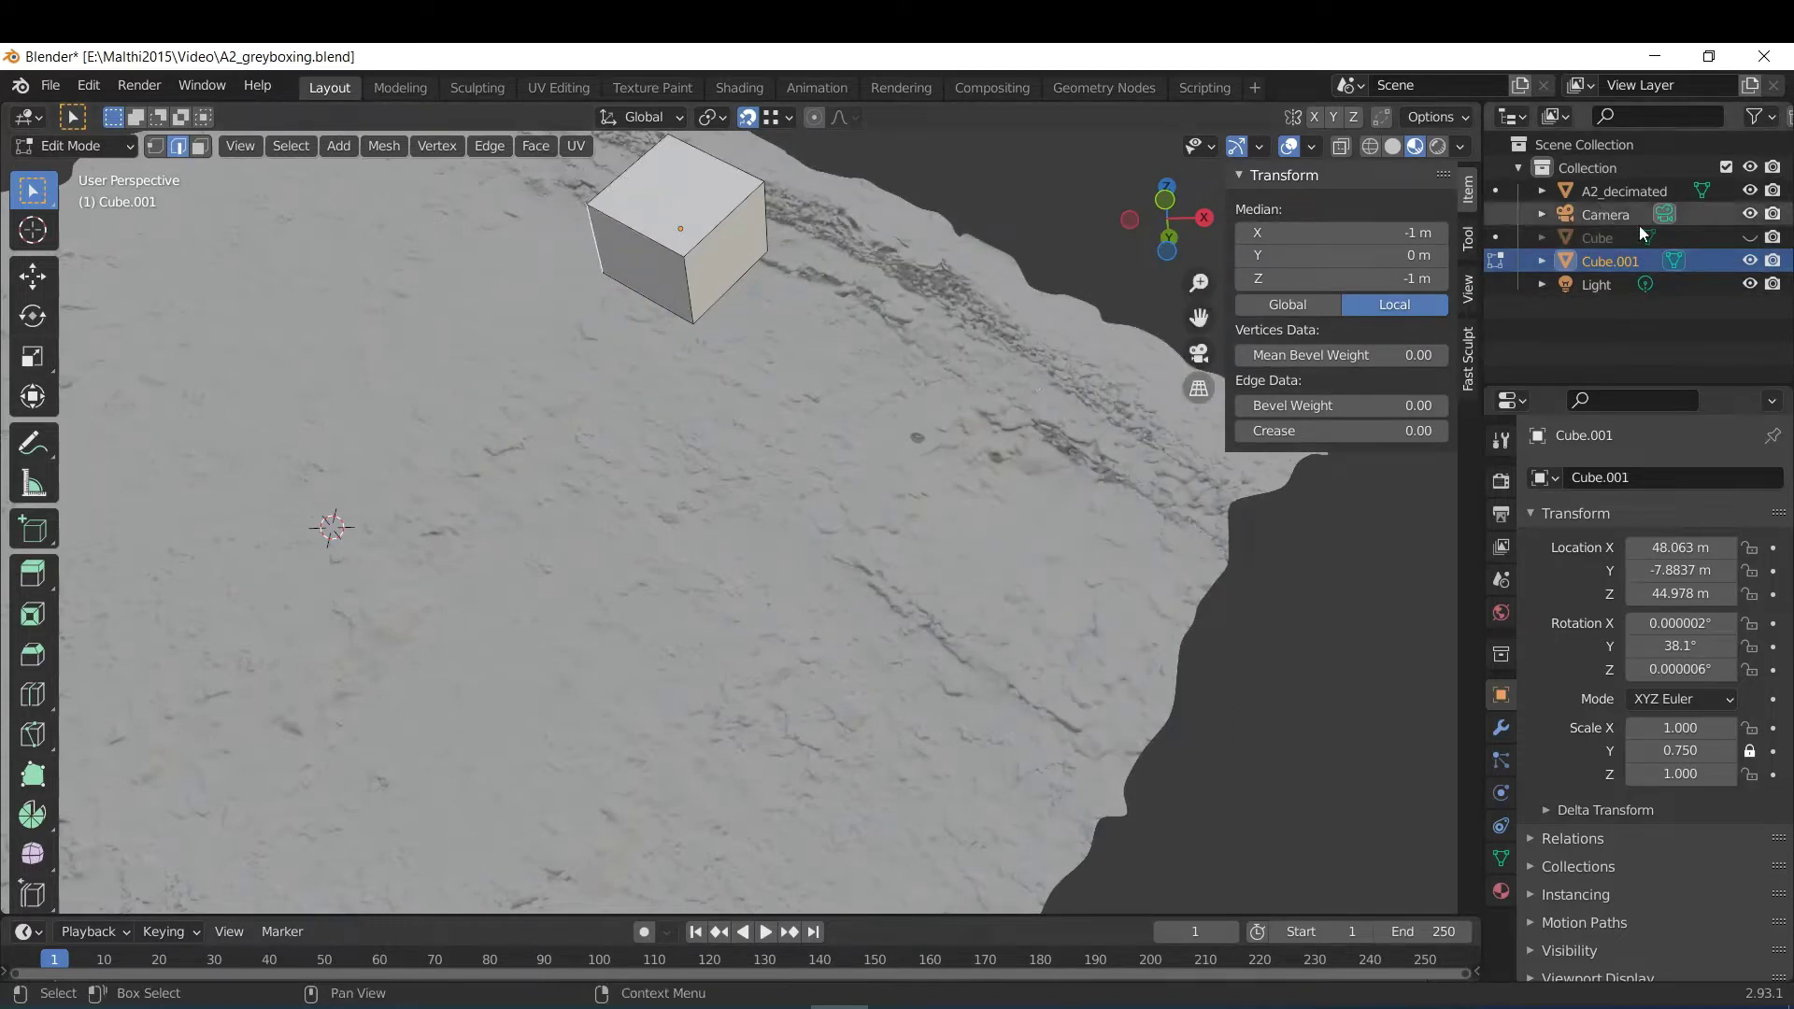
click(1750, 238)
key(g)
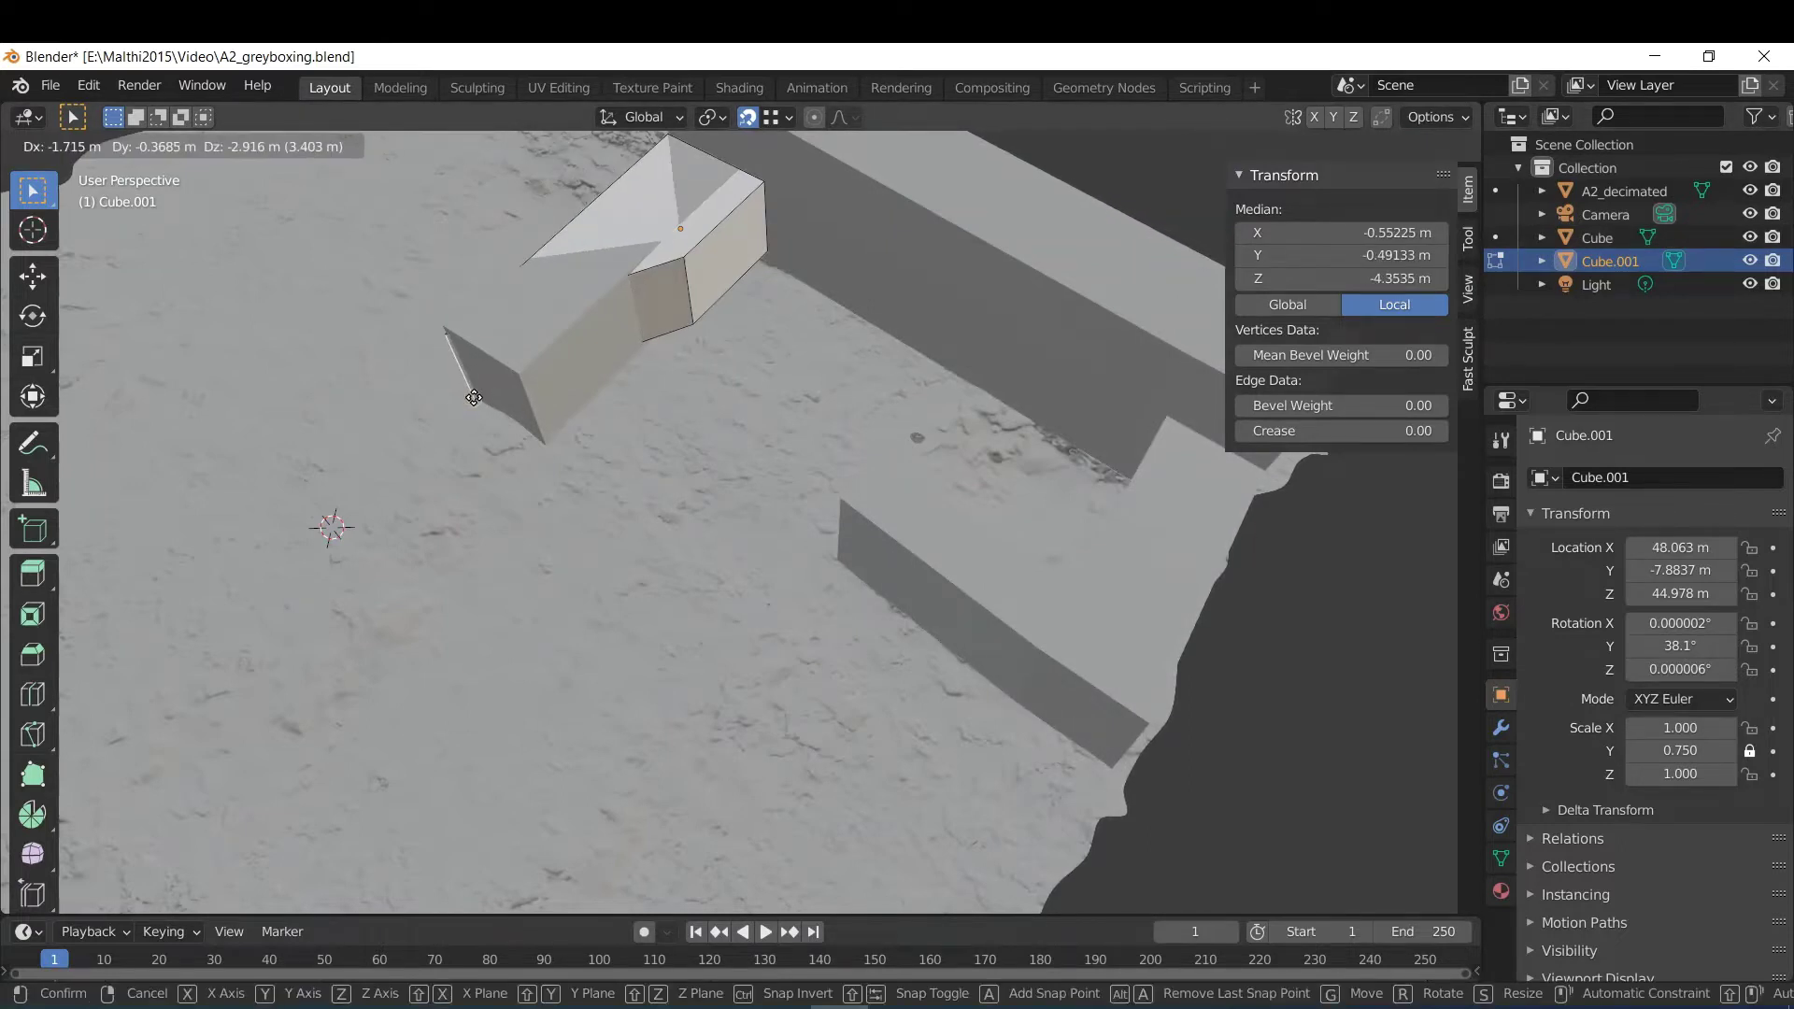
click(474, 397)
click(691, 311)
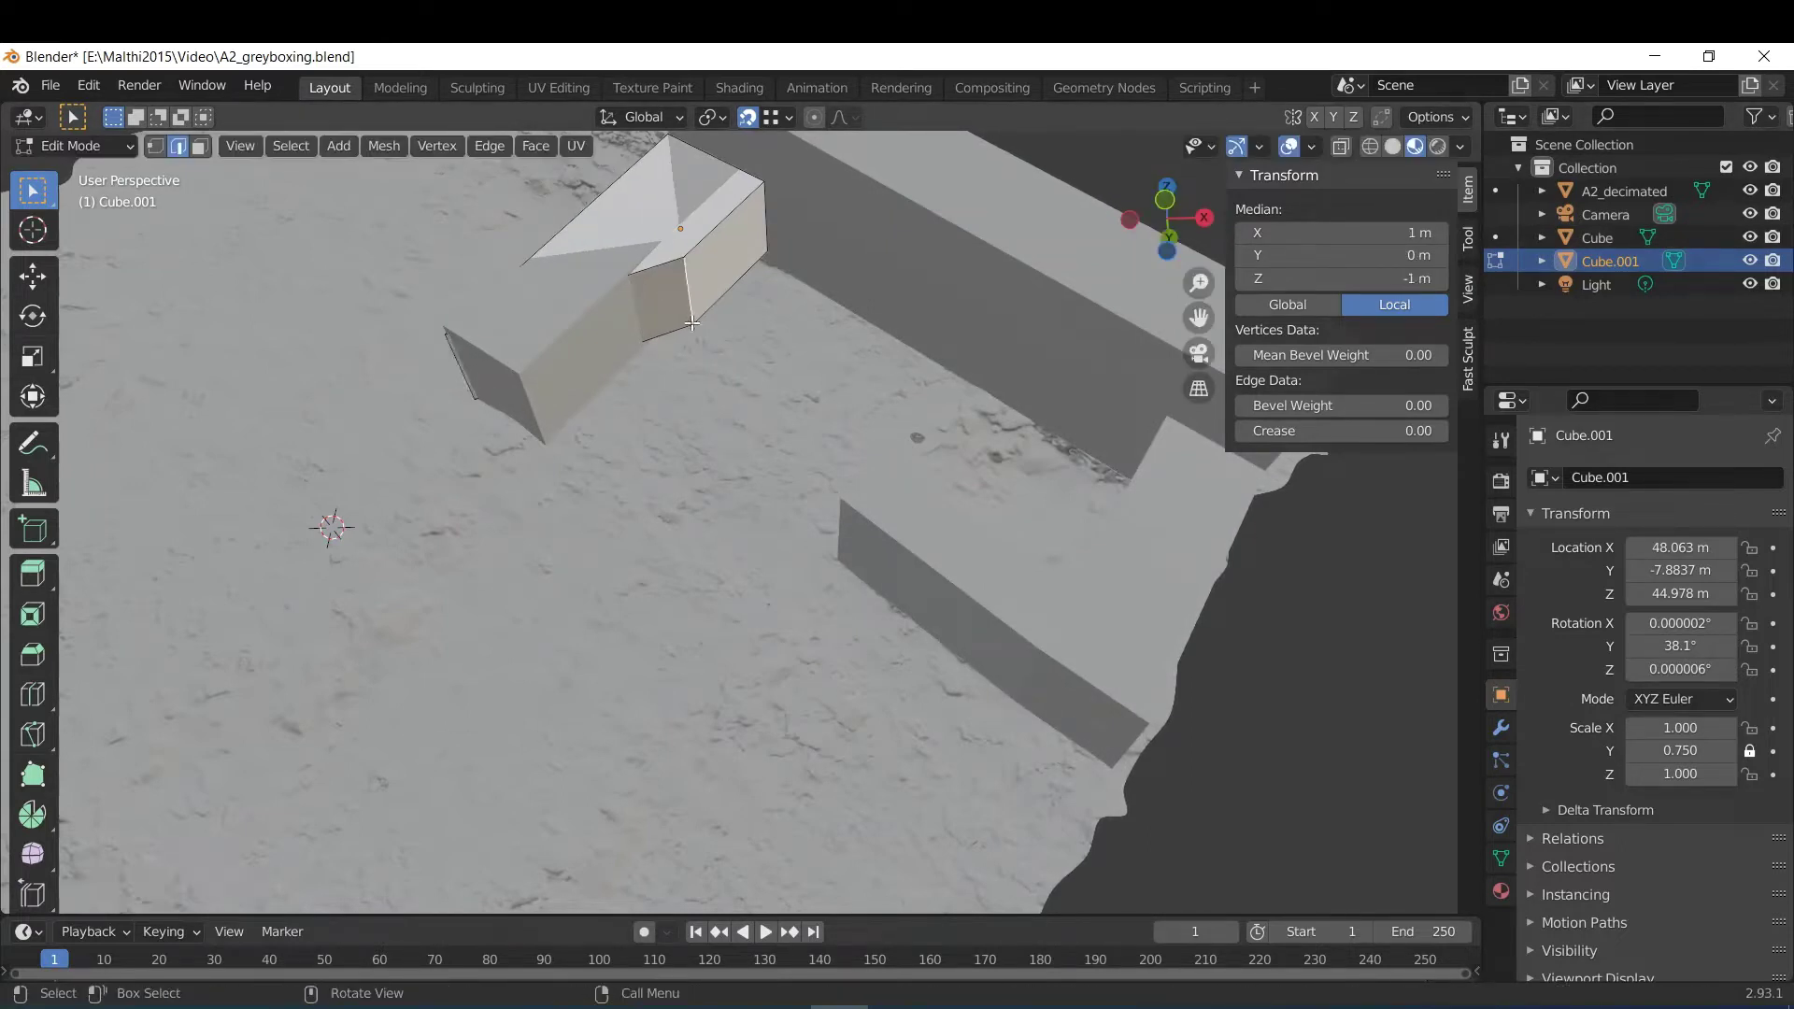
key(g)
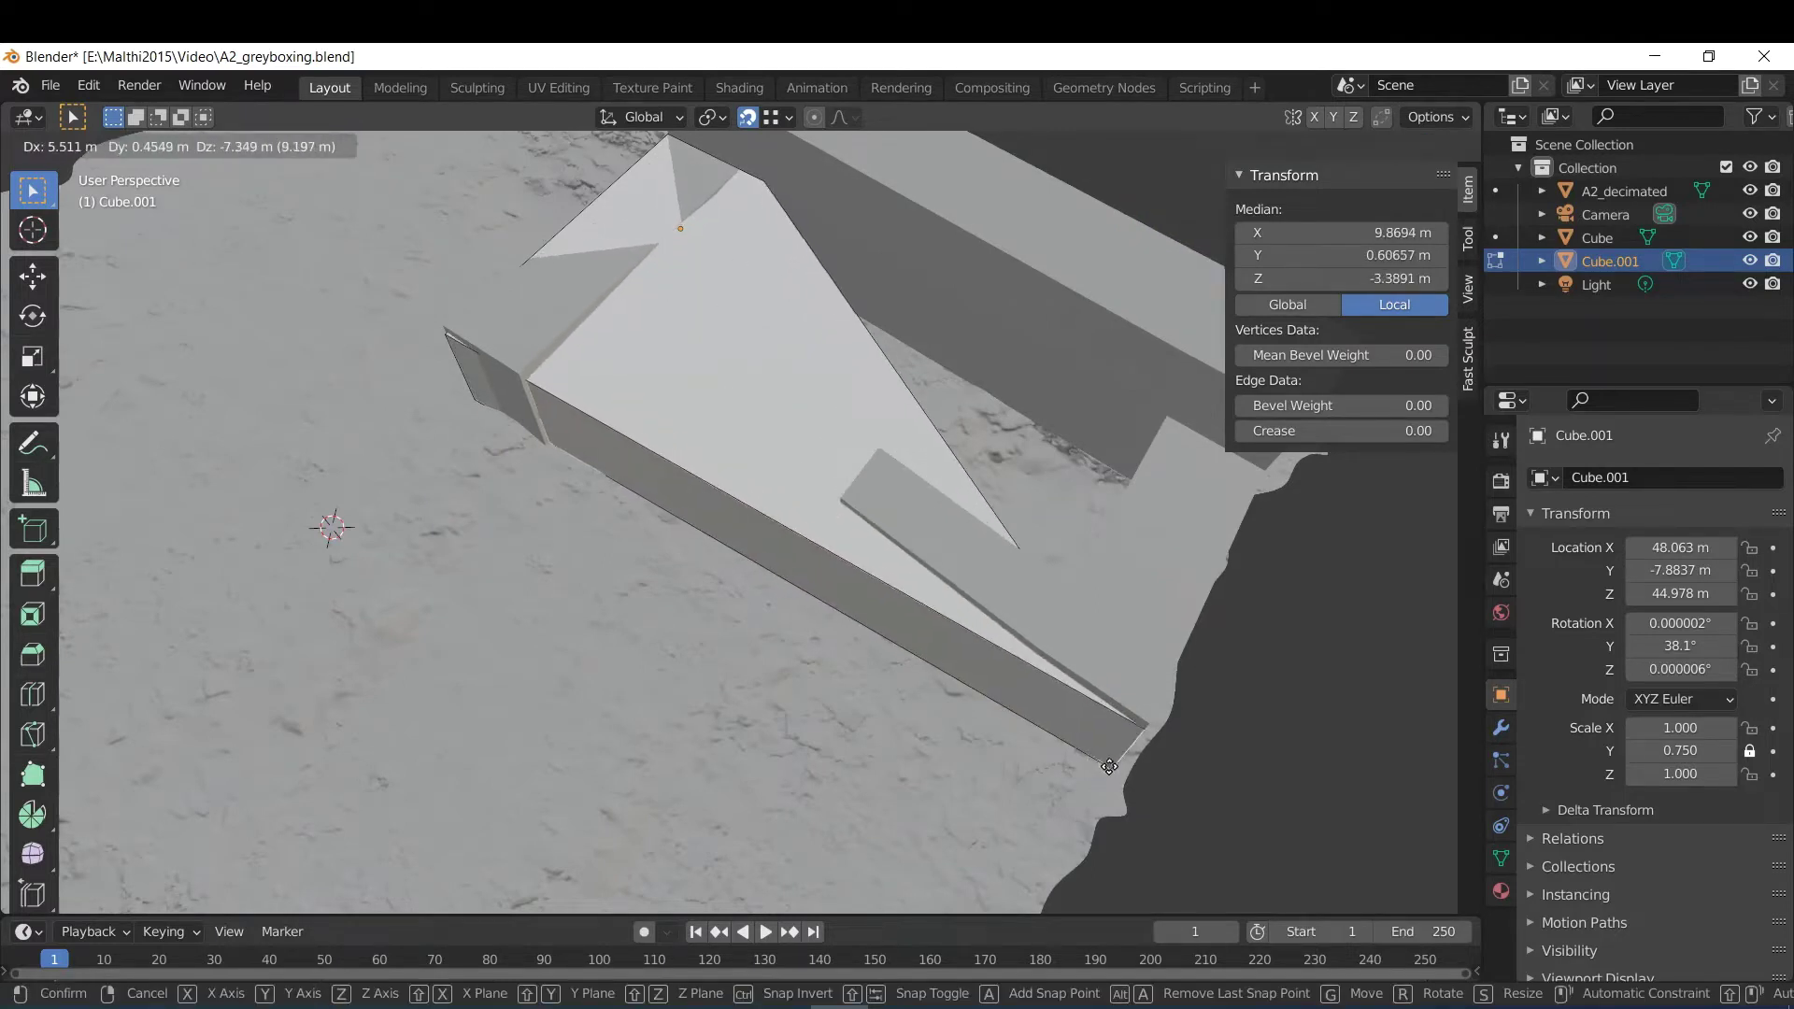
click(1114, 767)
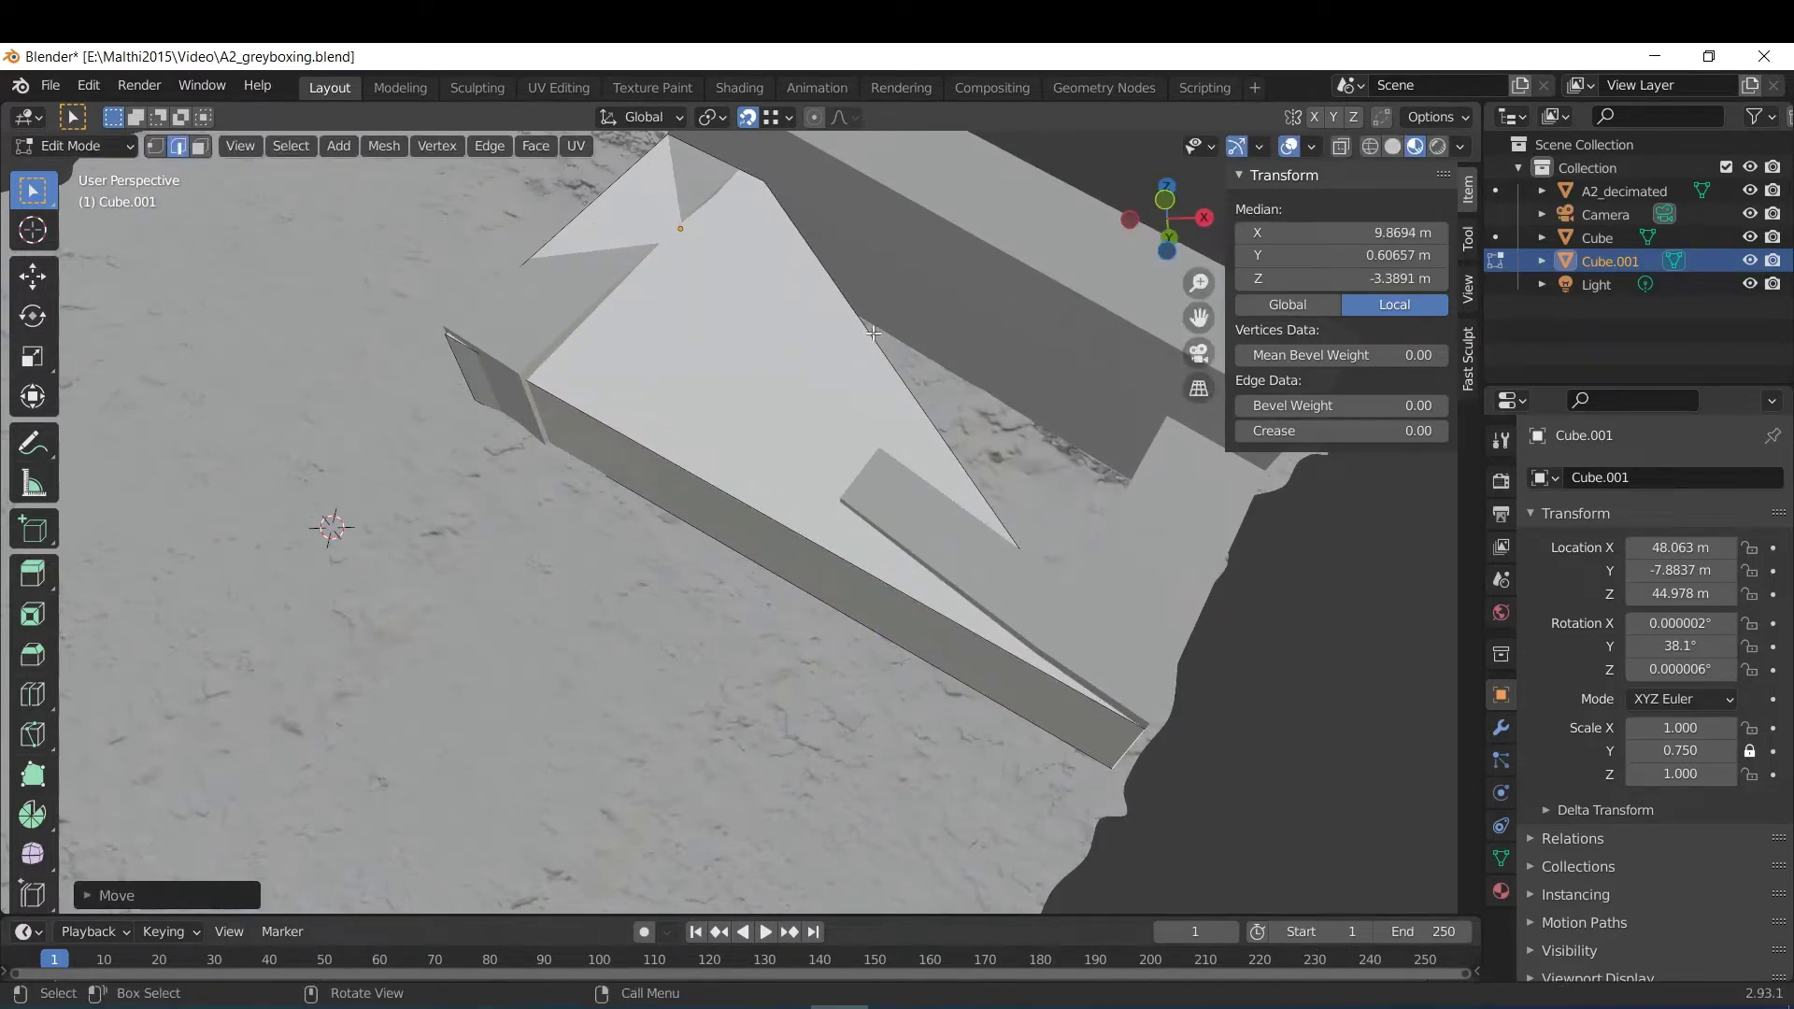
Move the box's top edge in line with Cube to square it off, then hide Cube.
click(1752, 237)
click(764, 185)
middle_drag(763, 185, 508, 383)
click(488, 404)
middle_drag(611, 445, 967, 423)
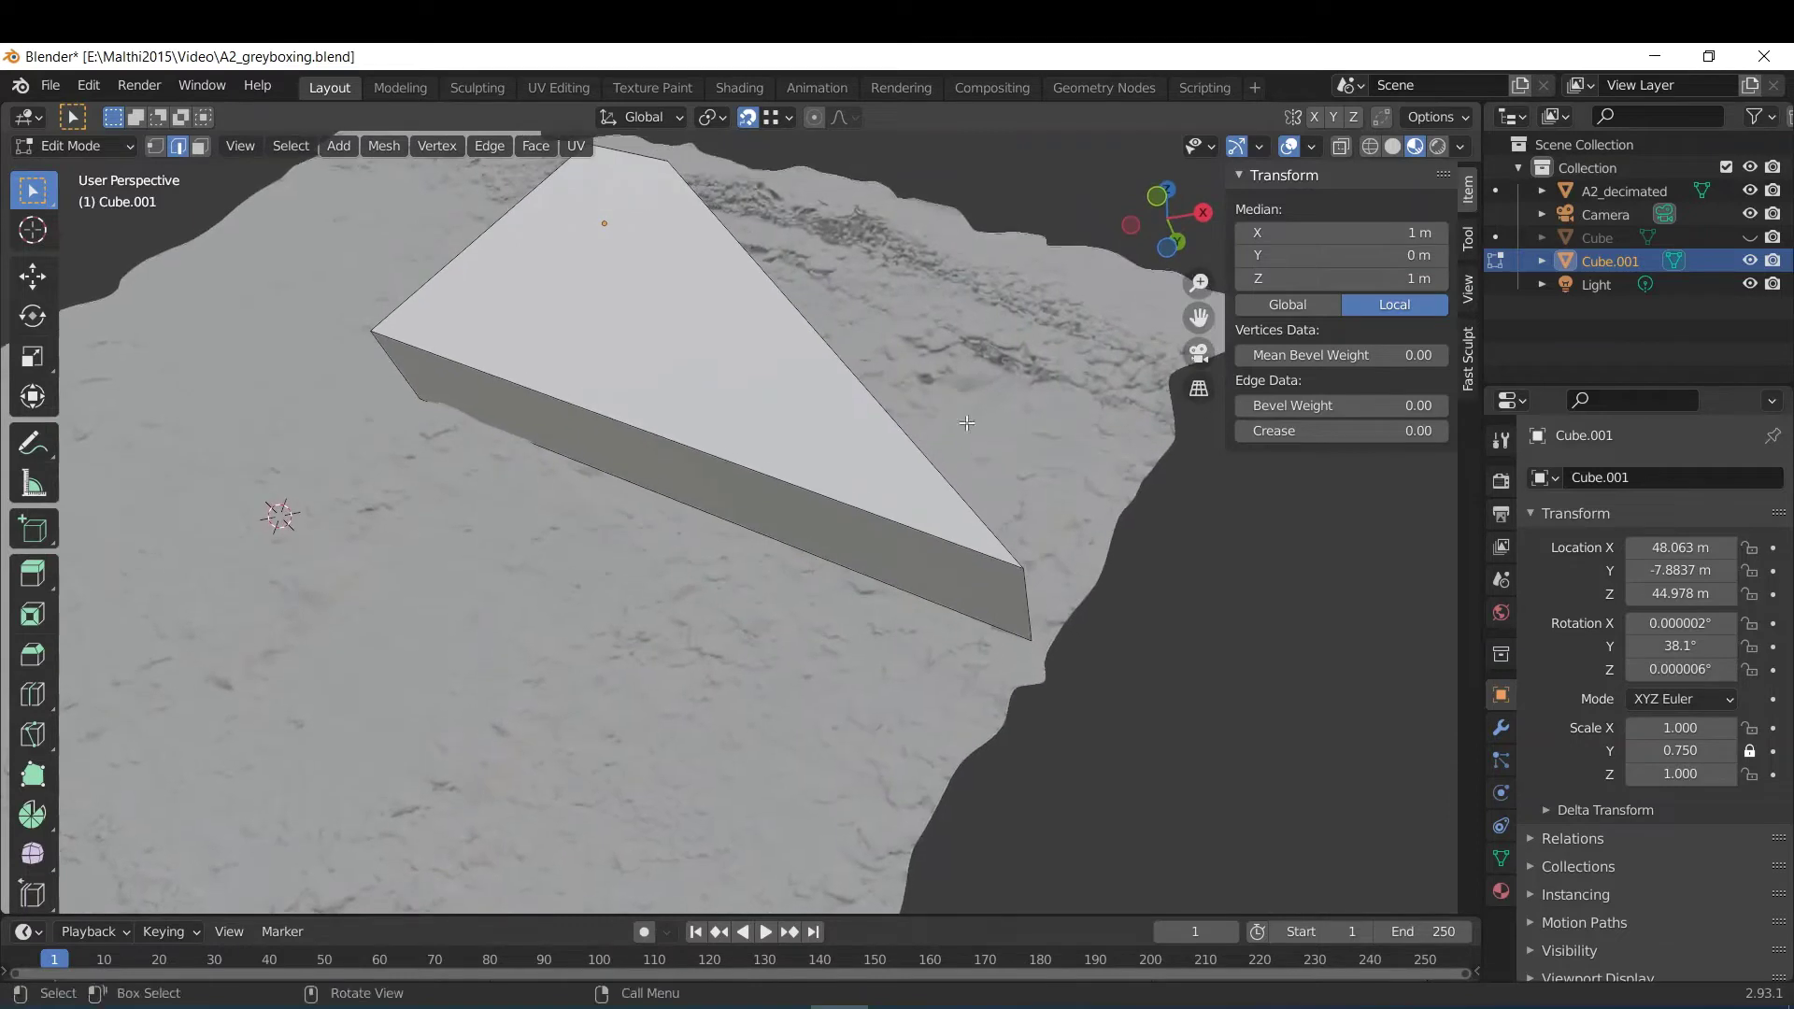
click(1750, 238)
key(g)
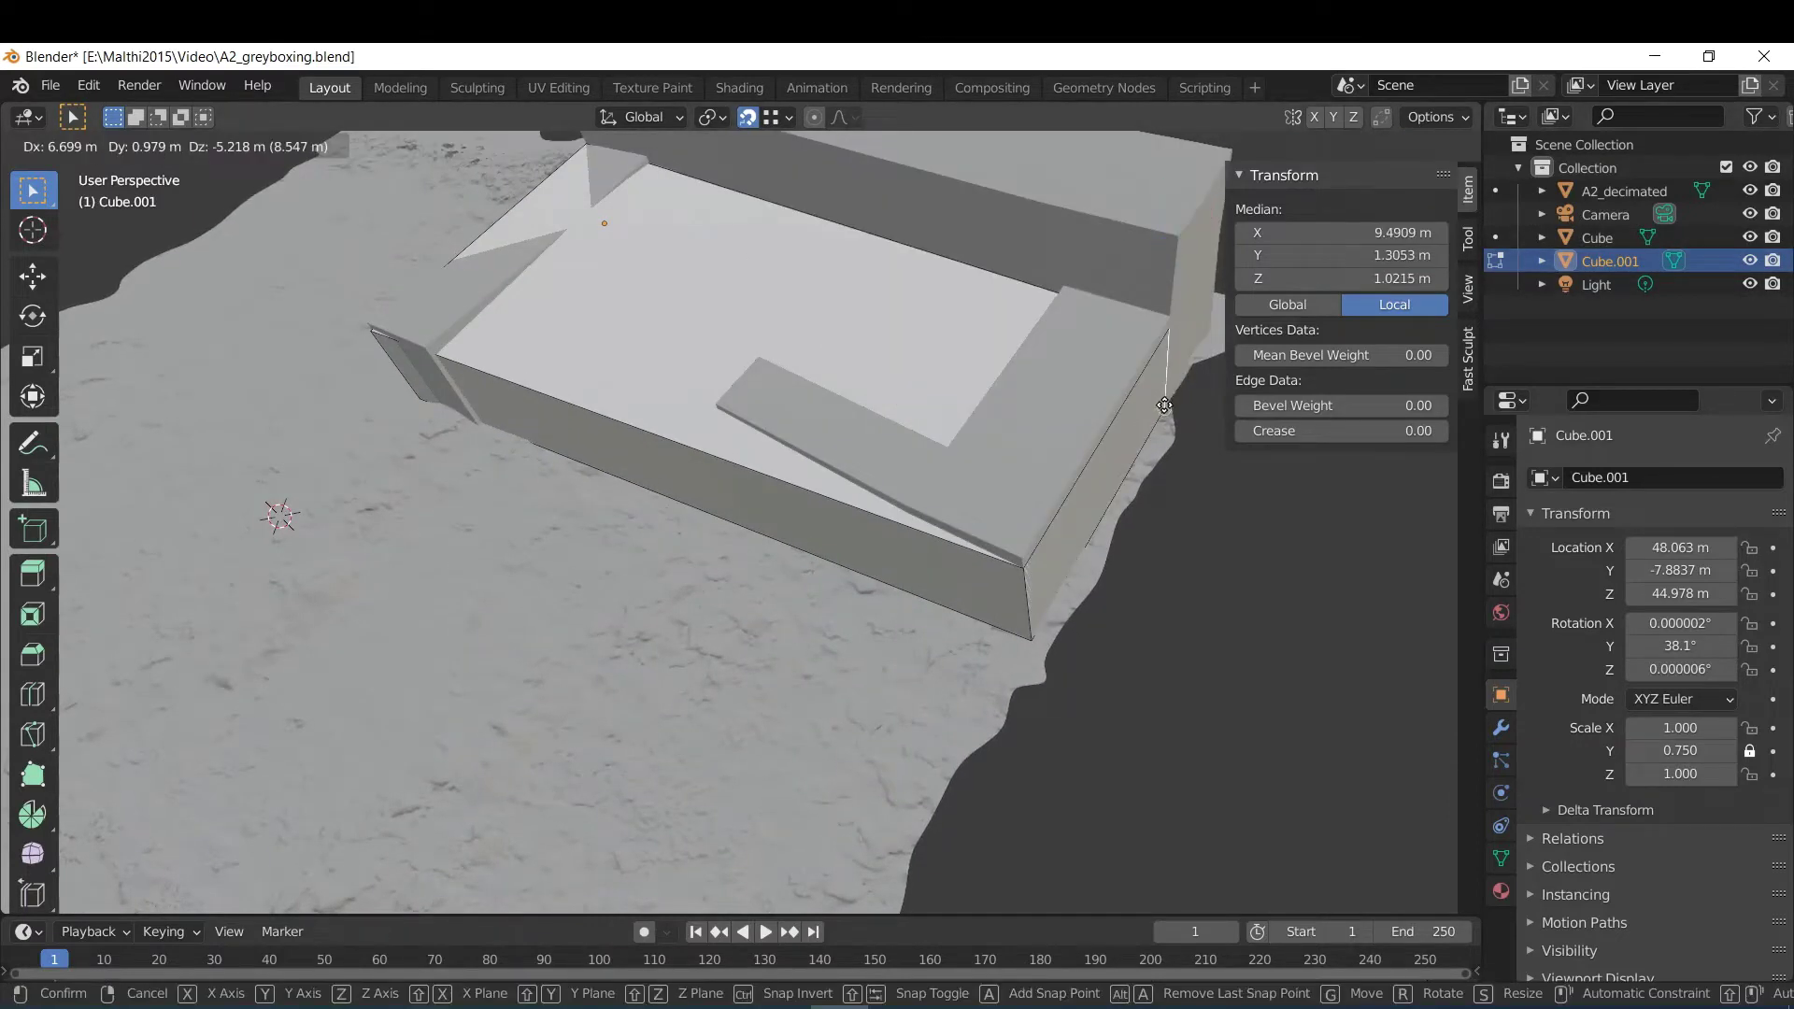
click(1163, 404)
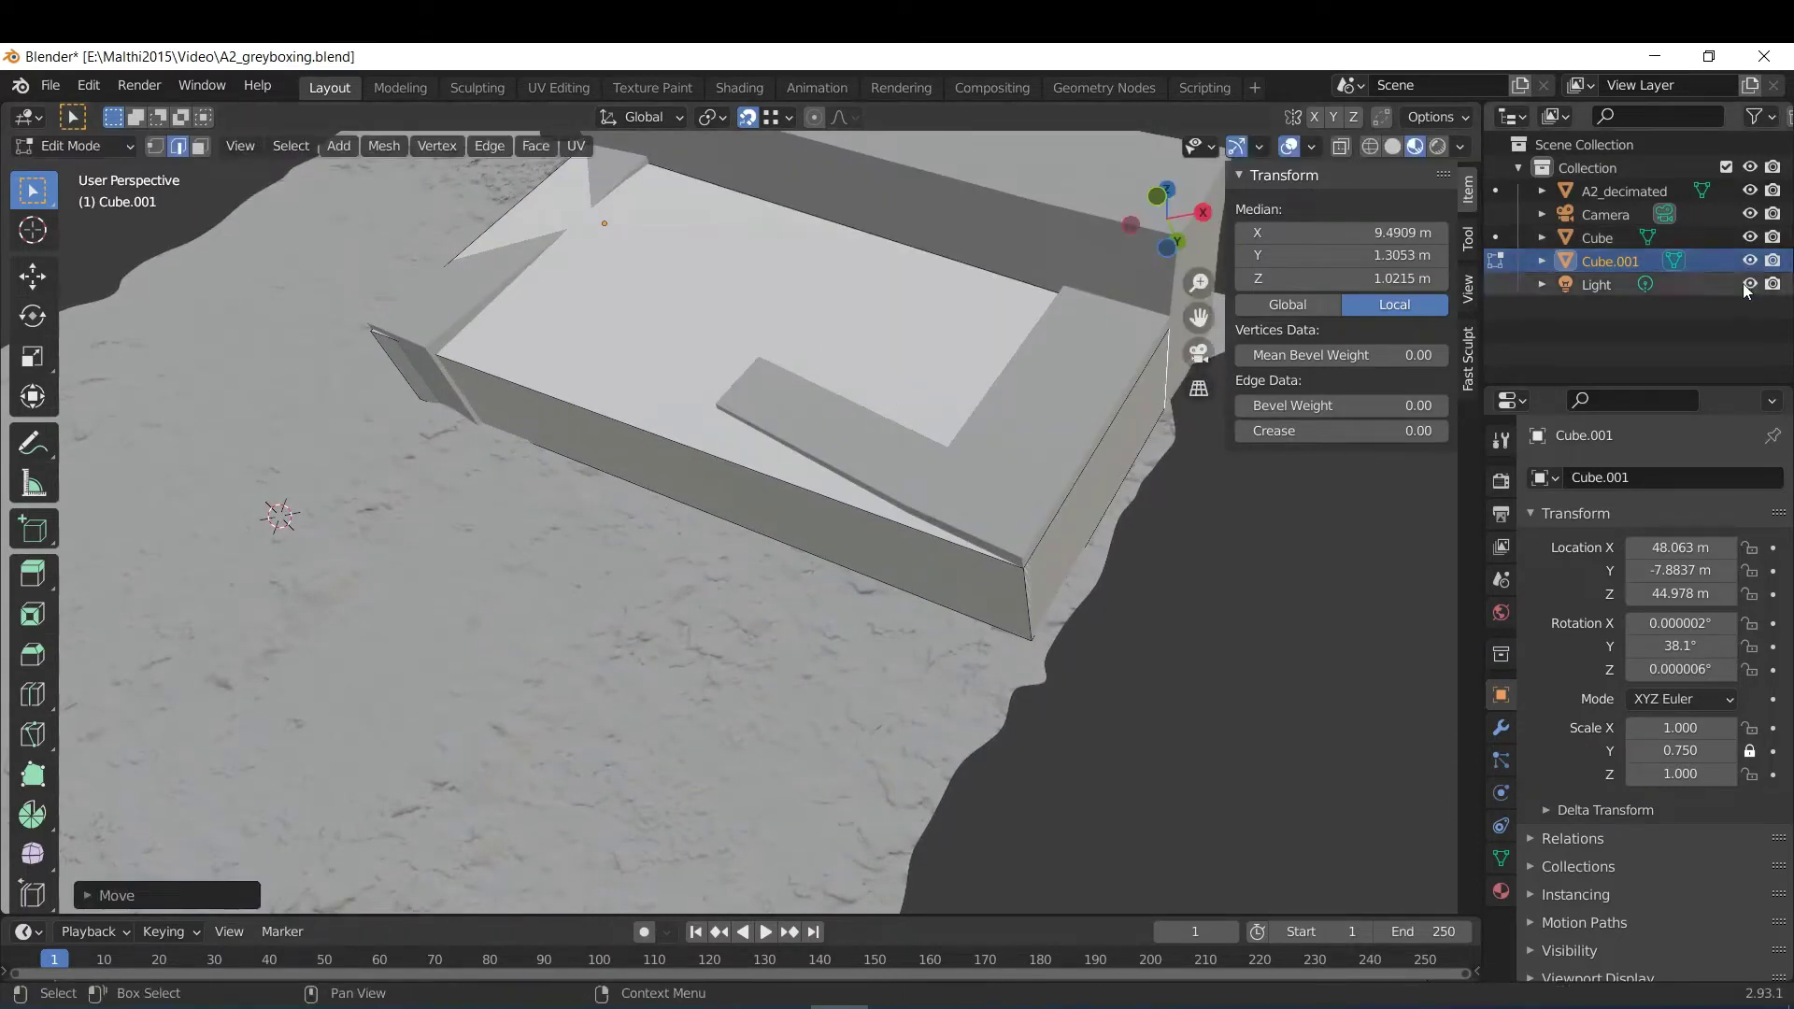
click(1750, 238)
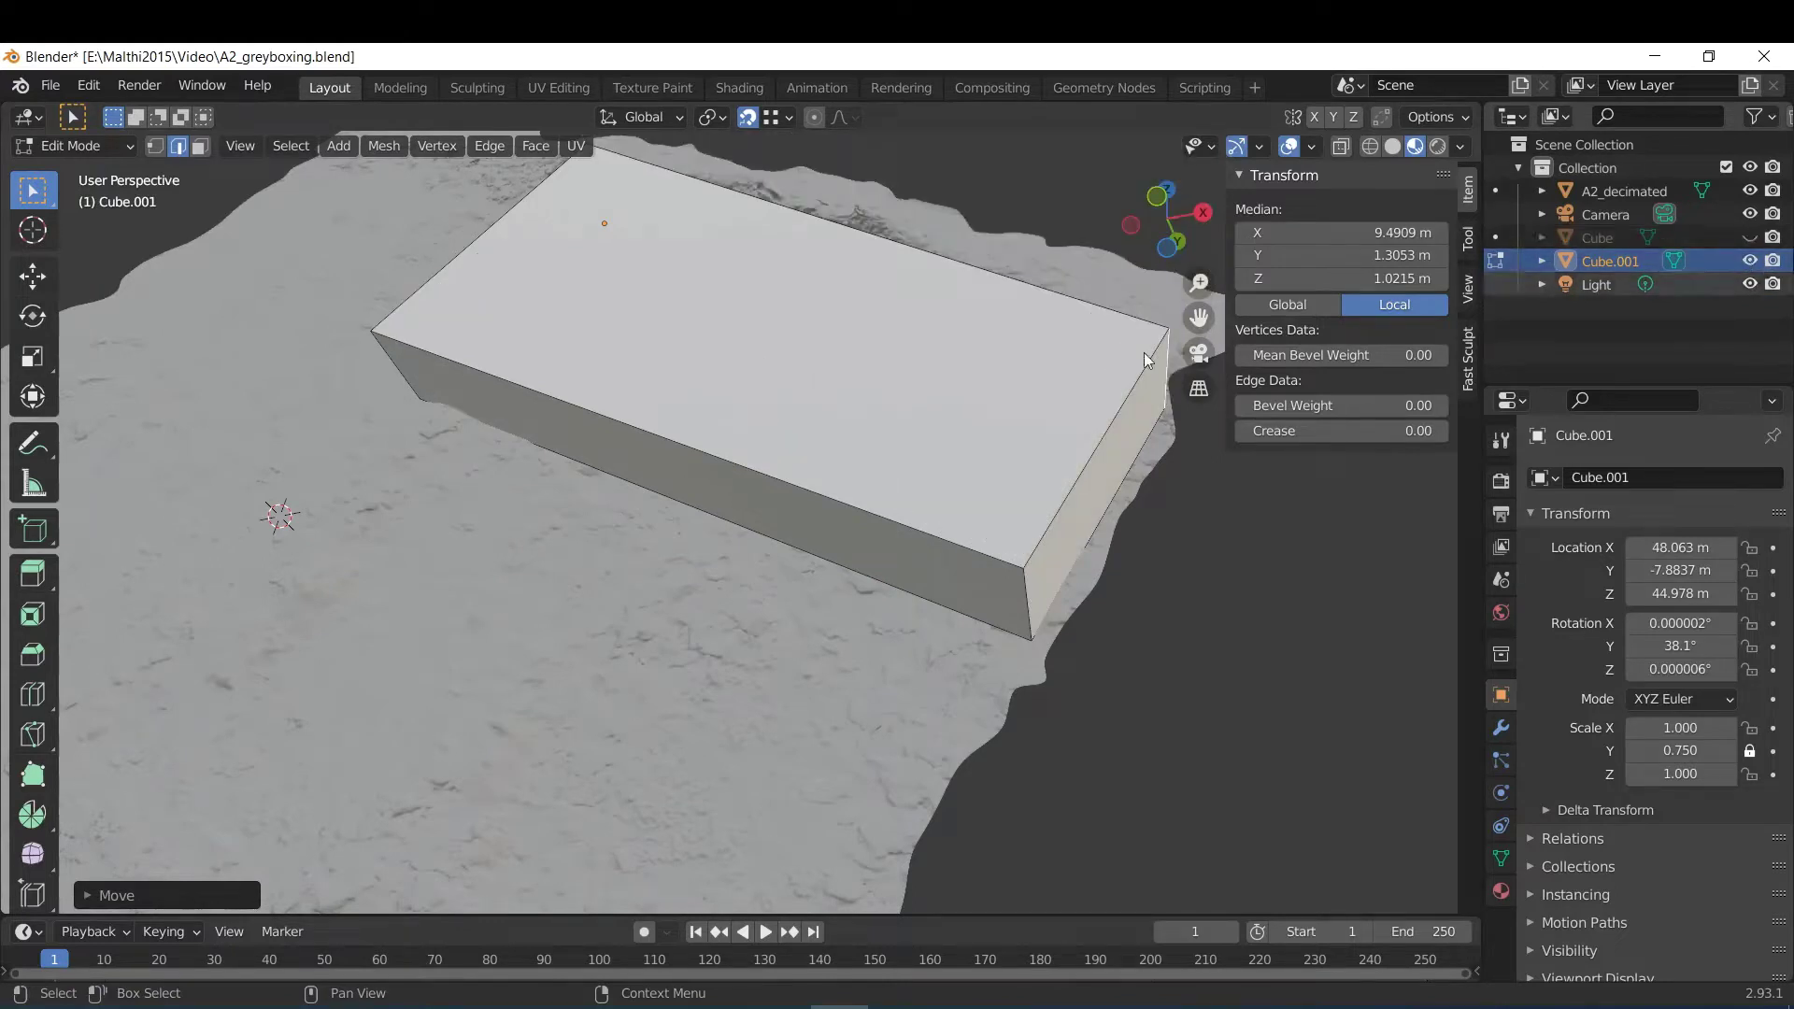
Move the block's bottom corner vertex down onto the terrain and collapse the Transform panel.
middle_drag(522, 701, 675, 505)
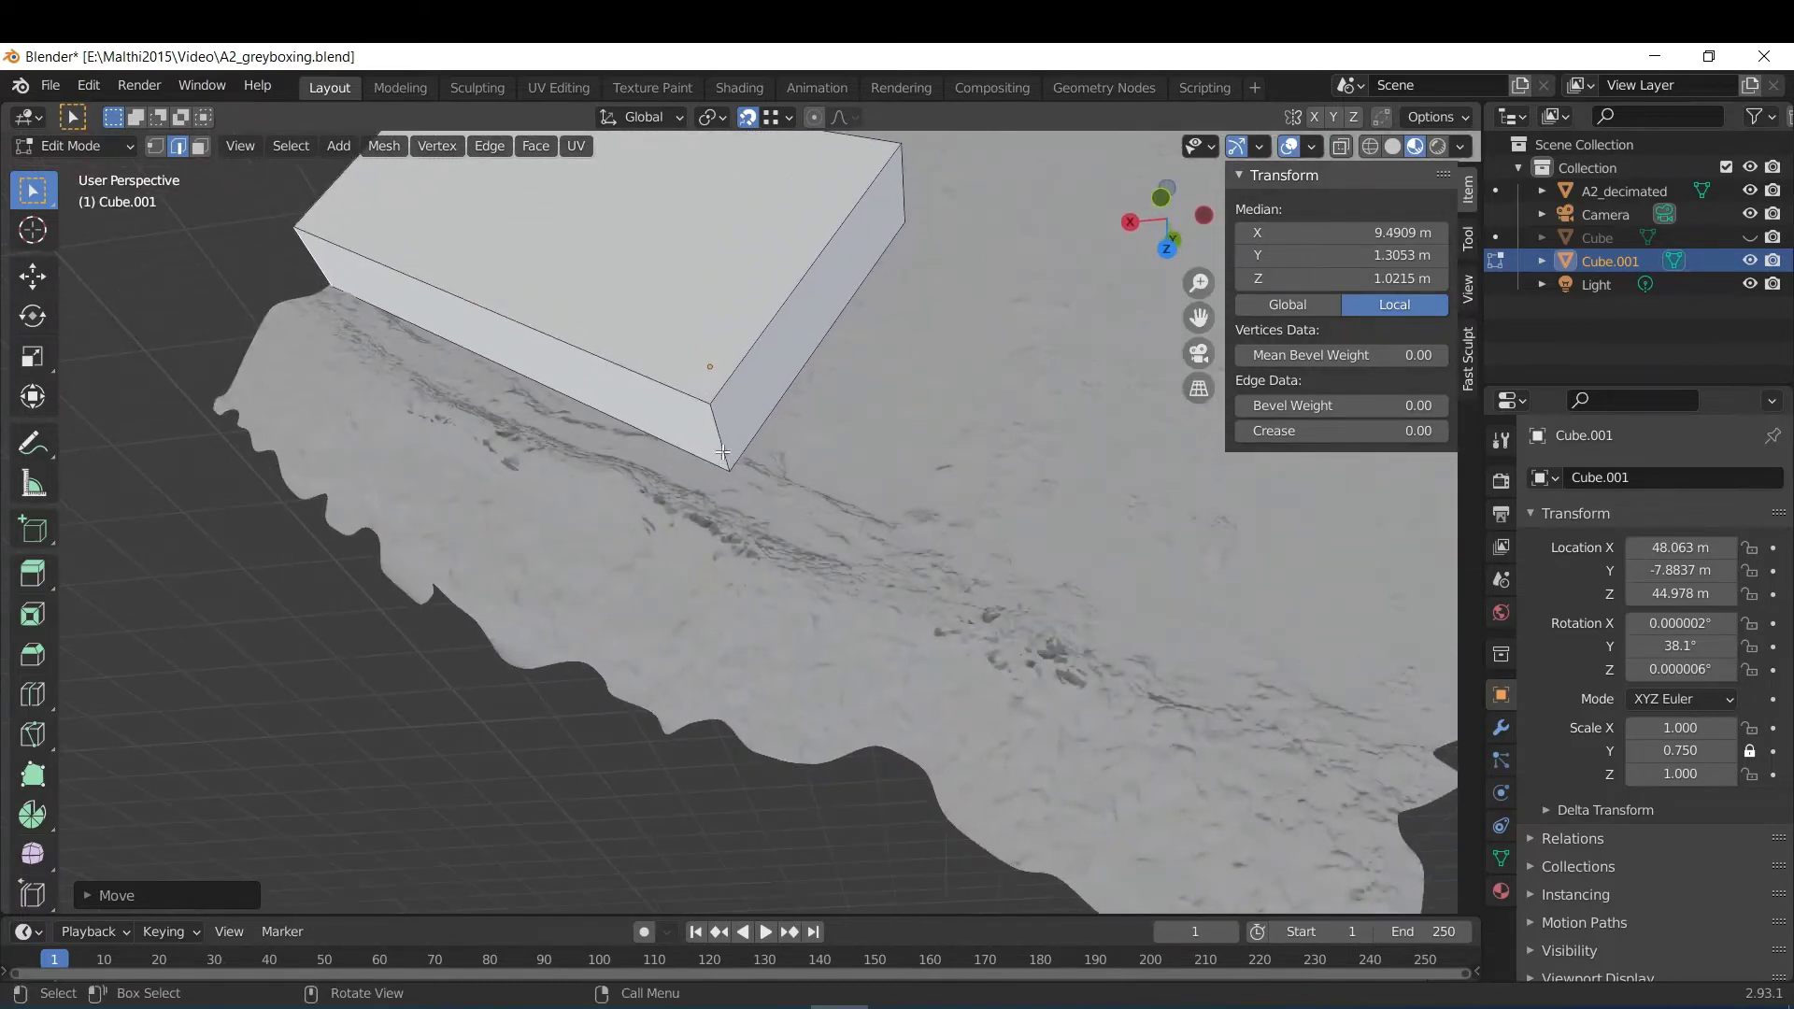
key(g)
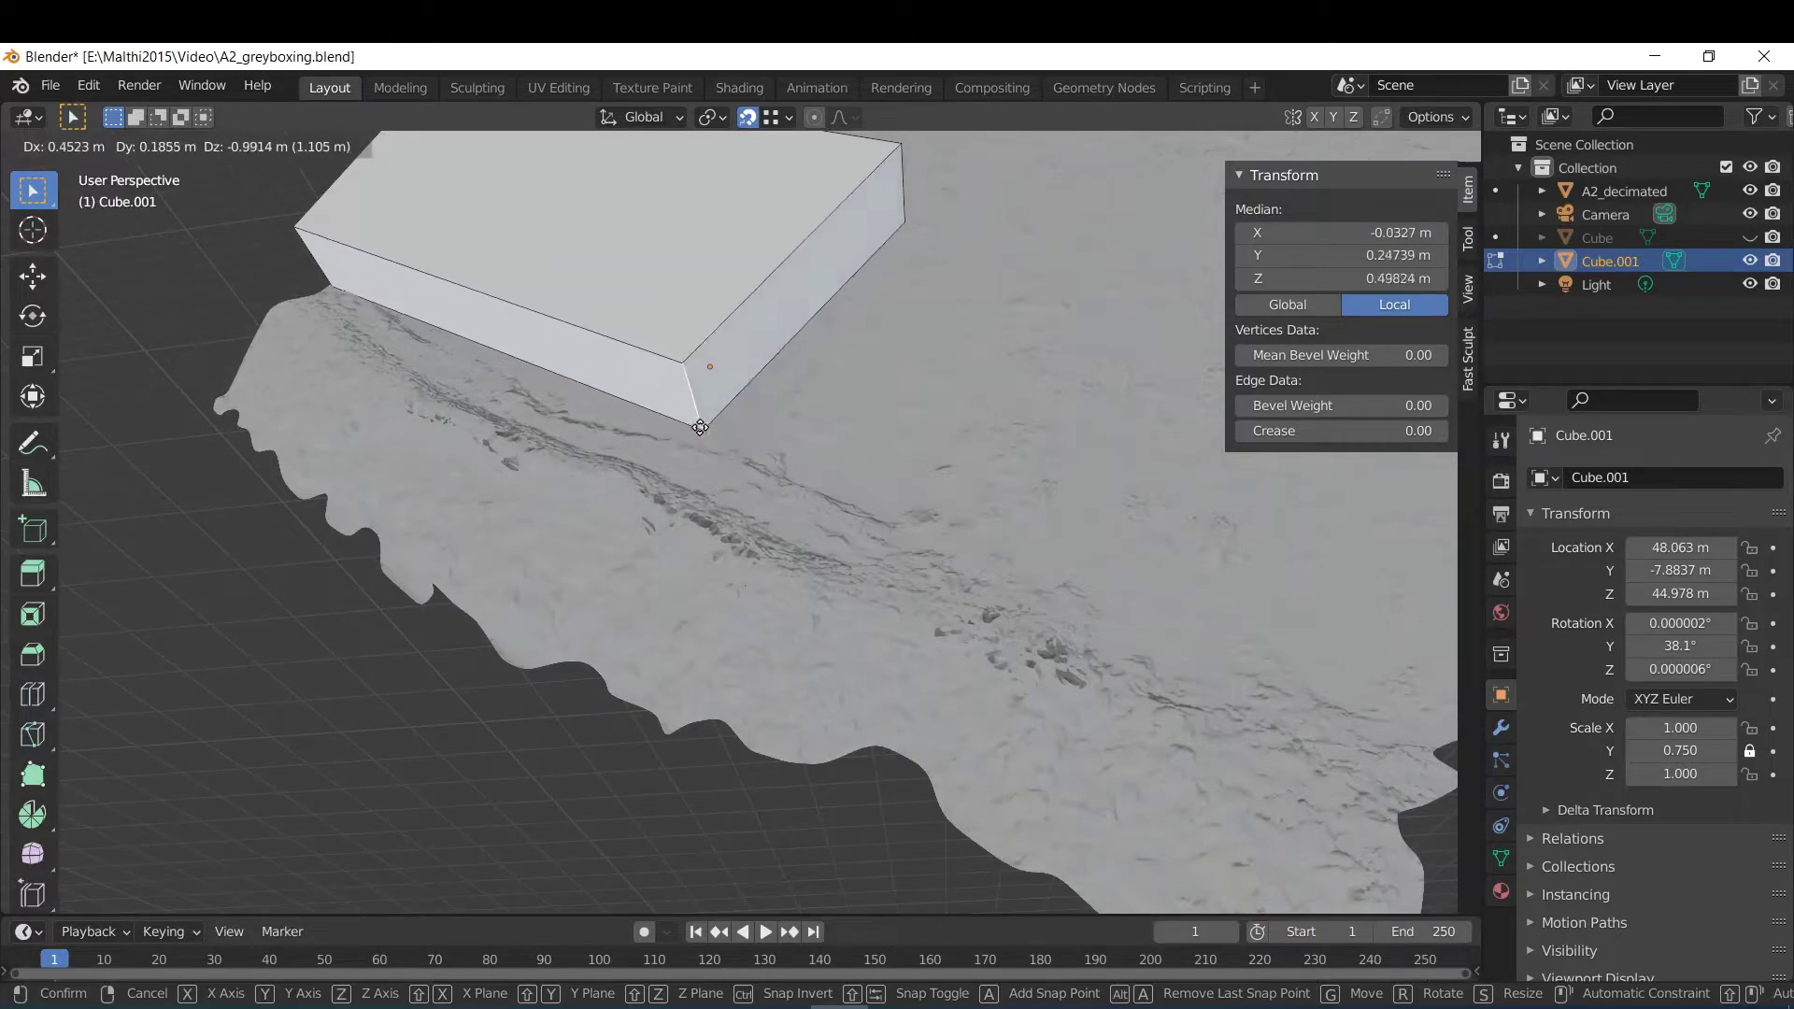
click(742, 461)
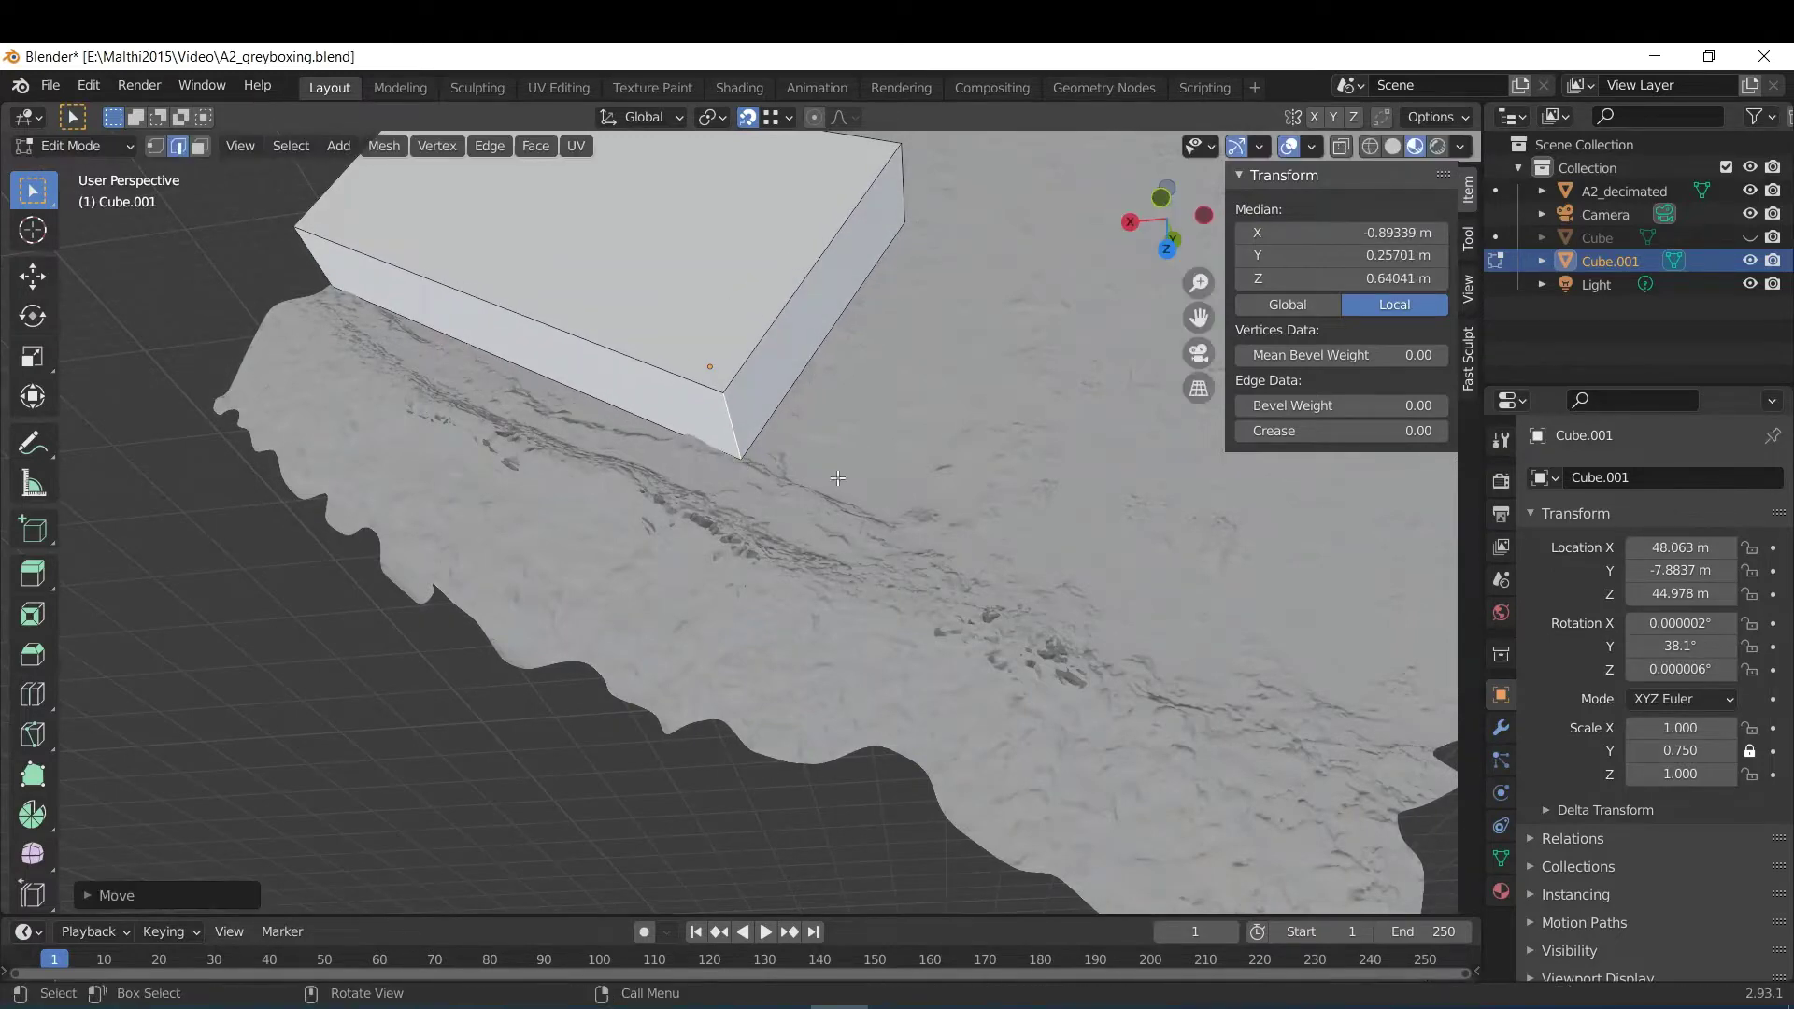
scroll(807, 467, down, 3)
scroll(808, 485, up, 5)
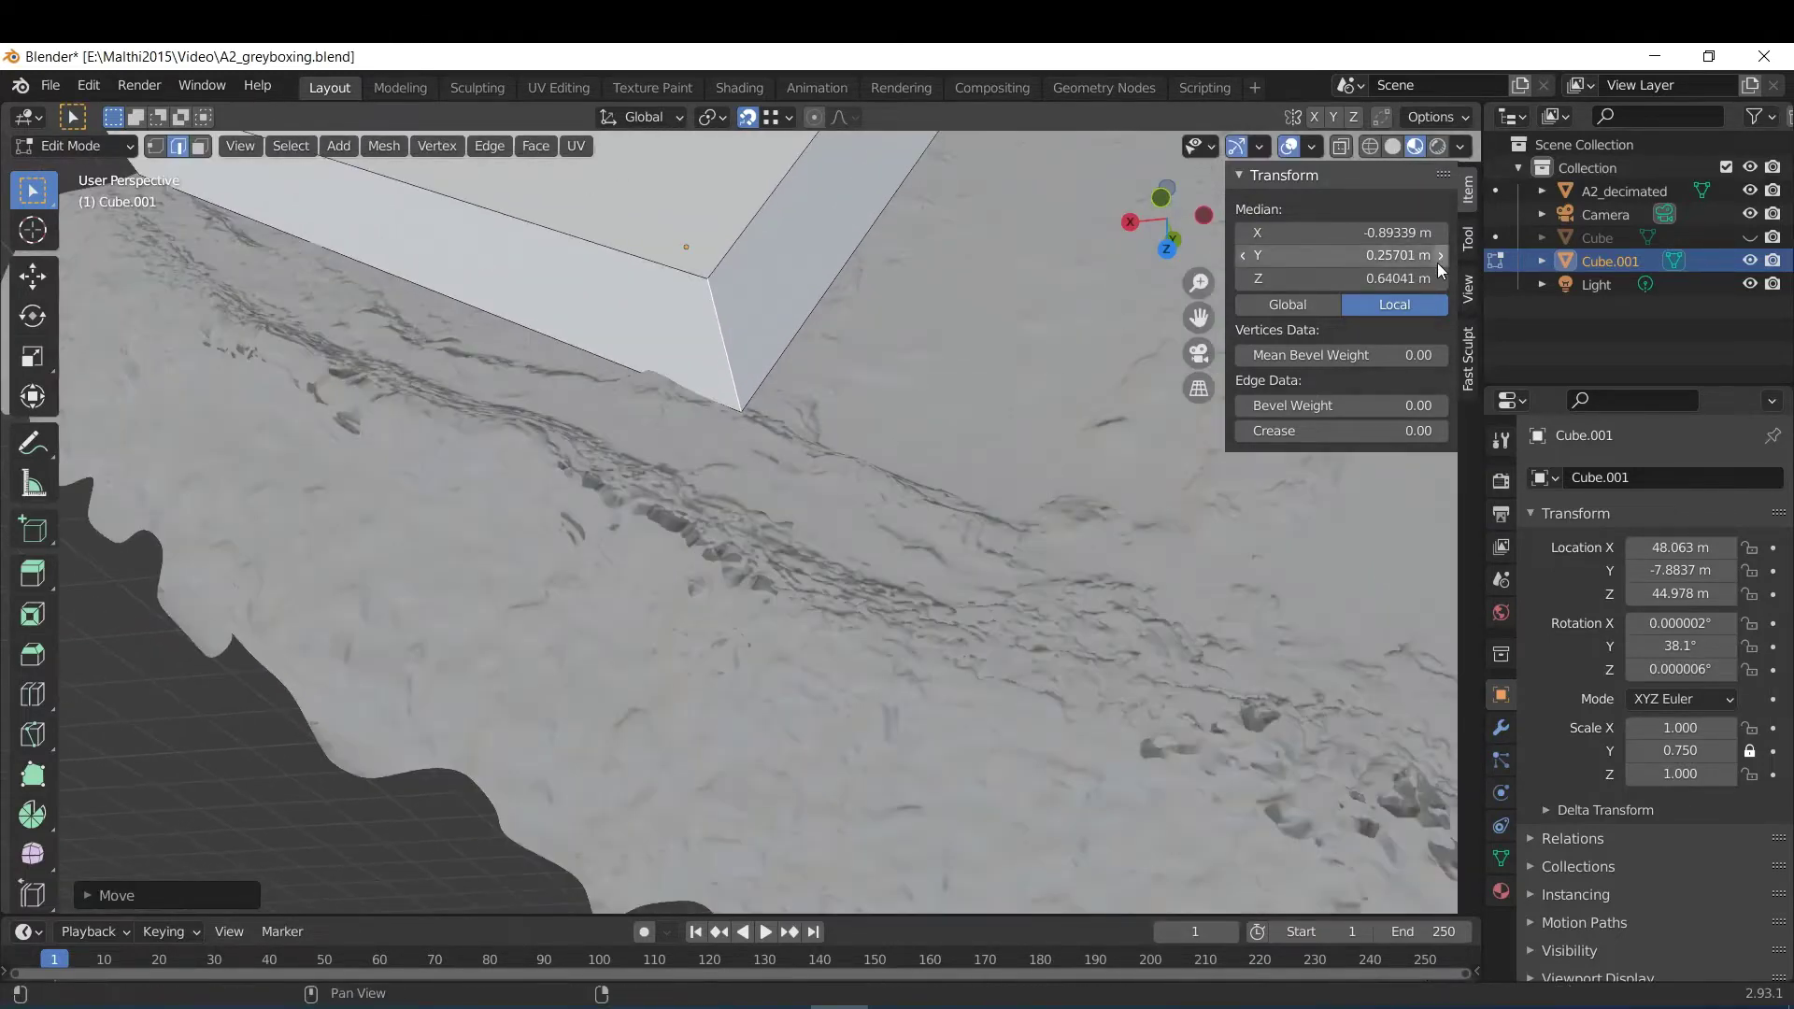
click(1247, 179)
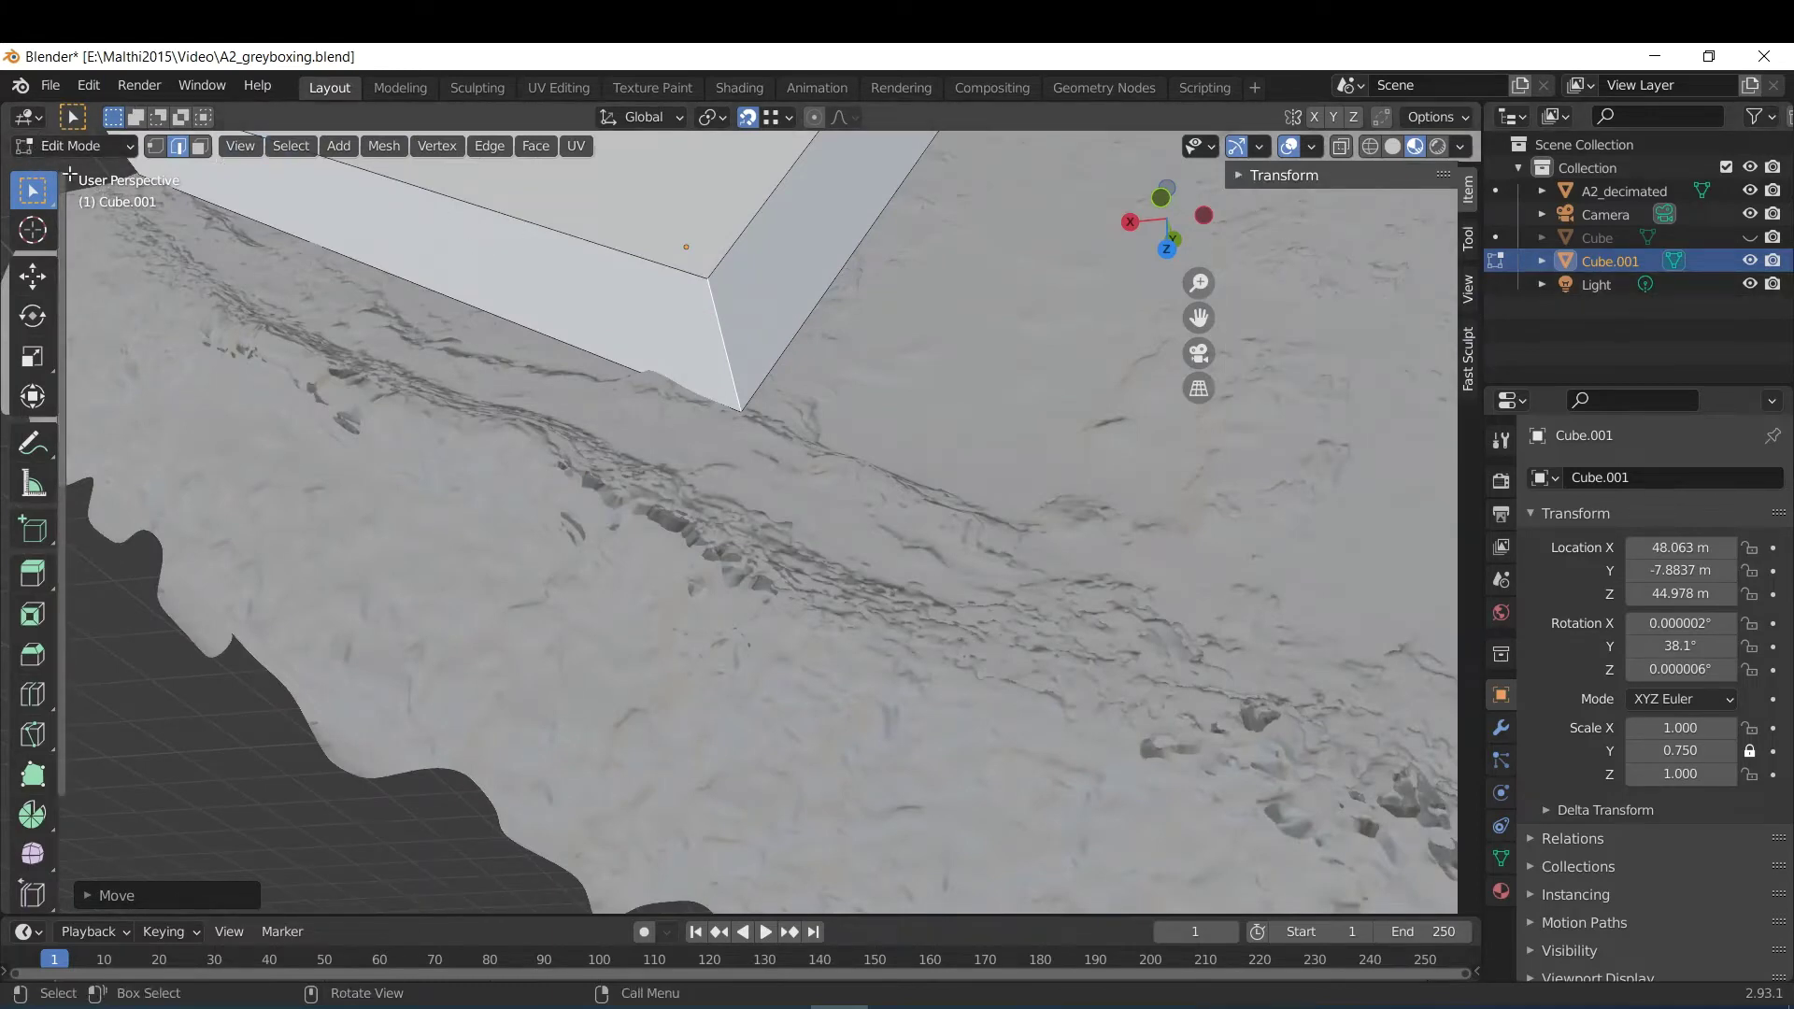
scroll(698, 387, down, 5)
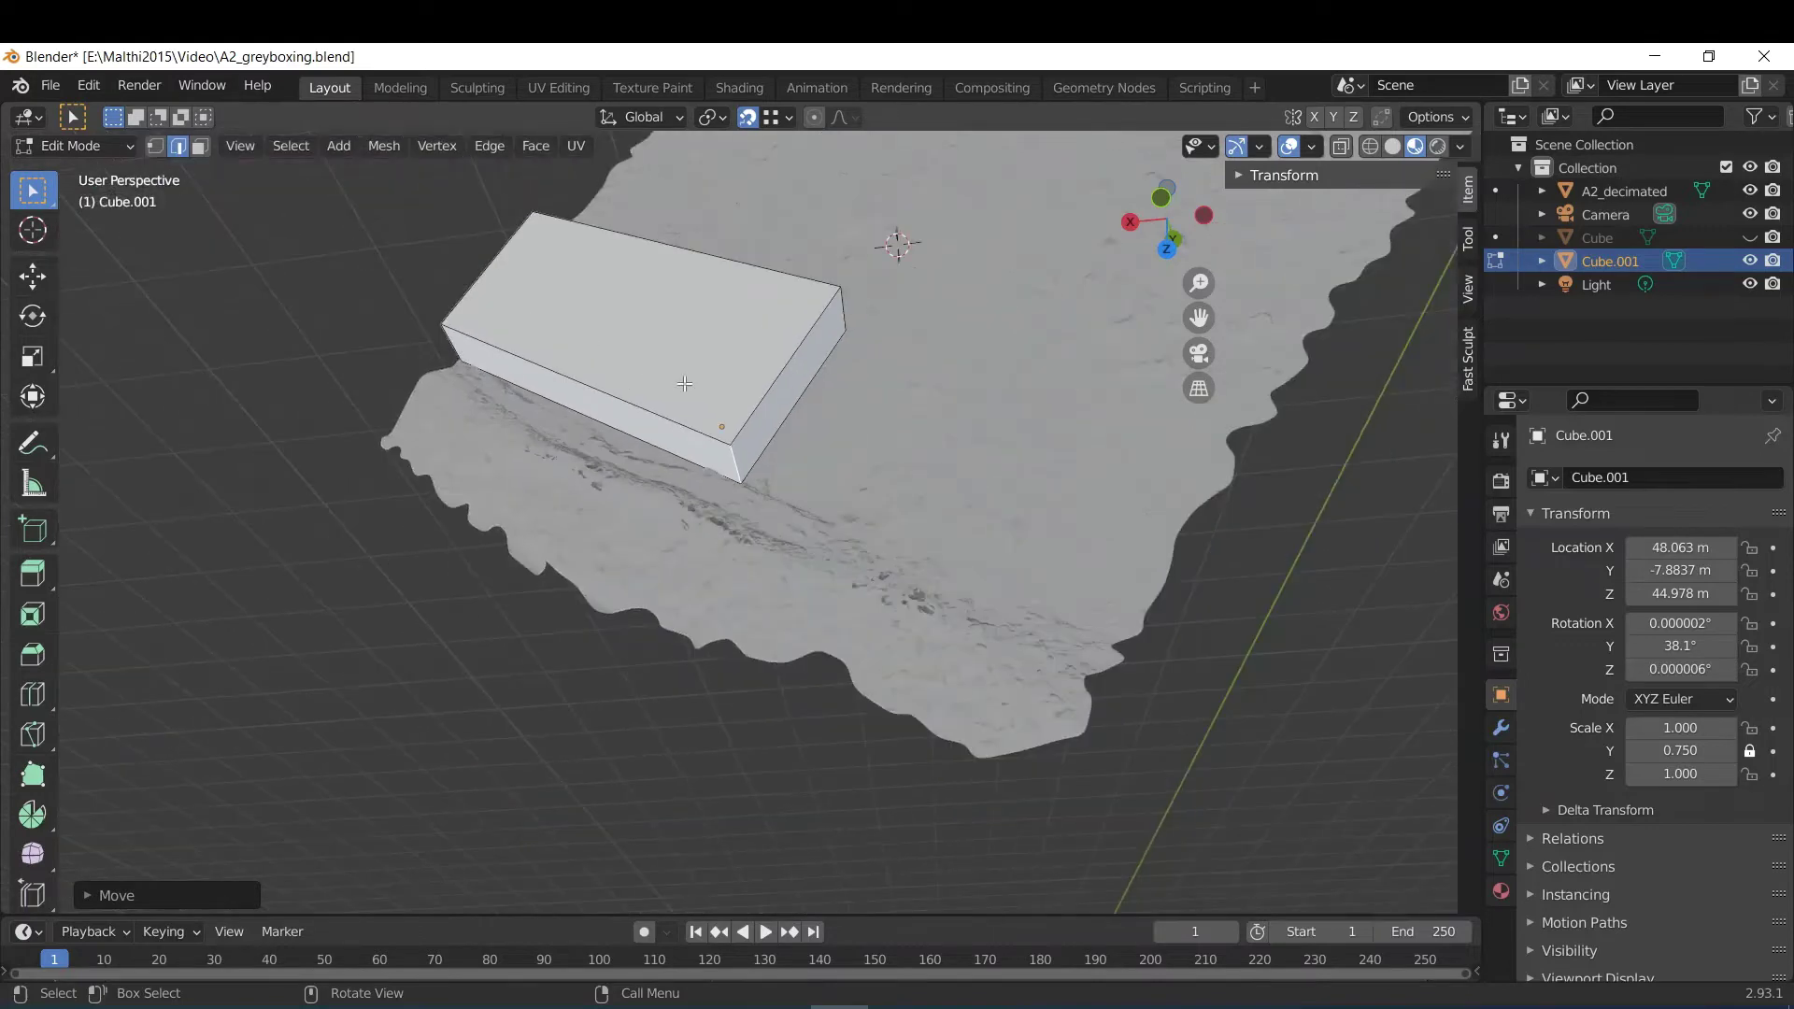
Cut an edge loop across the block's middle with Ctrl+R and move its edge into position.
middle_drag(679, 399, 717, 329)
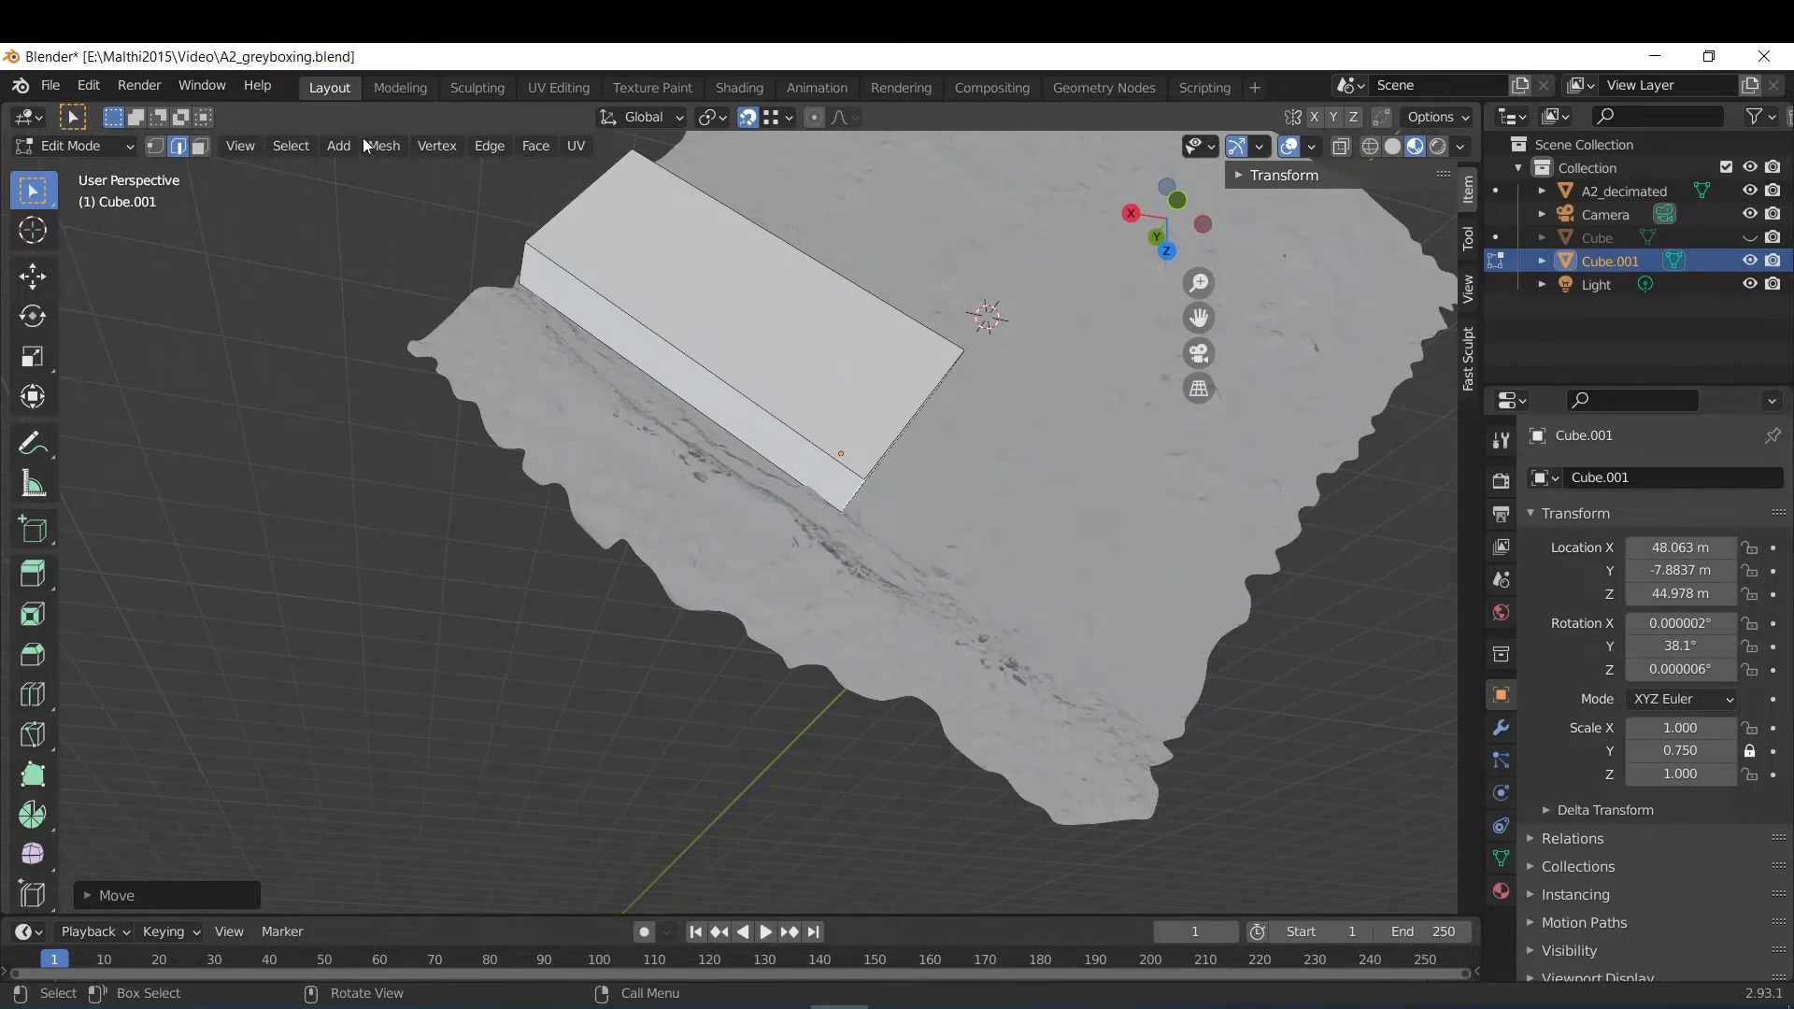
key(ctrl+r)
click(721, 329)
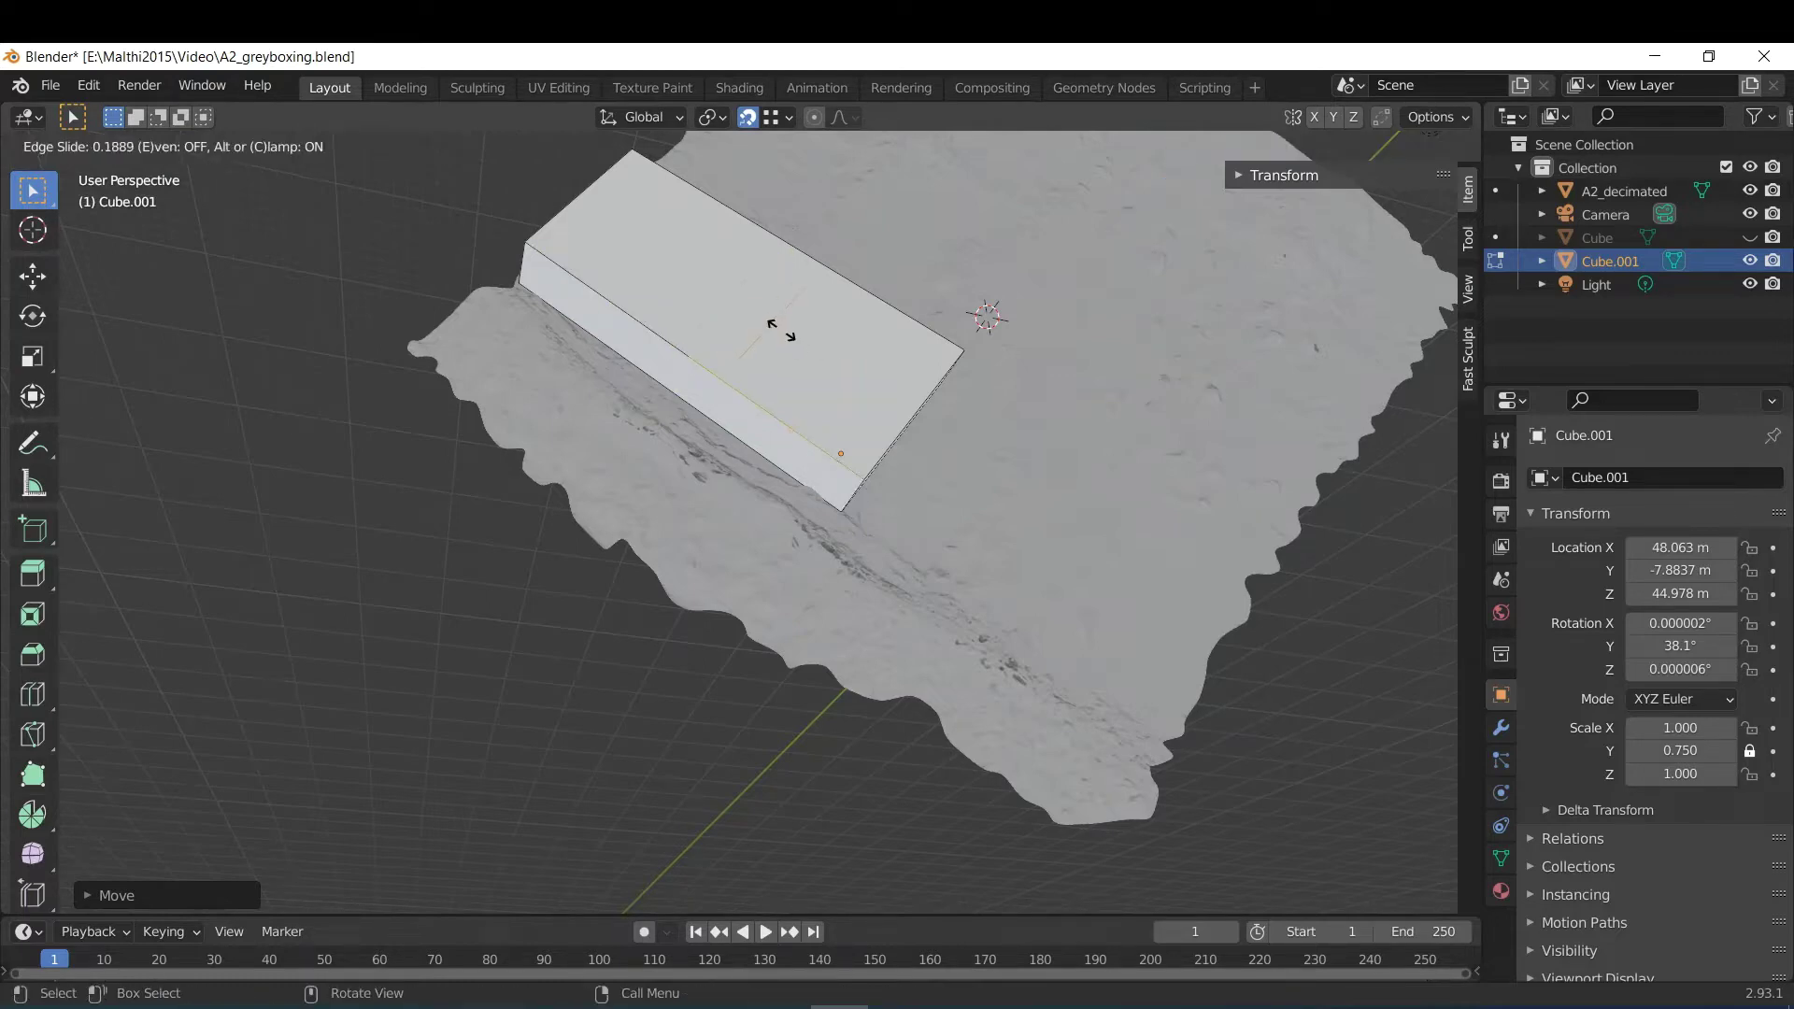
click(742, 320)
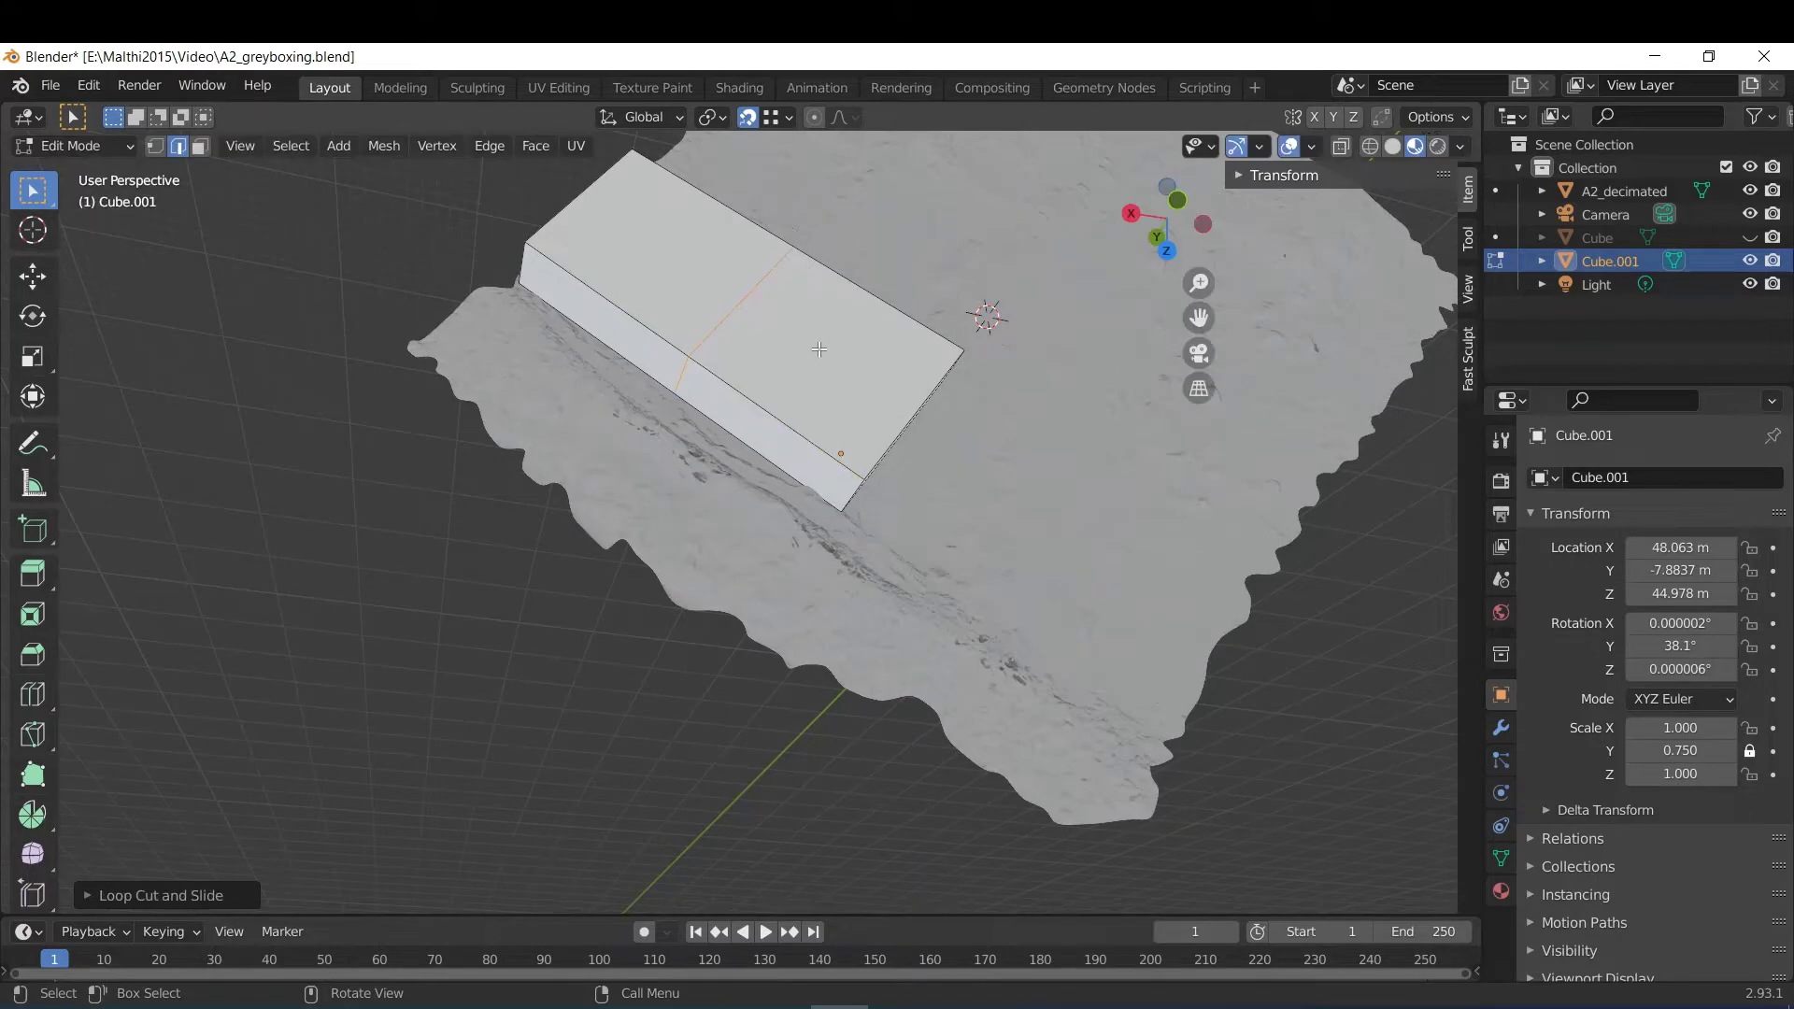
click(763, 316)
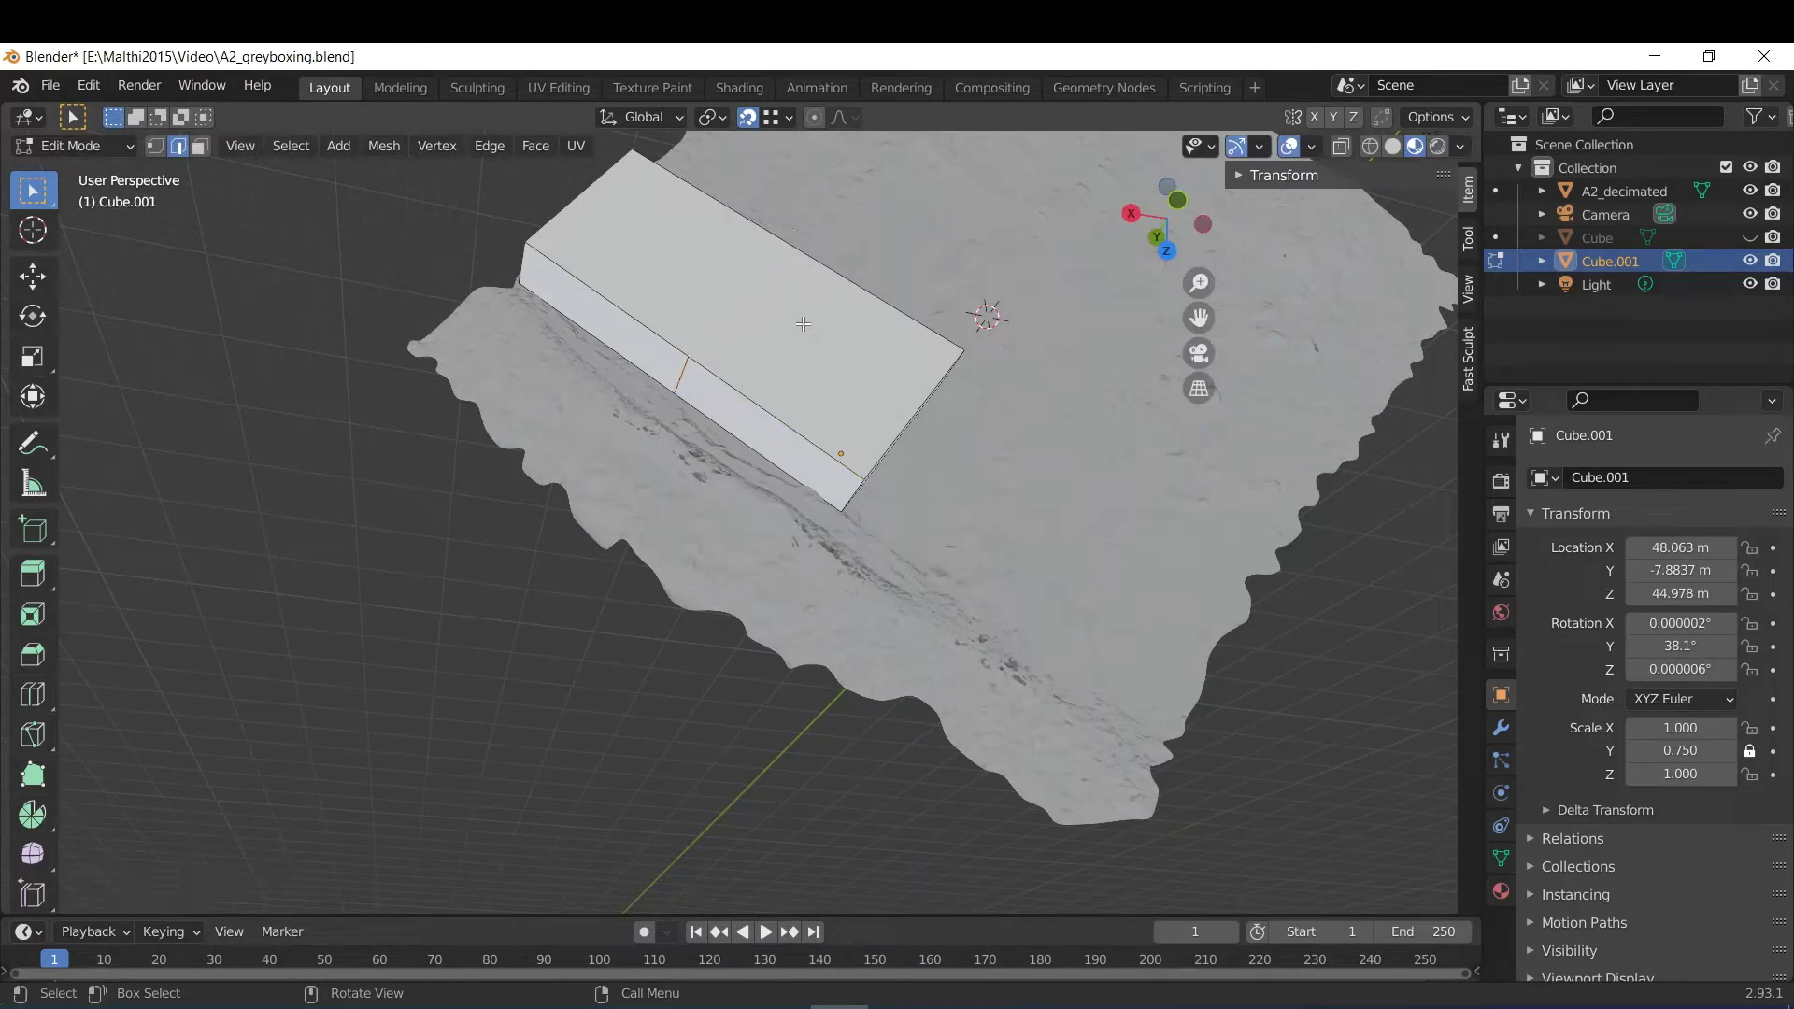
middle_drag(801, 319, 704, 429)
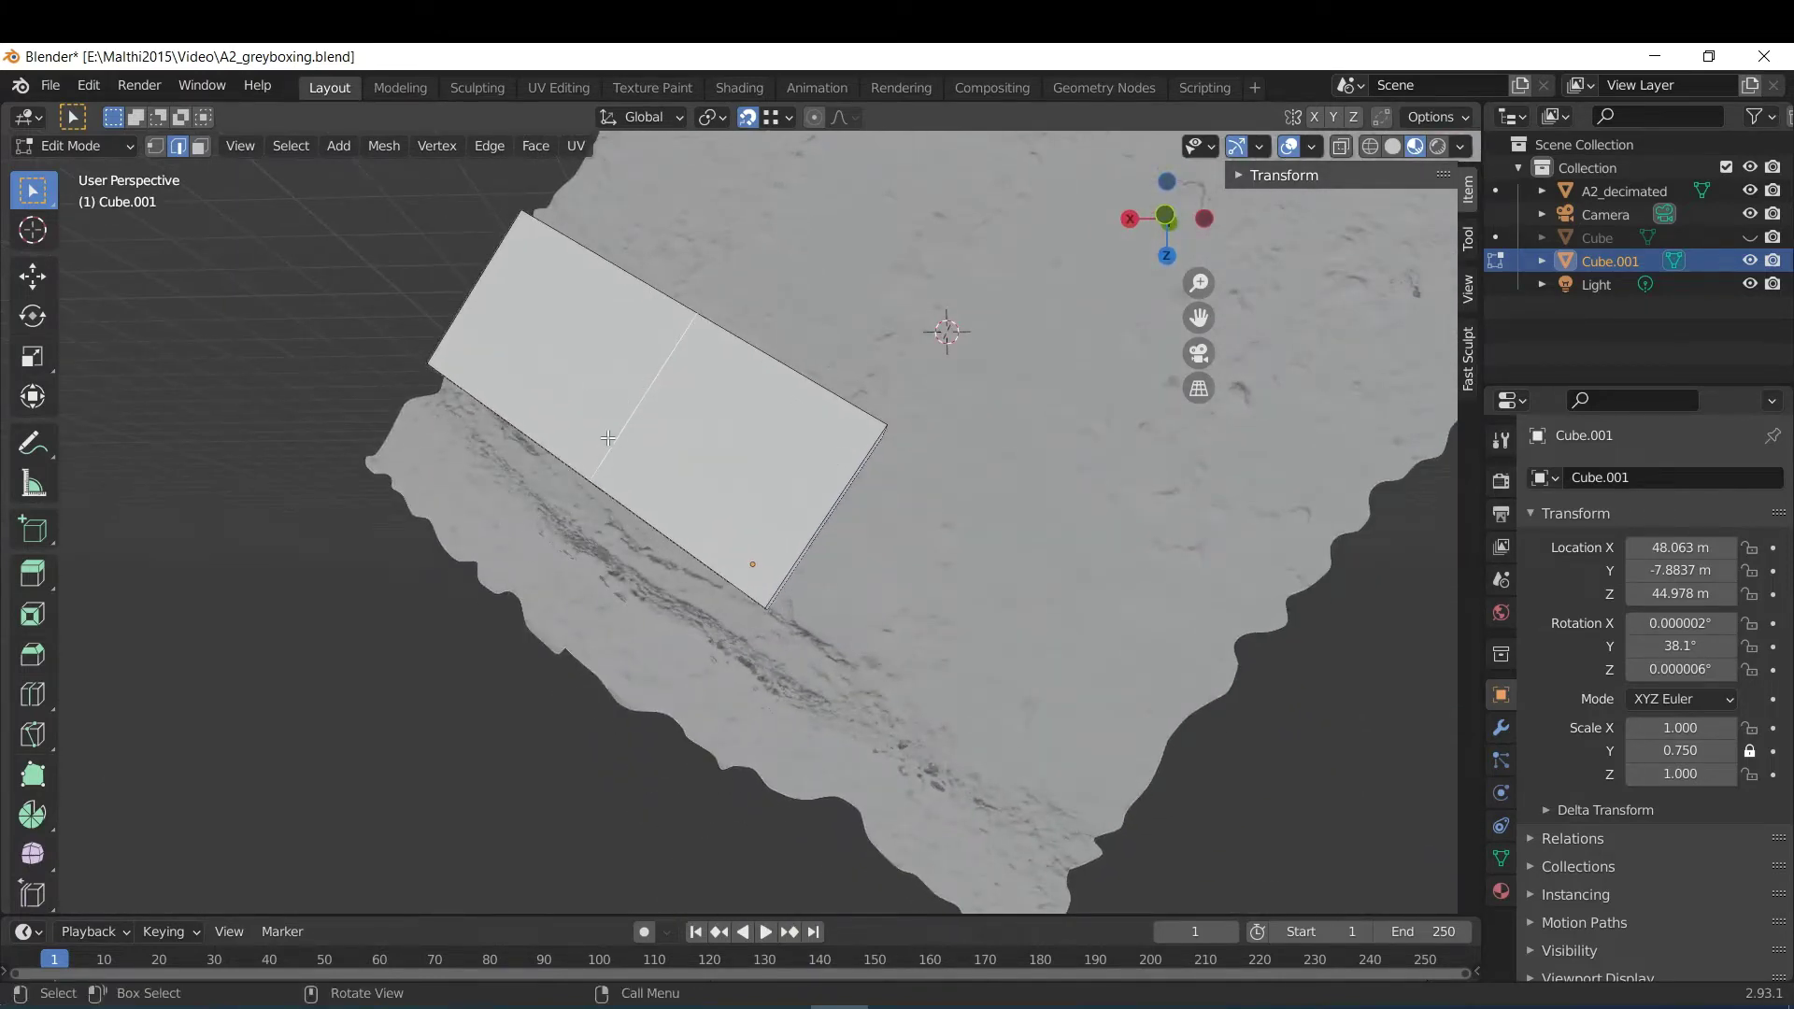
key(g)
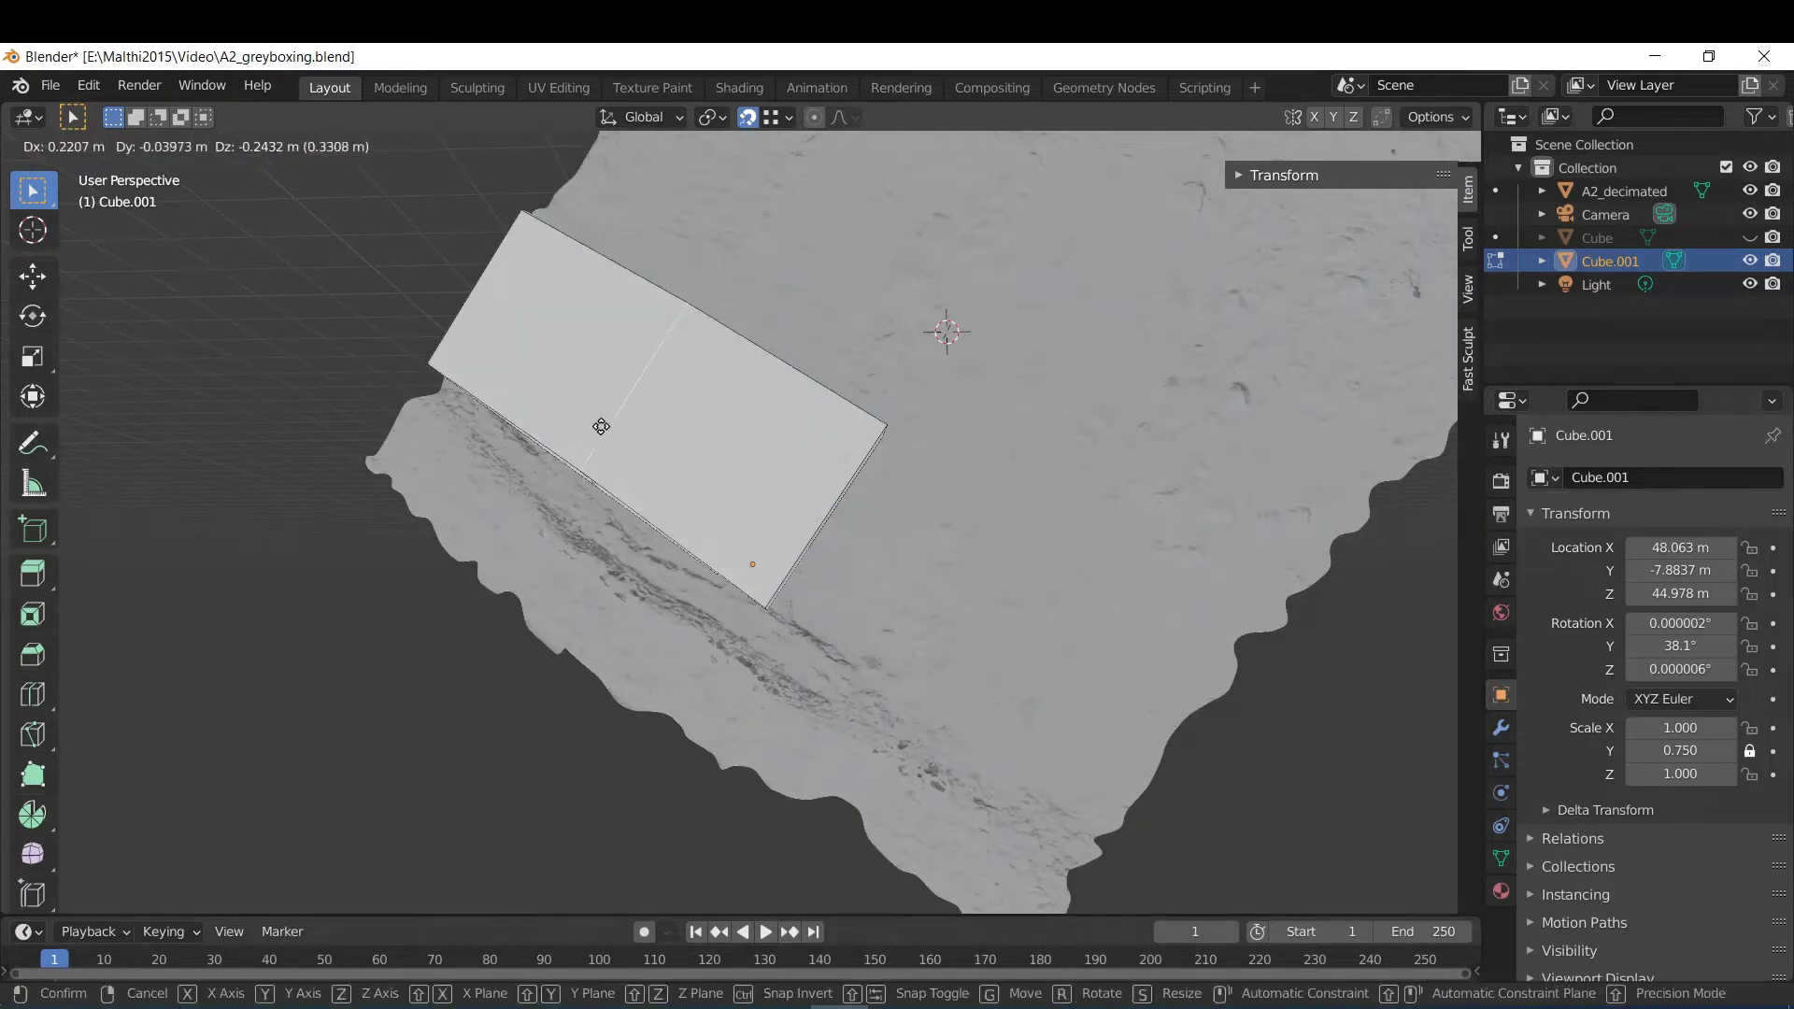
click(602, 452)
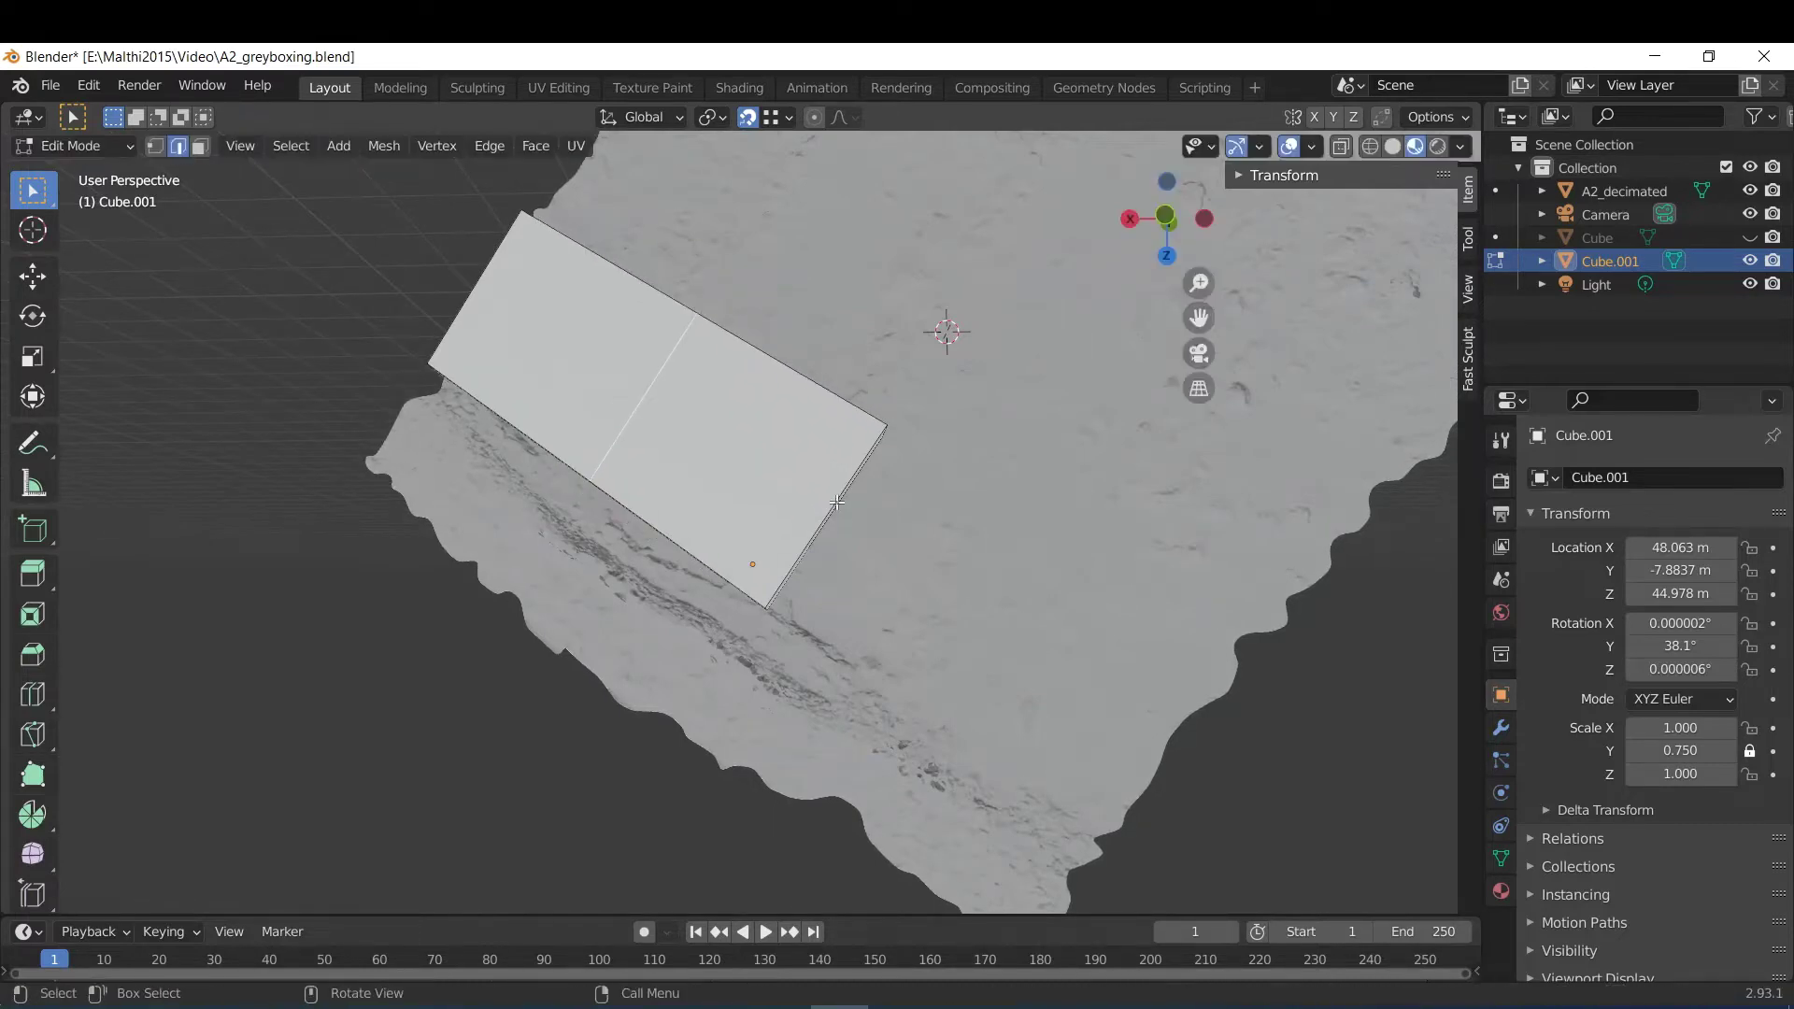
middle_drag(841, 318, 1036, 732)
Move the middle edge about 2.707 m along Y to form the roof ridge.
scroll(1036, 732, up, 3)
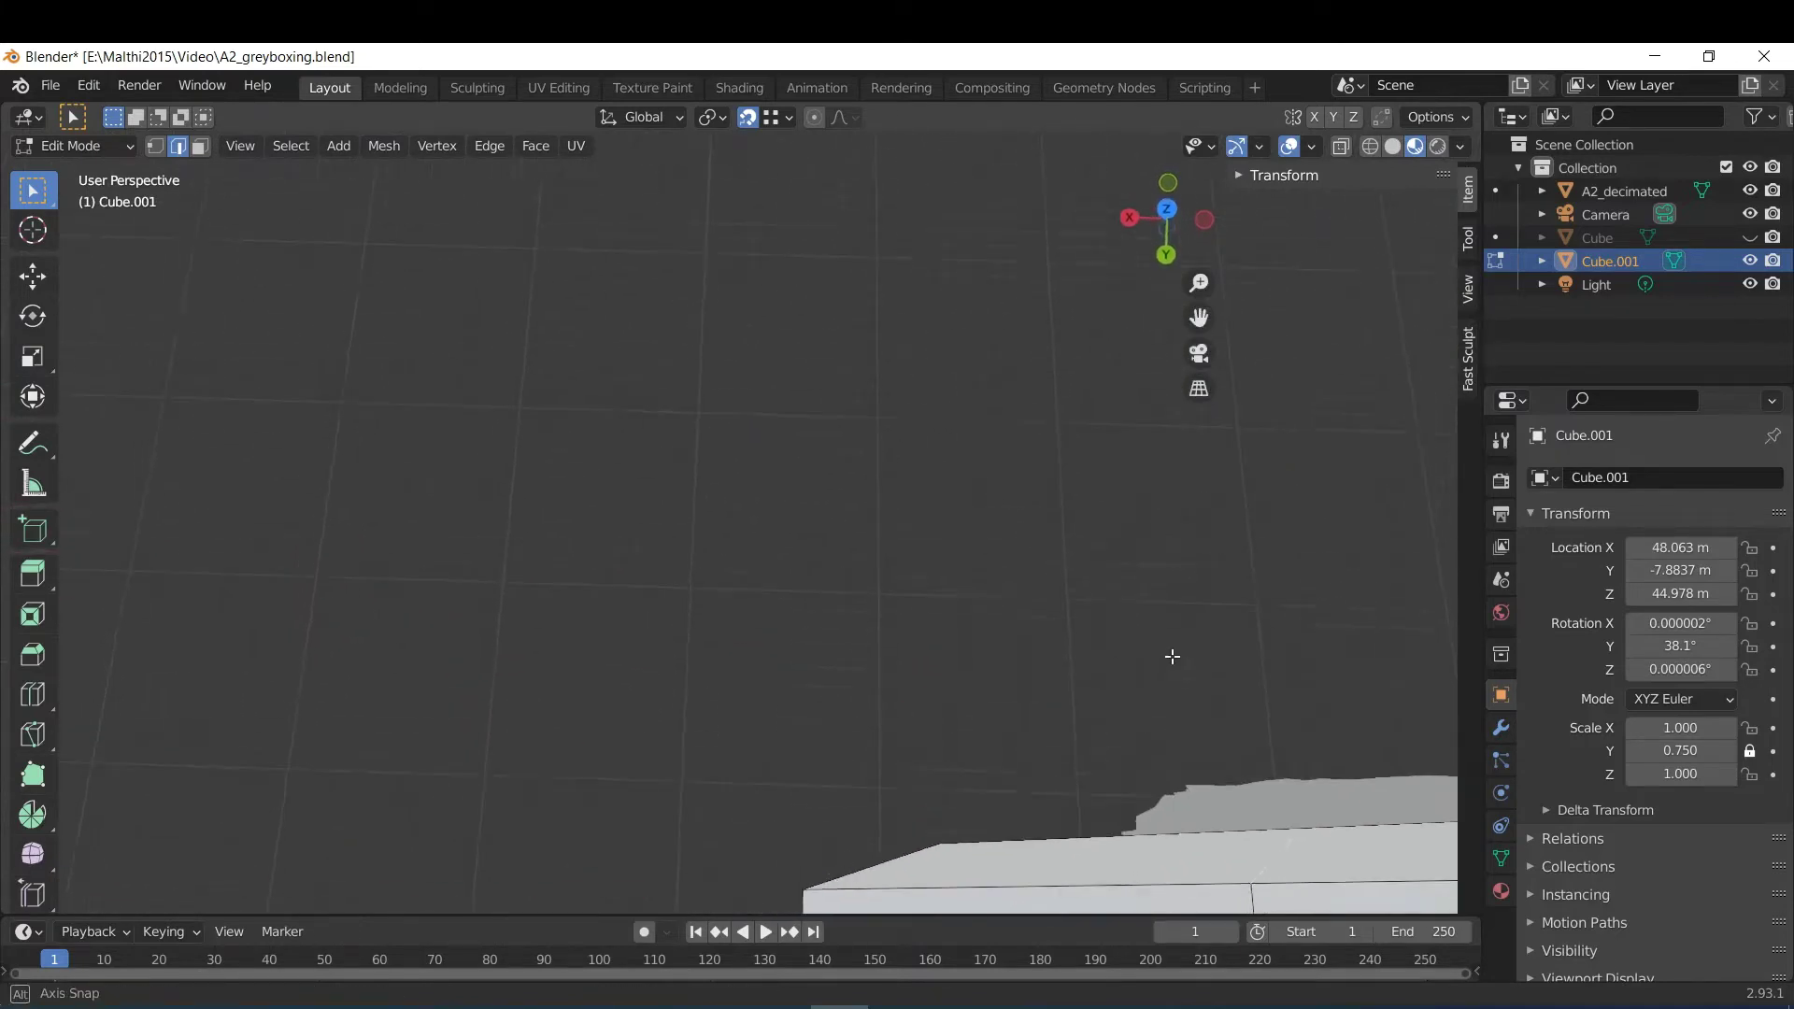
middle_drag(1174, 660, 843, 631)
key(g)
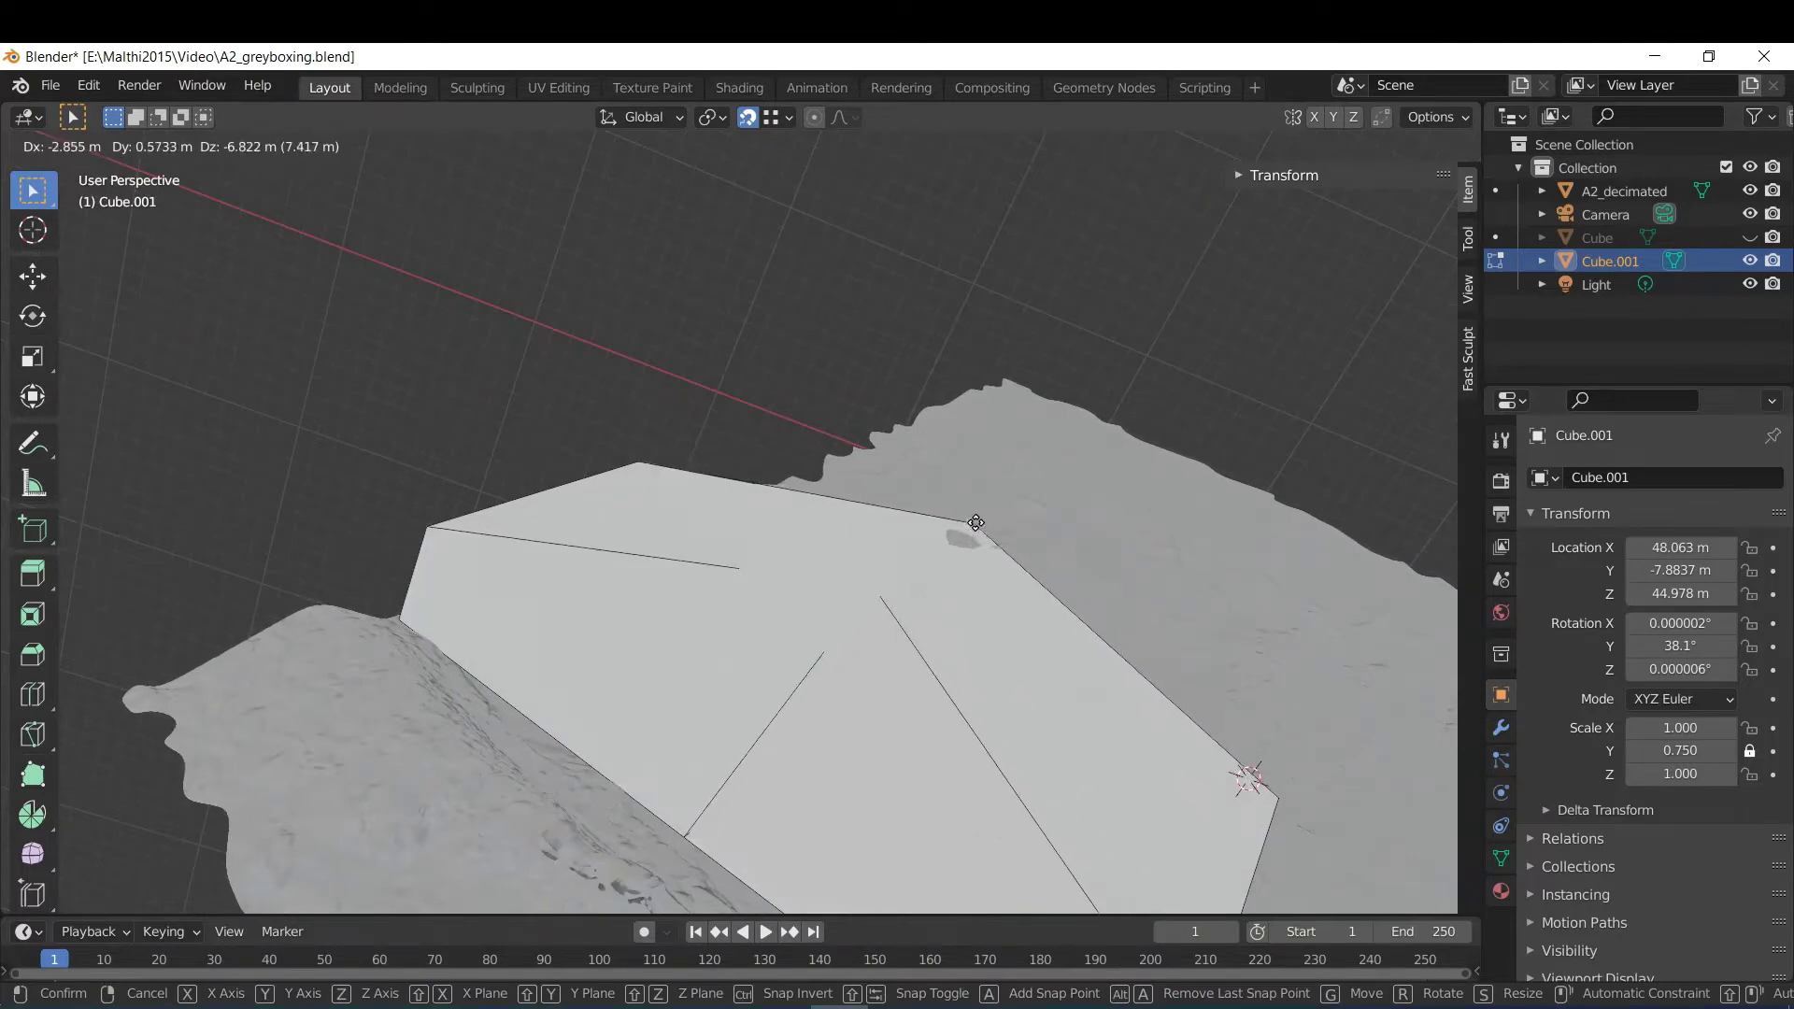
key(y)
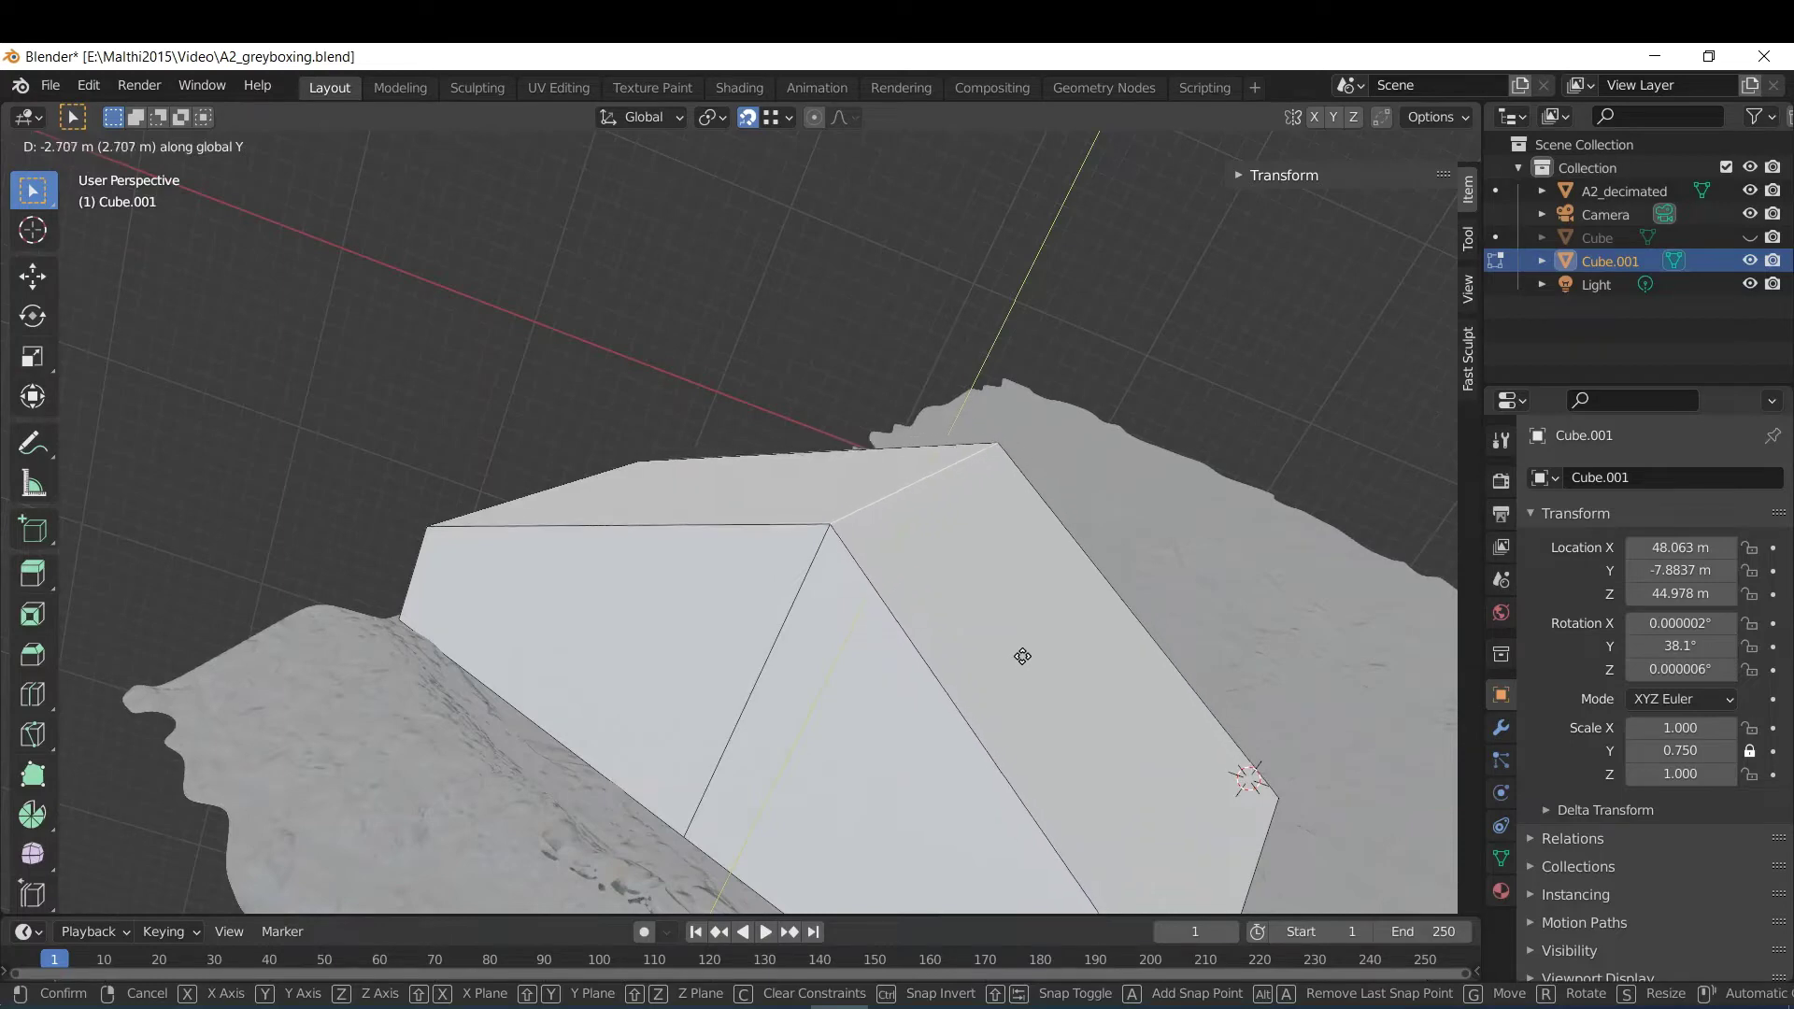
click(1020, 671)
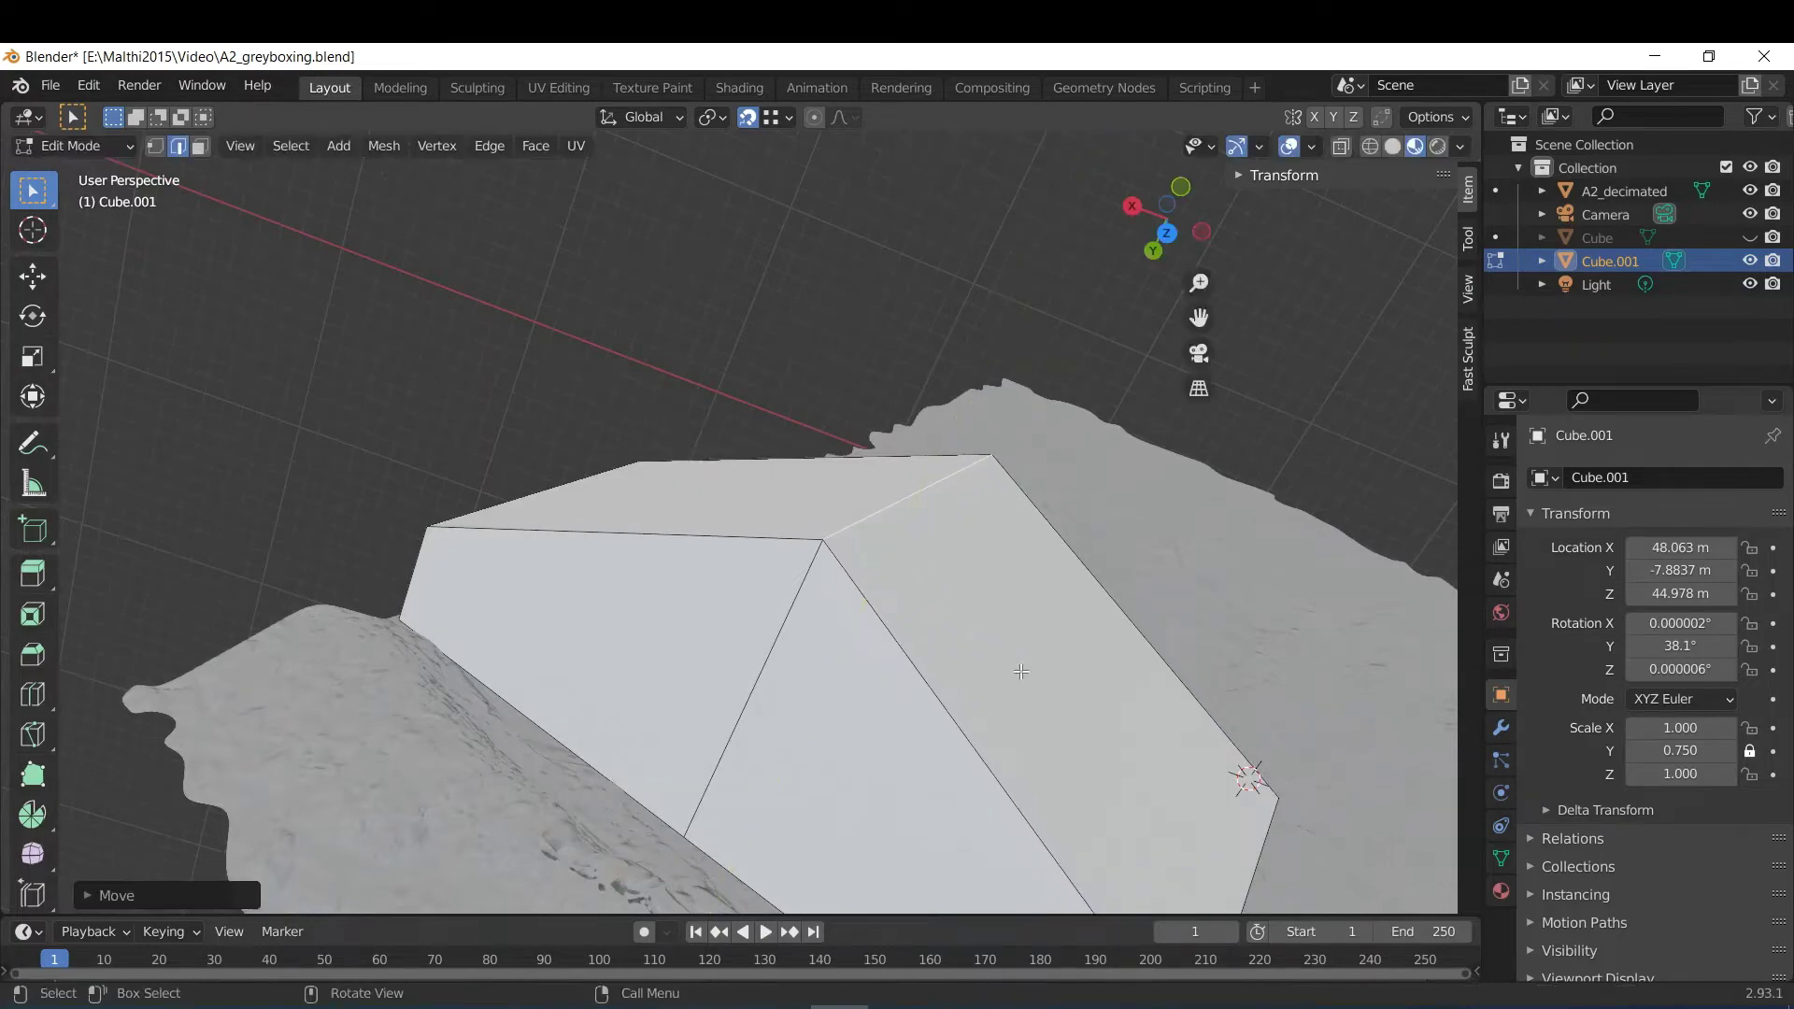
middle_drag(1021, 671, 879, 646)
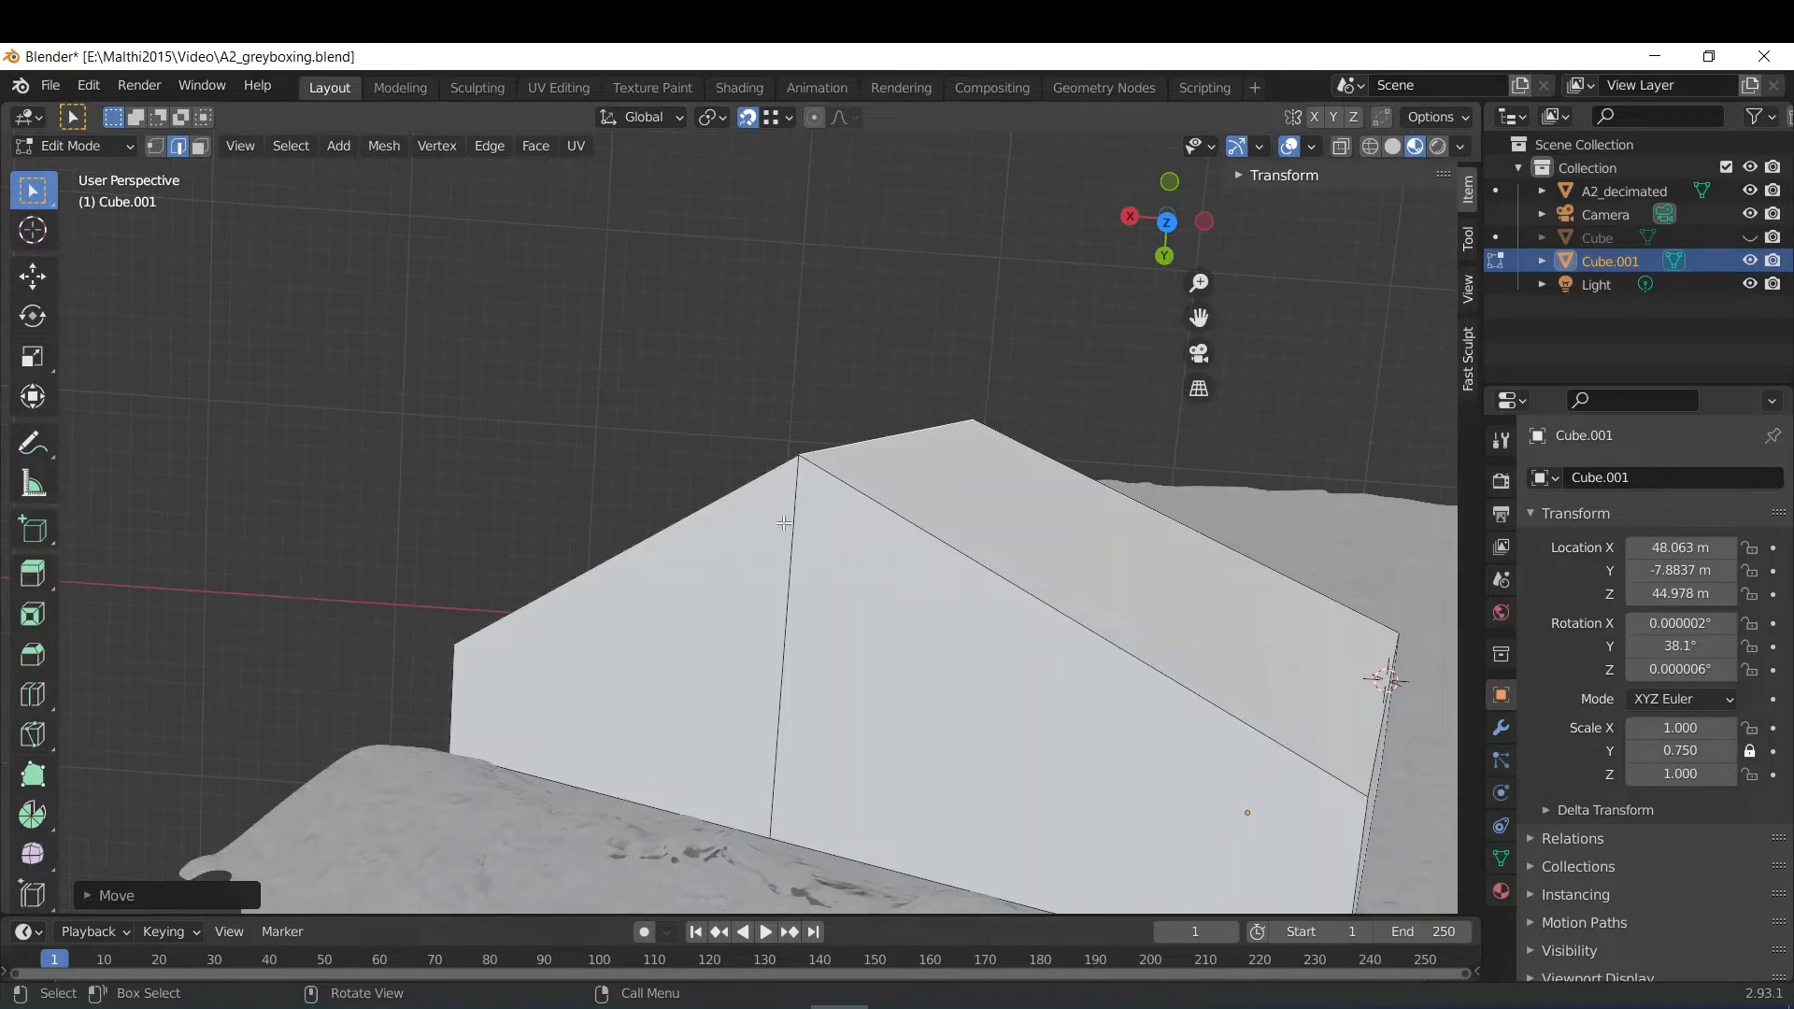
Select both roof slopes as faces and extrude them 0.3 m along their normals.
middle_drag(1013, 595, 981, 636)
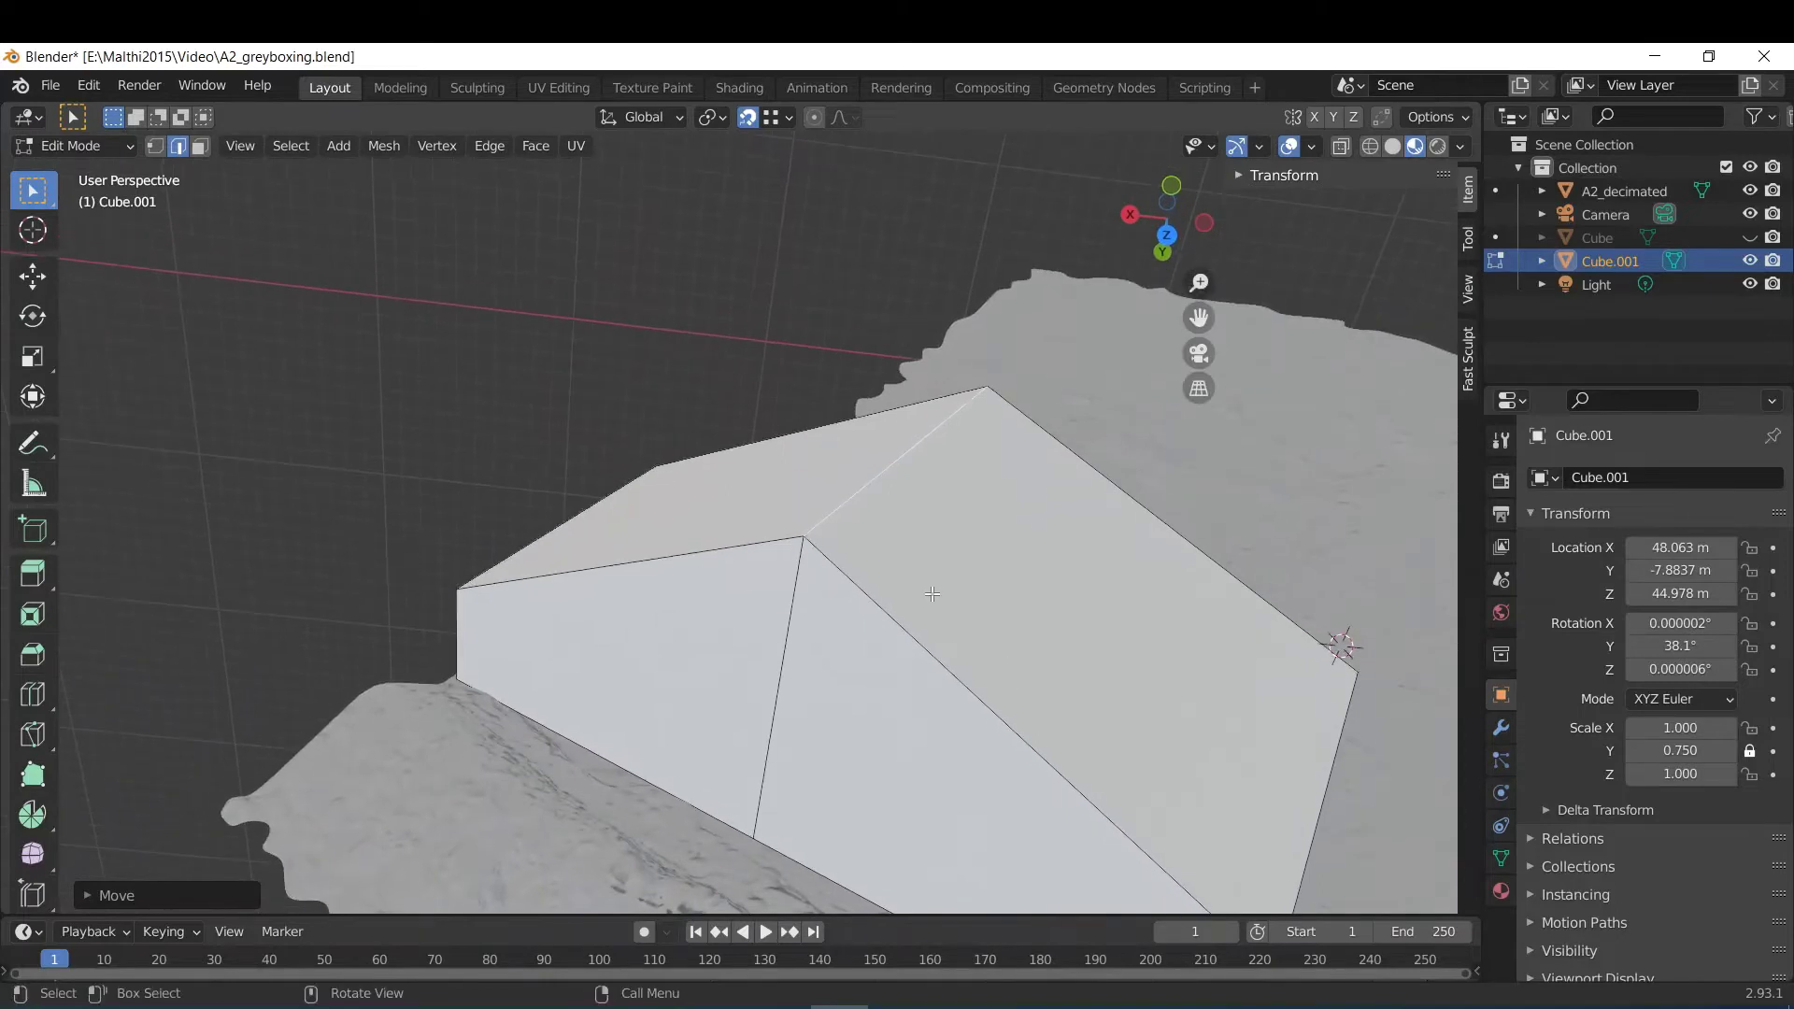
key(3)
click(946, 534)
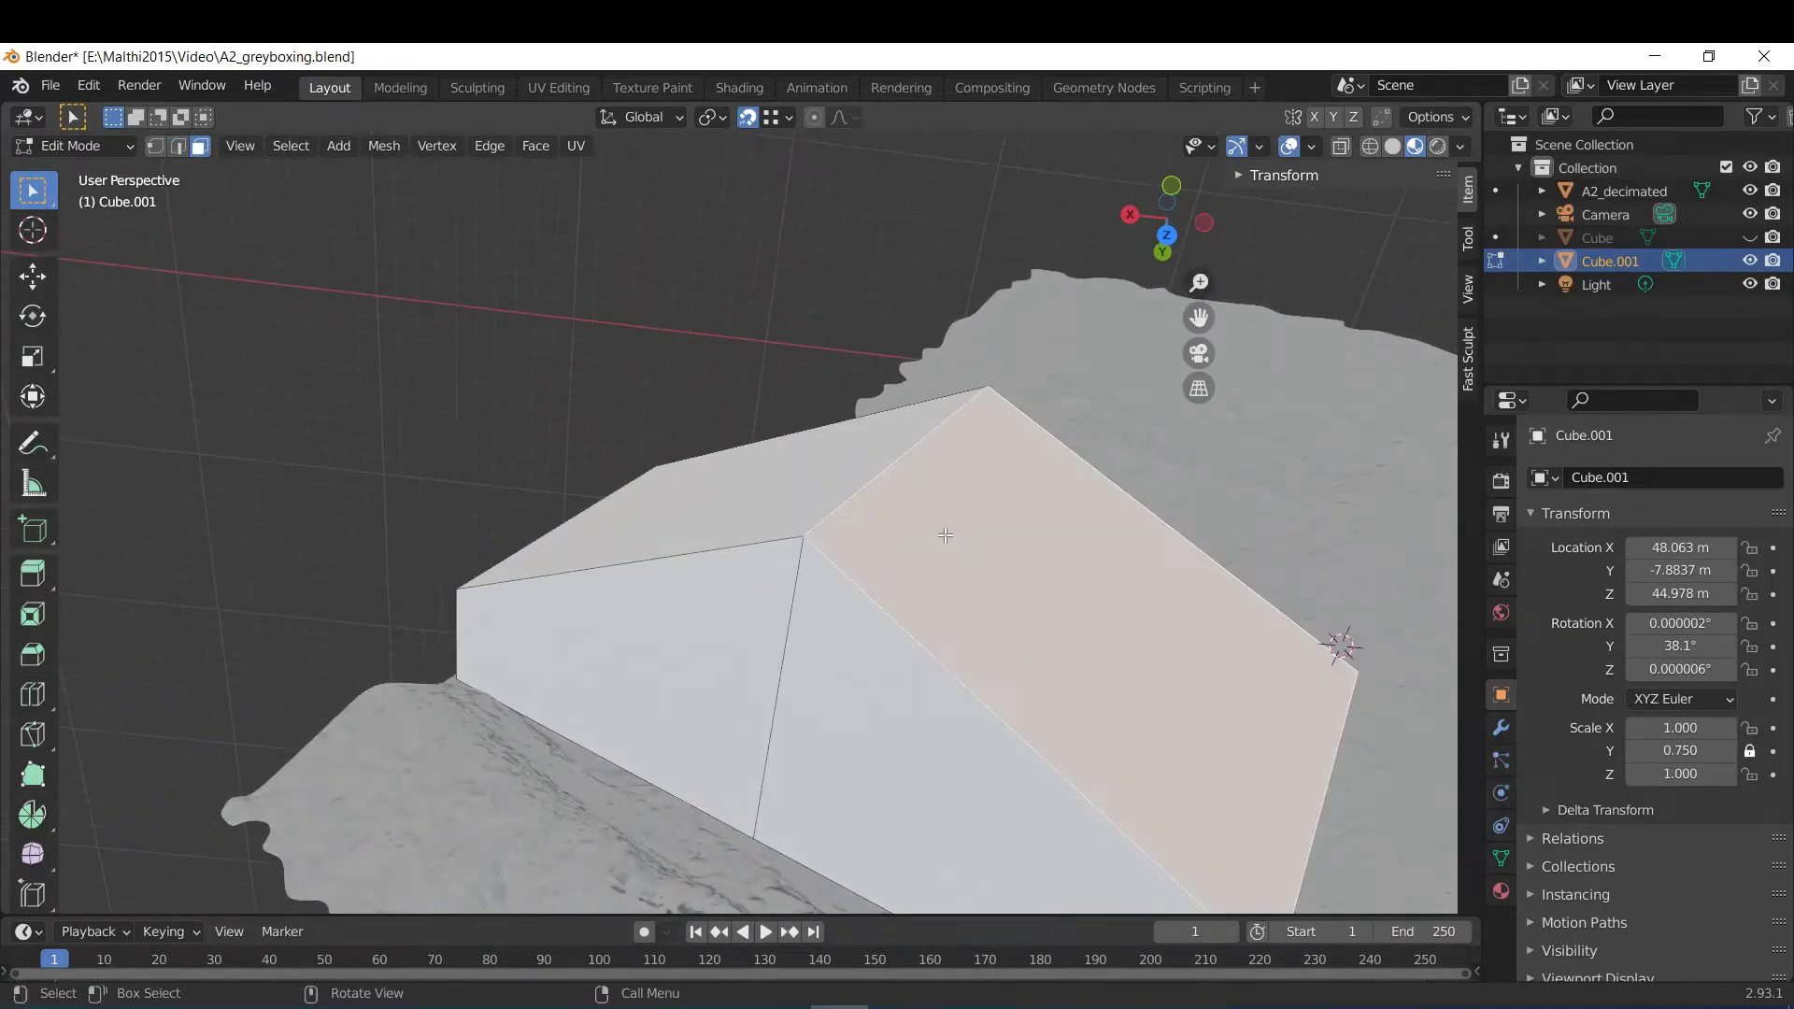
shift+click(758, 494)
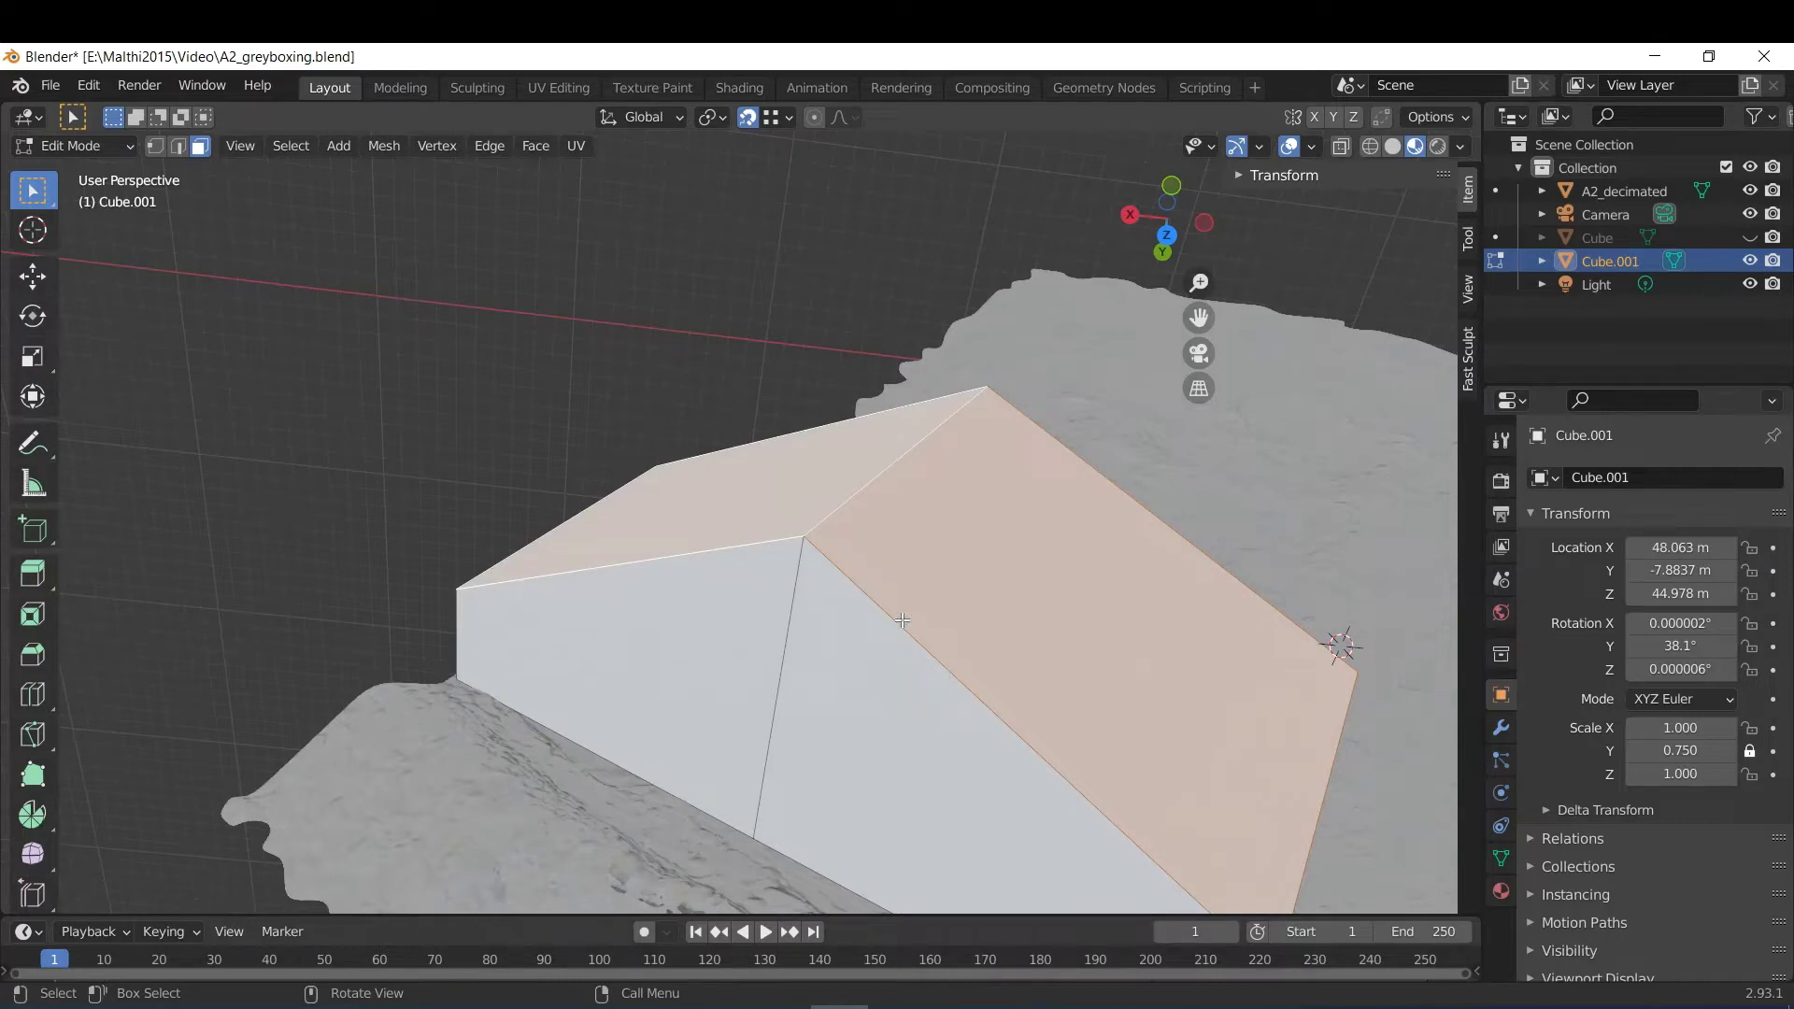
key(e)
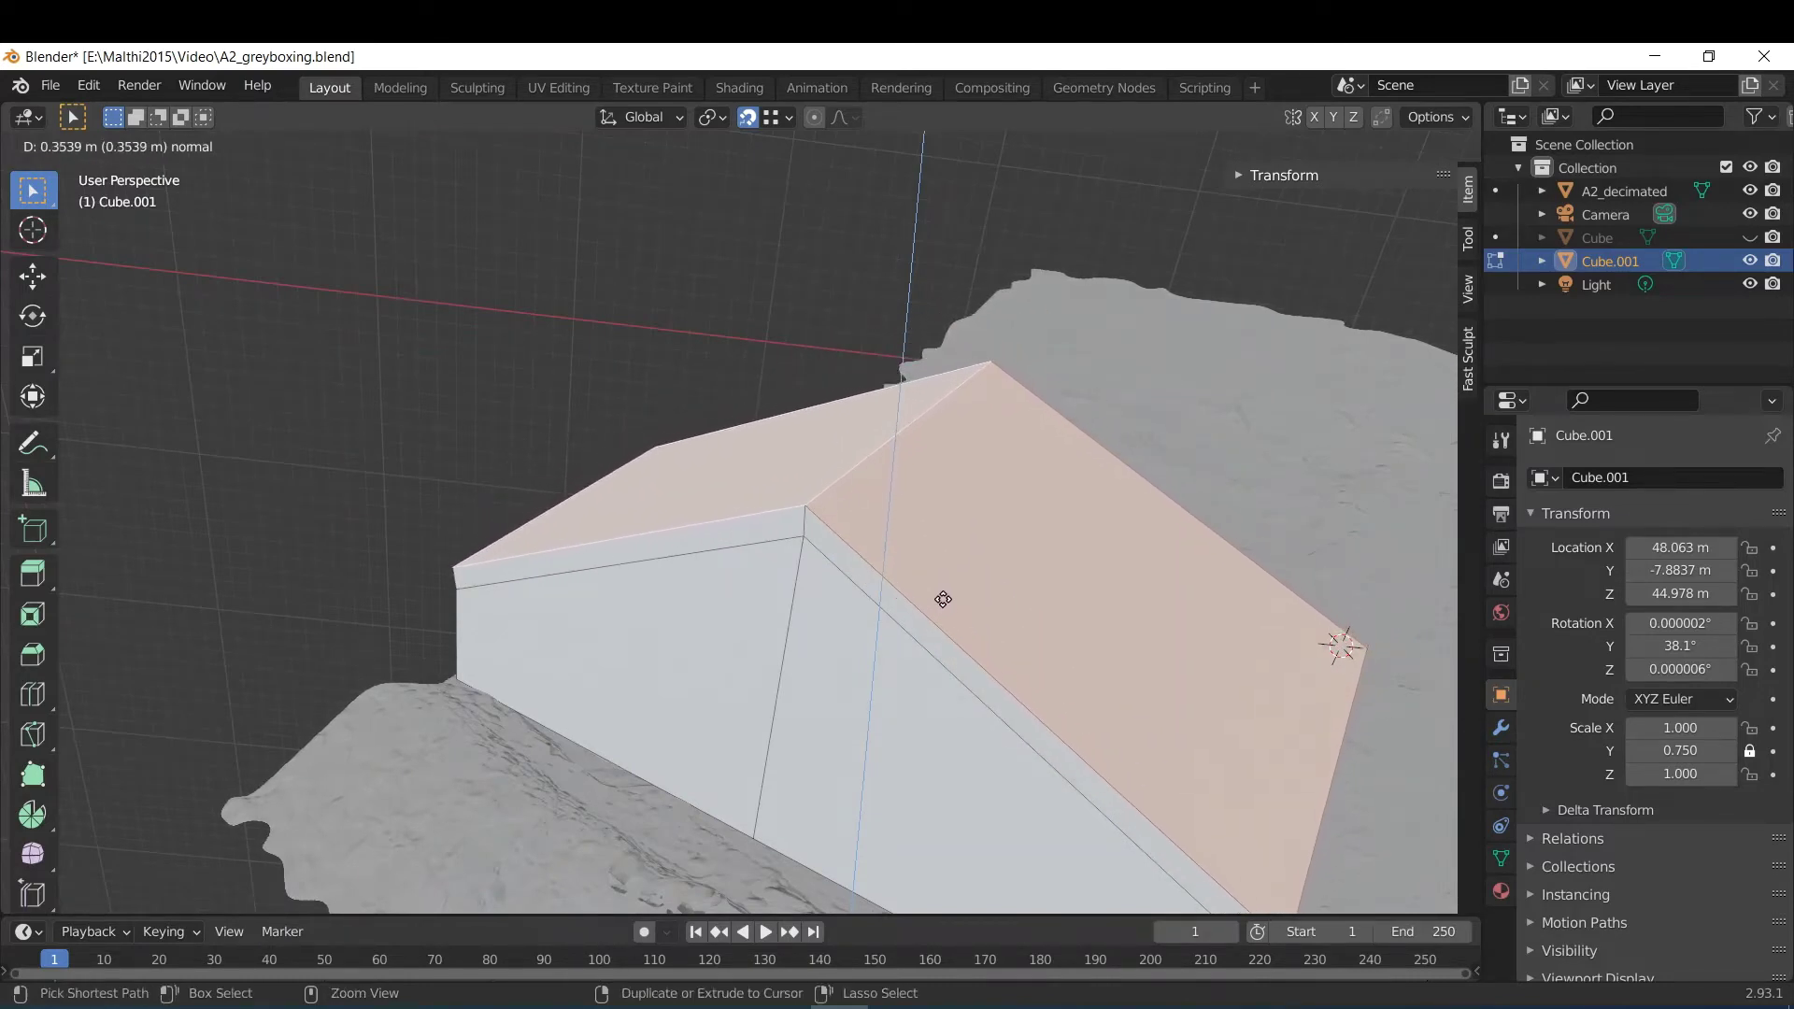
click(942, 604)
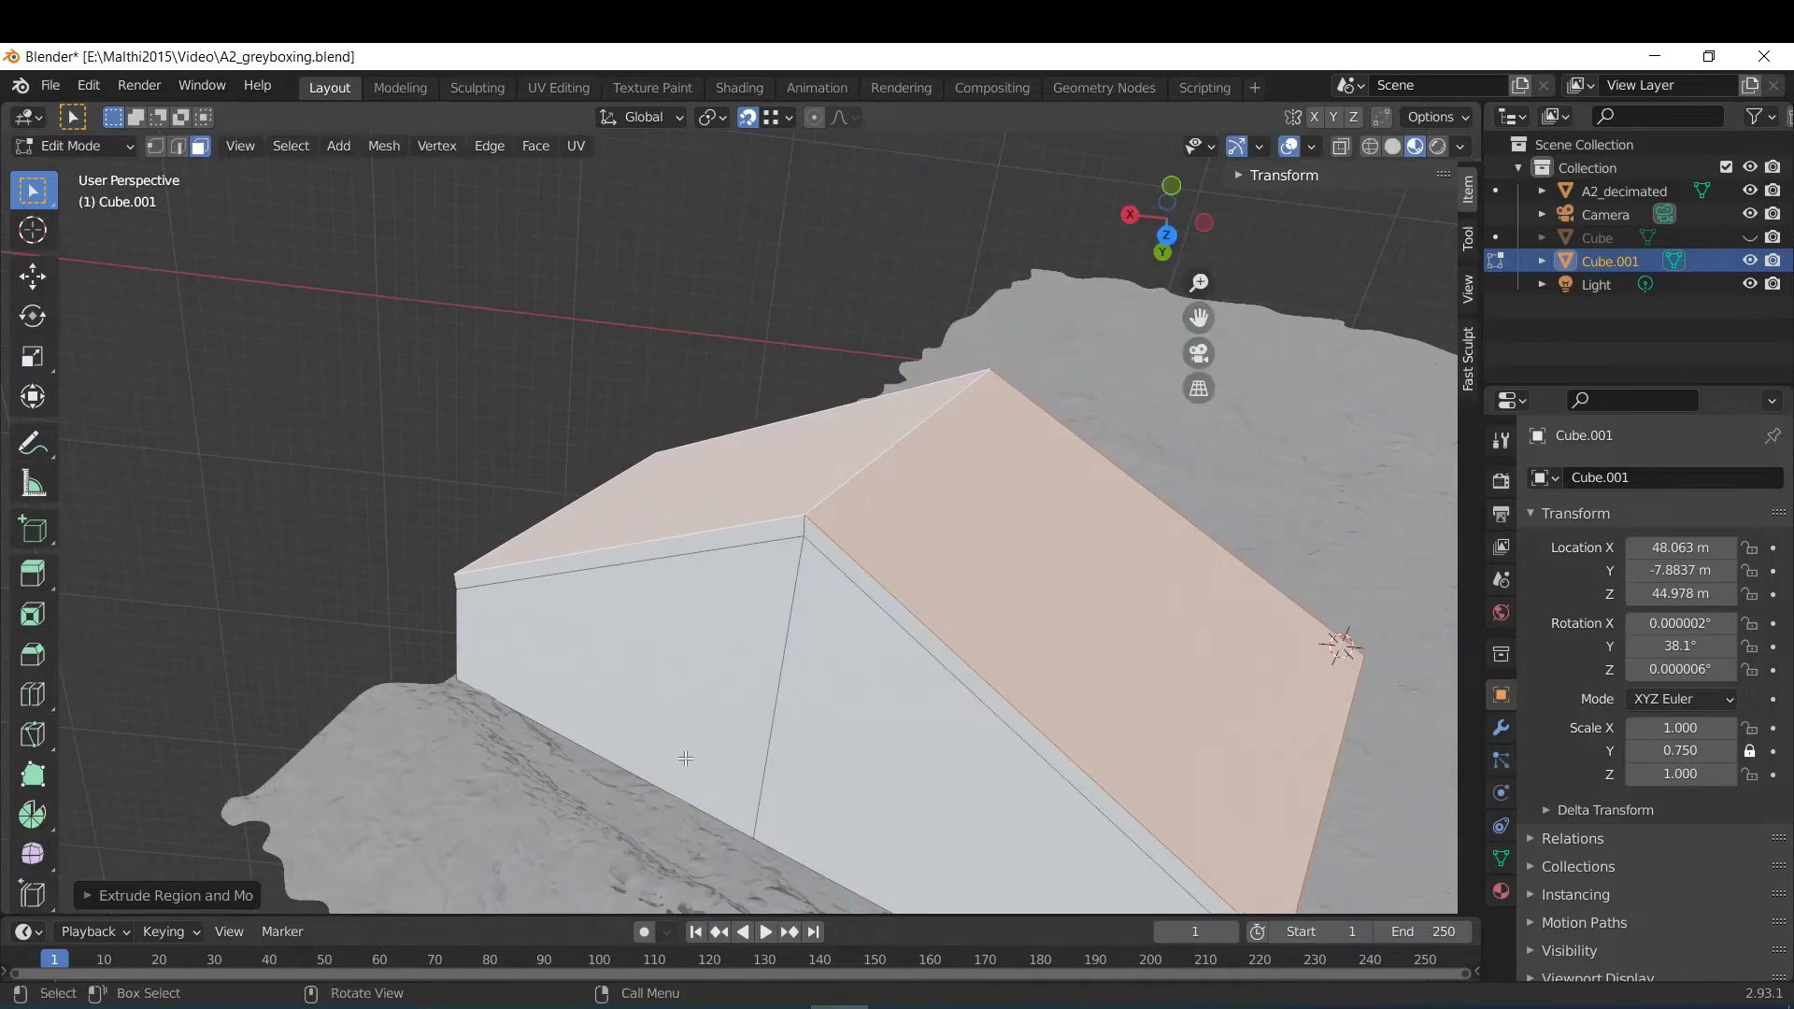
click(98, 895)
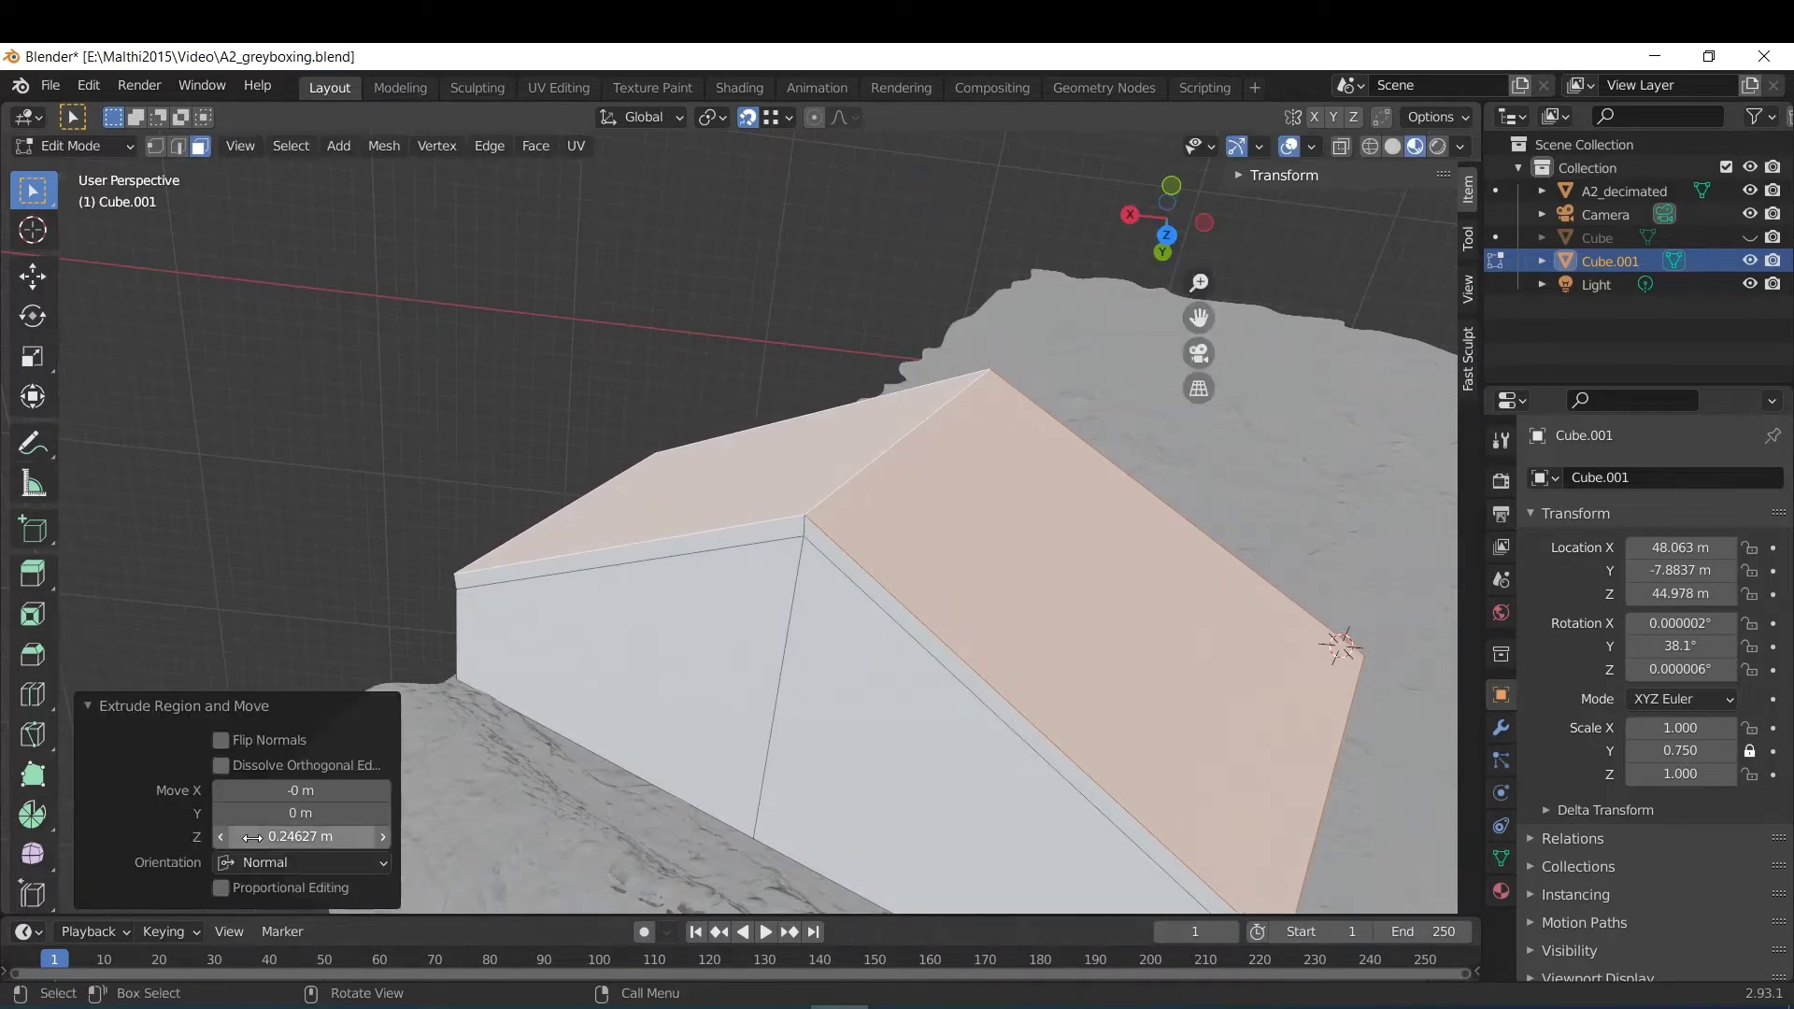
click(302, 838)
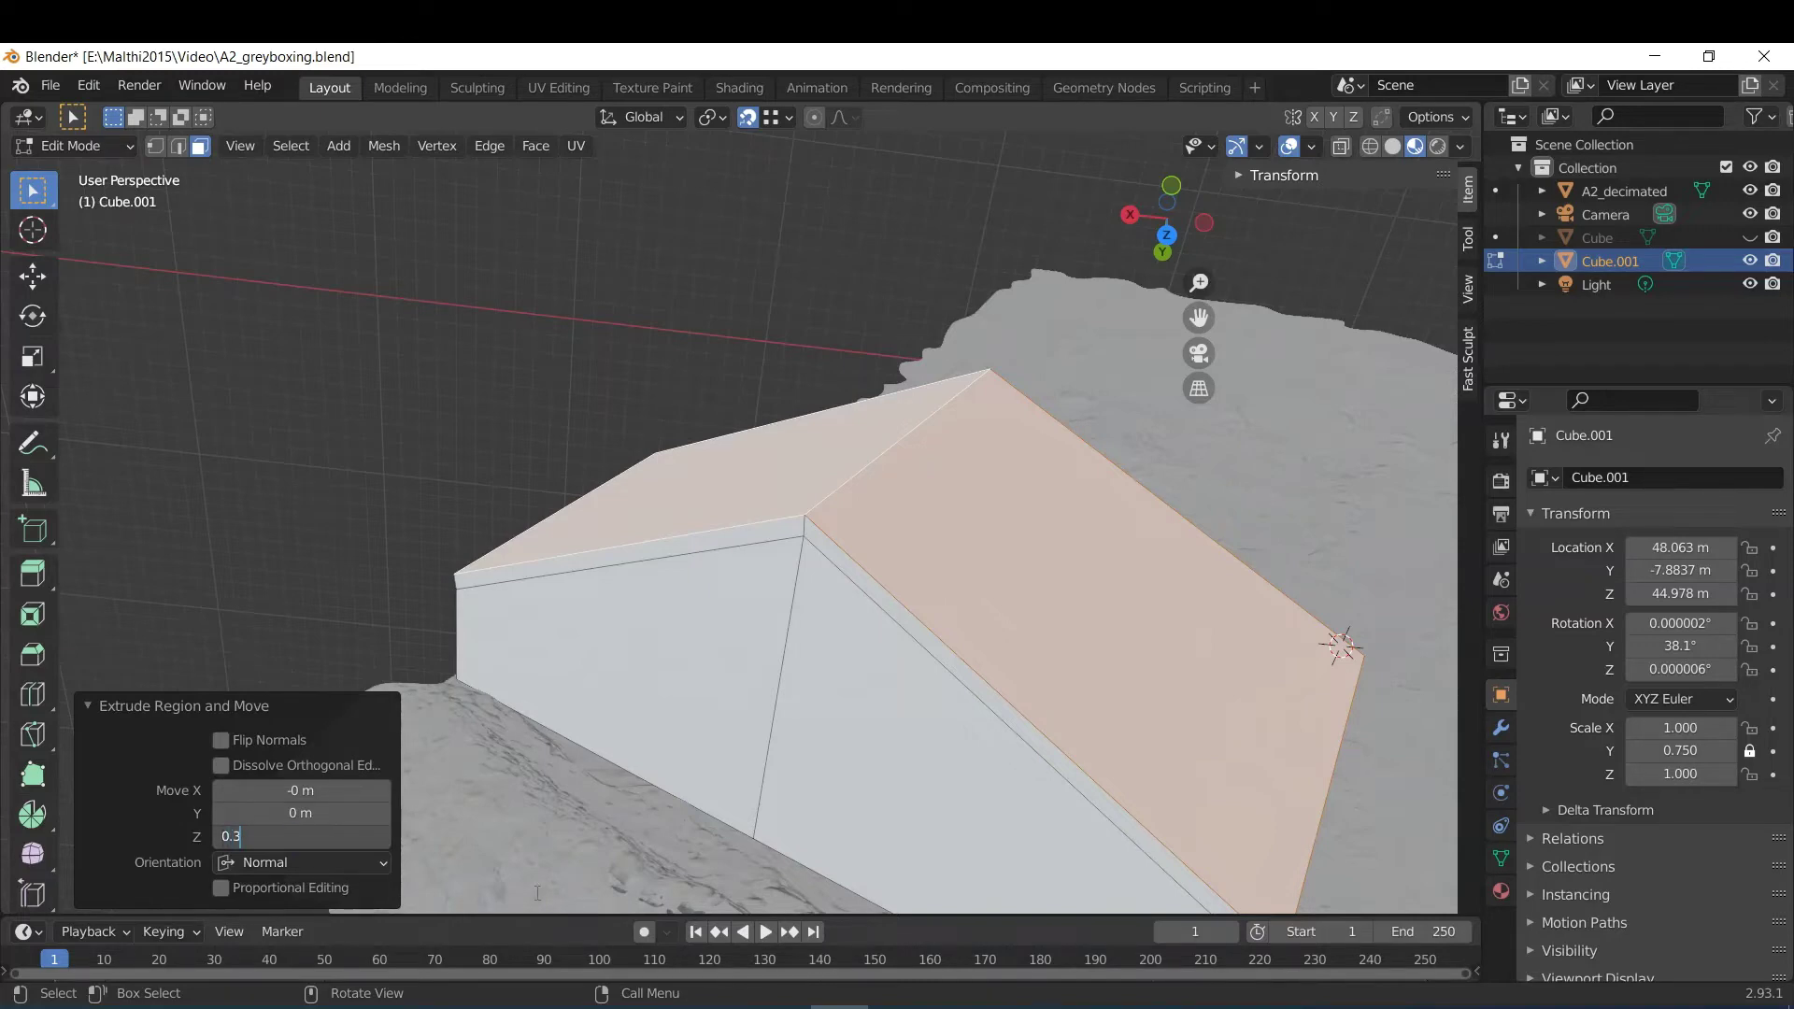
key(Return)
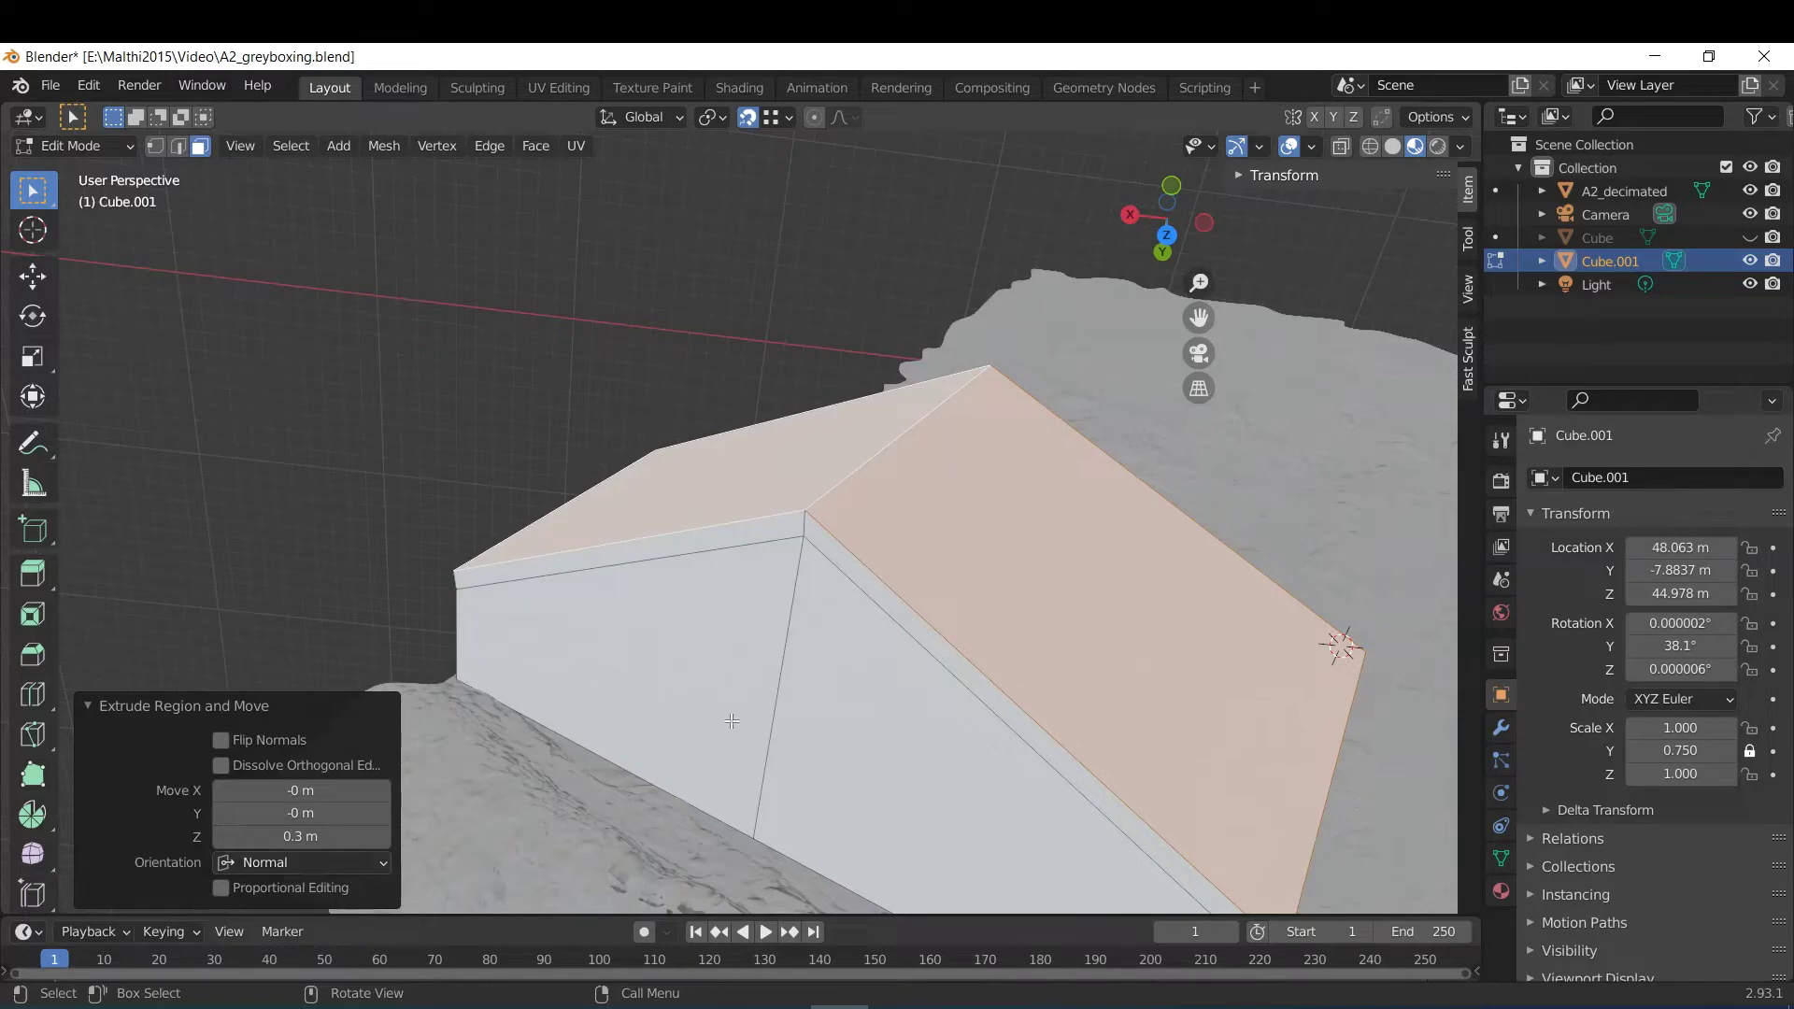
middle_drag(721, 725, 740, 649)
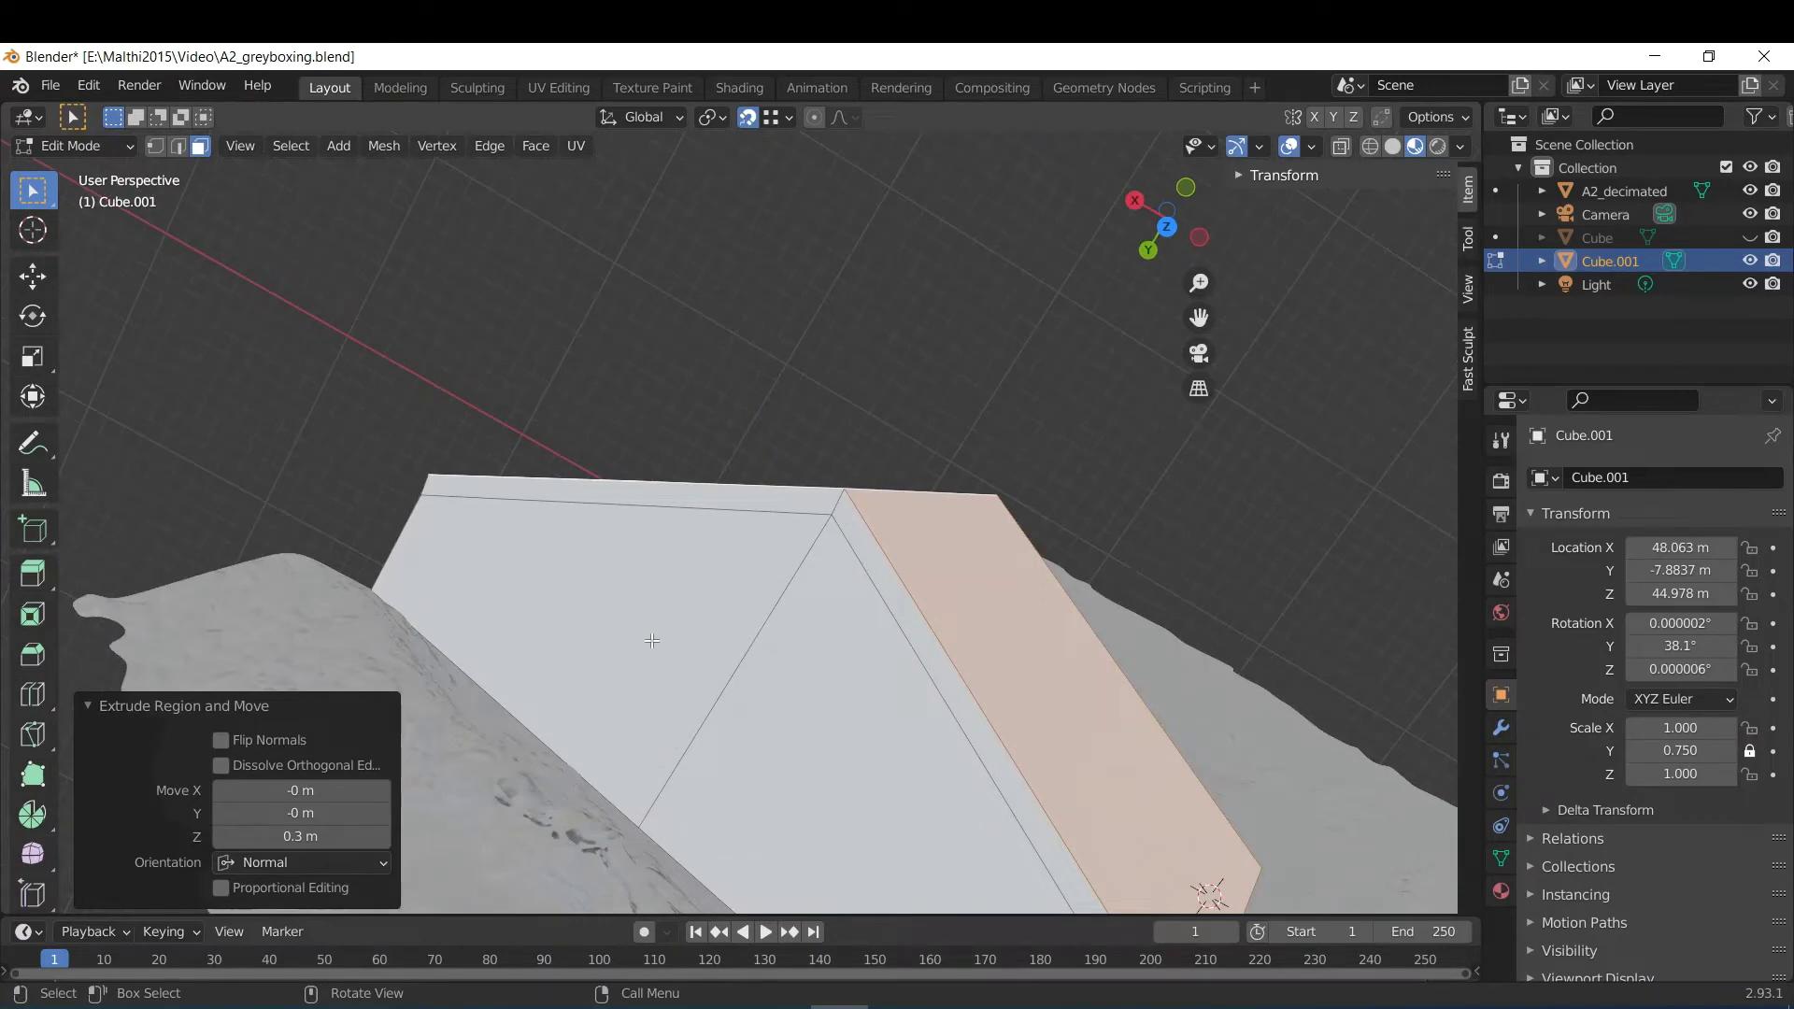
Select the roof's narrow top strip as a shortest path, then start and cancel an extrusion.
middle_drag(646, 644, 725, 726)
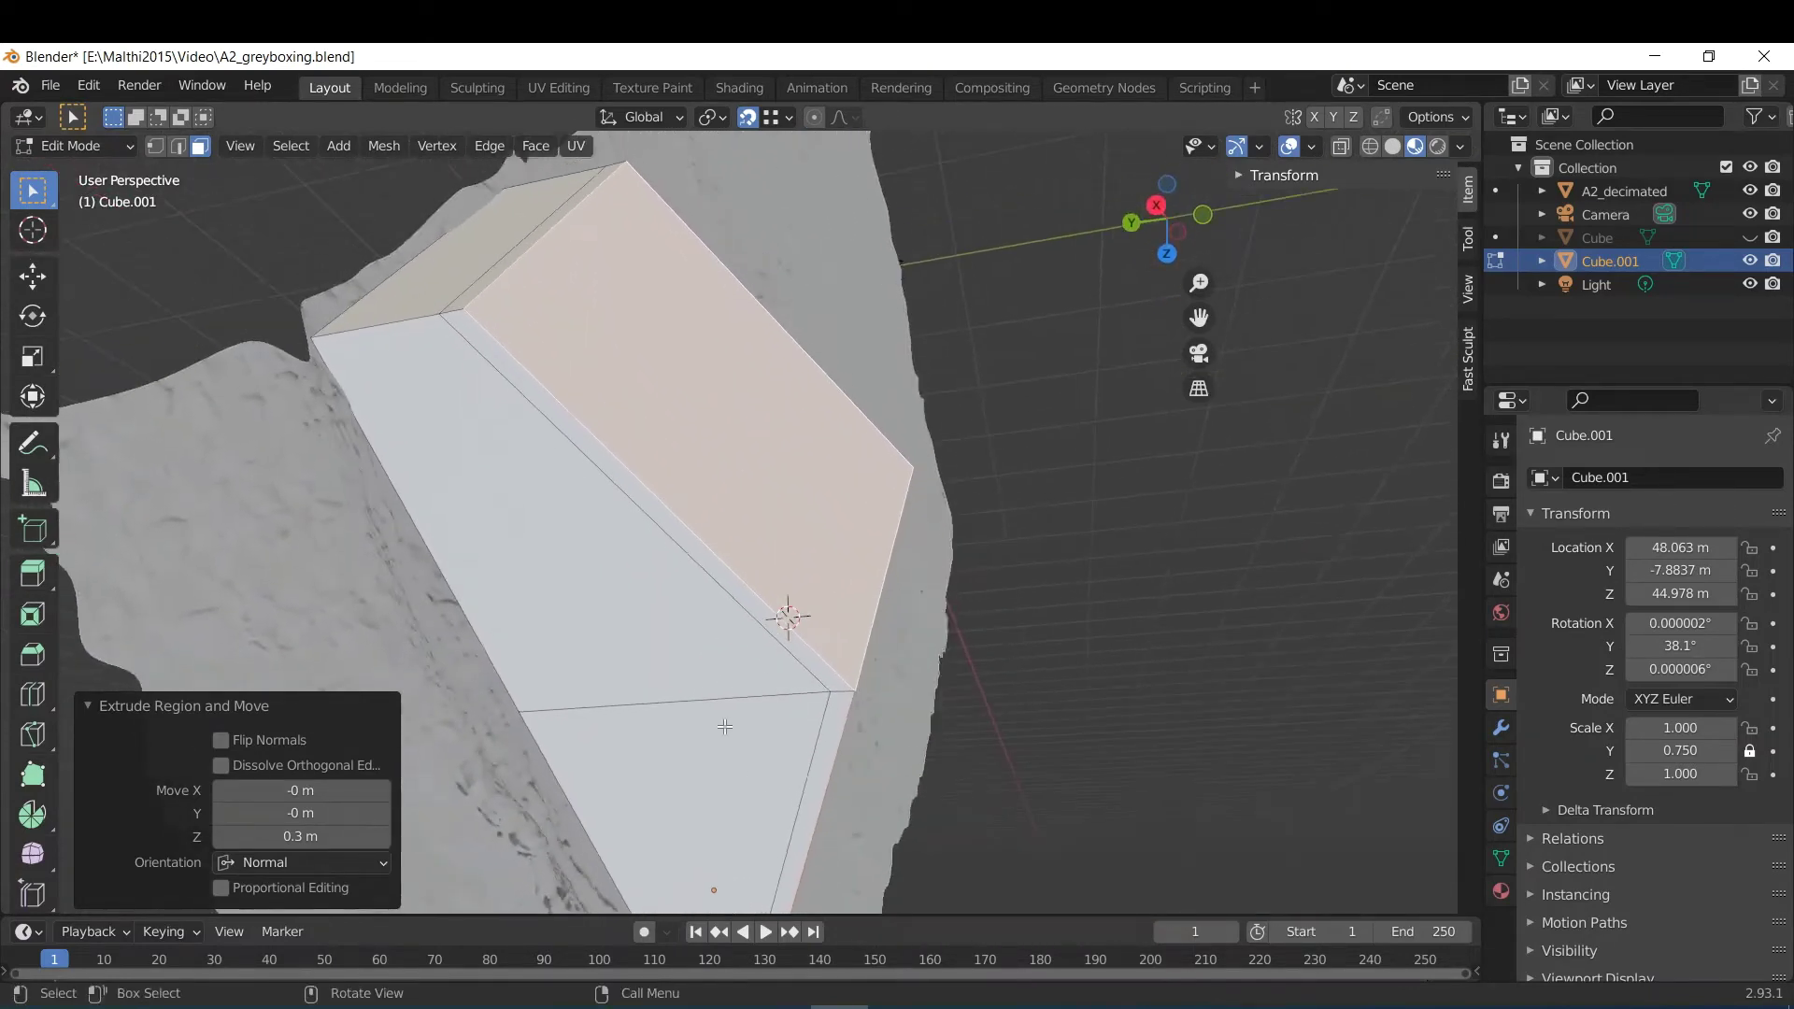
click(465, 293)
middle_drag(718, 489, 551, 248)
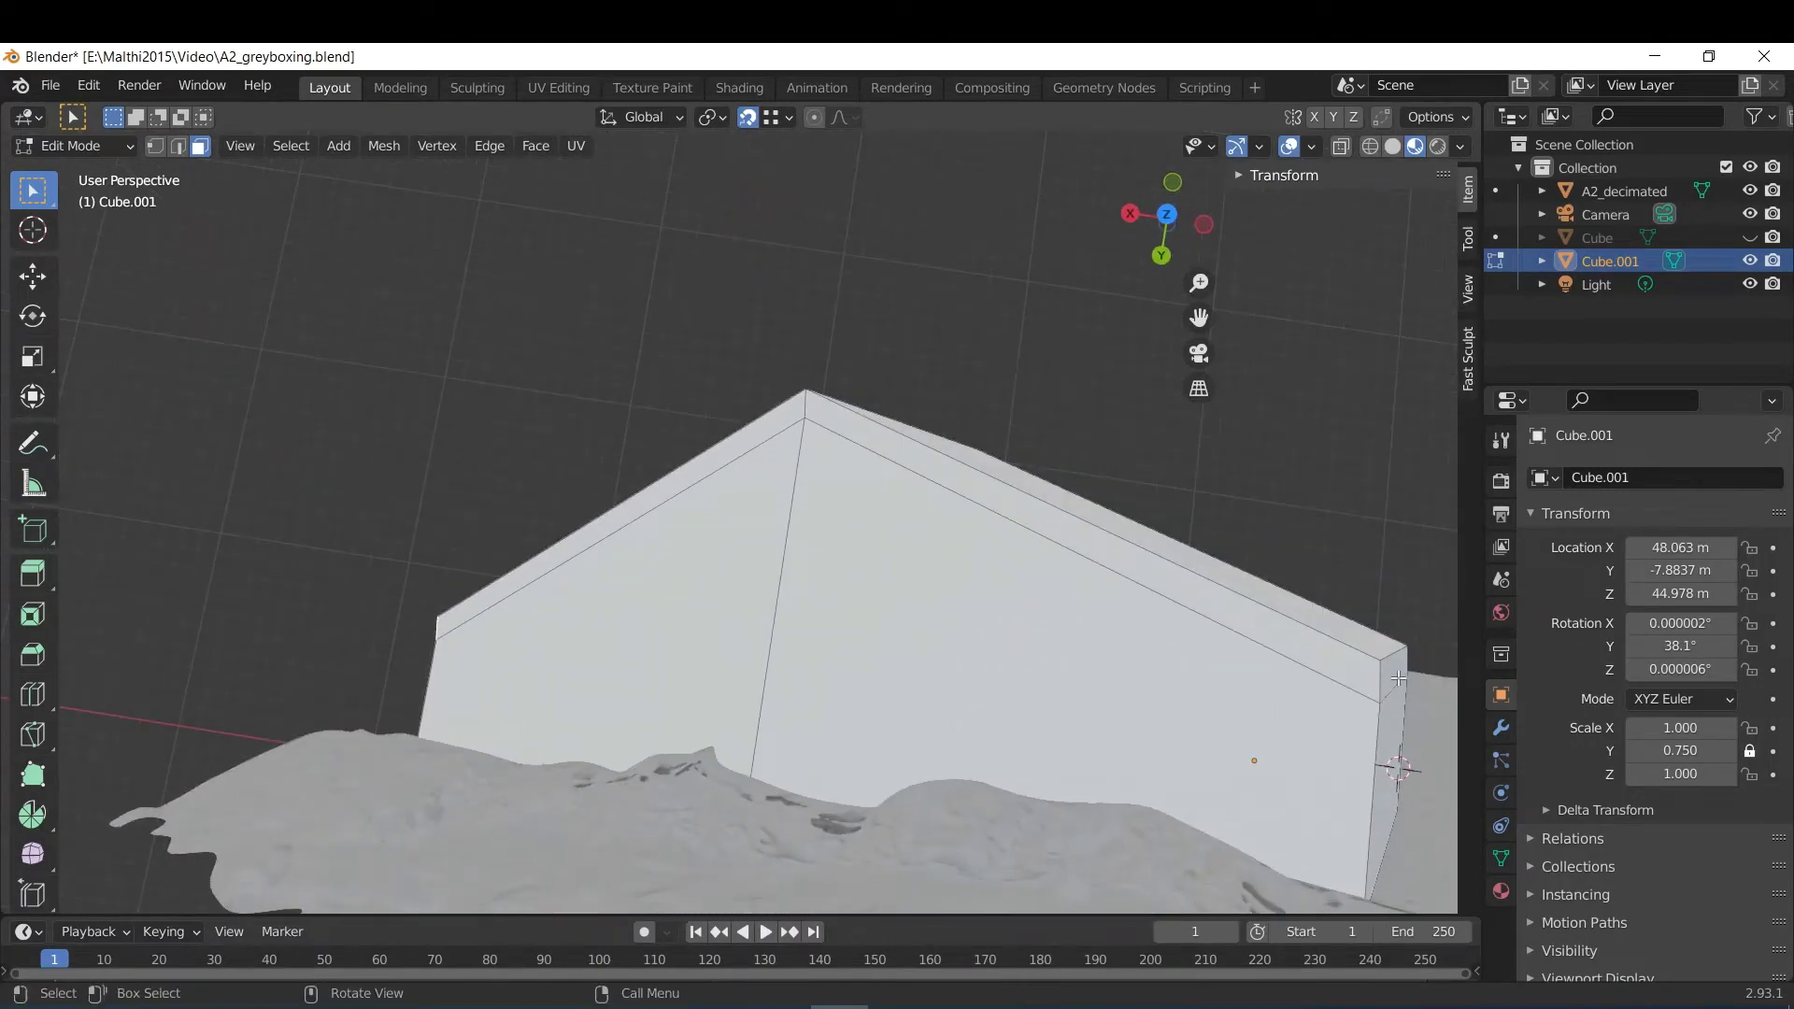
ctrl+click(1396, 675)
click(1400, 677)
mouse_move(852, 610)
middle_down()
mouse_move(1094, 482)
mouse_move(841, 579)
middle_up()
middle_drag(631, 440, 859, 584)
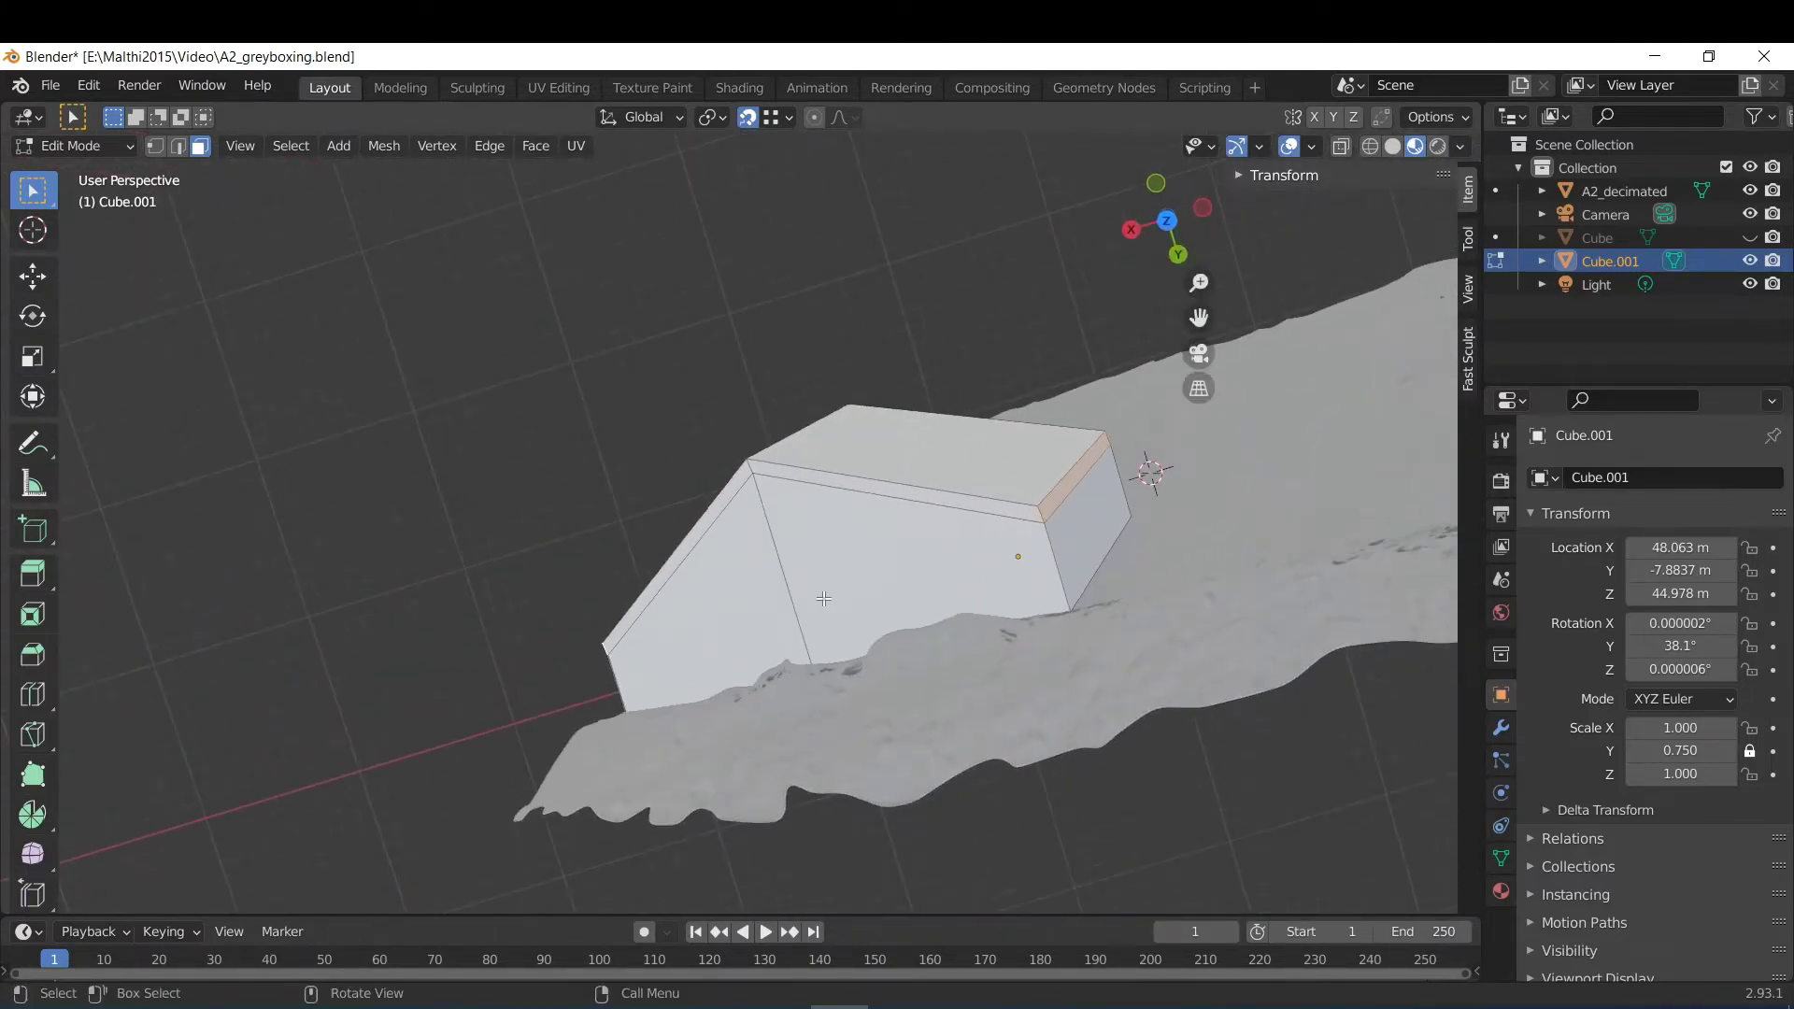
key(e)
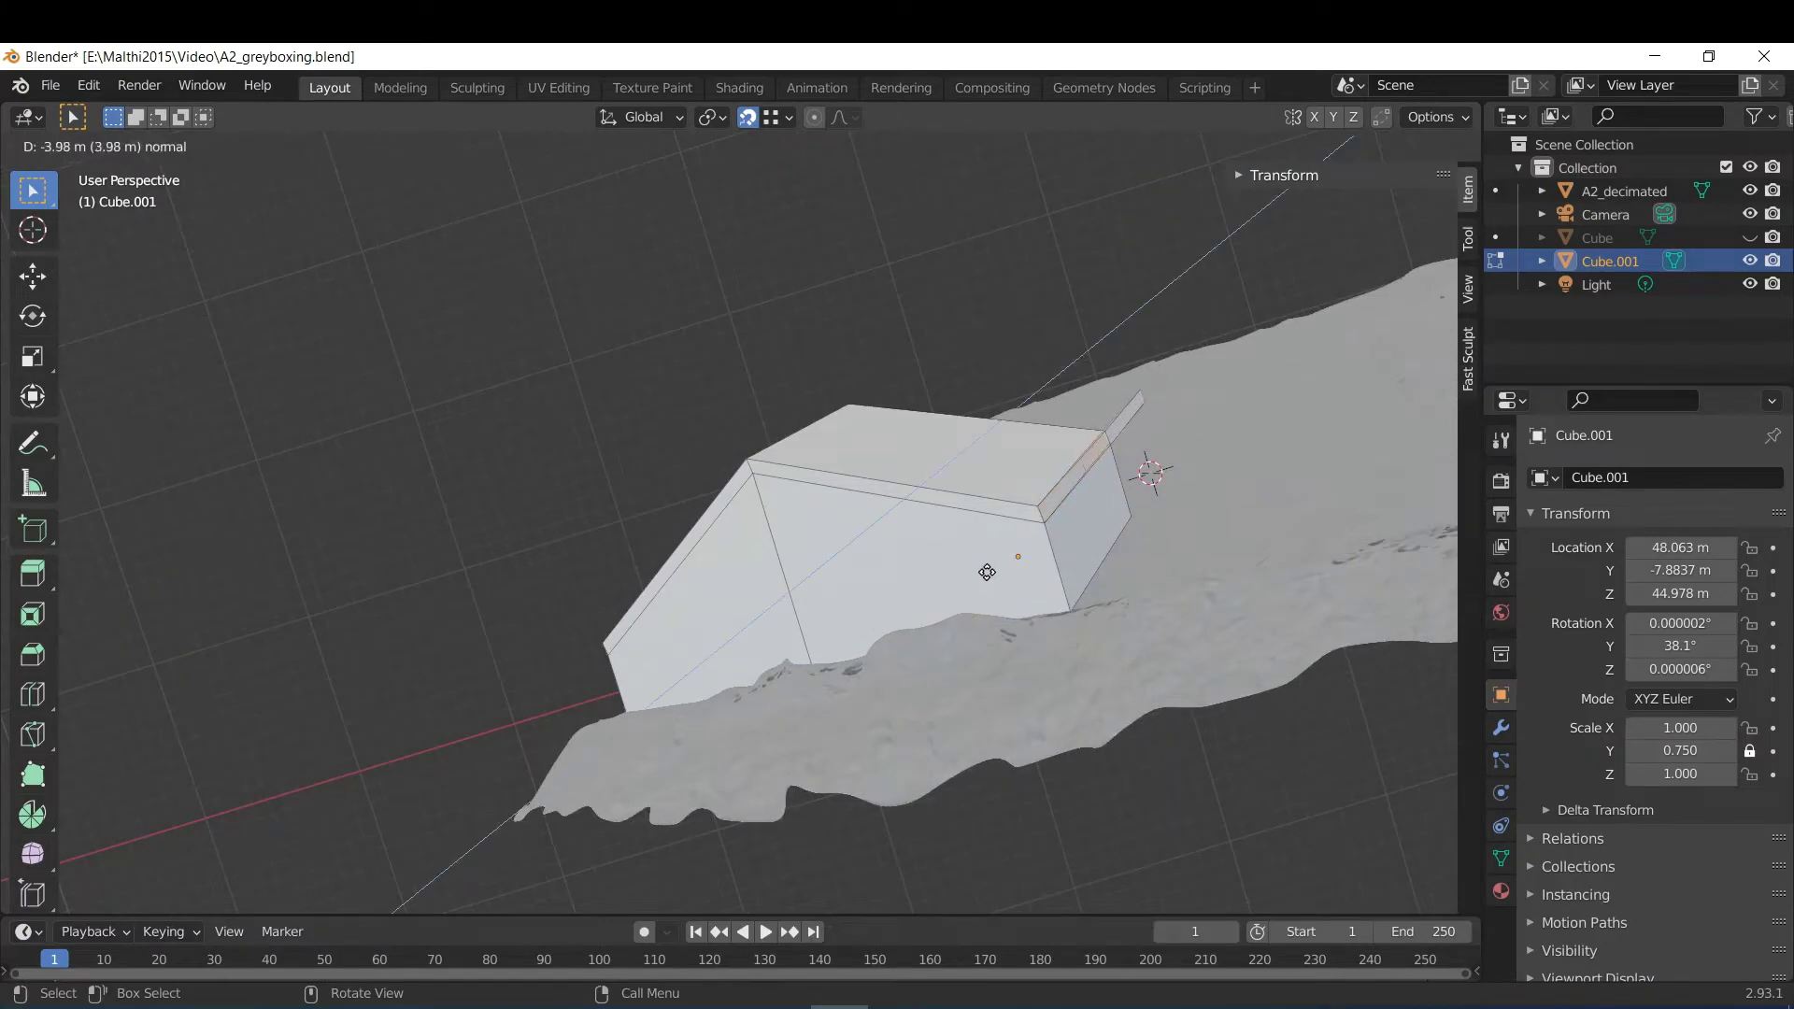
right_click(809, 570)
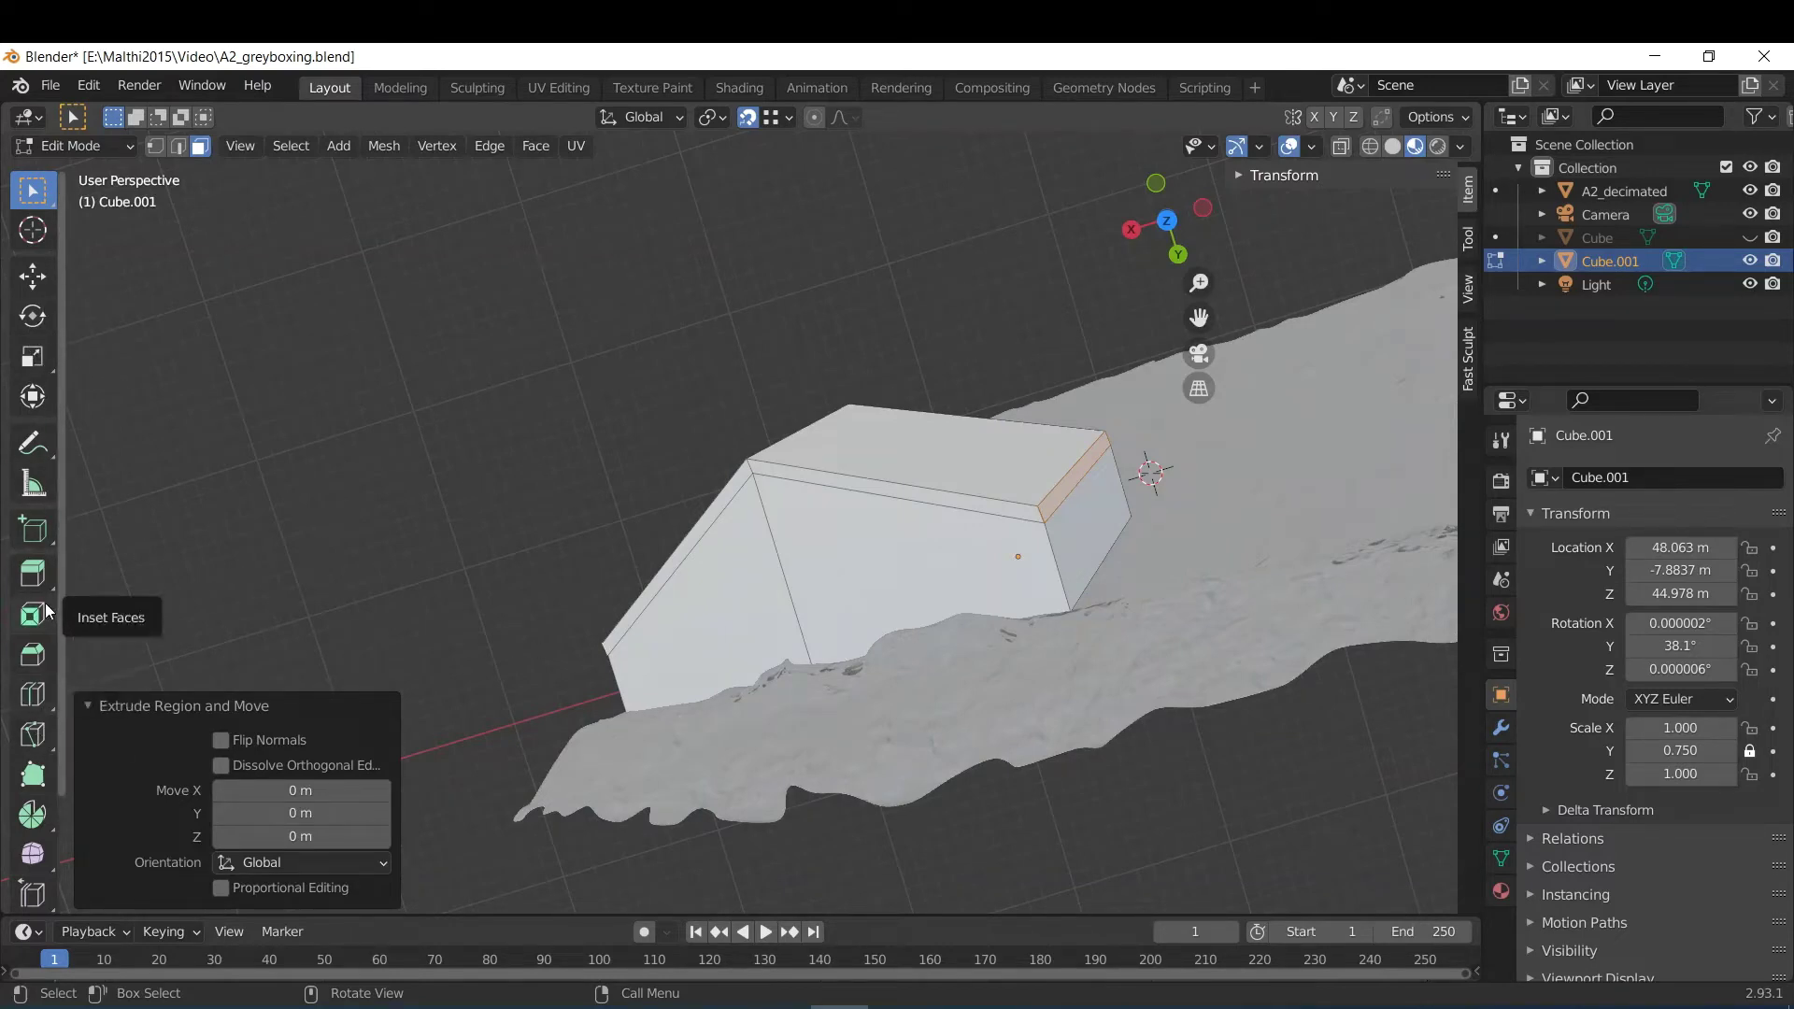
Extrude the roof's edge strip outward with Extrude Along Normals at a 0.3 m offset.
click(35, 576)
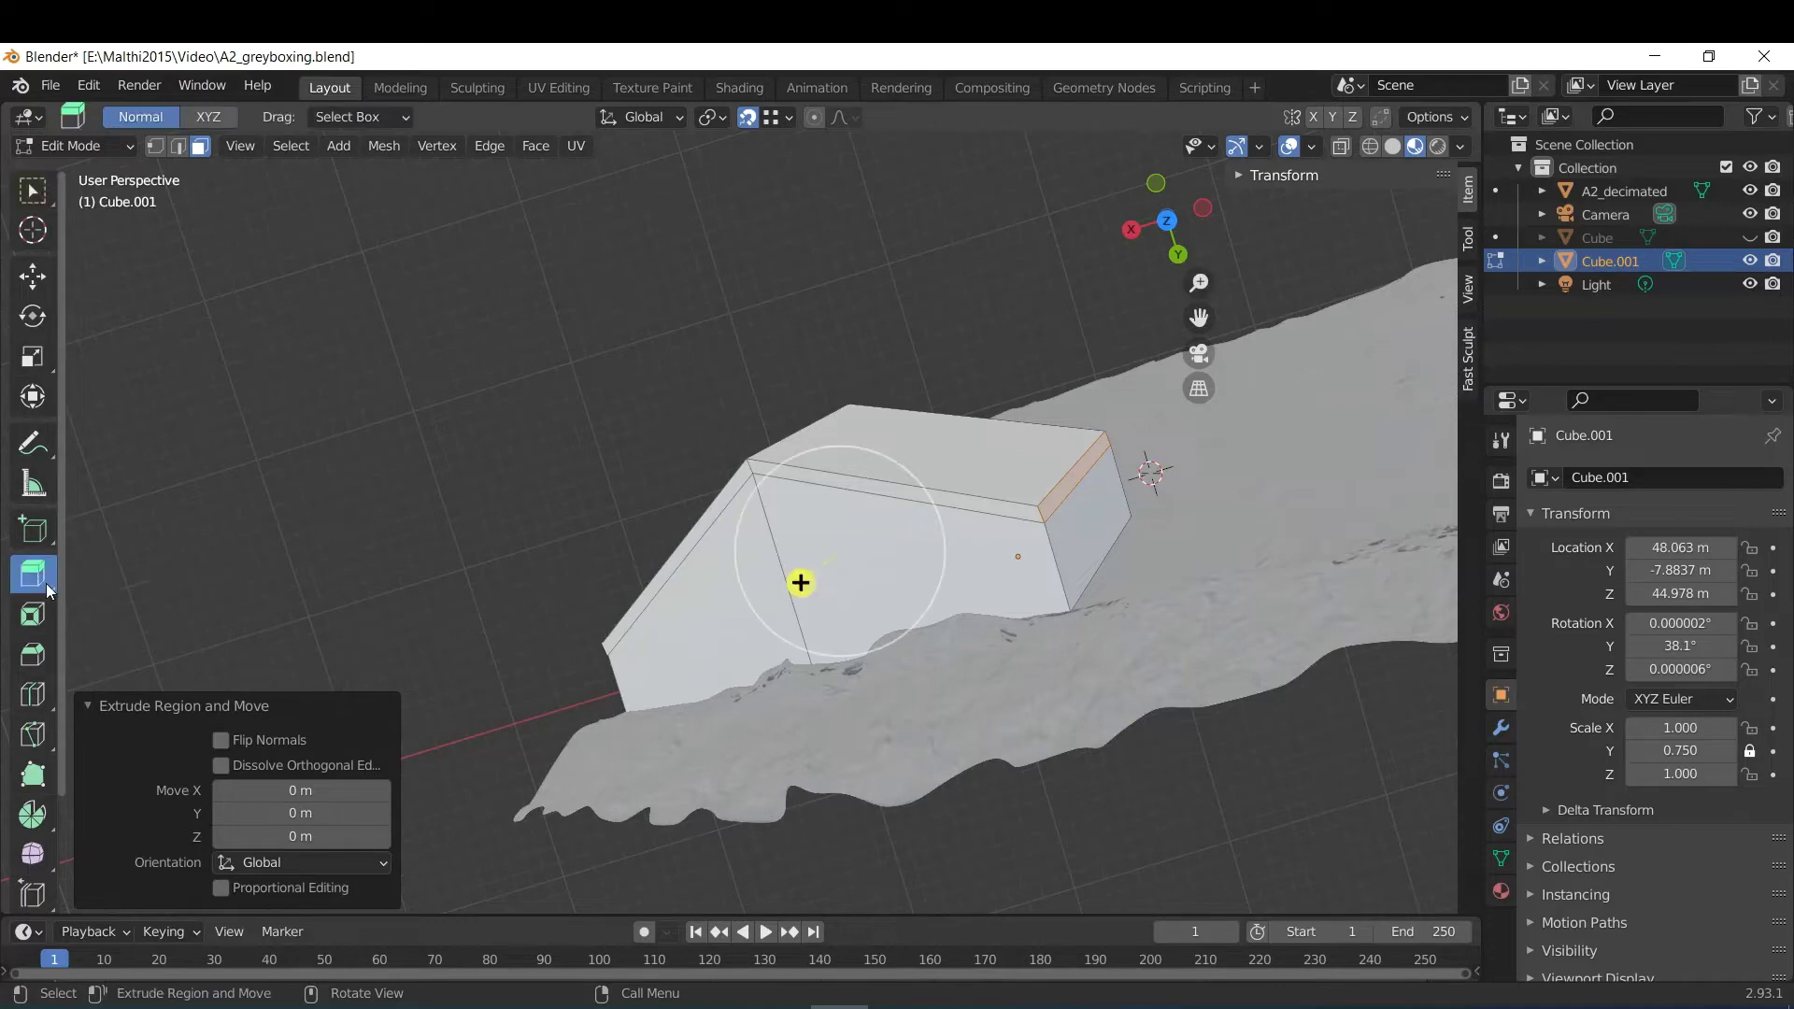
right_click(47, 580)
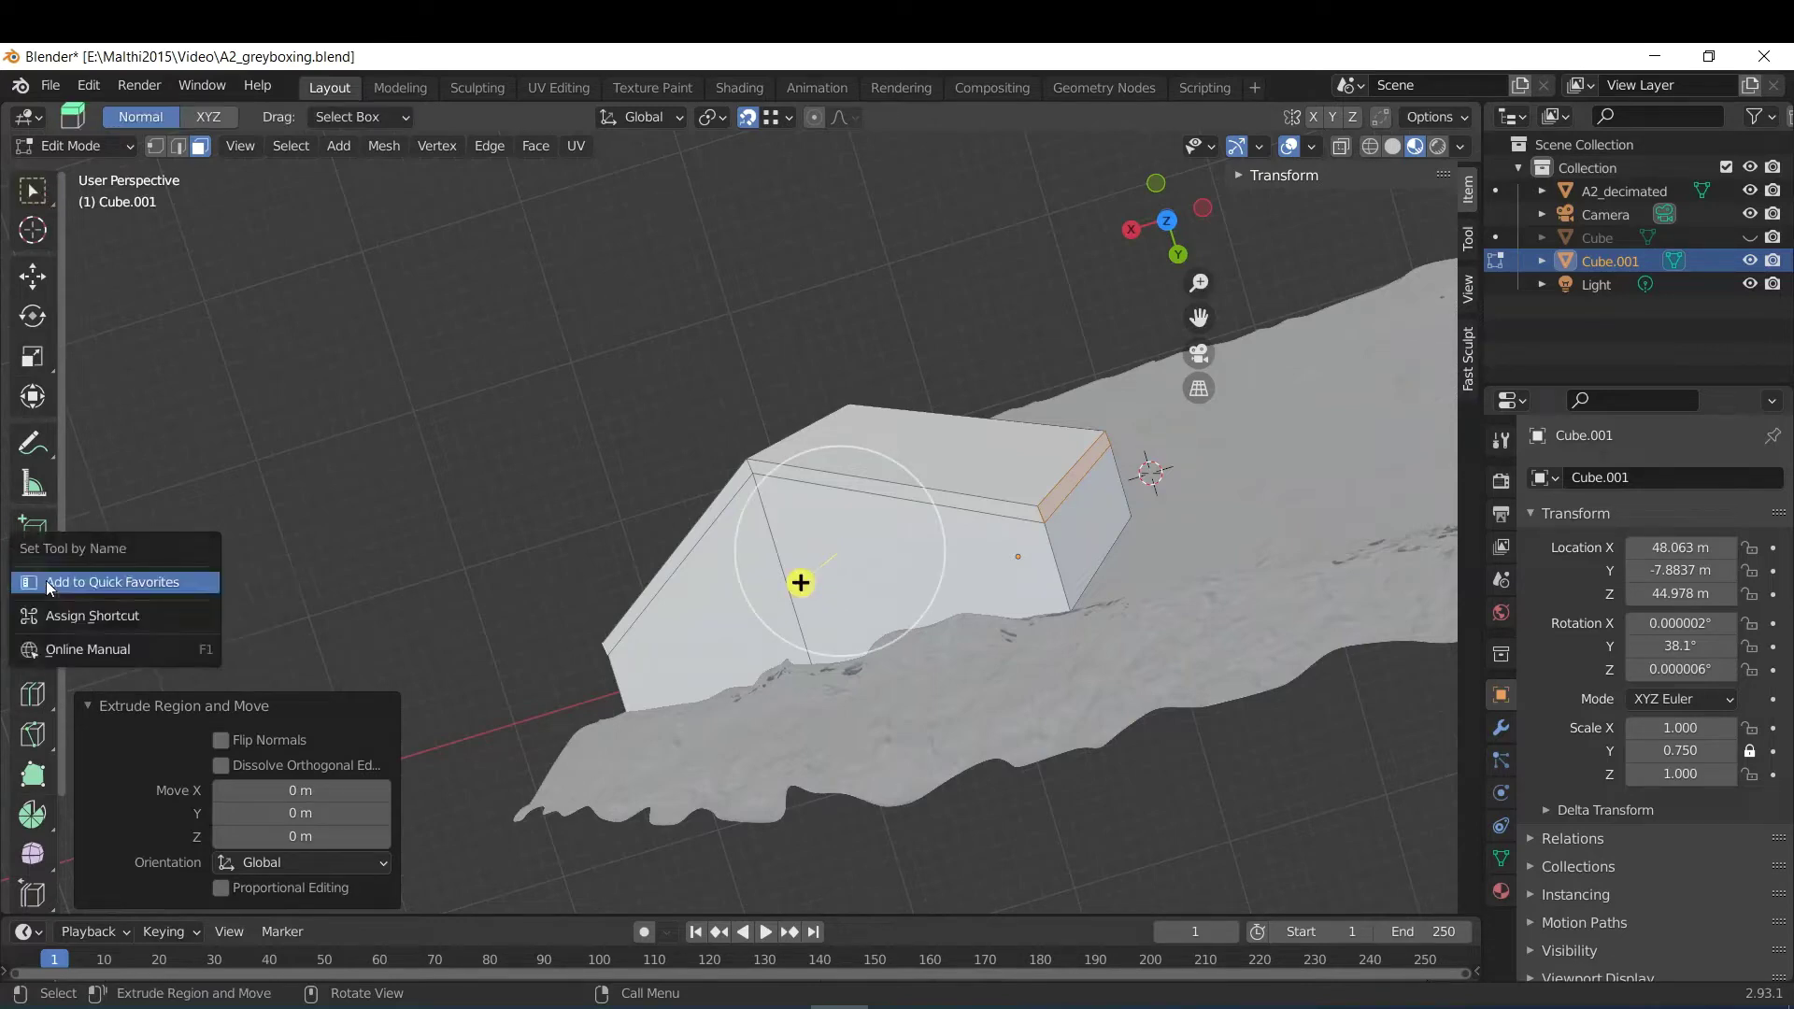
click(23, 581)
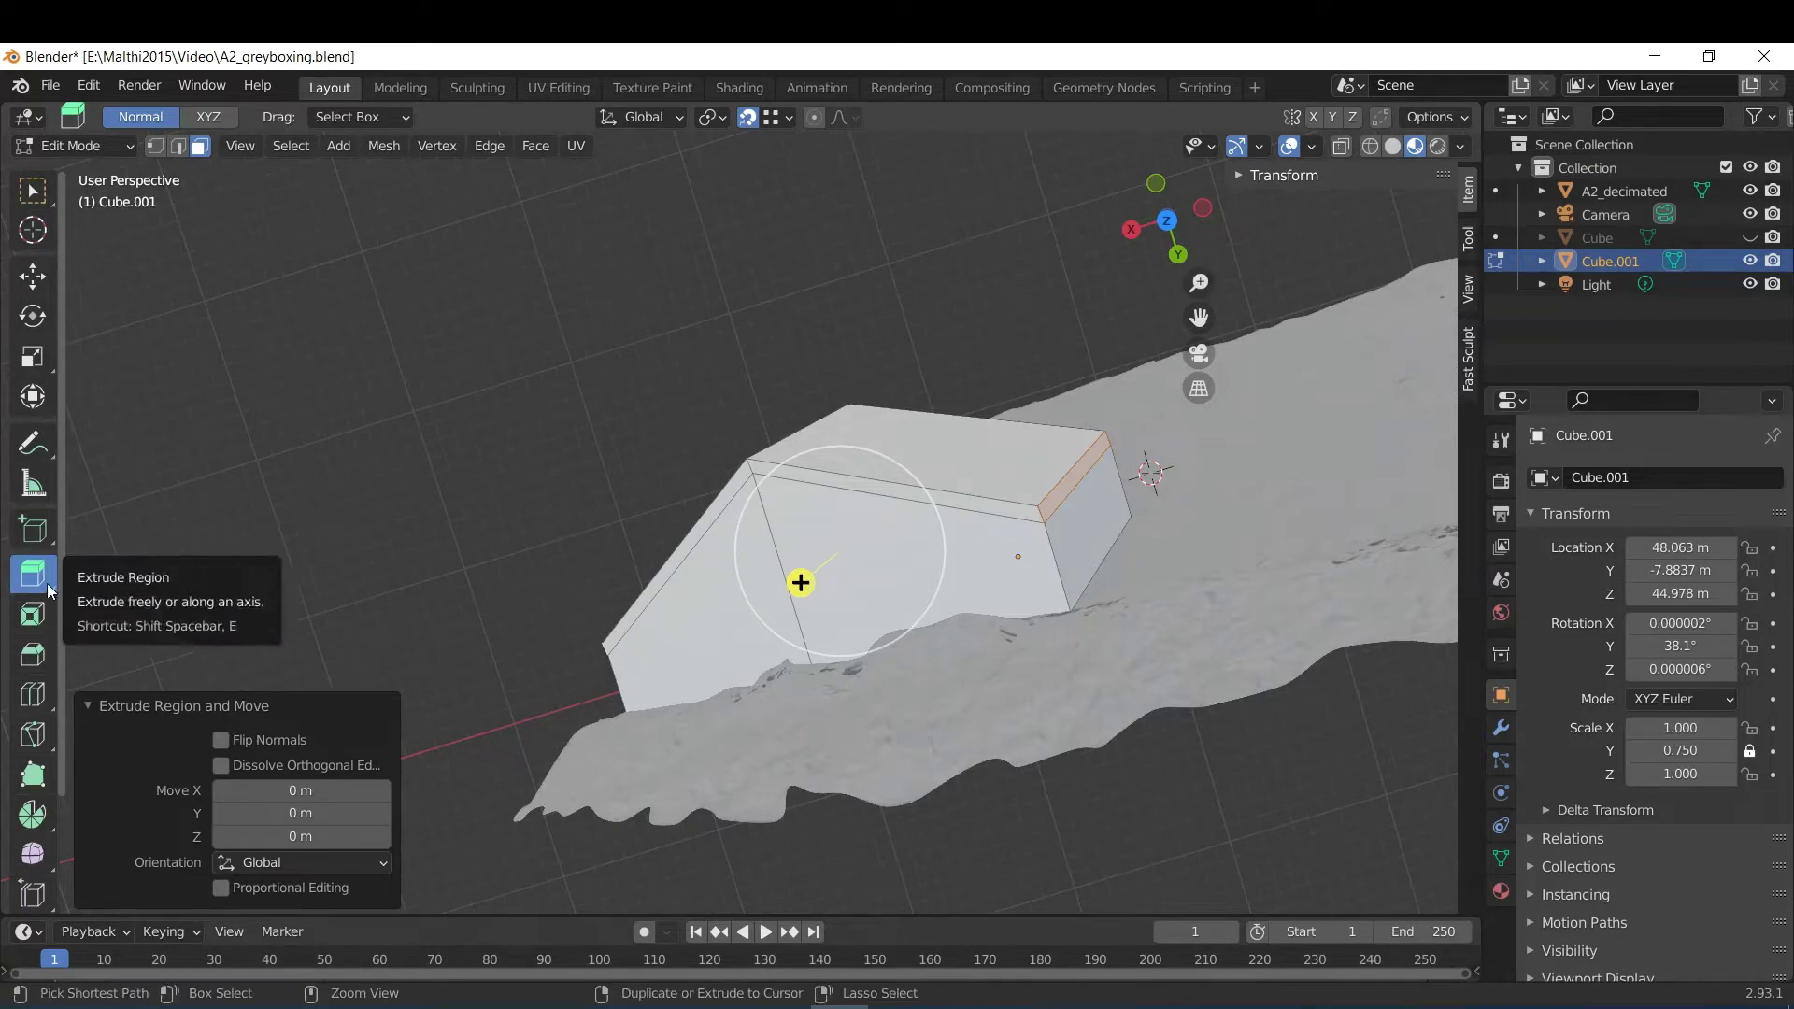
click(46, 583)
click(47, 583)
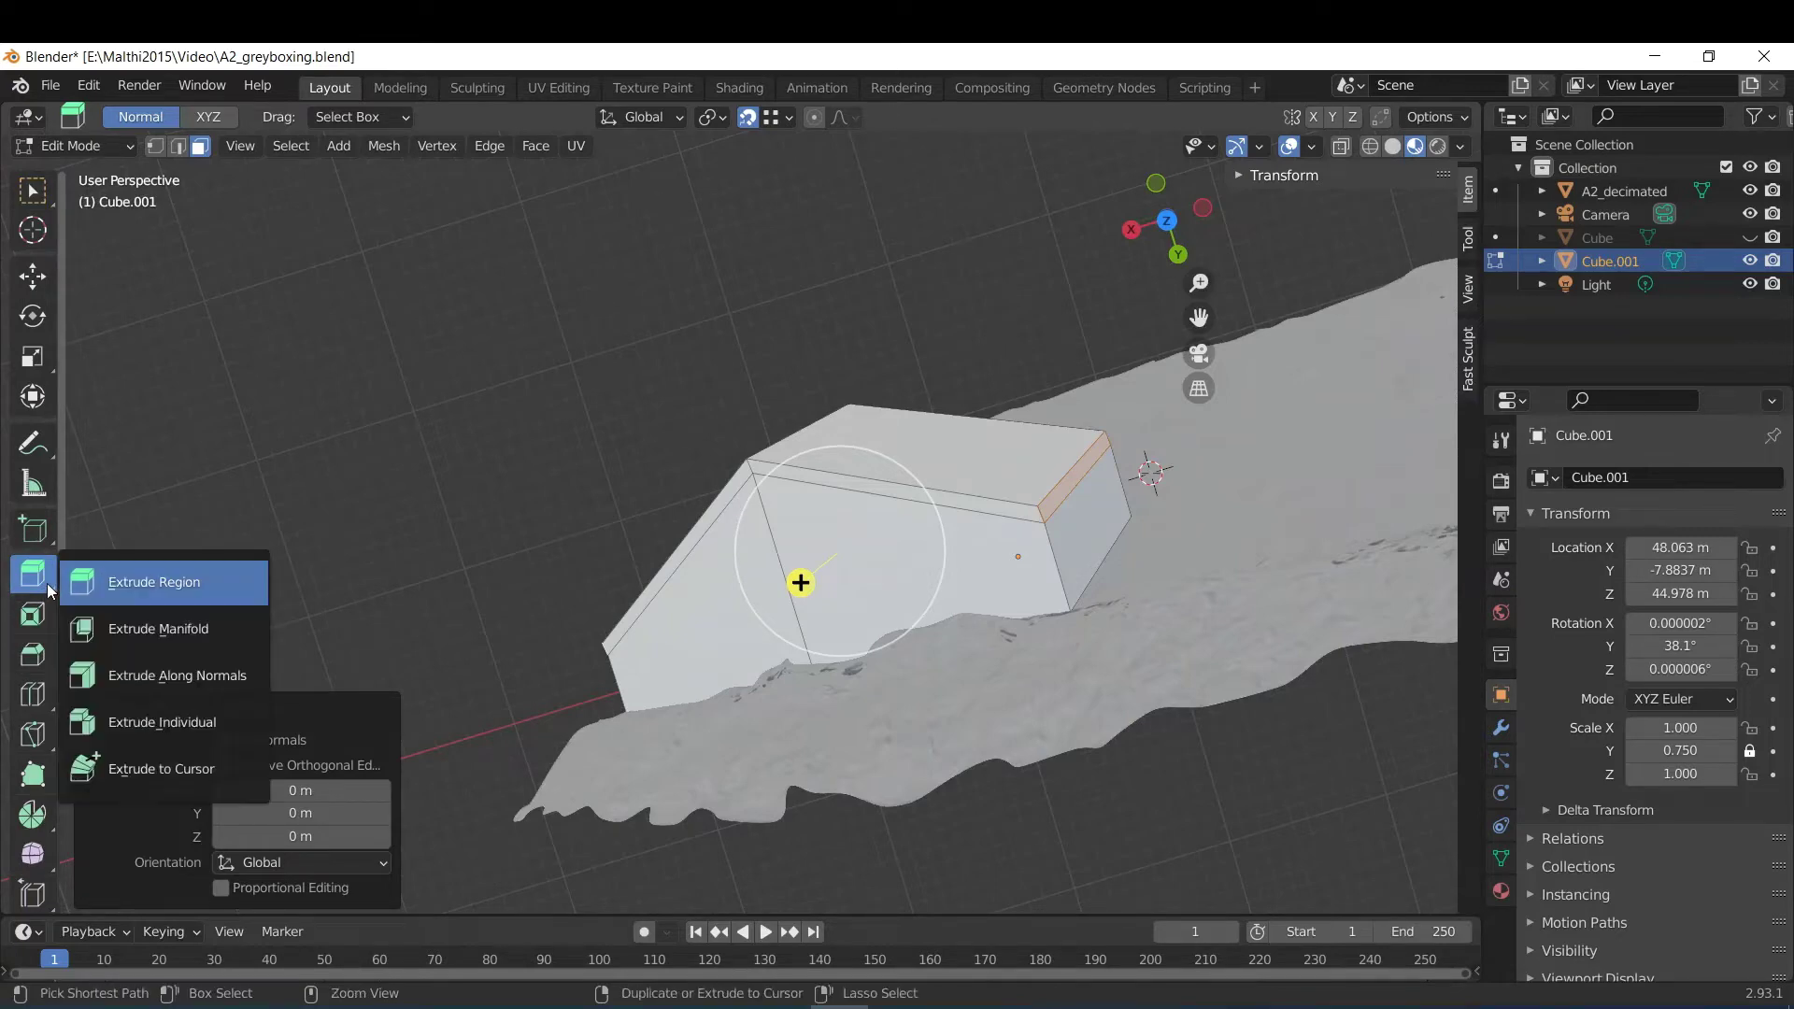
click(35, 583)
click(47, 583)
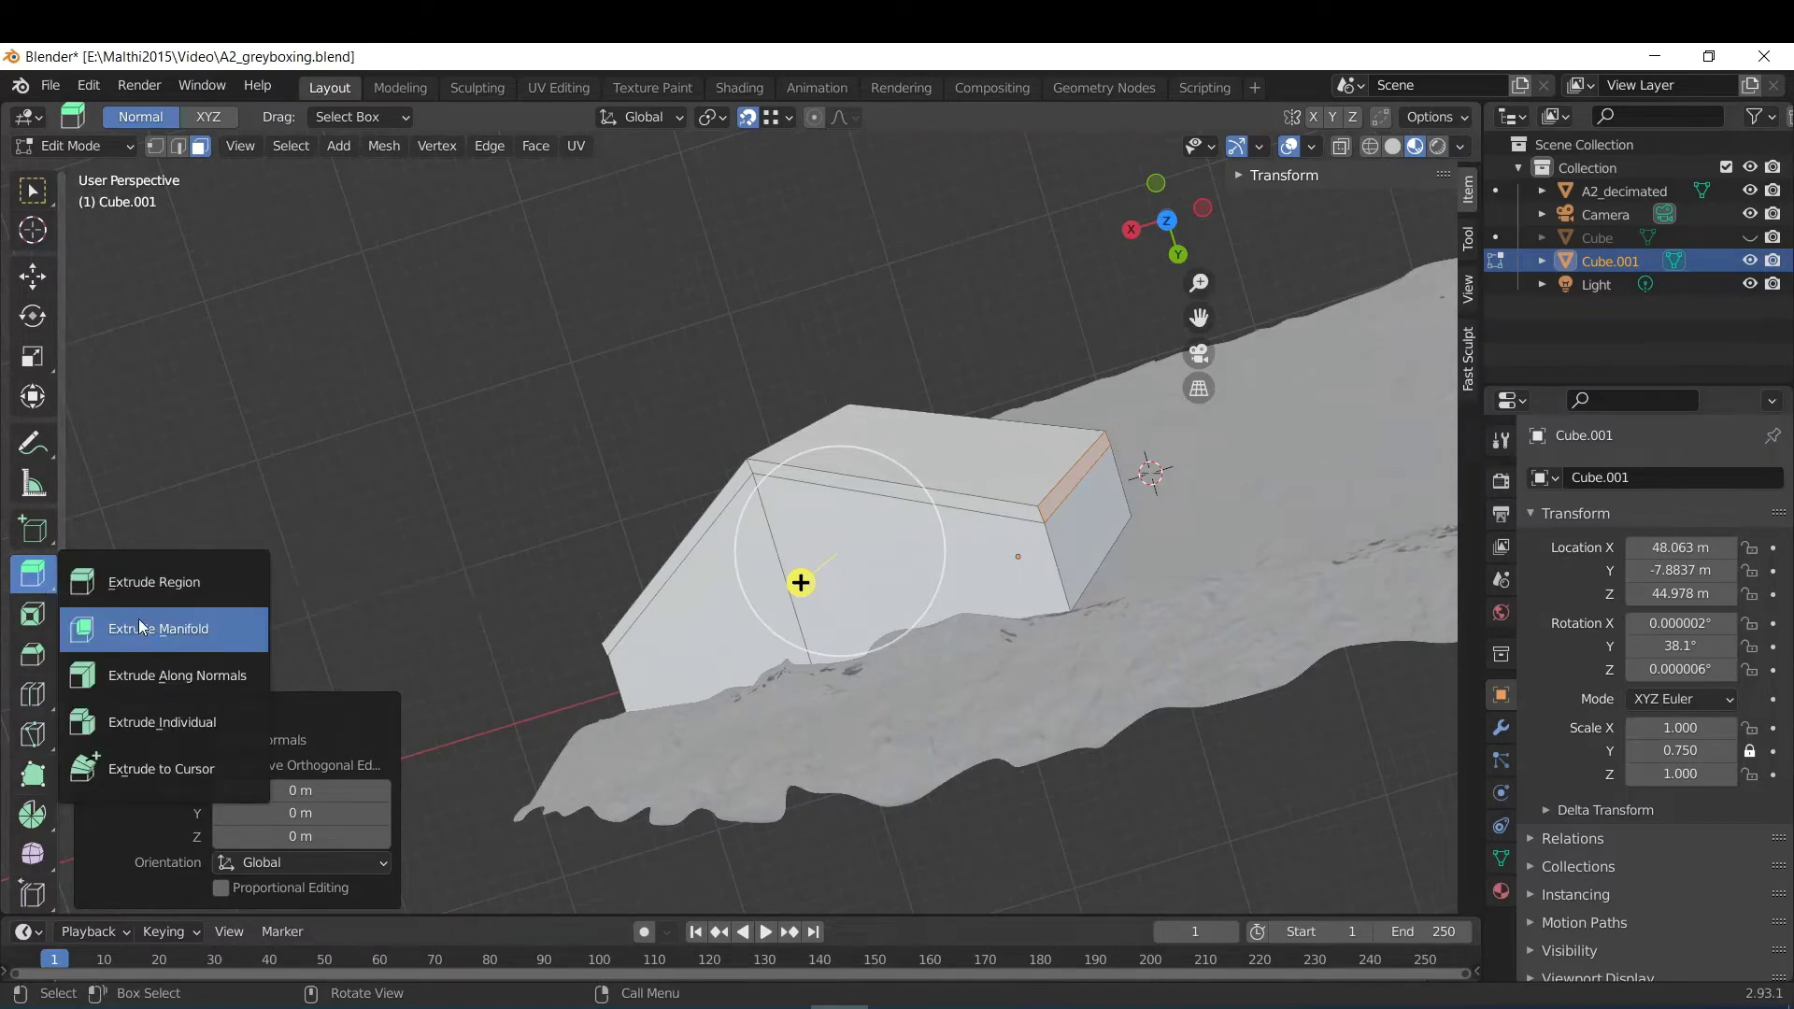
click(149, 673)
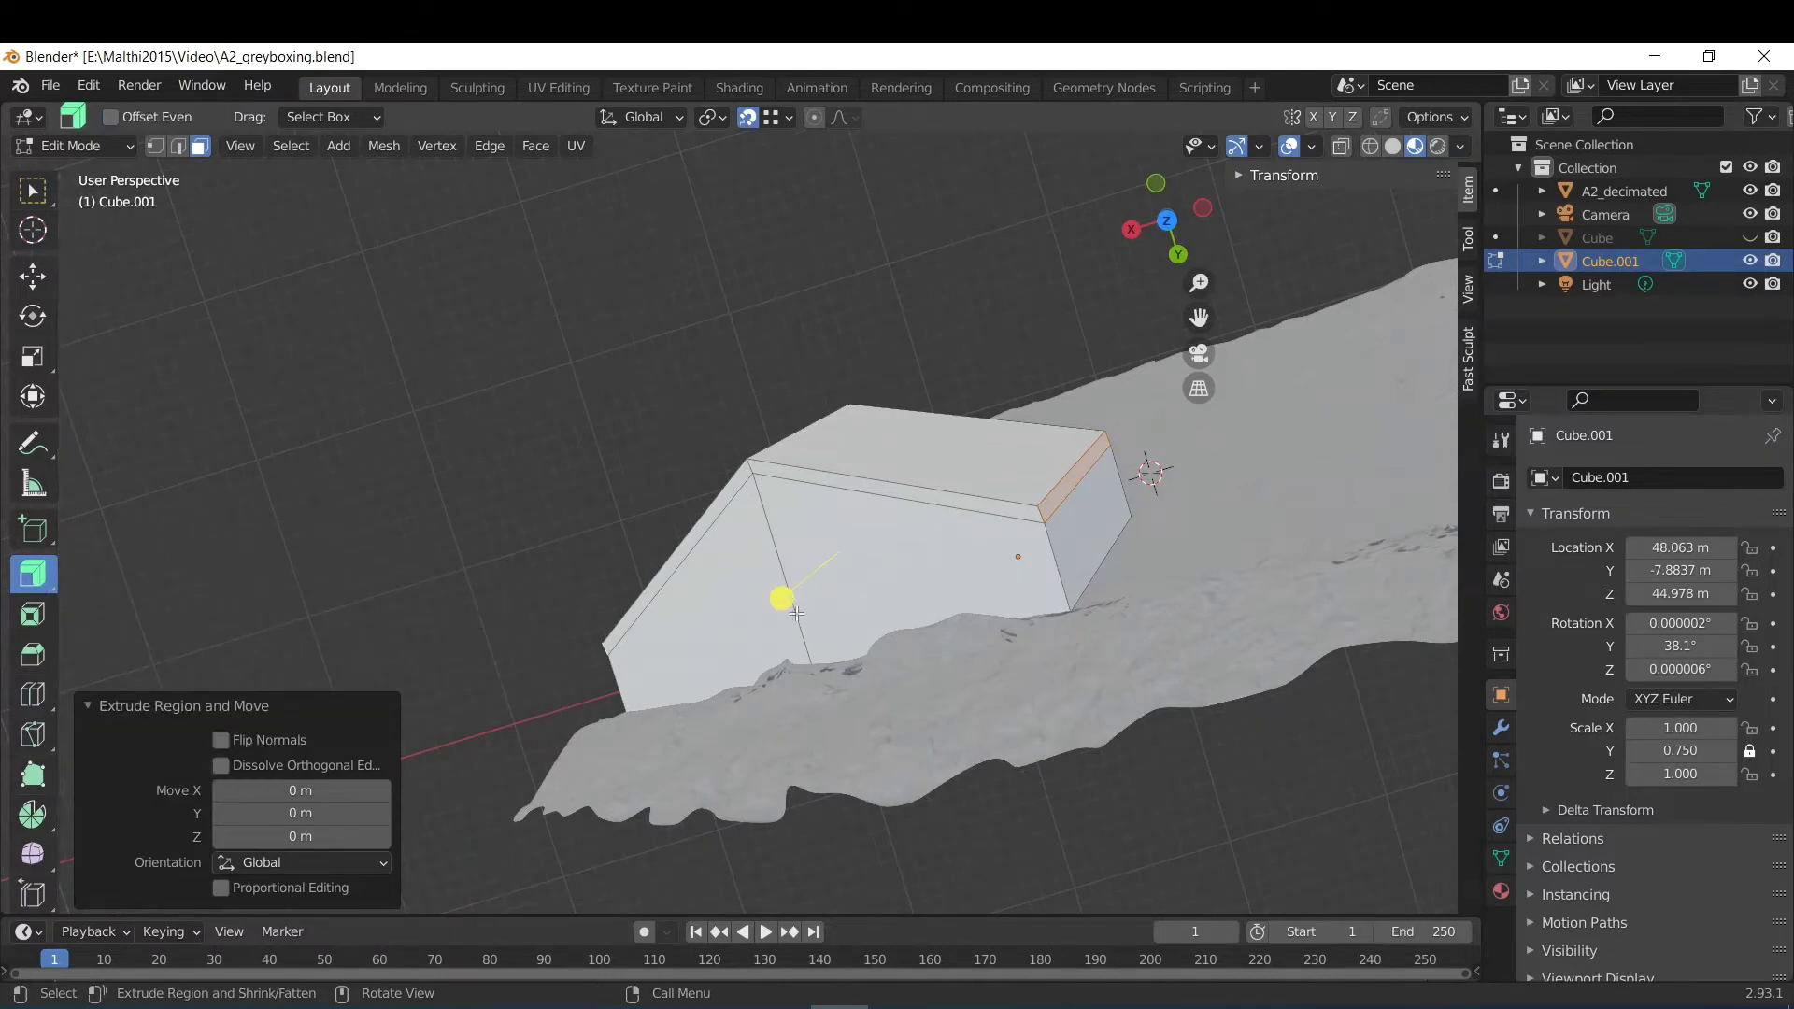
drag(778, 603, 839, 579)
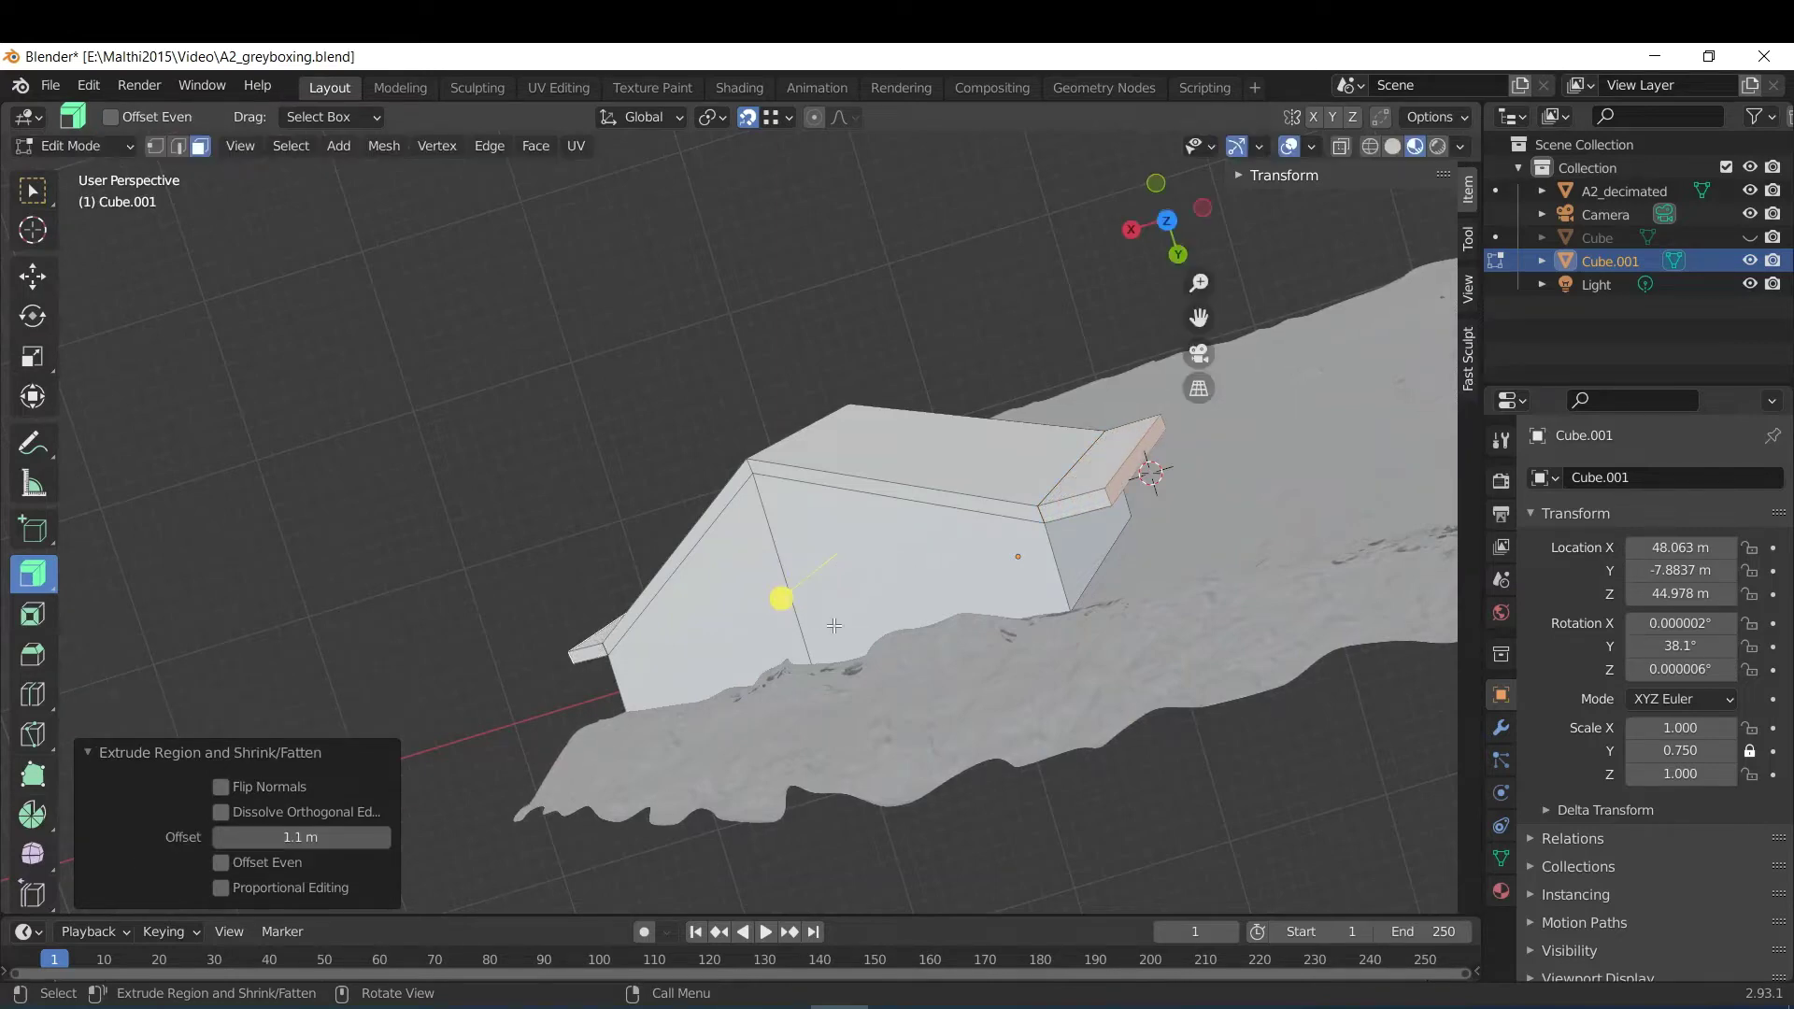
click(314, 836)
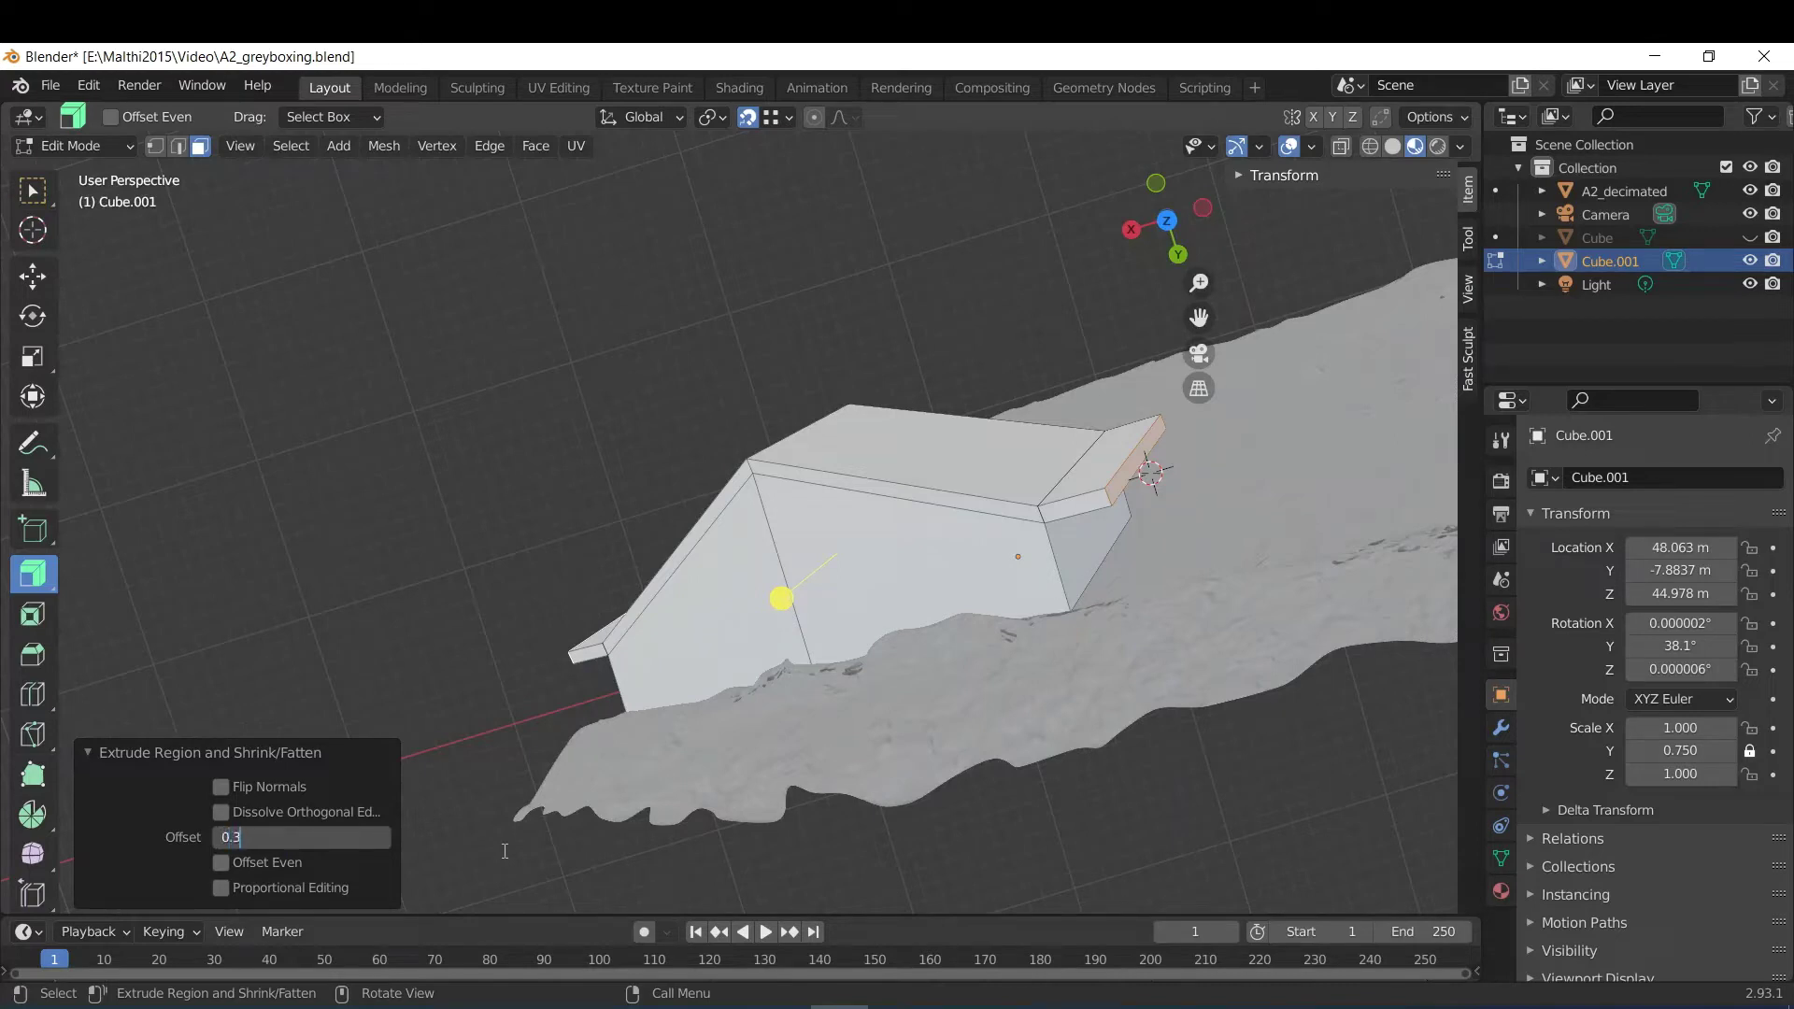
key(Return)
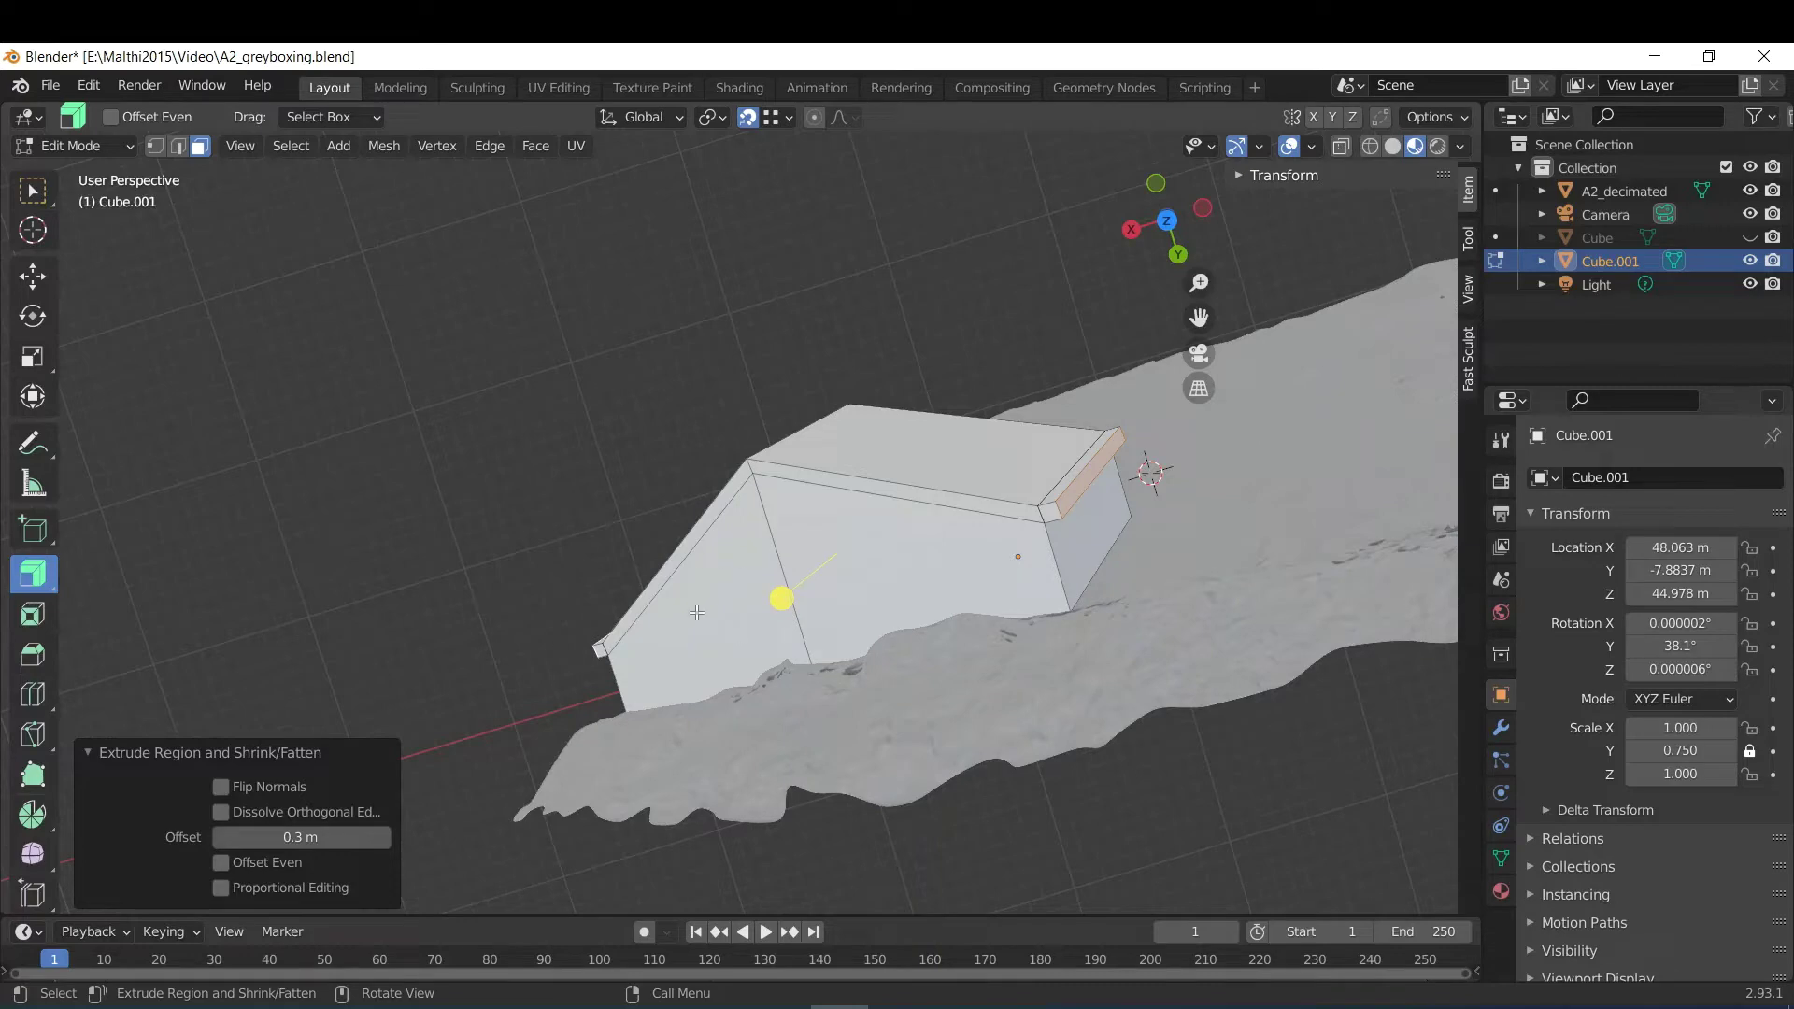
Move the wall piece's top vertex 0.15 m along the Y axis.
middle_drag(590, 452, 687, 479)
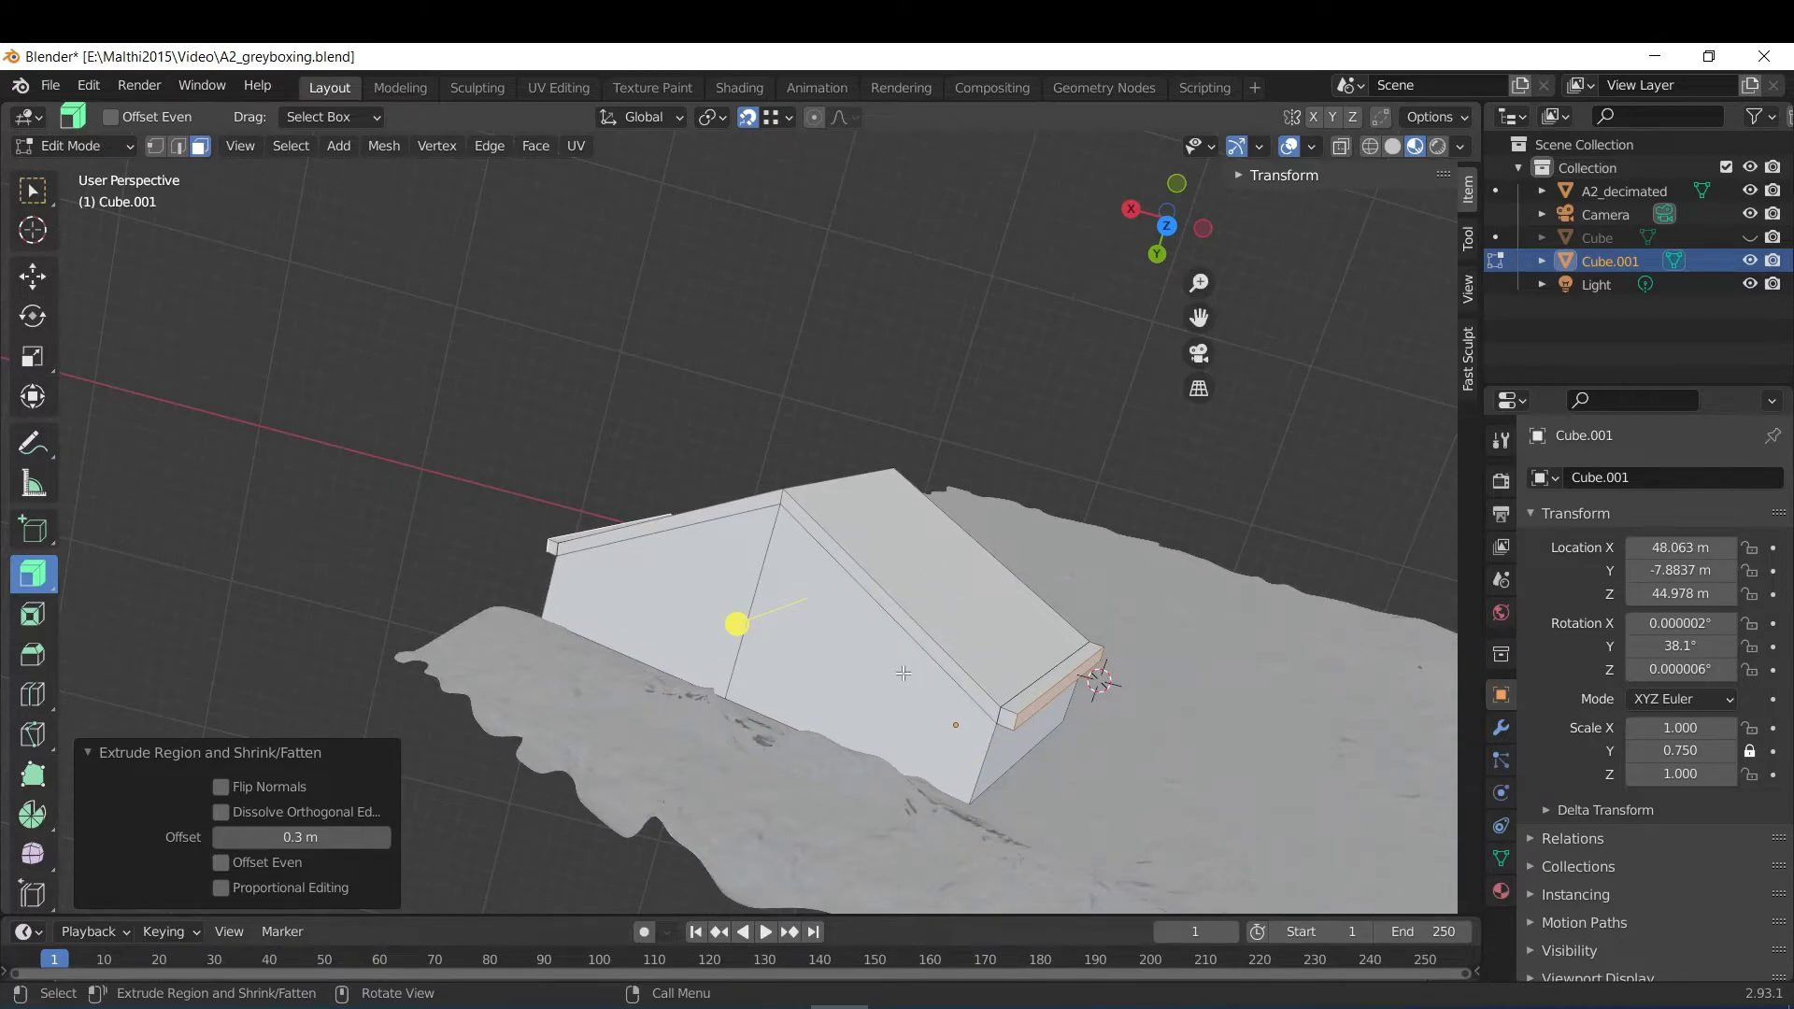
middle_drag(854, 669, 1060, 727)
key(g)
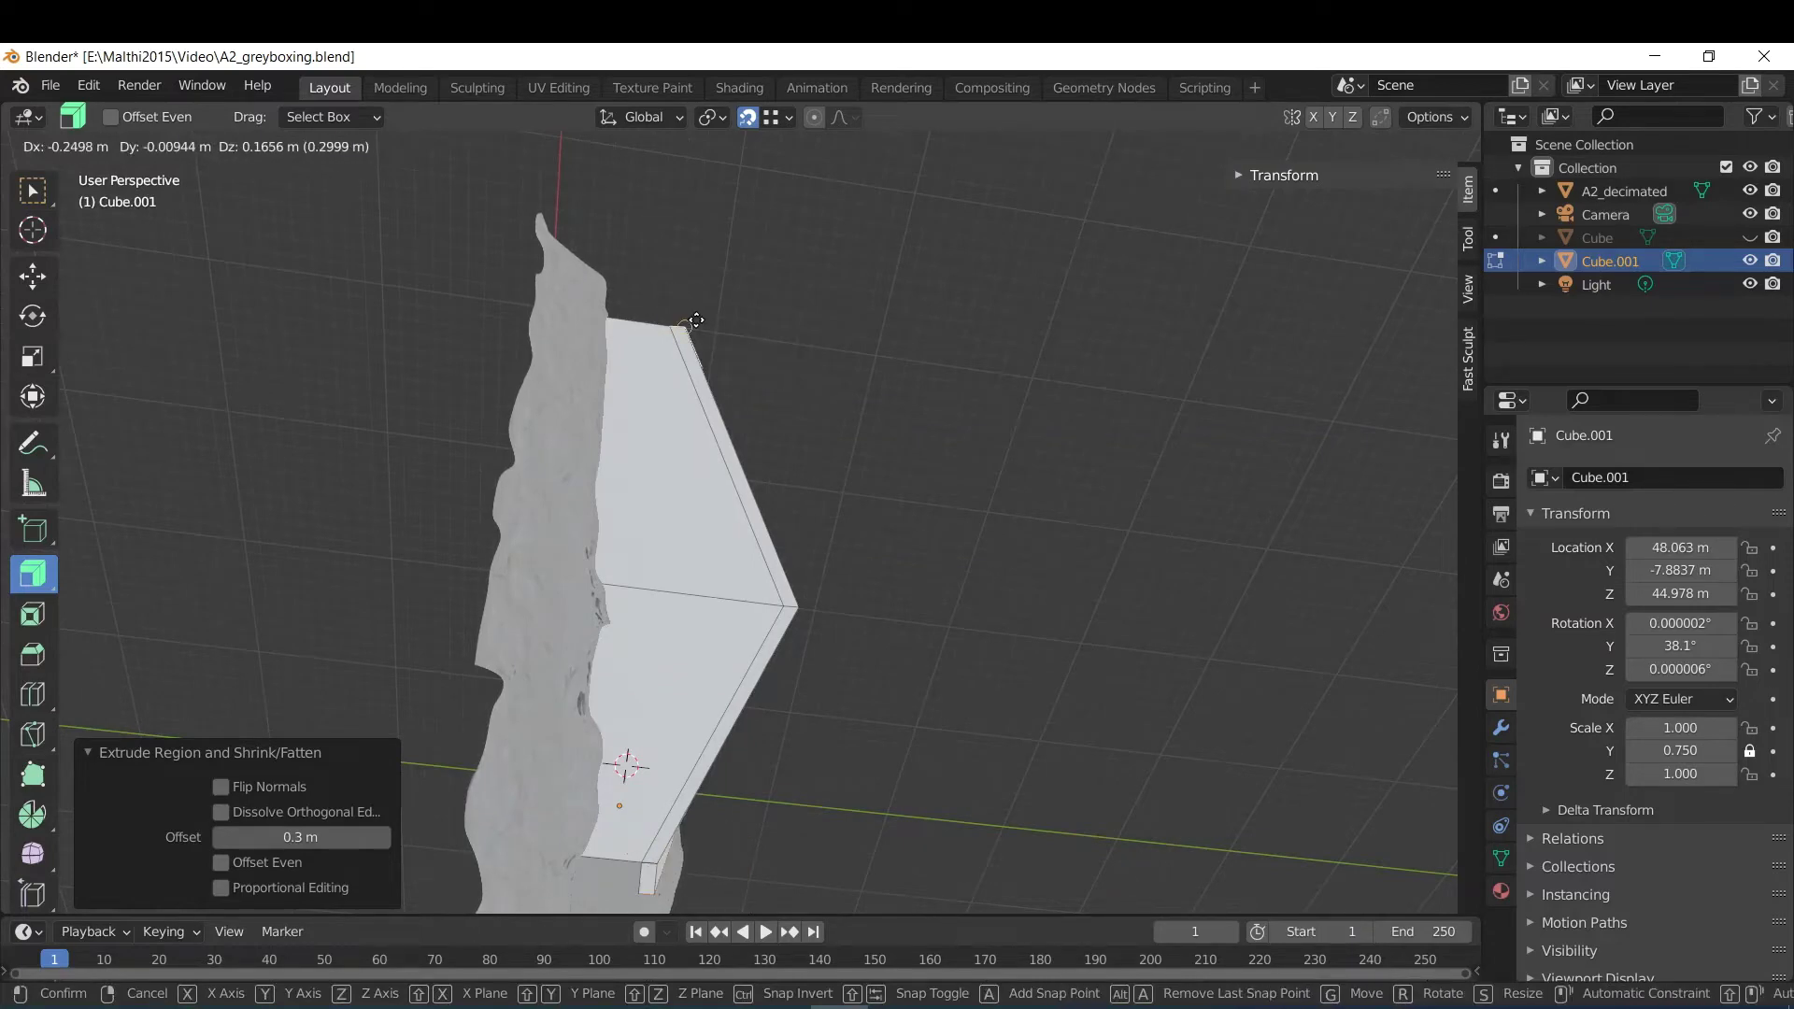
key(y)
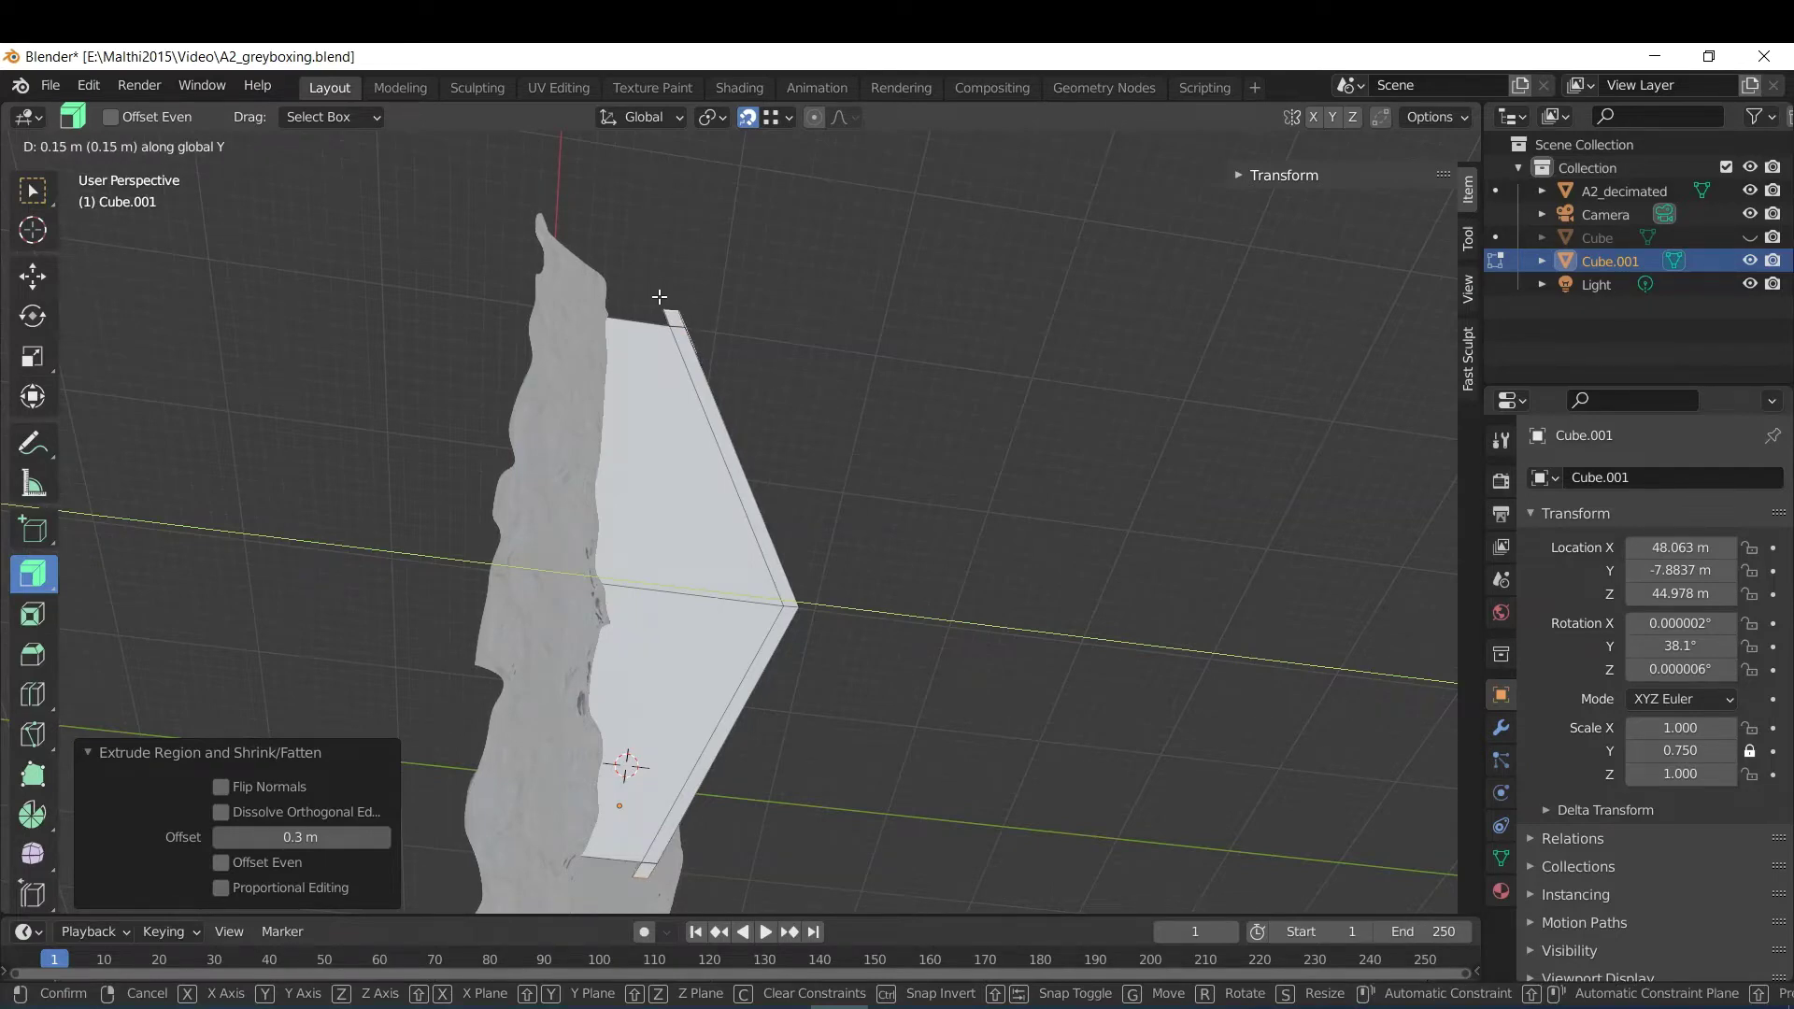
click(659, 296)
Select the thin strip faces along the block's top, middle crease and left edges.
middle_drag(925, 437, 535, 467)
click(540, 455)
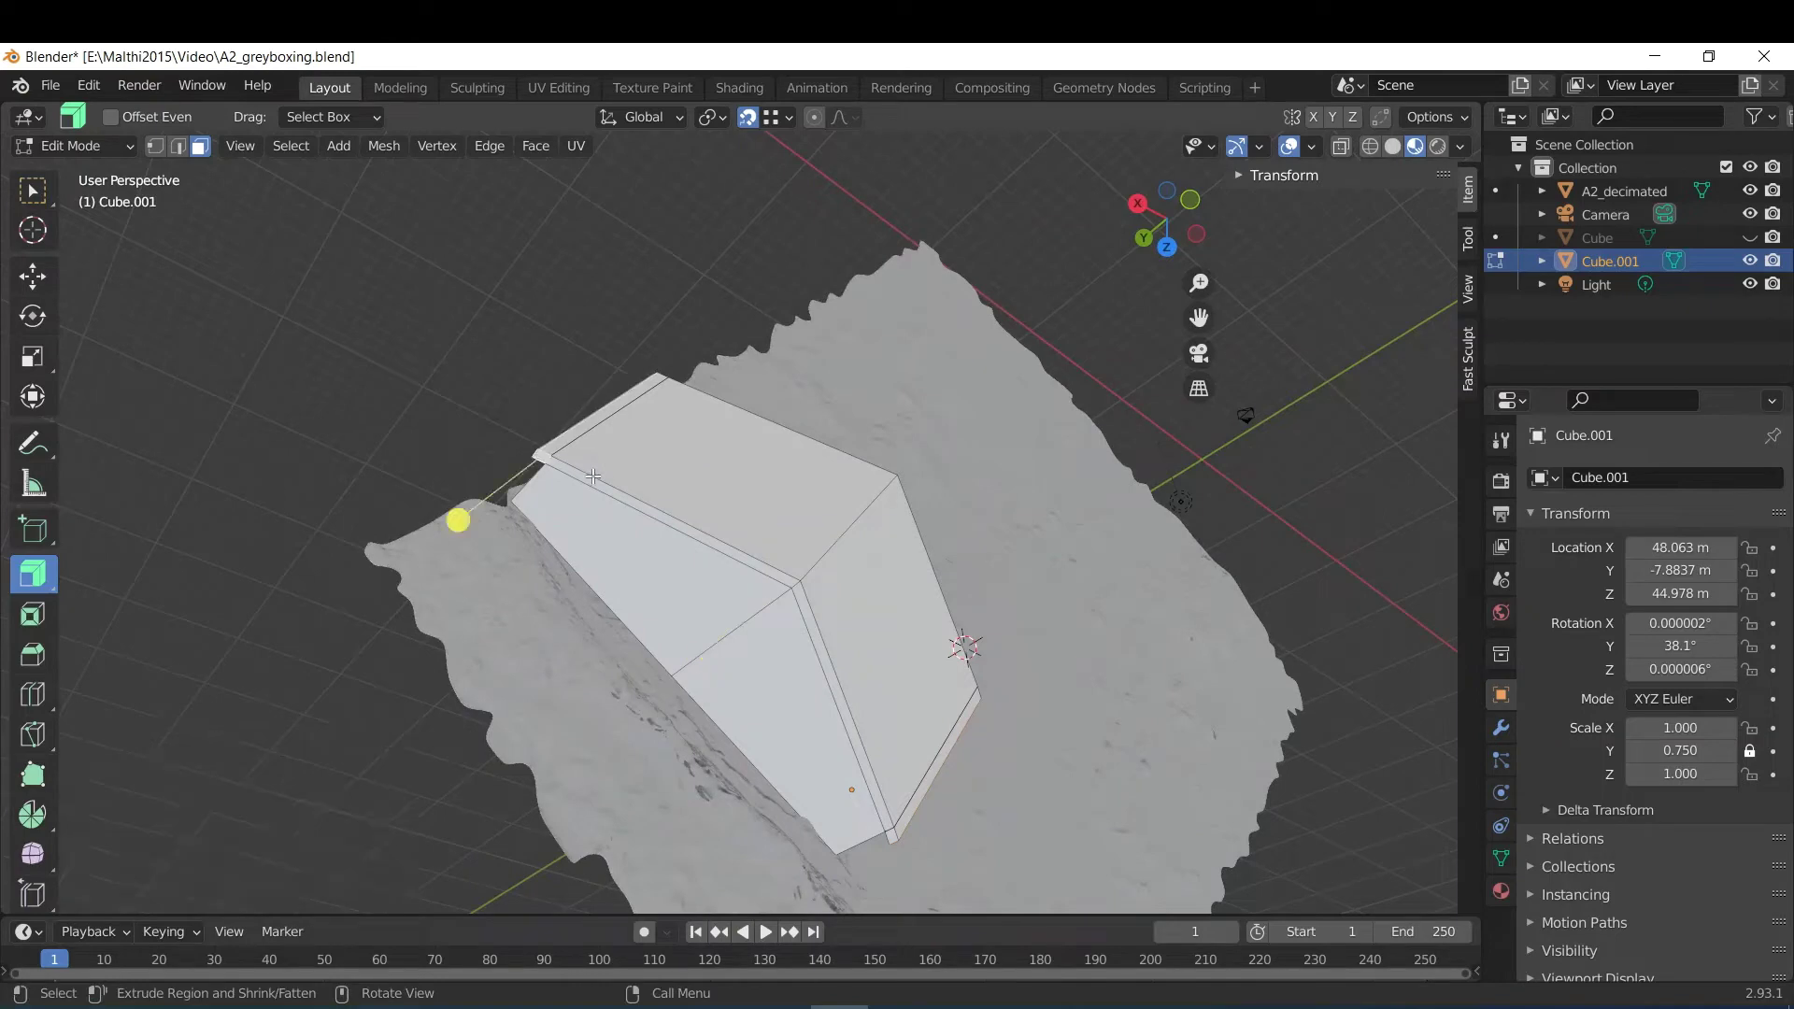
shift+click(793, 612)
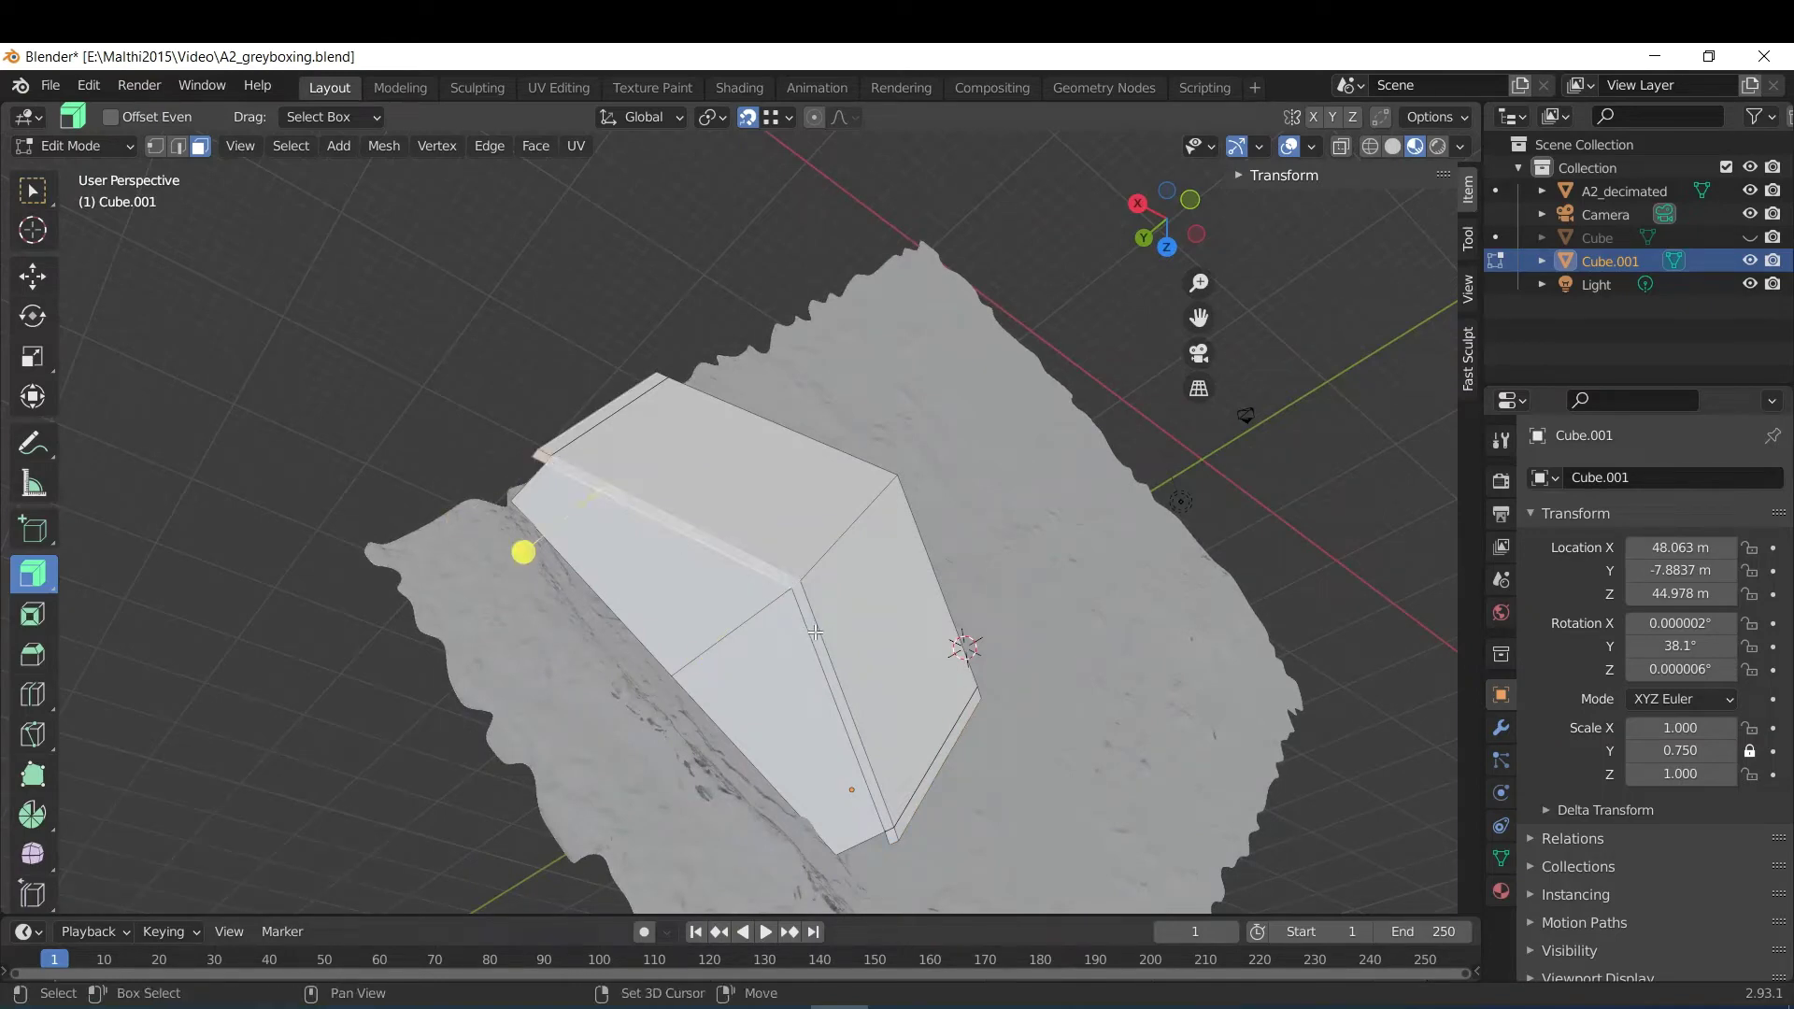
shift+click(873, 793)
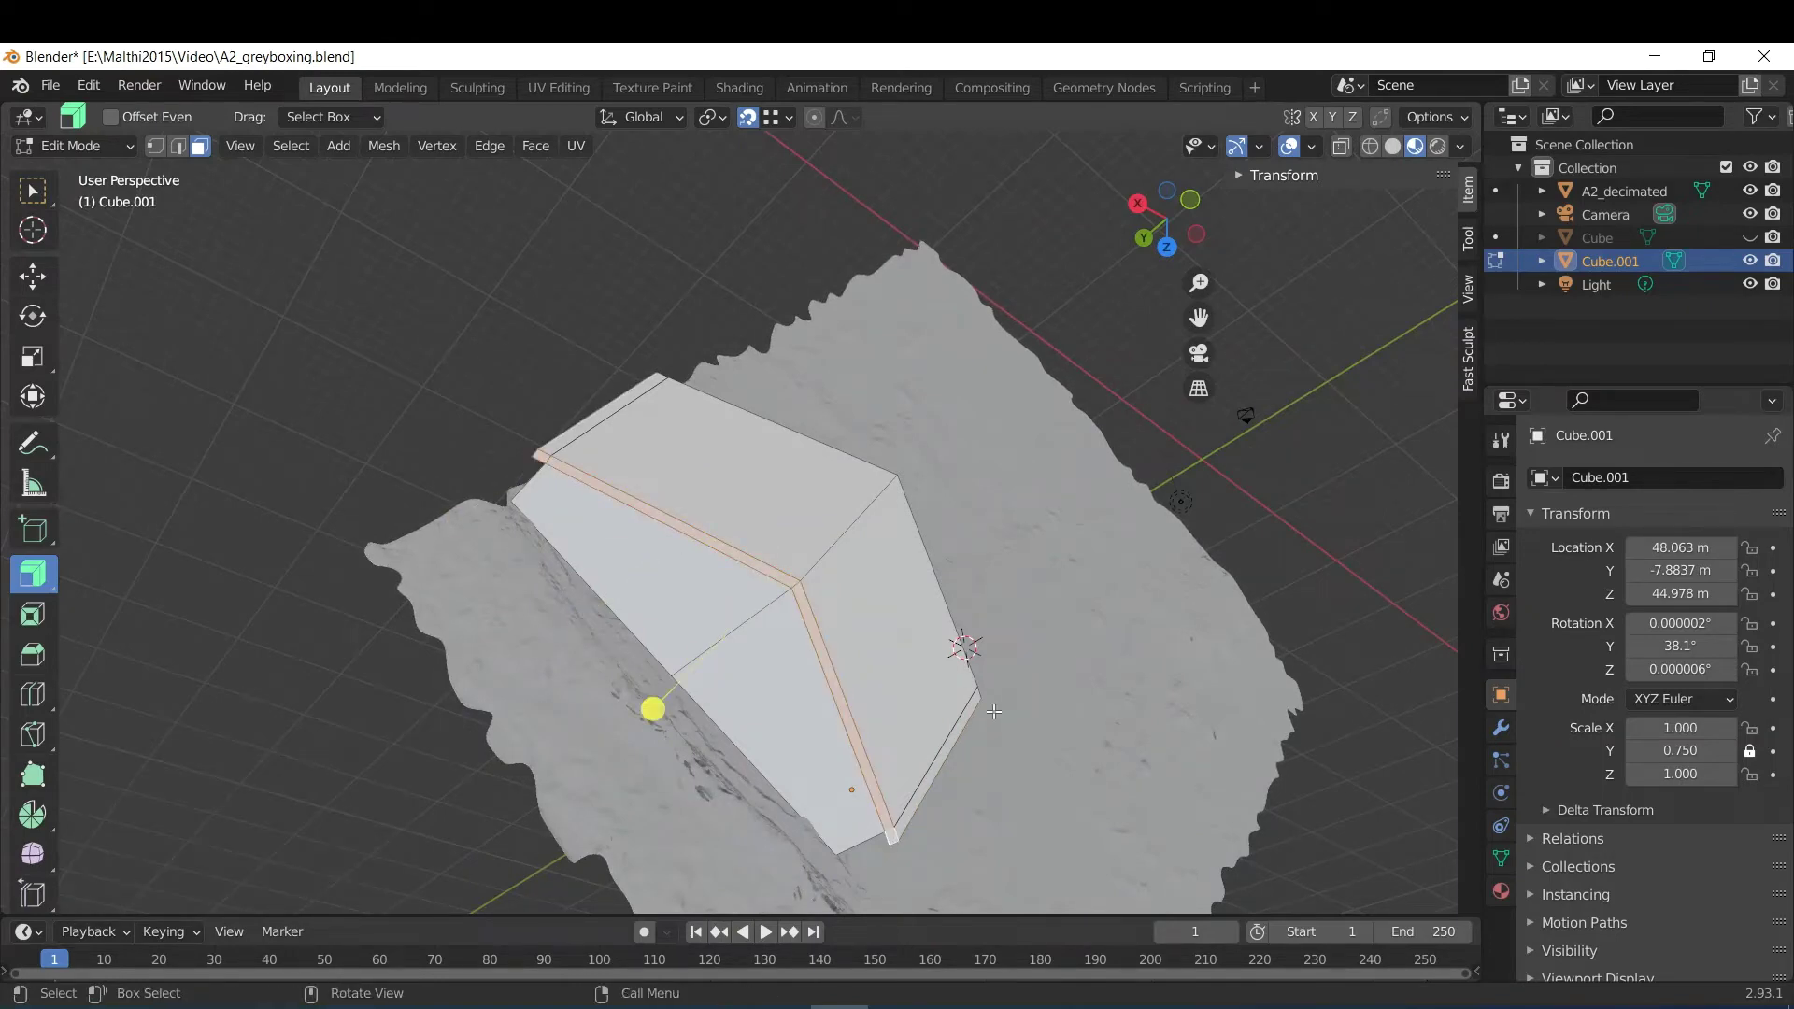
middle_drag(891, 833, 783, 281)
shift+click(770, 516)
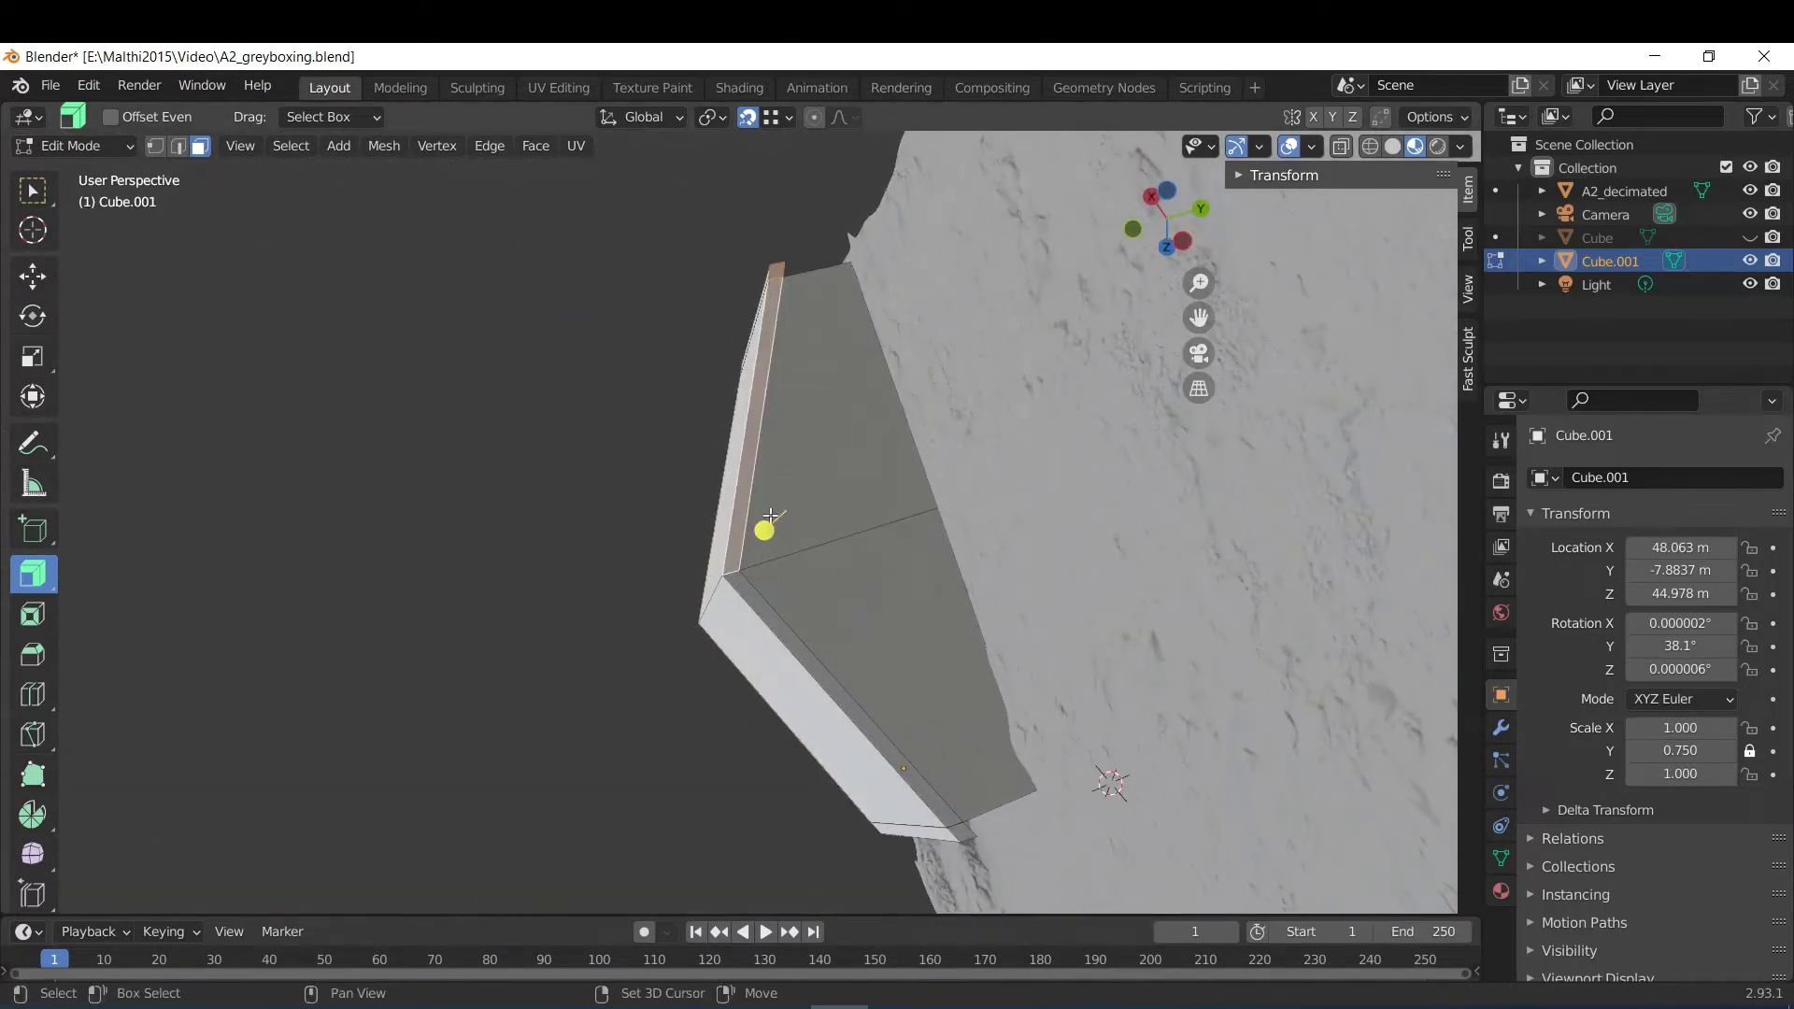
shift+click(961, 827)
Extrude the selected edge strips 0.3 m outward along their normals.
middle_drag(814, 727, 729, 484)
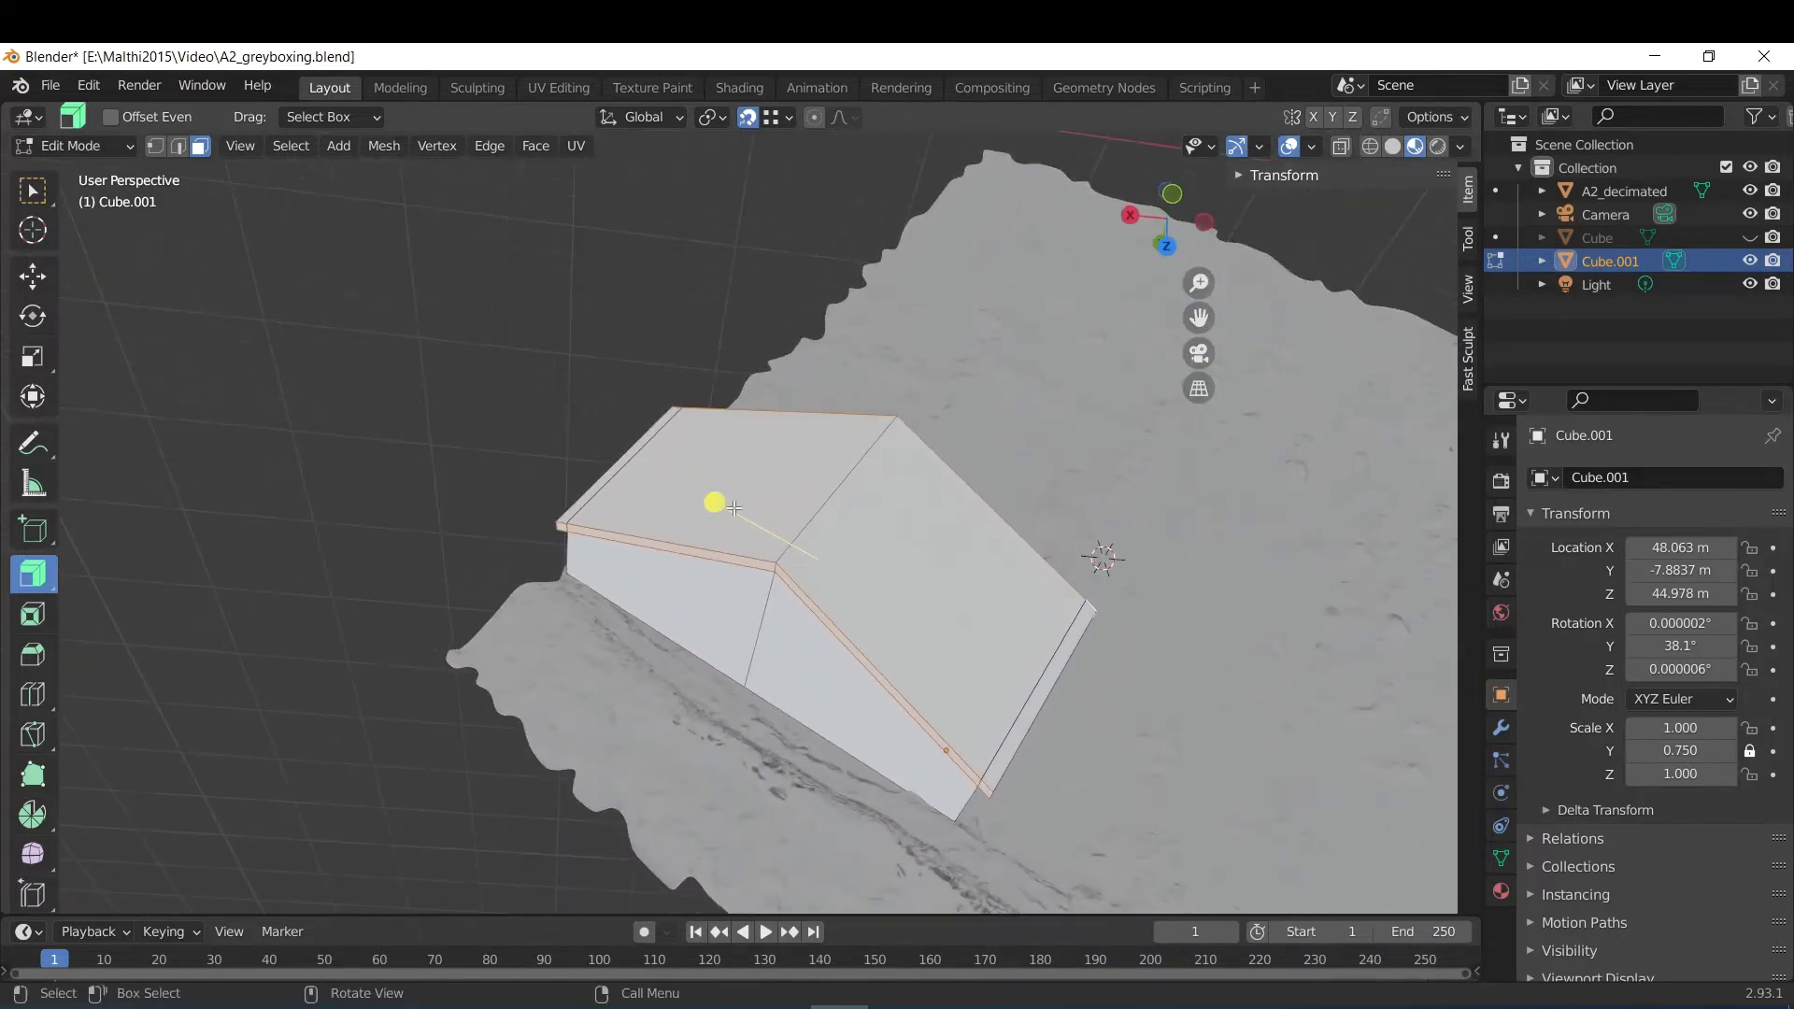
key(alt+s)
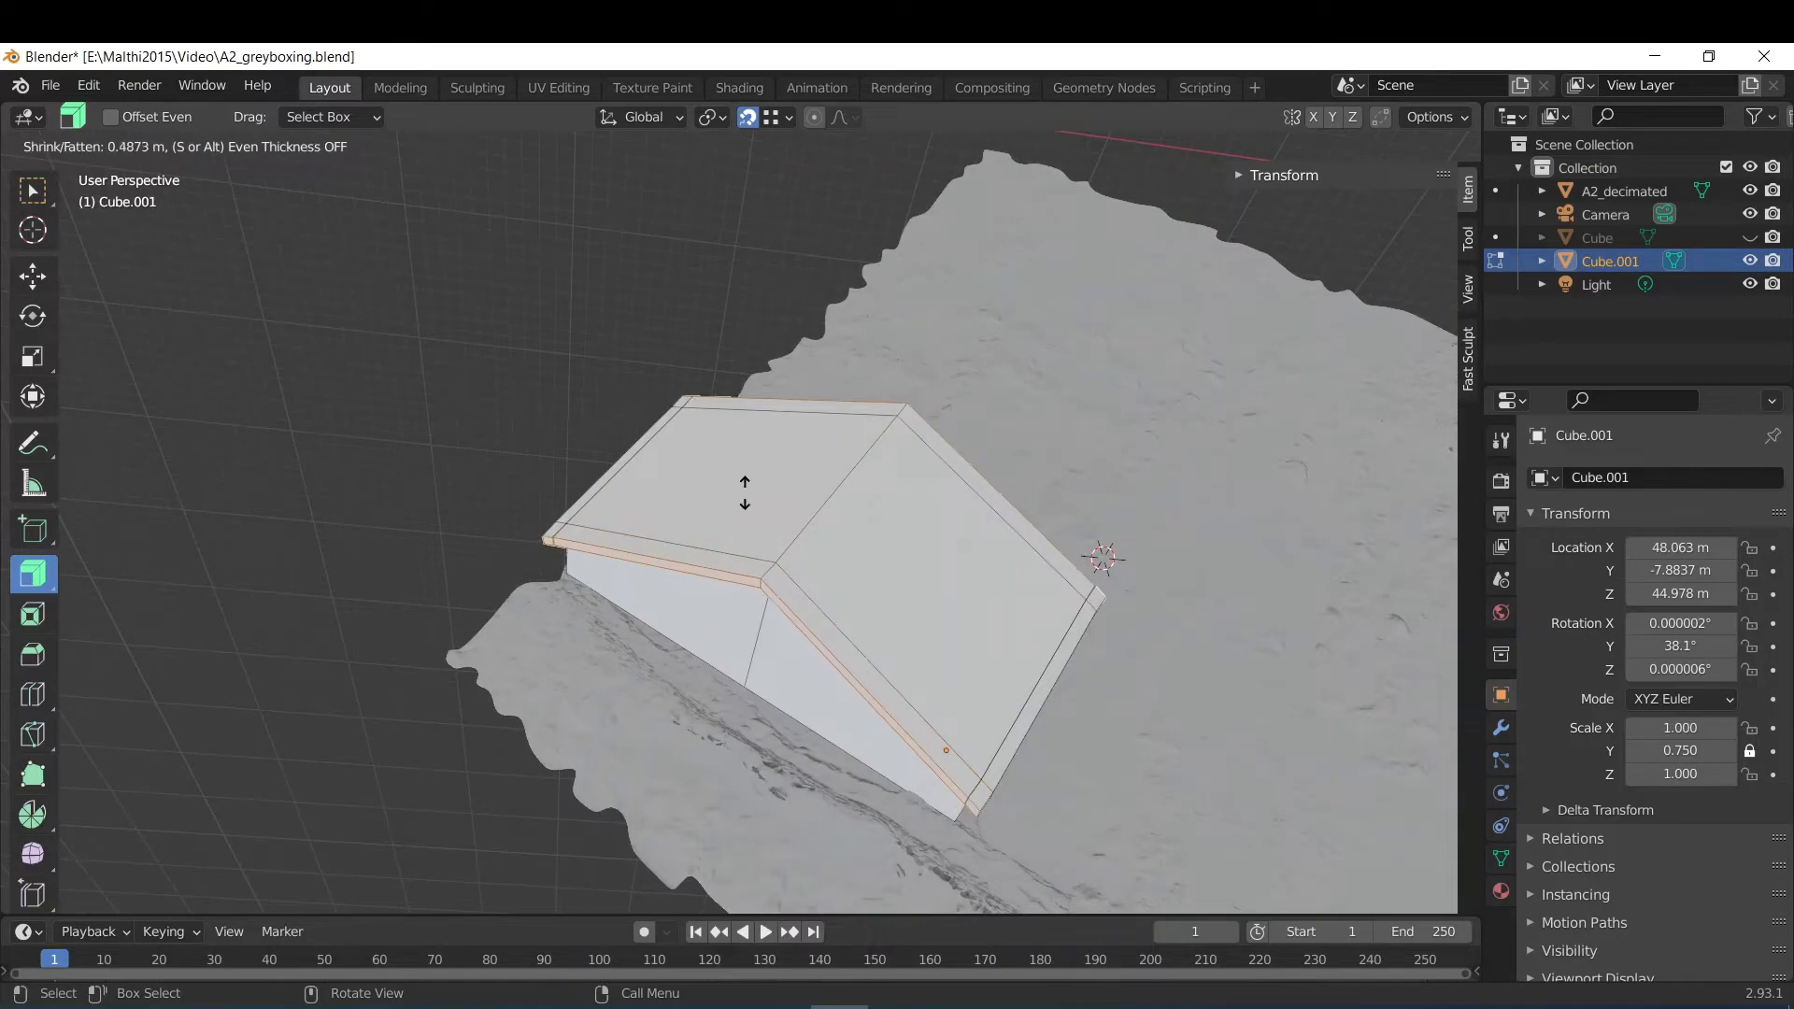
click(718, 500)
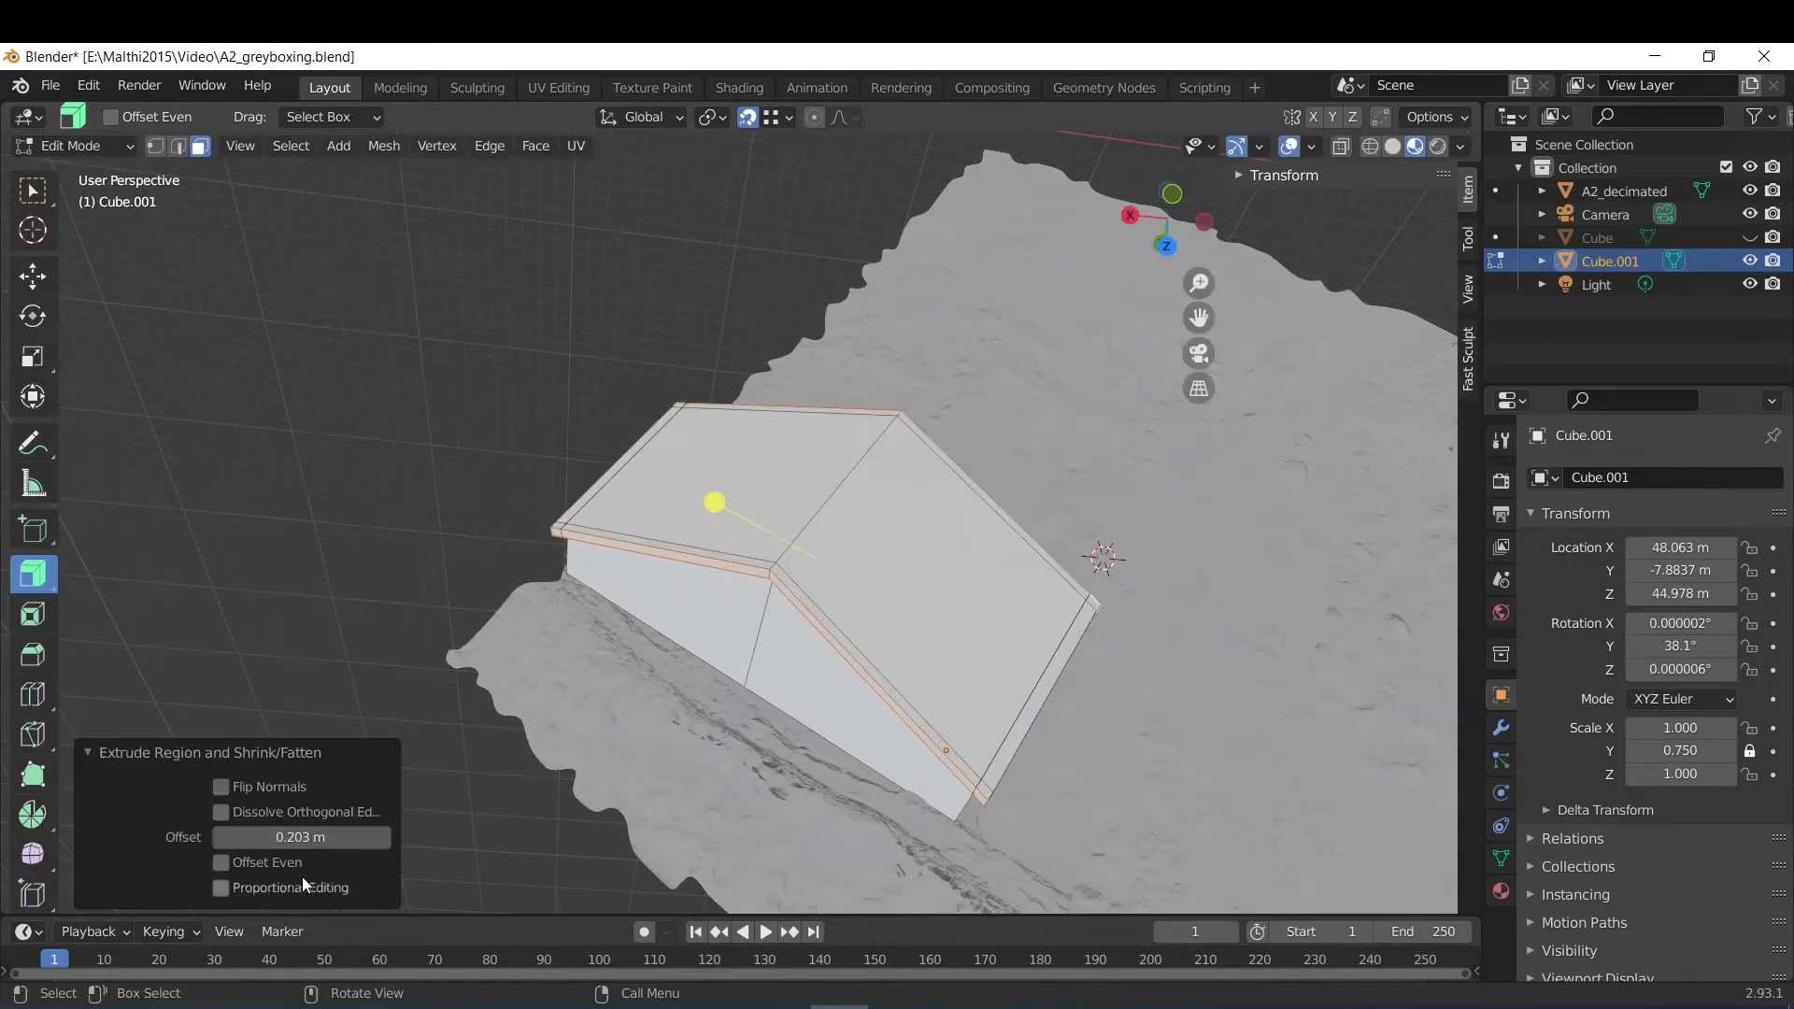
click(337, 838)
text(0.3)
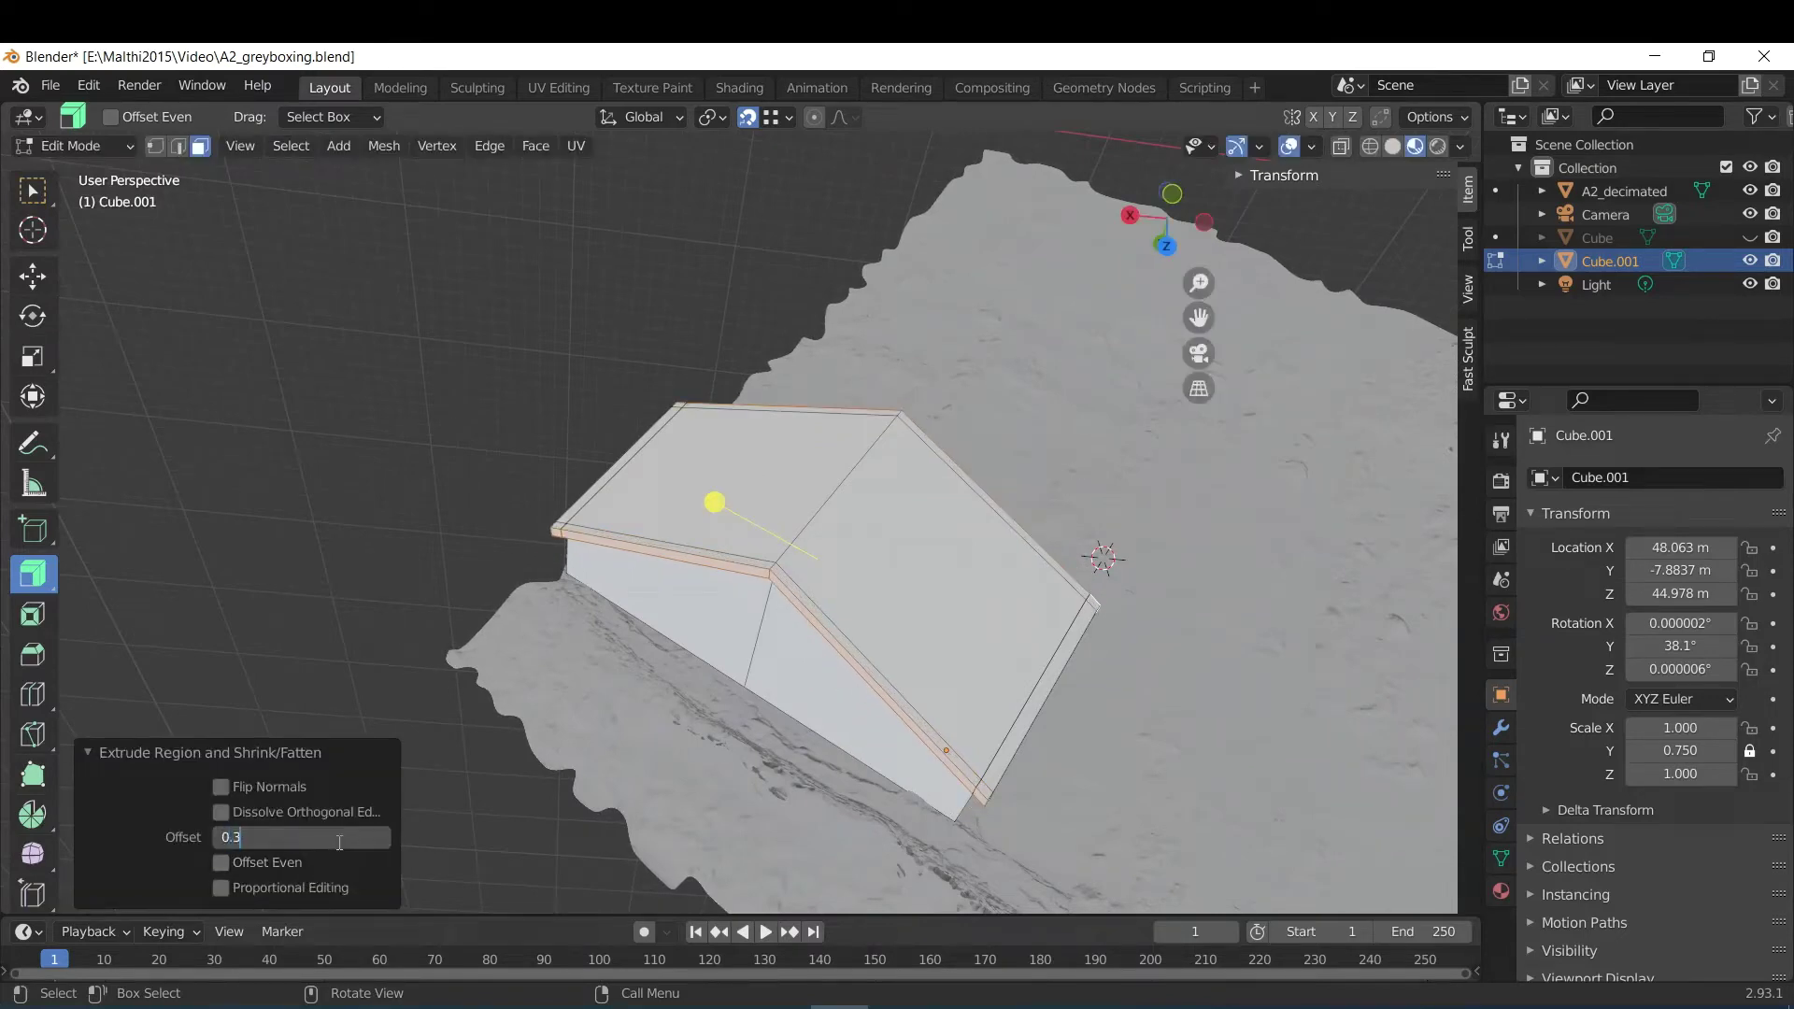
key(Return)
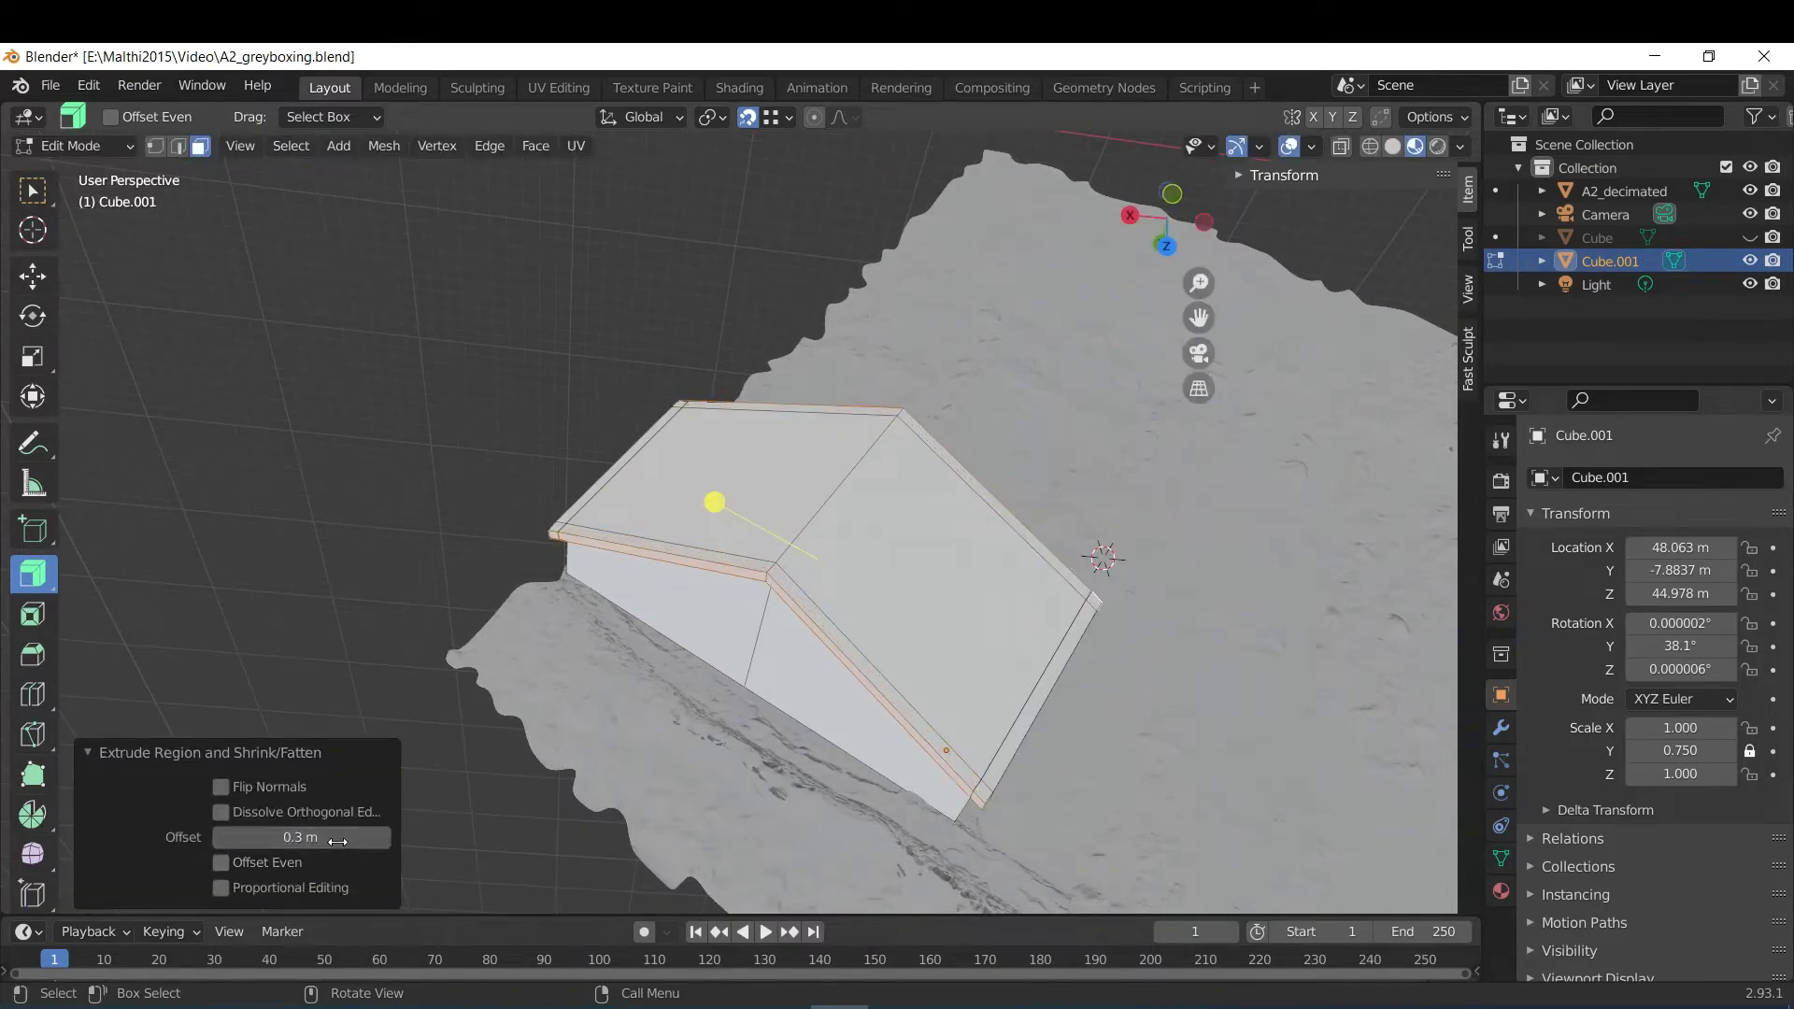
Deselect all faces and inspect the block's thickened edge.
click(331, 559)
middle_drag(681, 580, 942, 429)
scroll(448, 463, up, 3)
scroll(448, 464, up, 3)
scroll(448, 463, down, 1)
middle_drag(448, 463, 799, 572)
Box-select the wide roof-edge face strip and the thin diagonal strip.
scroll(798, 573, up, 3)
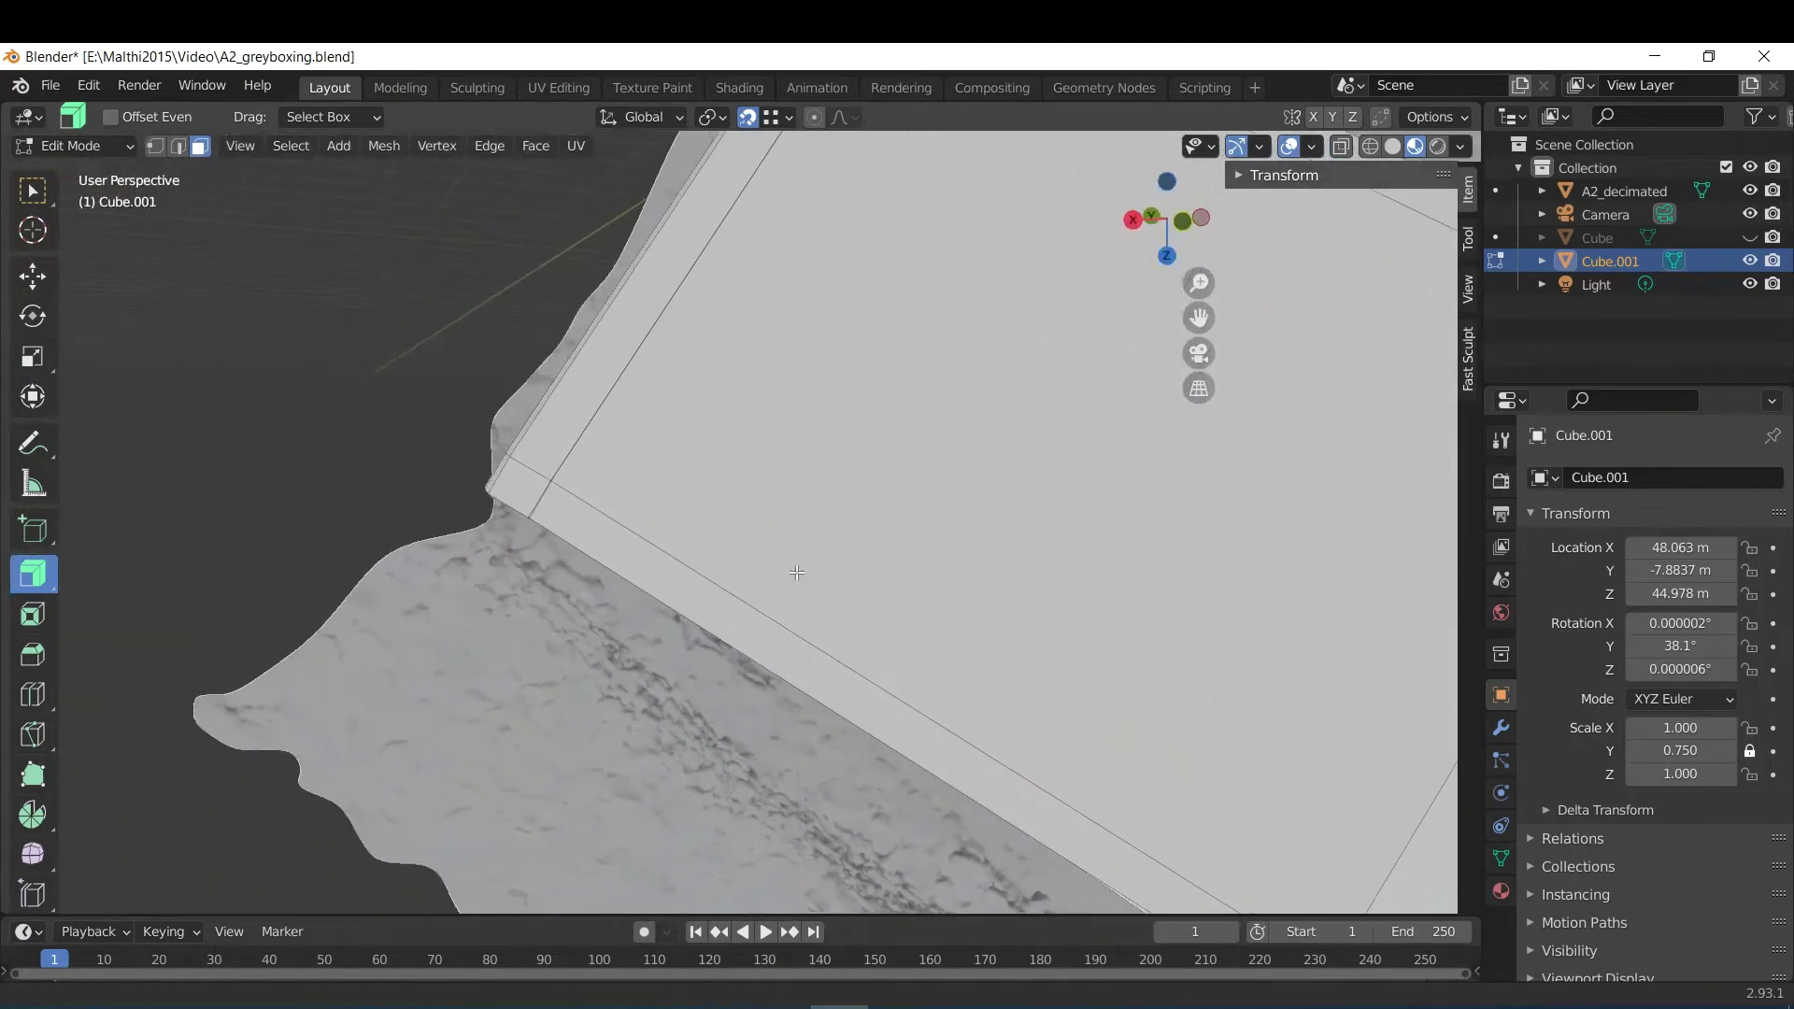
scroll(469, 523, up, 4)
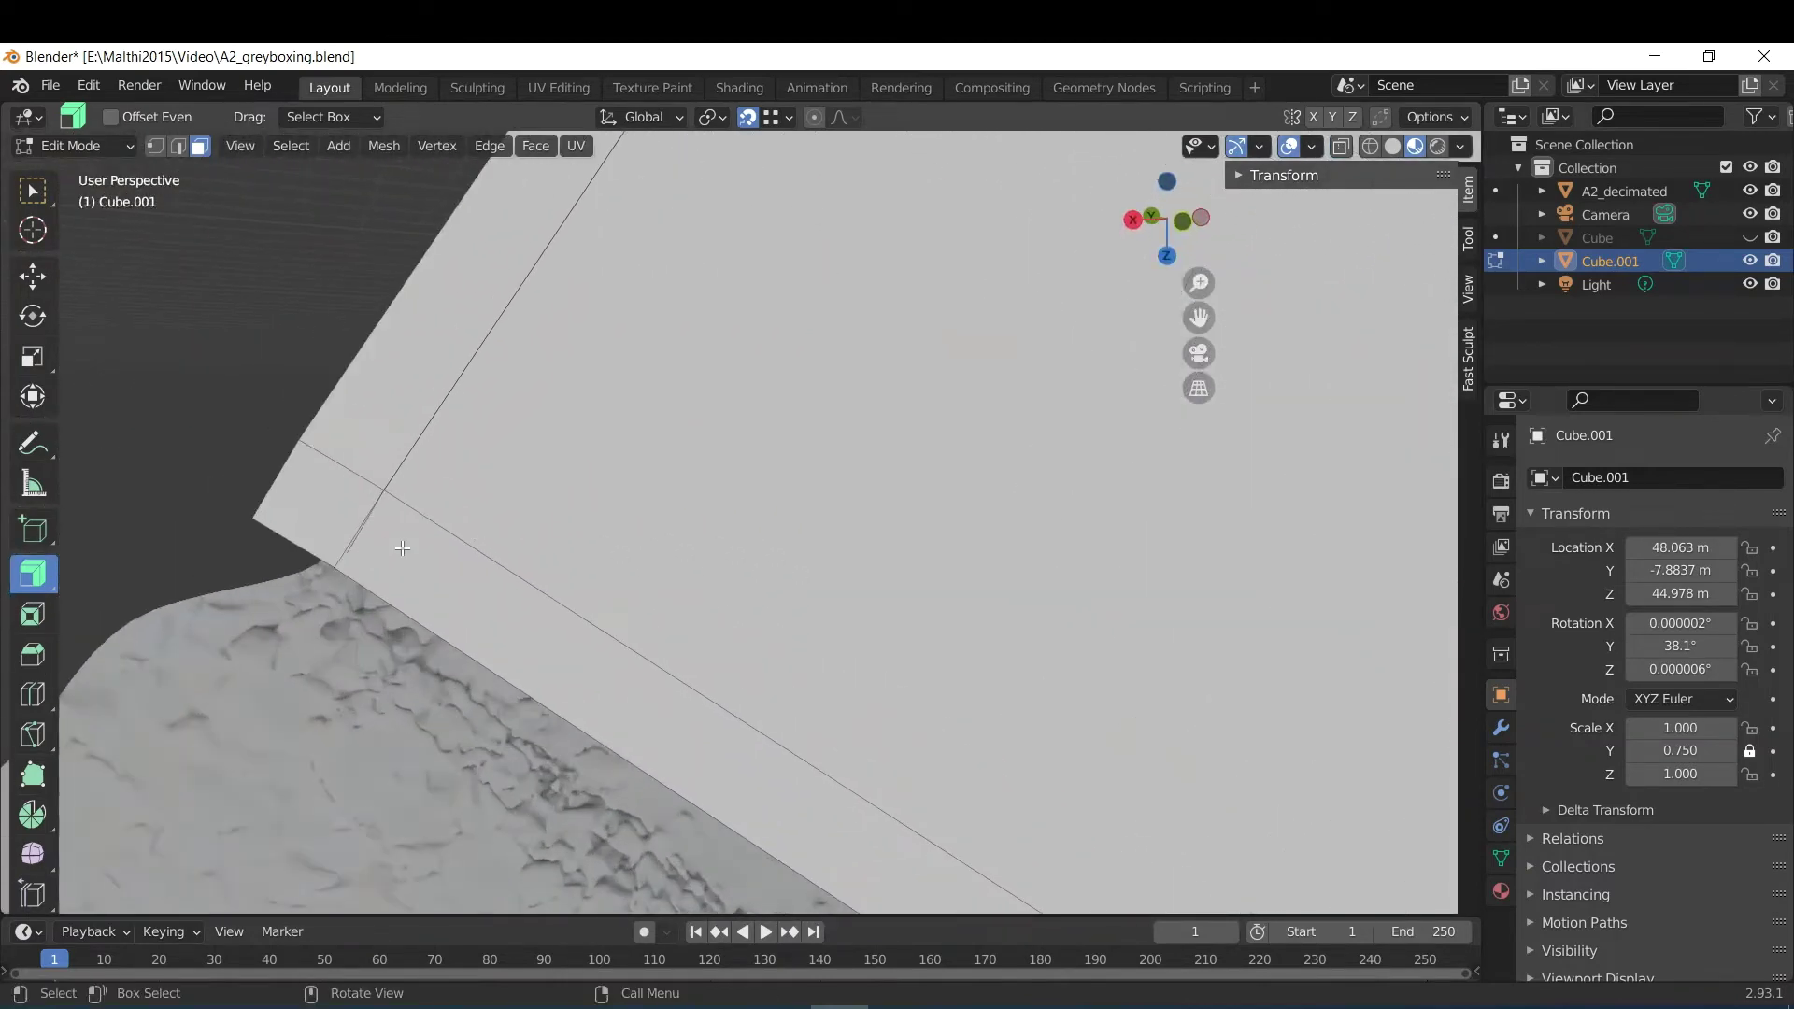
middle_drag(402, 546, 365, 309)
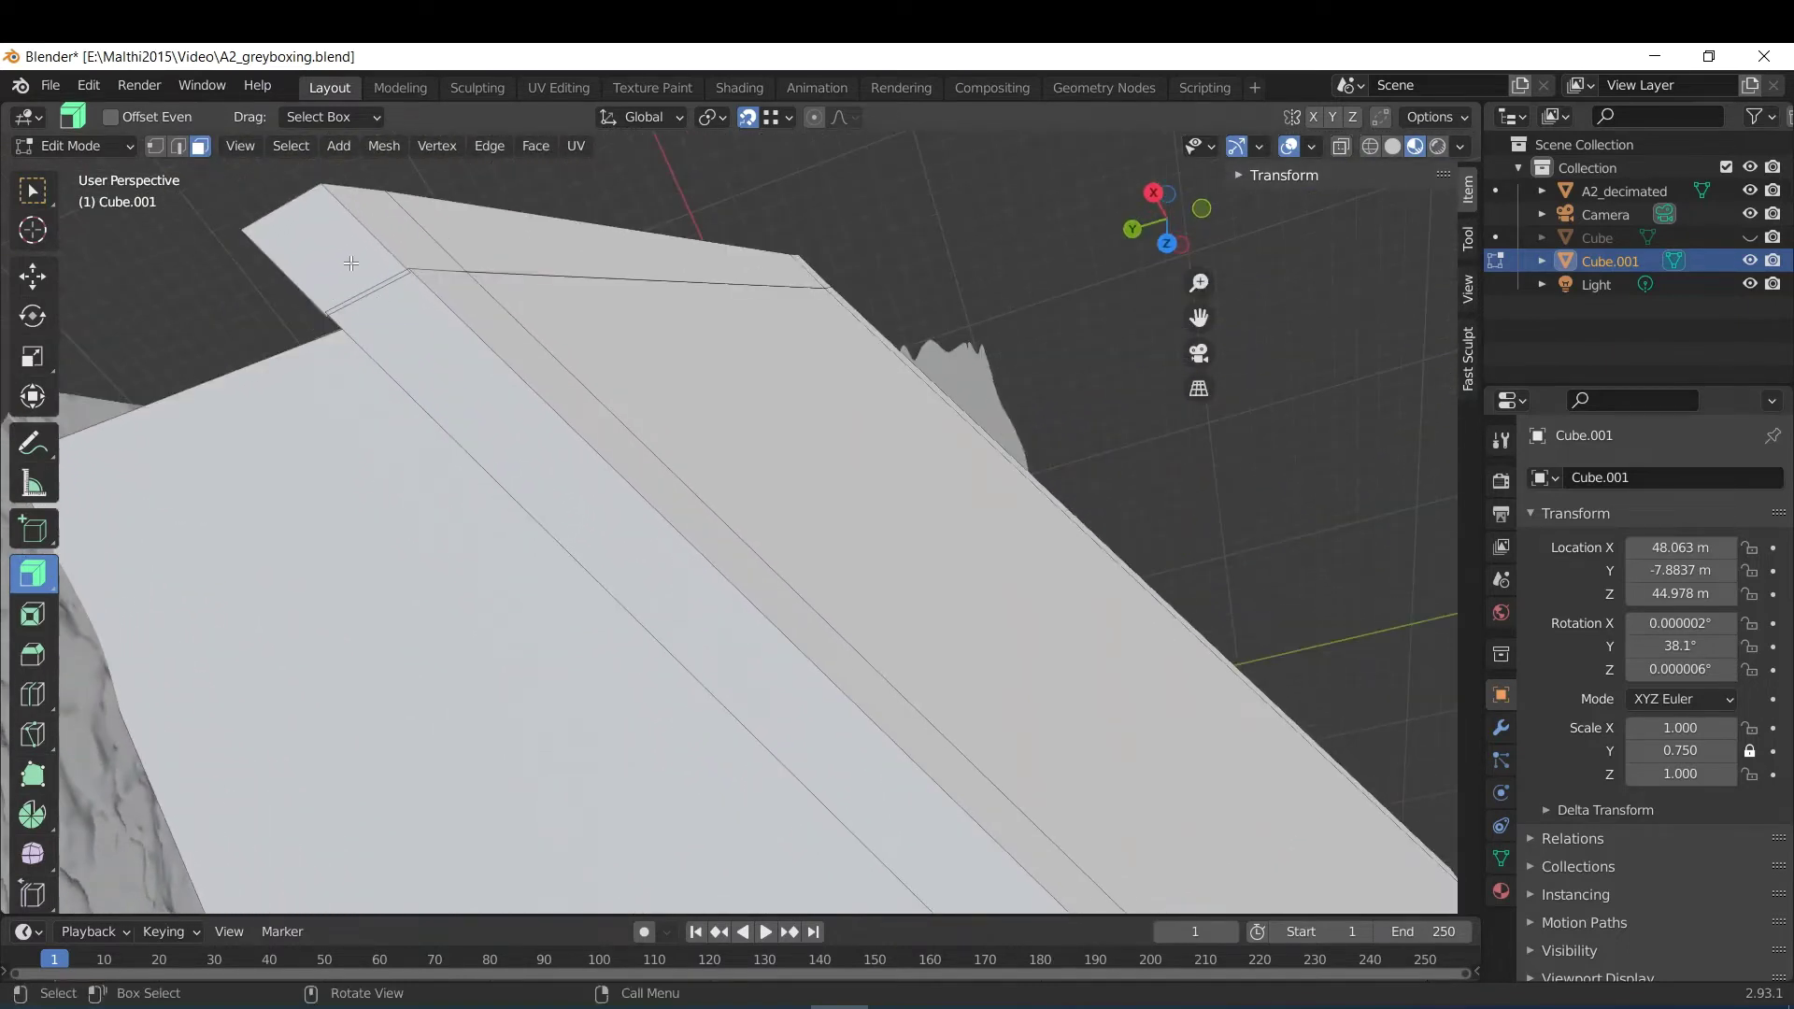
key(b)
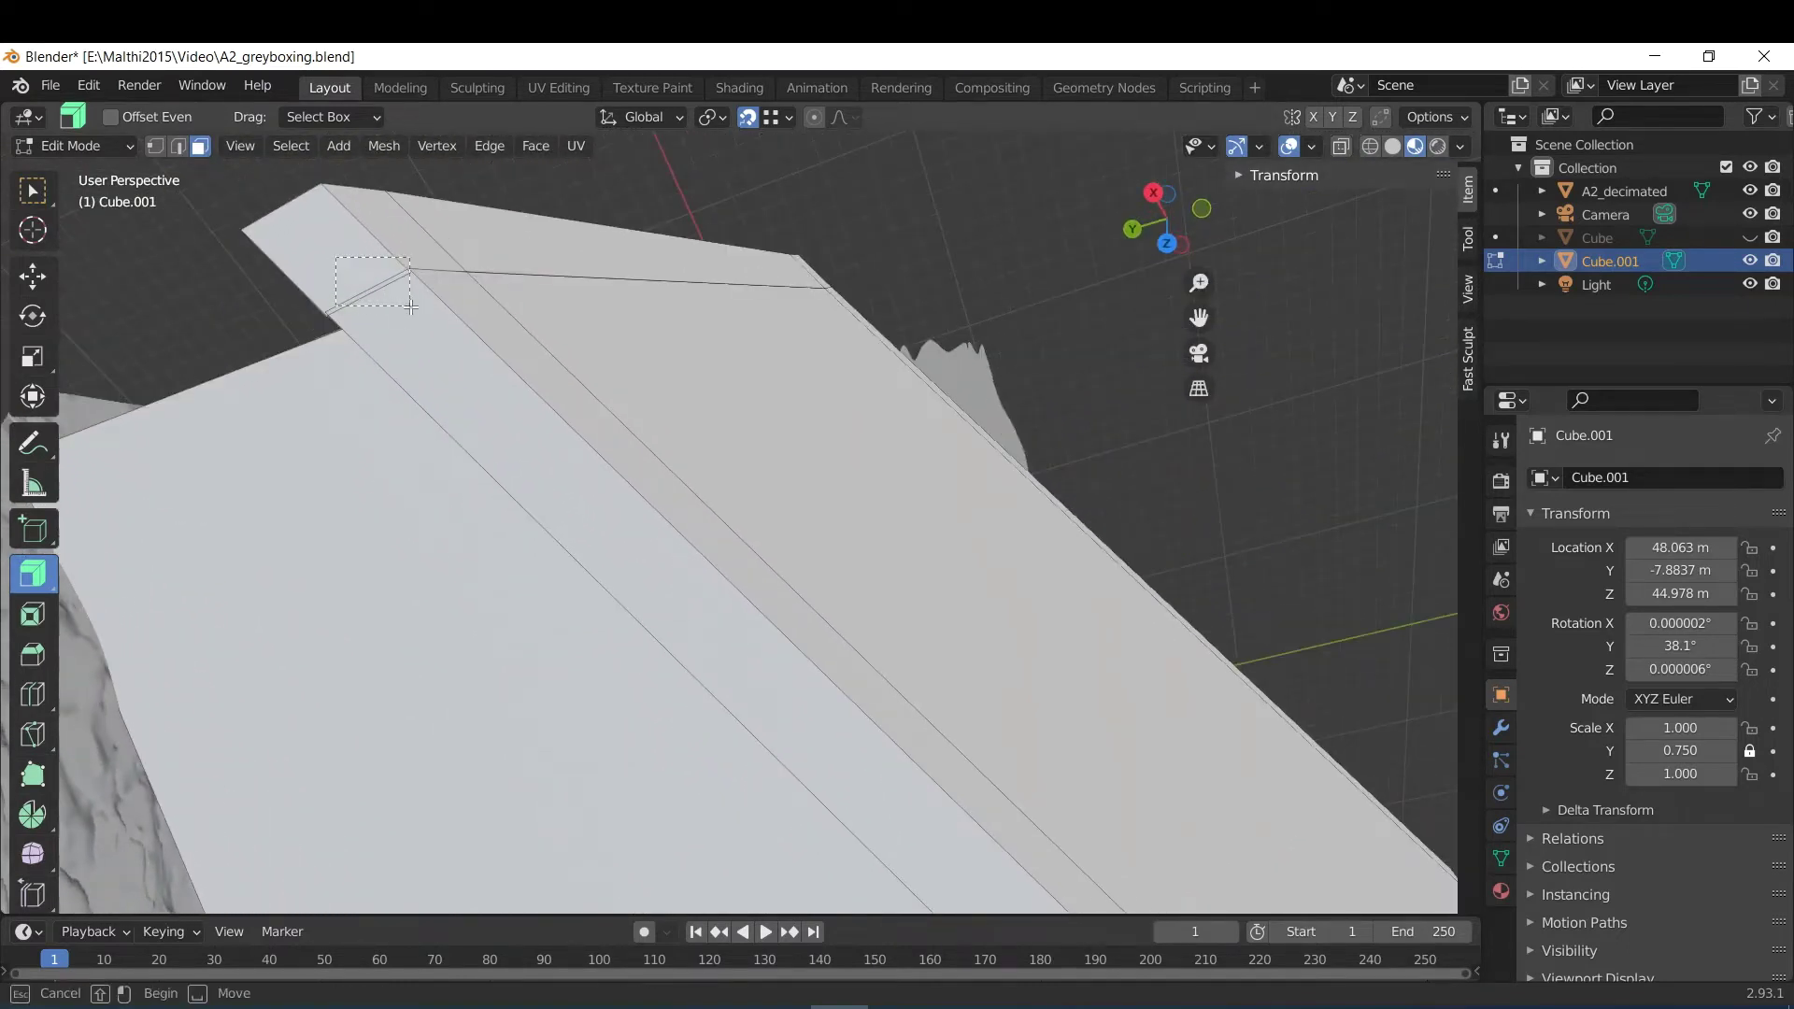
drag(335, 257, 412, 308)
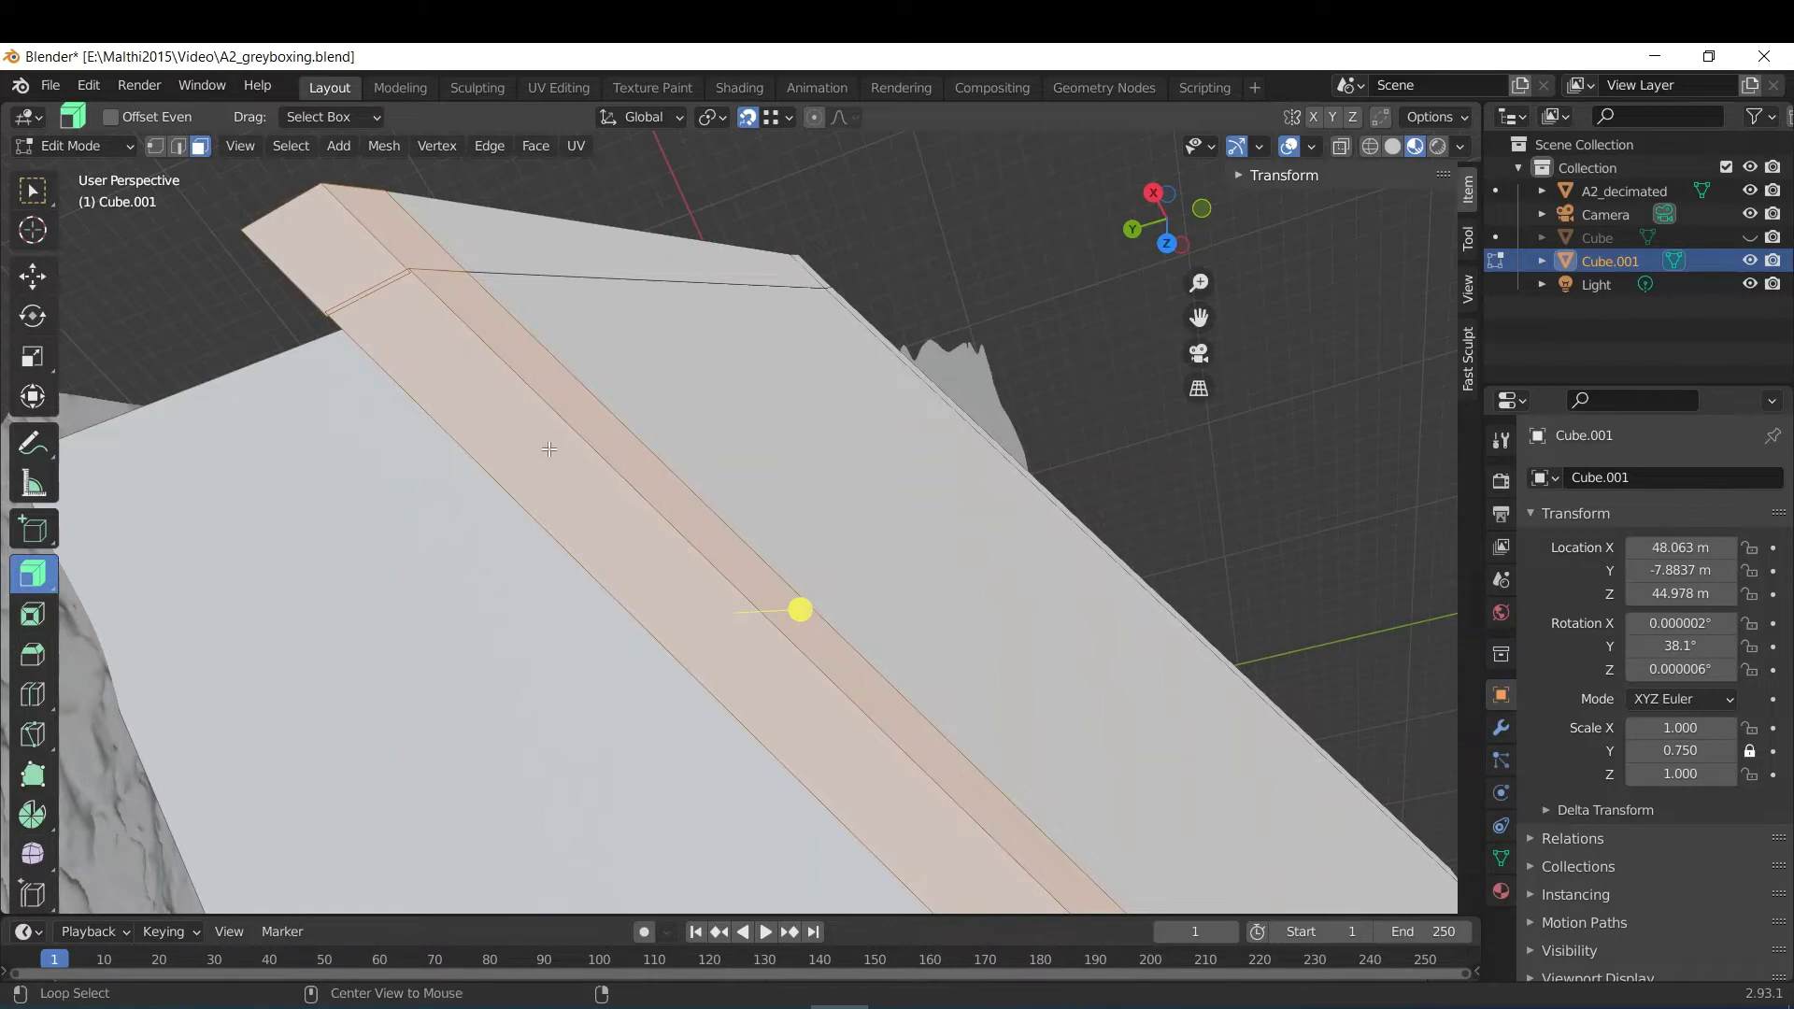
shift+click(404, 306)
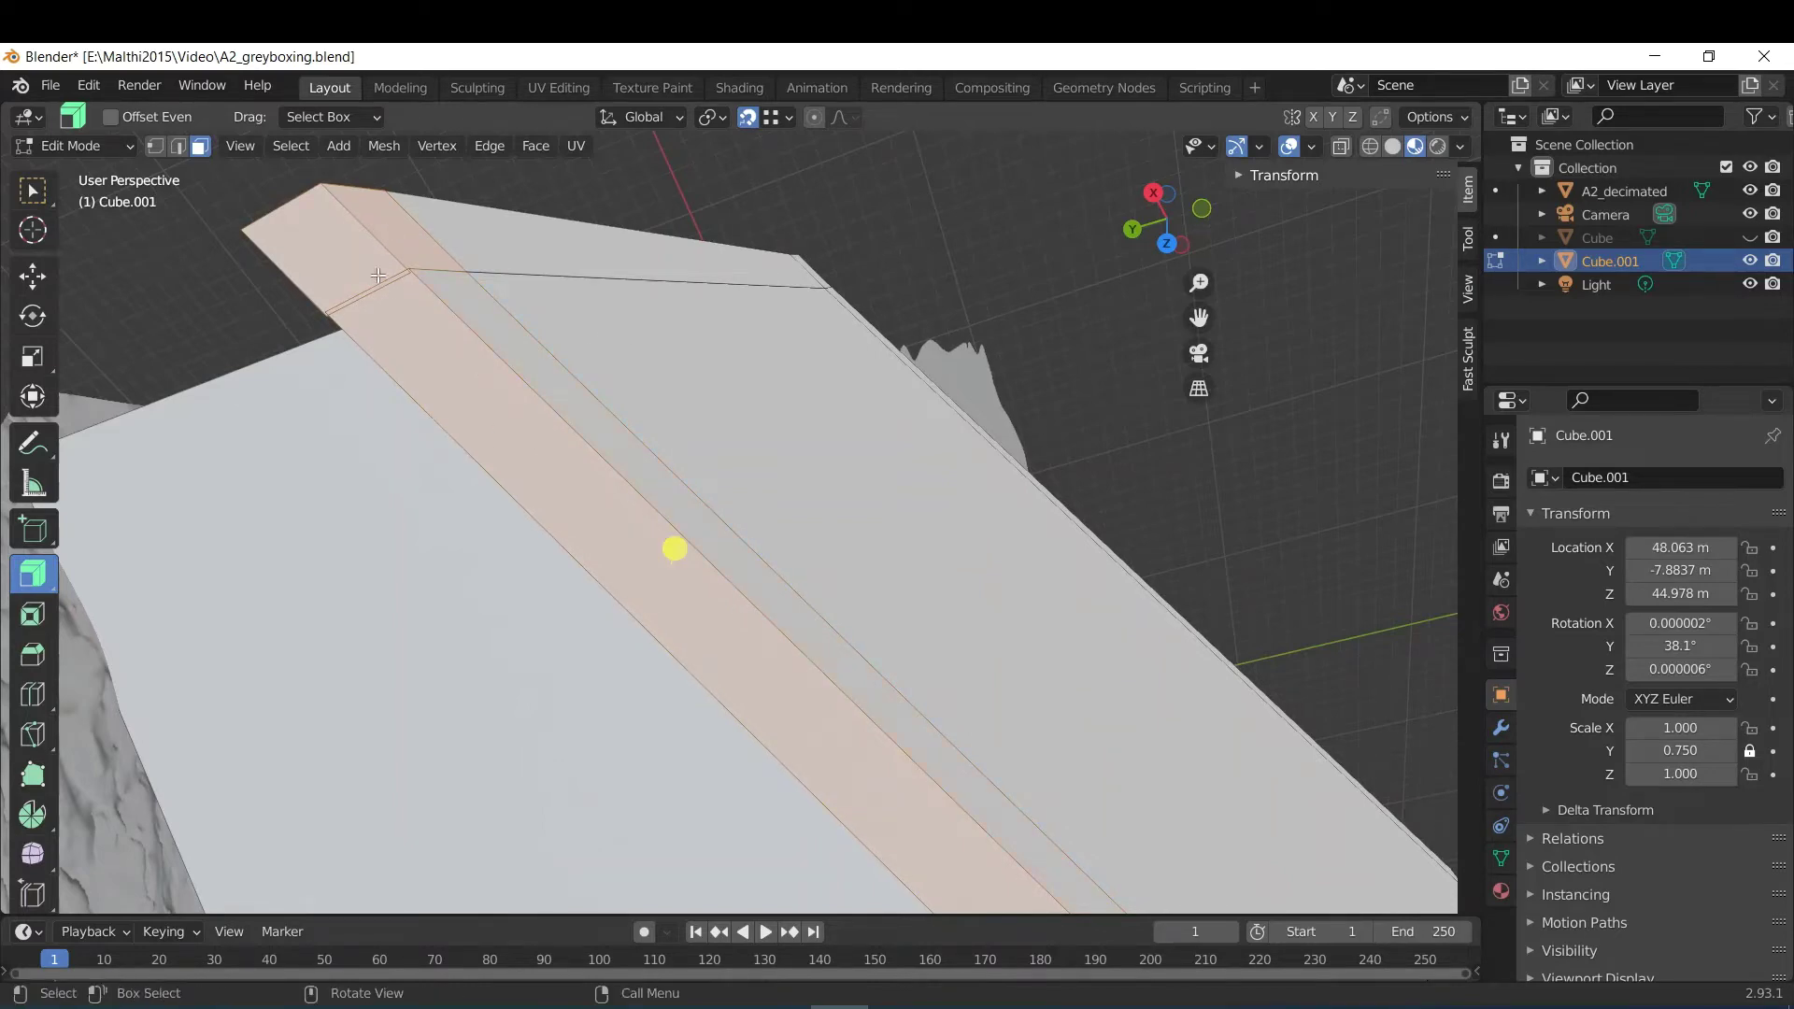
key(b)
drag(434, 323, 505, 361)
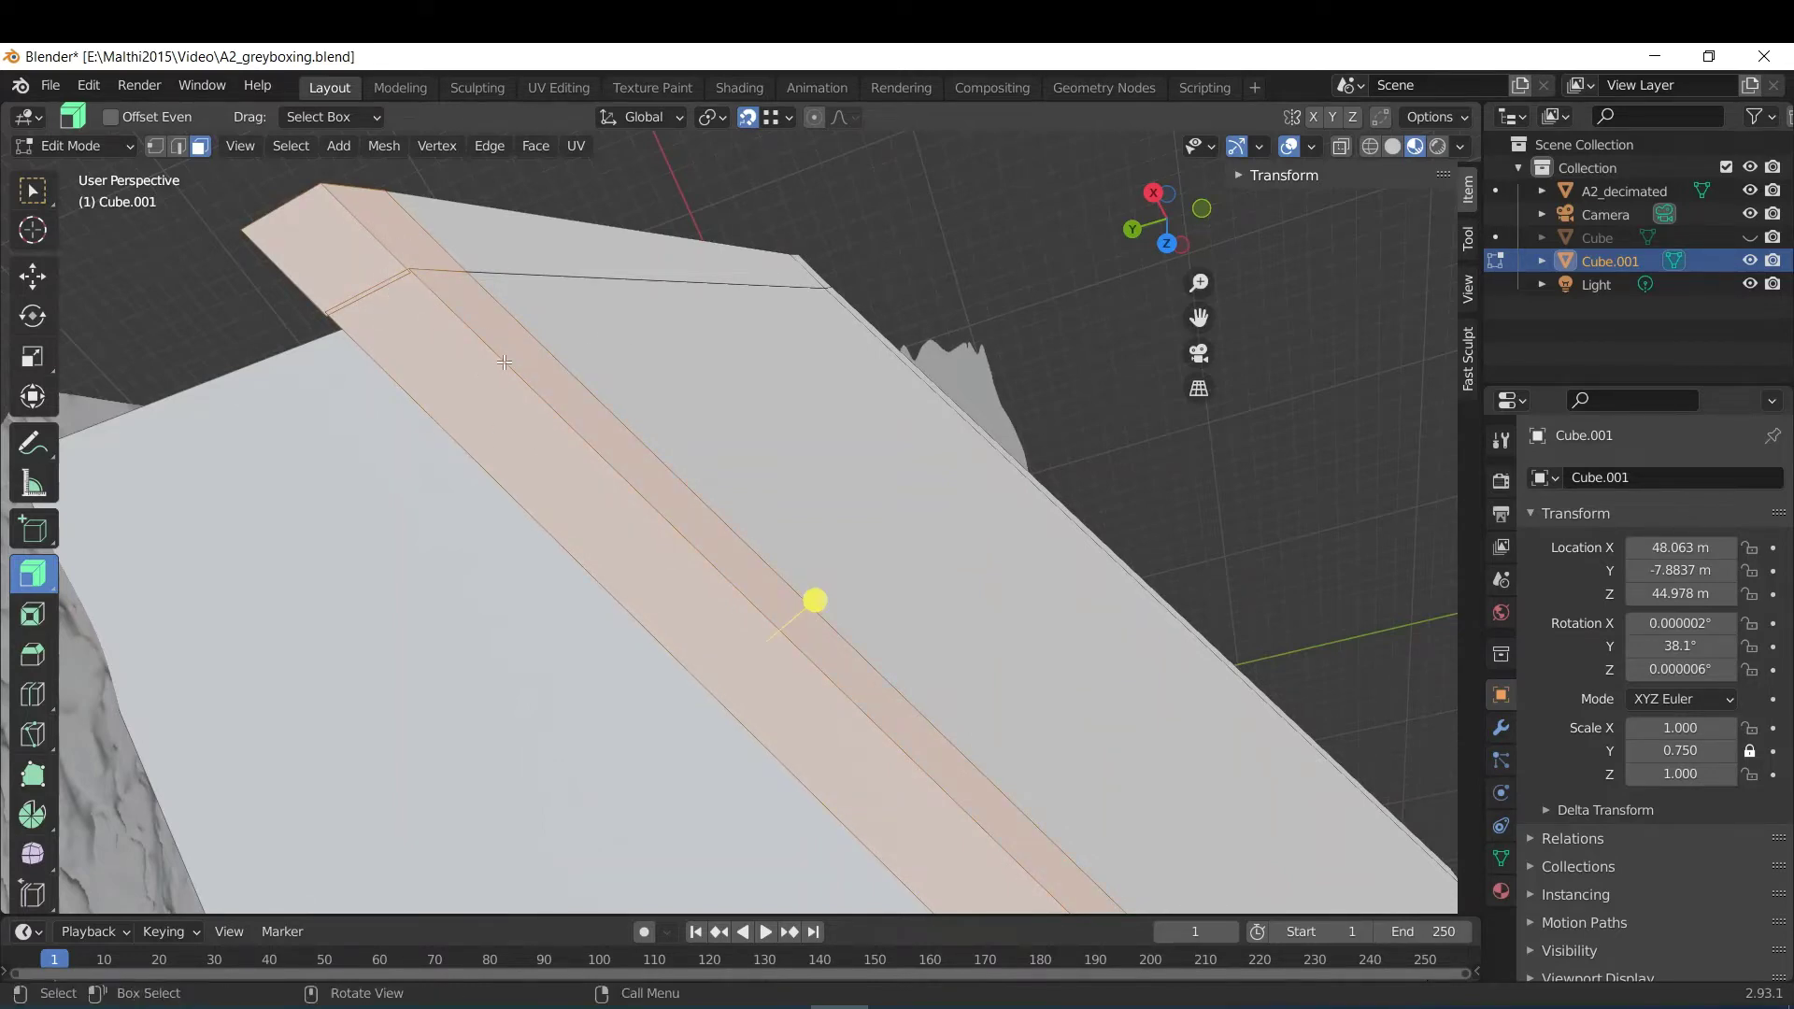
Merge by Distance on the selected faces with a 0.0201 m merge distance.
click(384, 146)
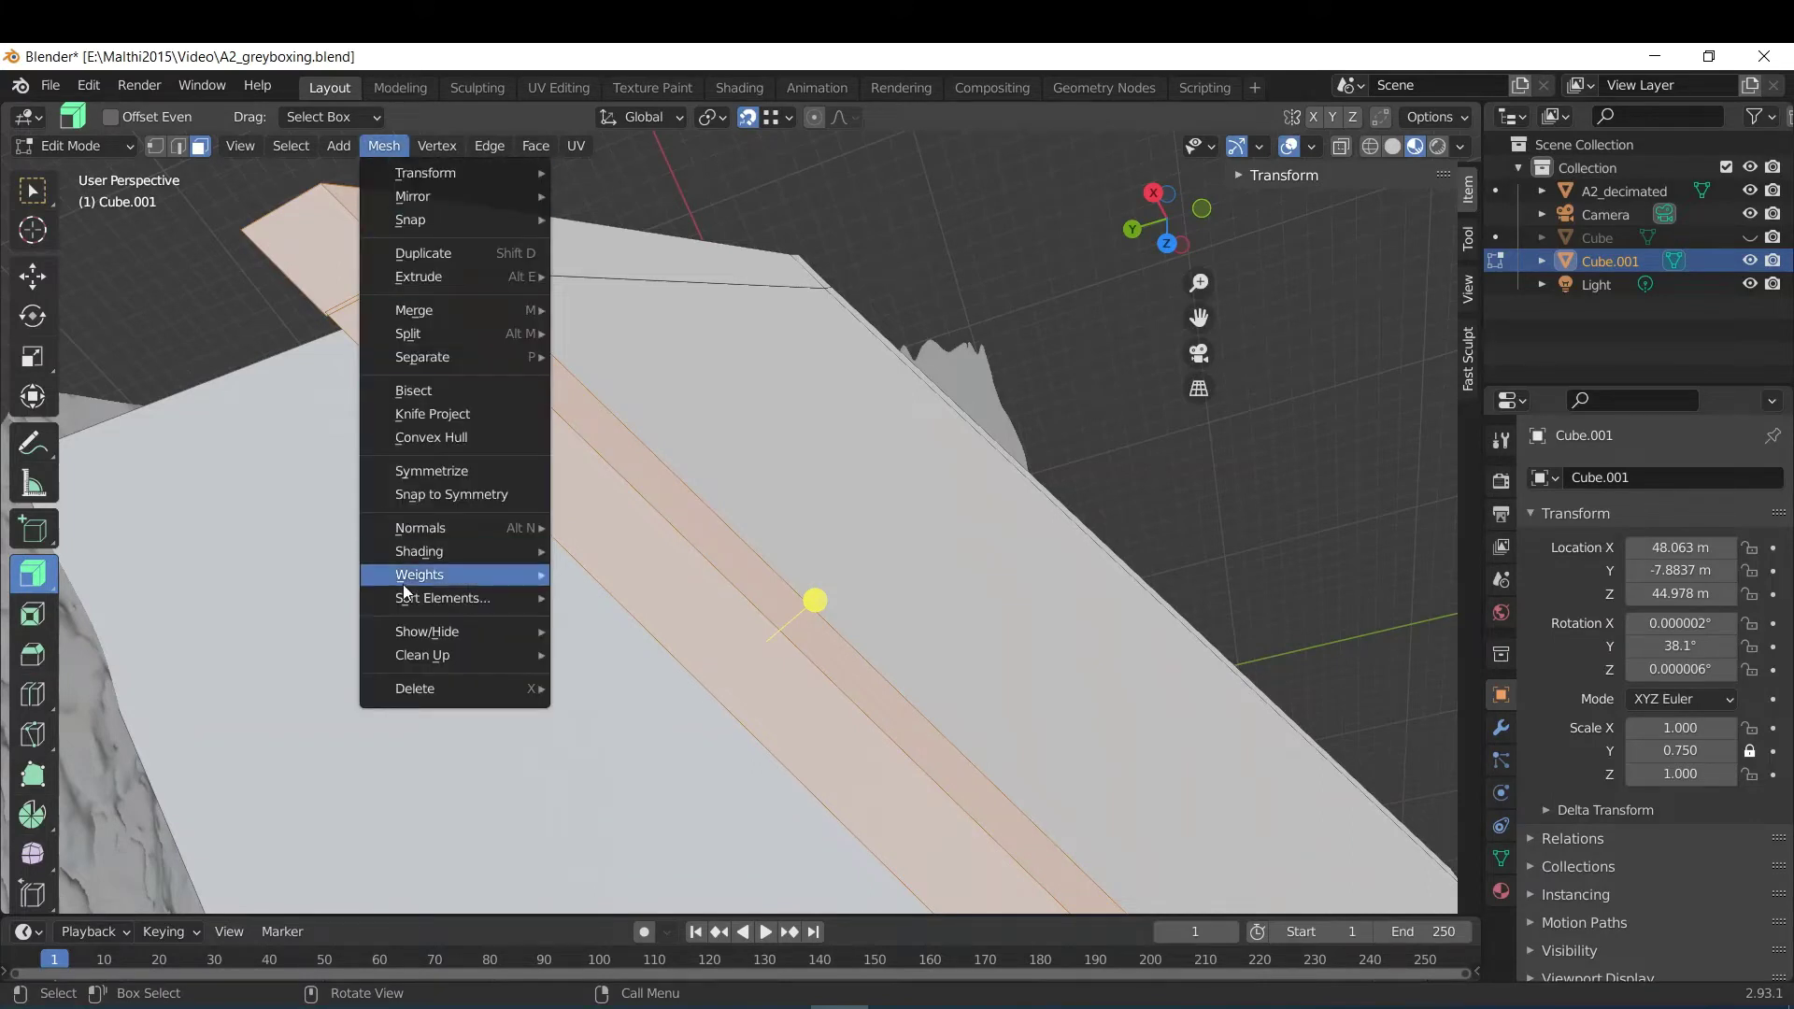
mouse_move(524, 655)
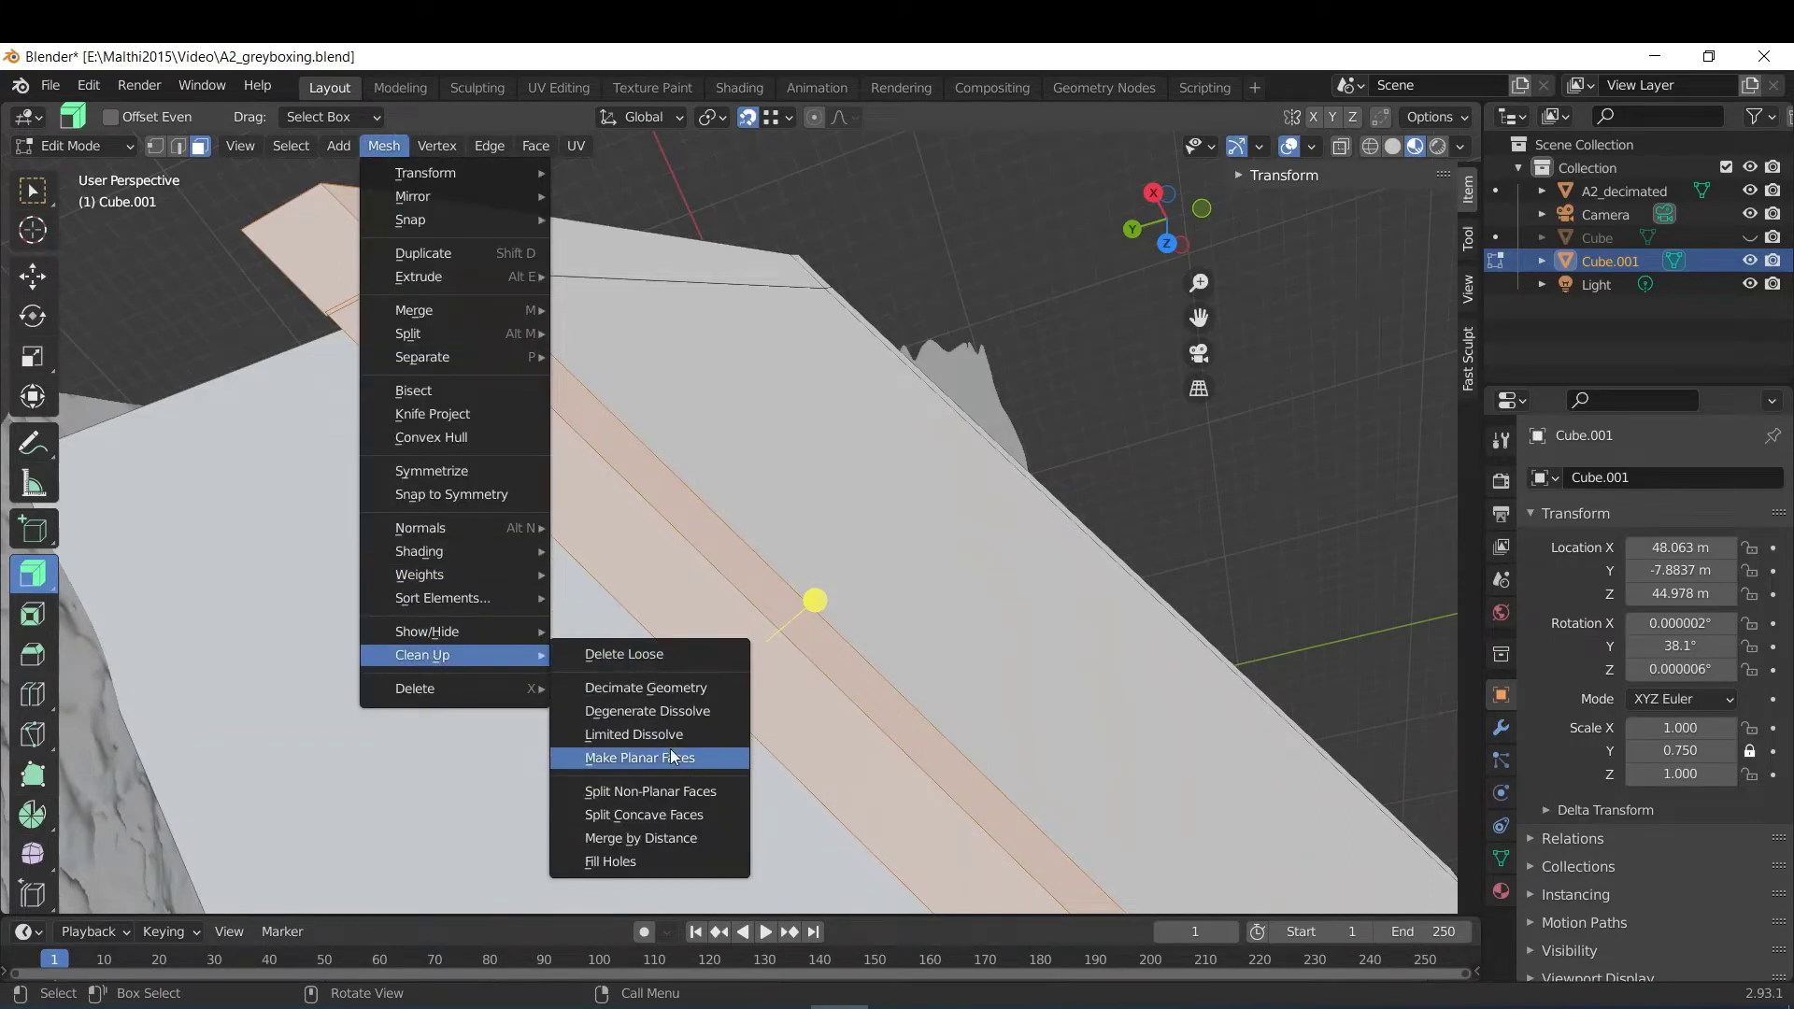
click(665, 839)
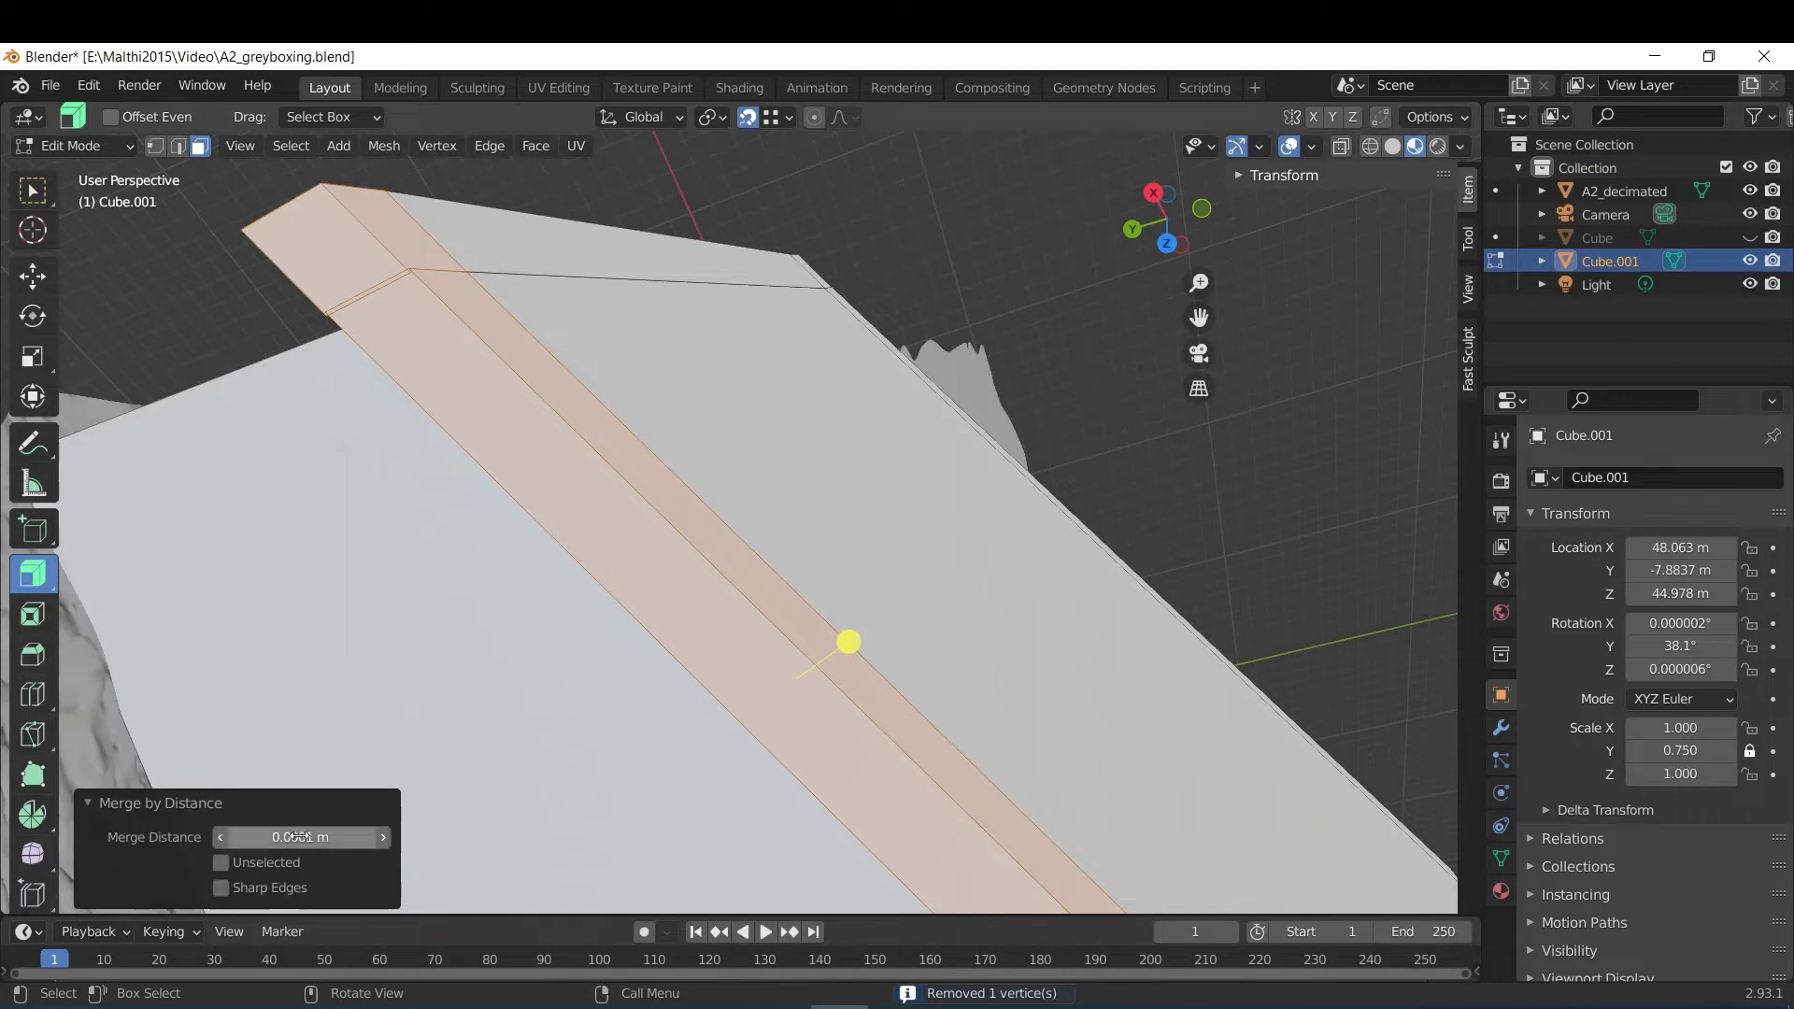
click(383, 837)
click(383, 837)
click(383, 837)
click(384, 837)
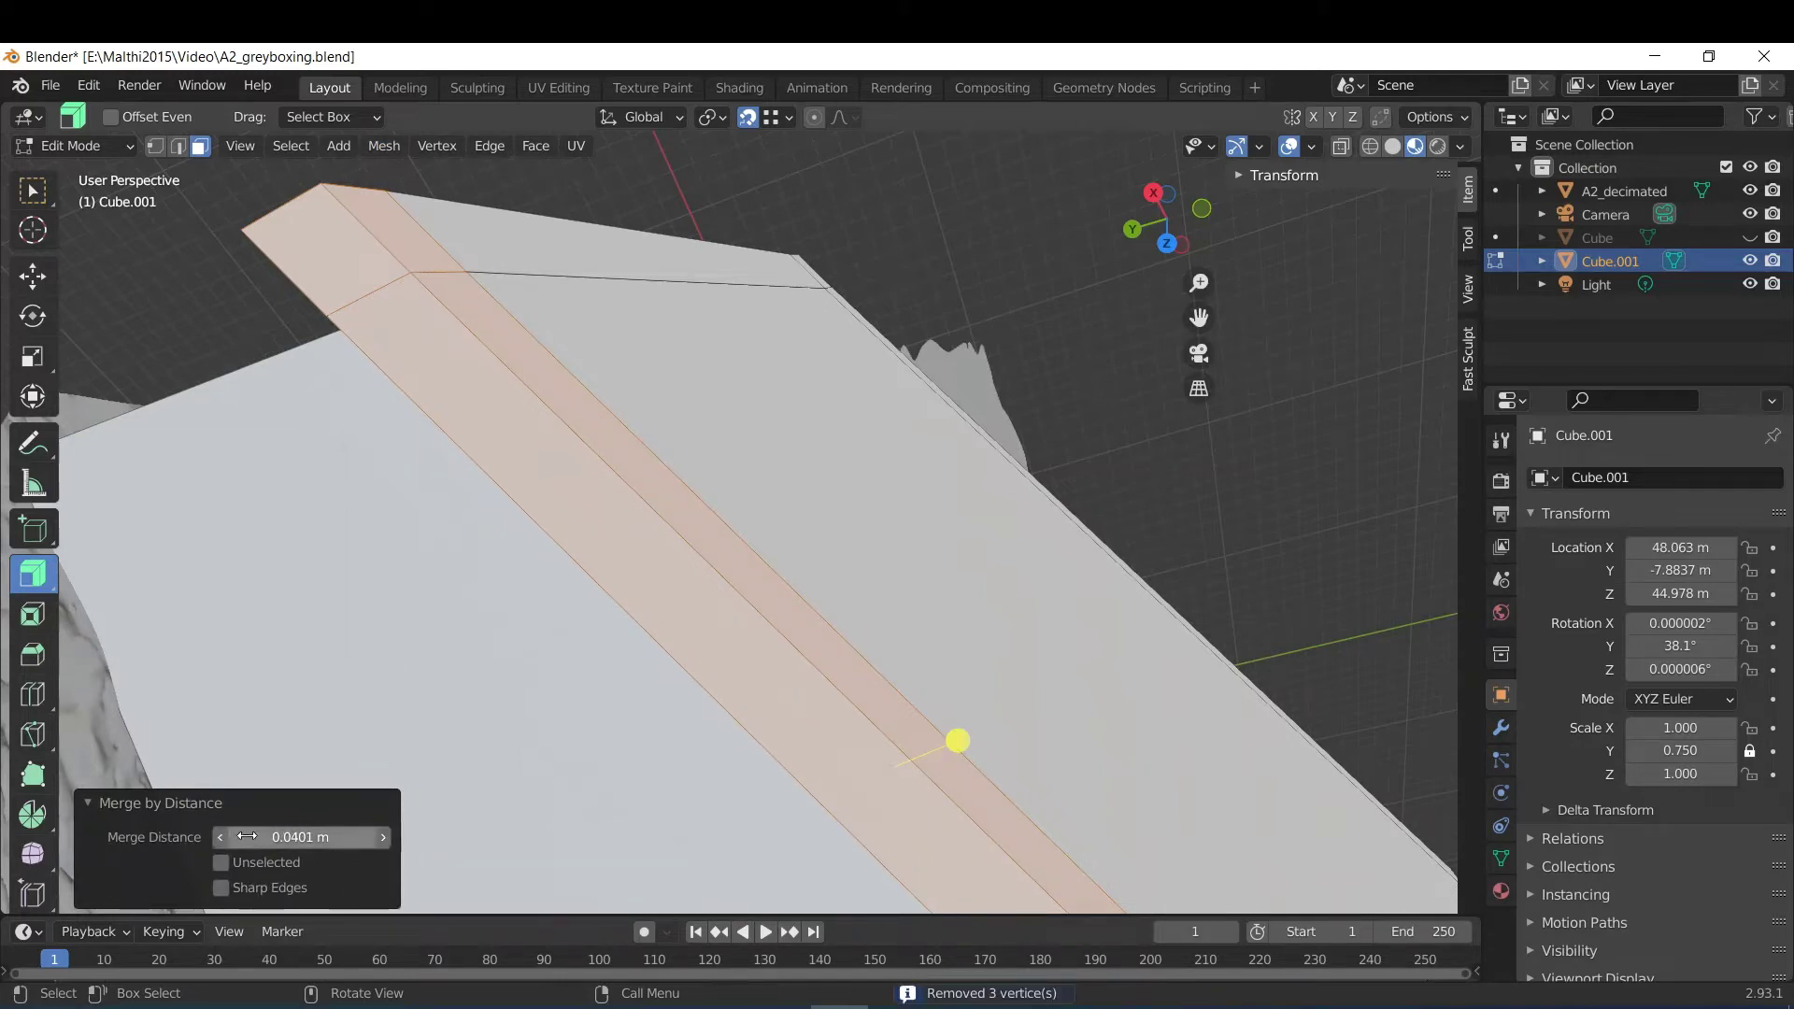
click(224, 837)
click(224, 837)
click(224, 837)
click(384, 837)
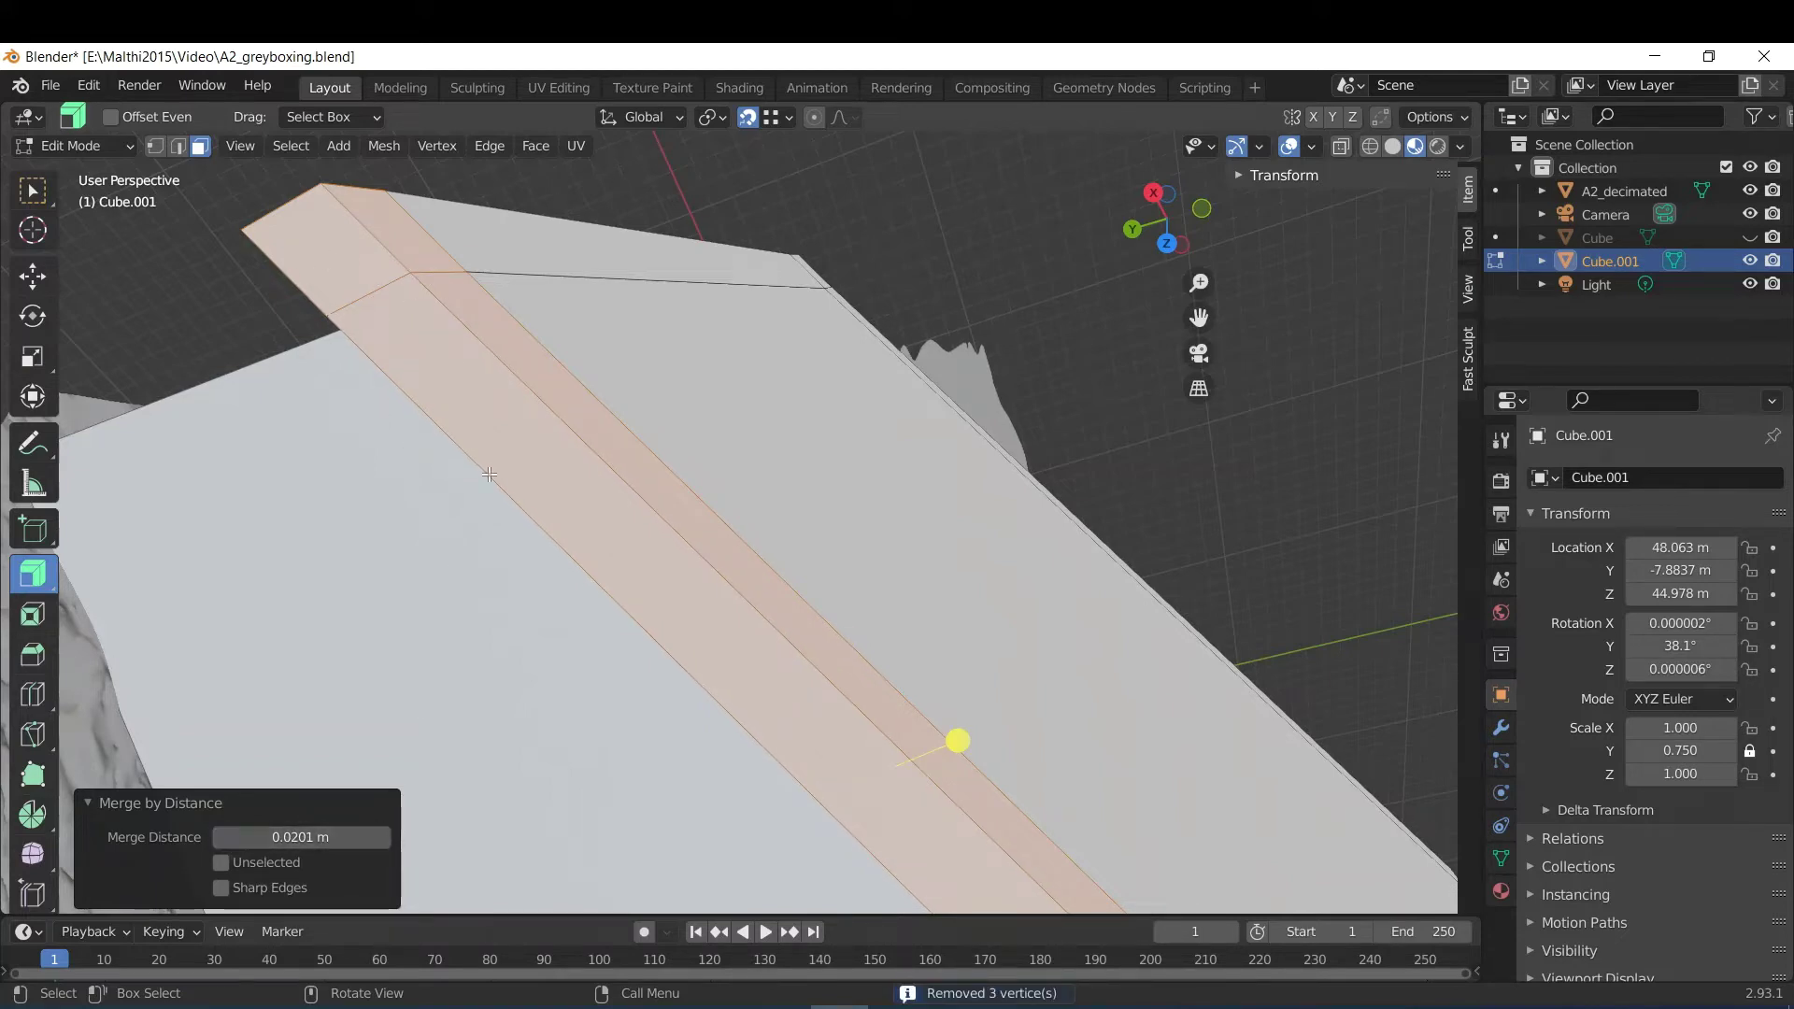
Add the wall strip's top corner end face and merge its vertices by distance at 0.0201 m.
middle_drag(489, 474, 696, 580)
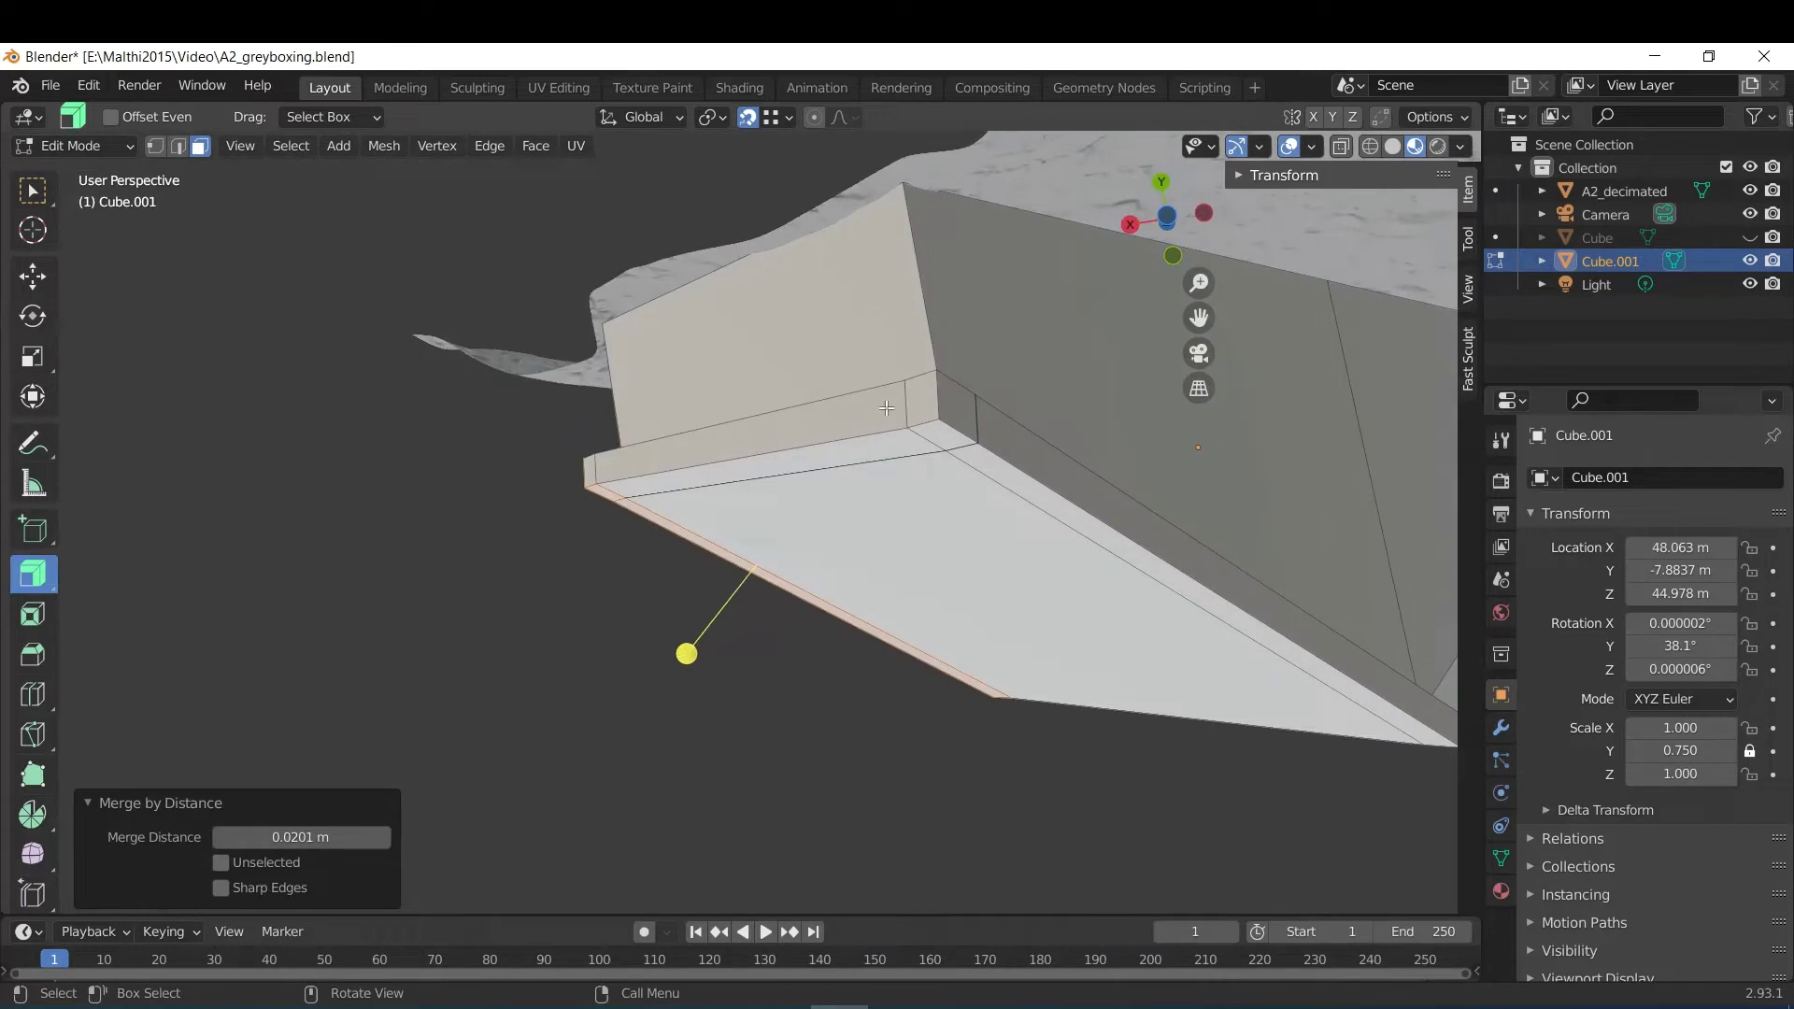
middle_drag(887, 406, 803, 504)
drag(810, 514, 829, 631)
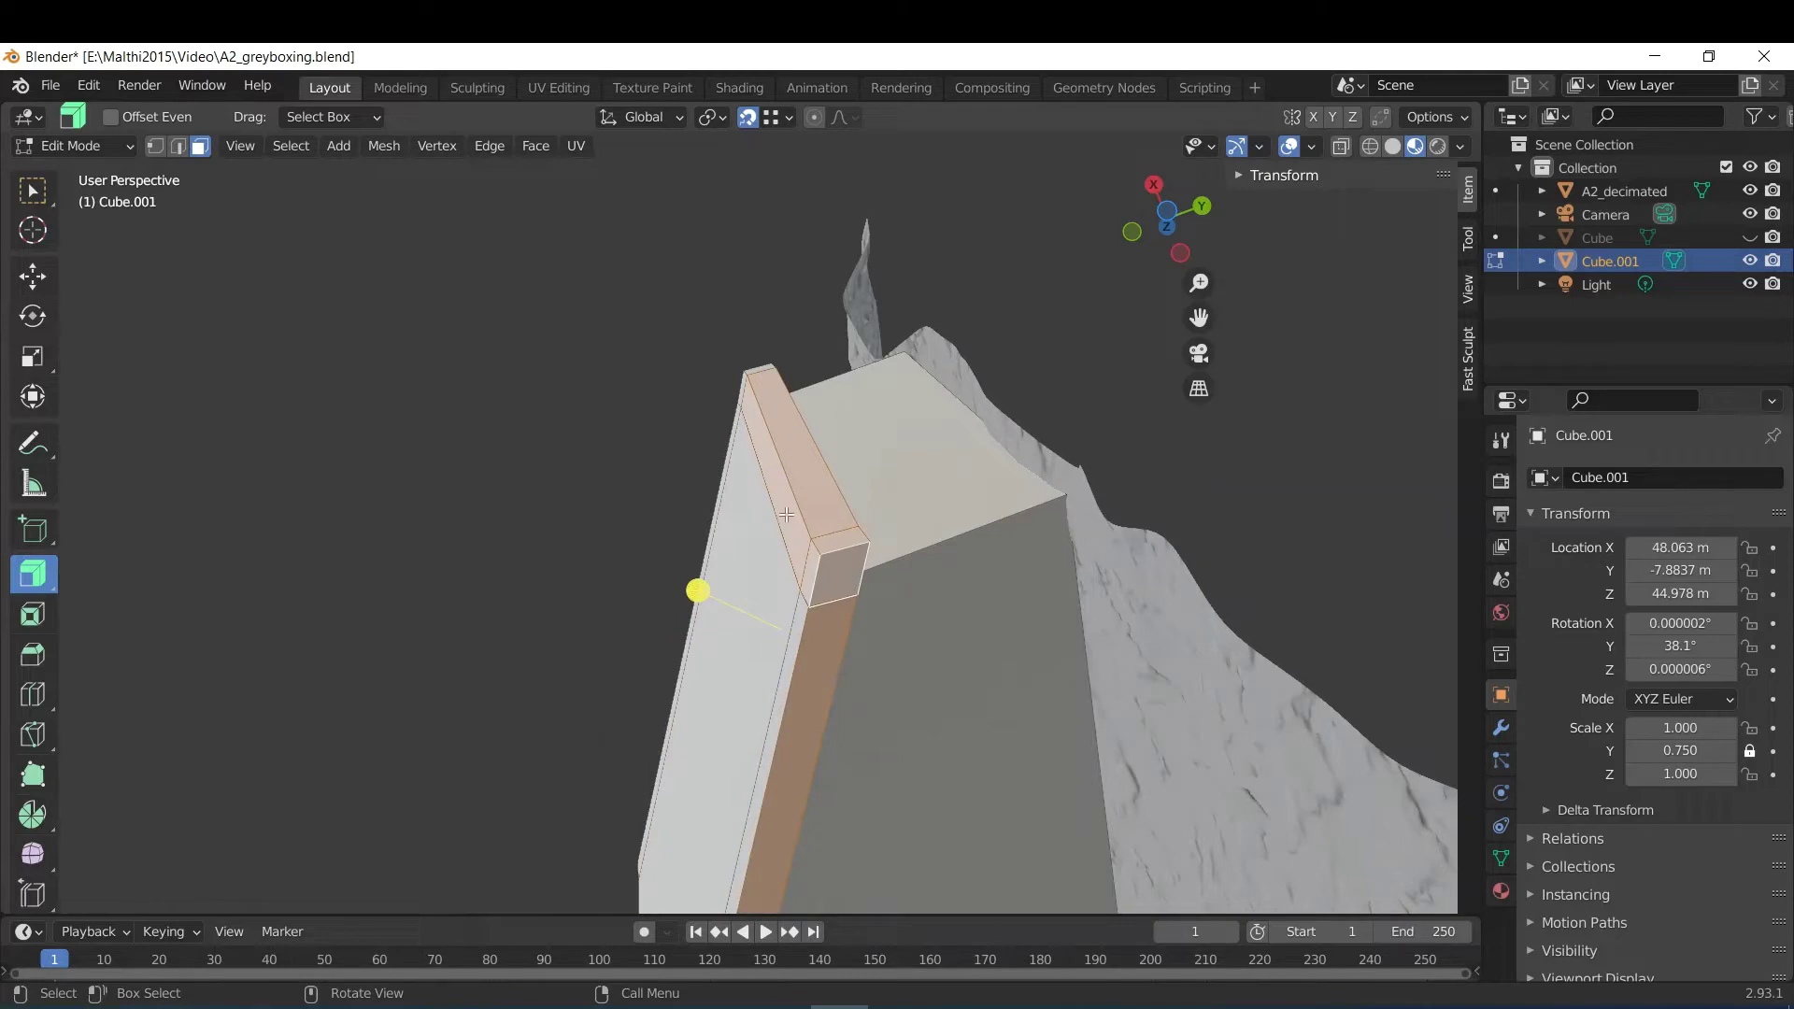
shift+click(838, 568)
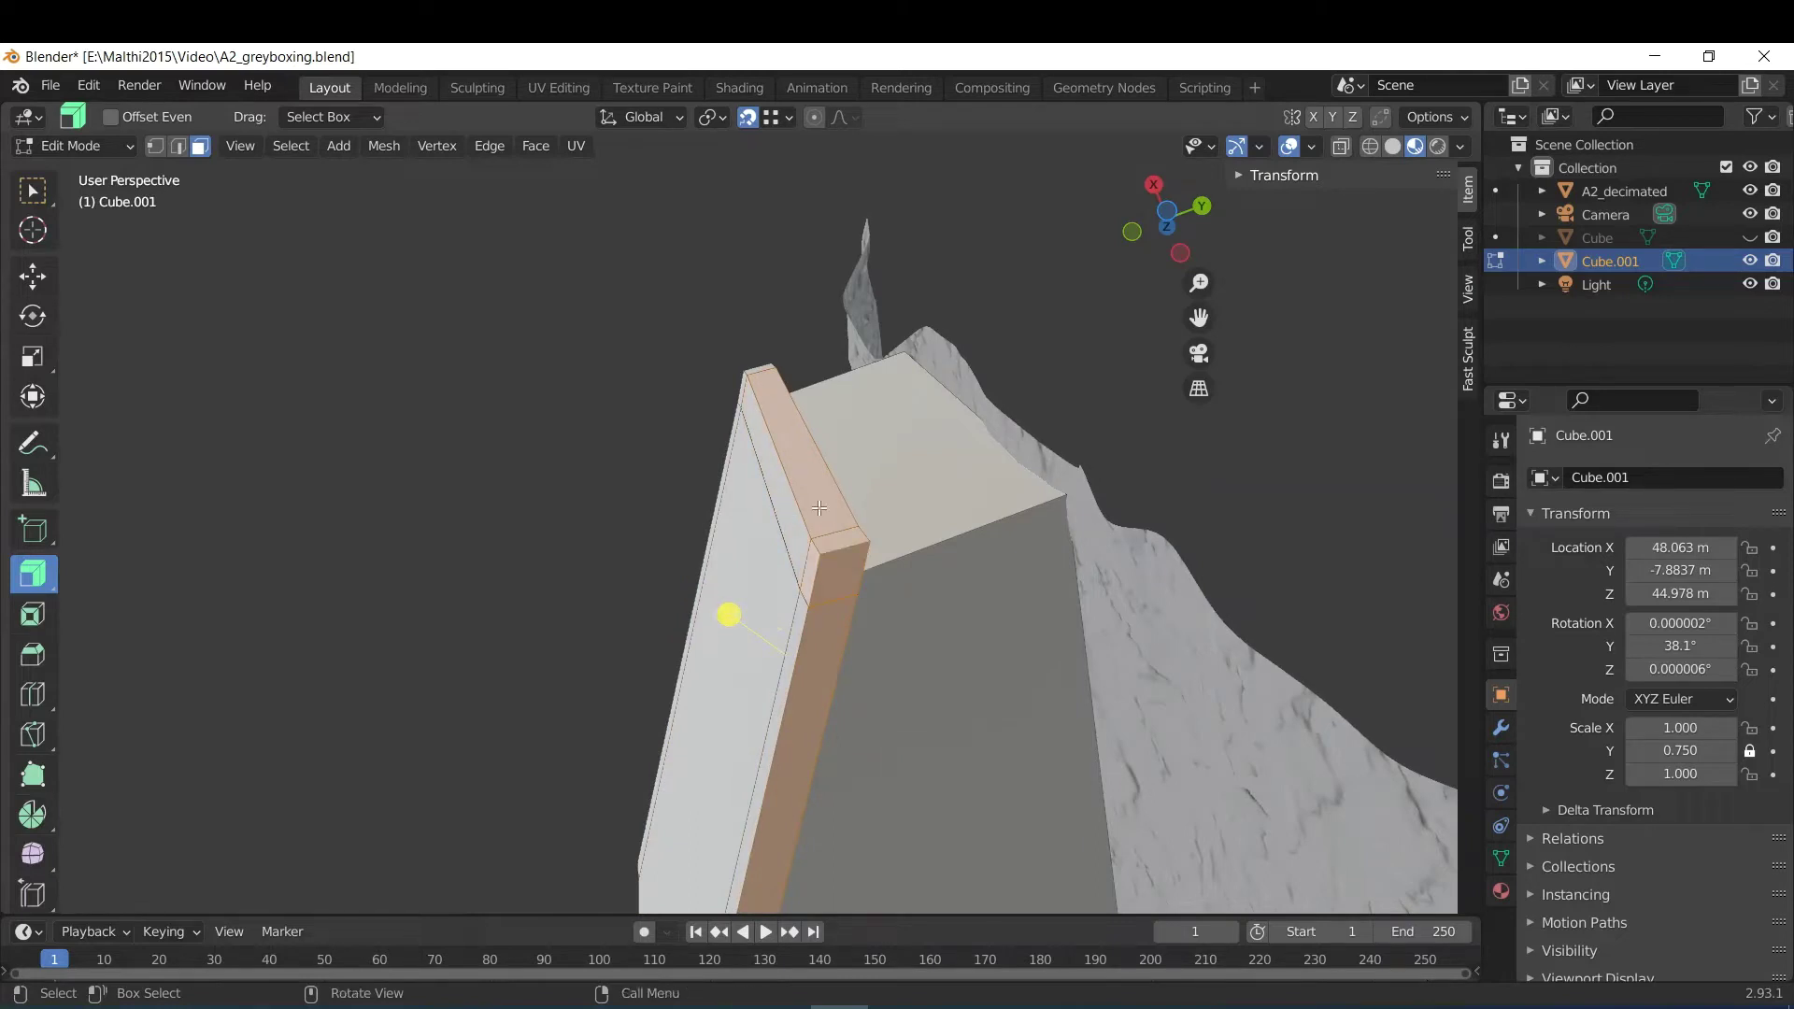
middle_drag(819, 615, 961, 486)
click(387, 145)
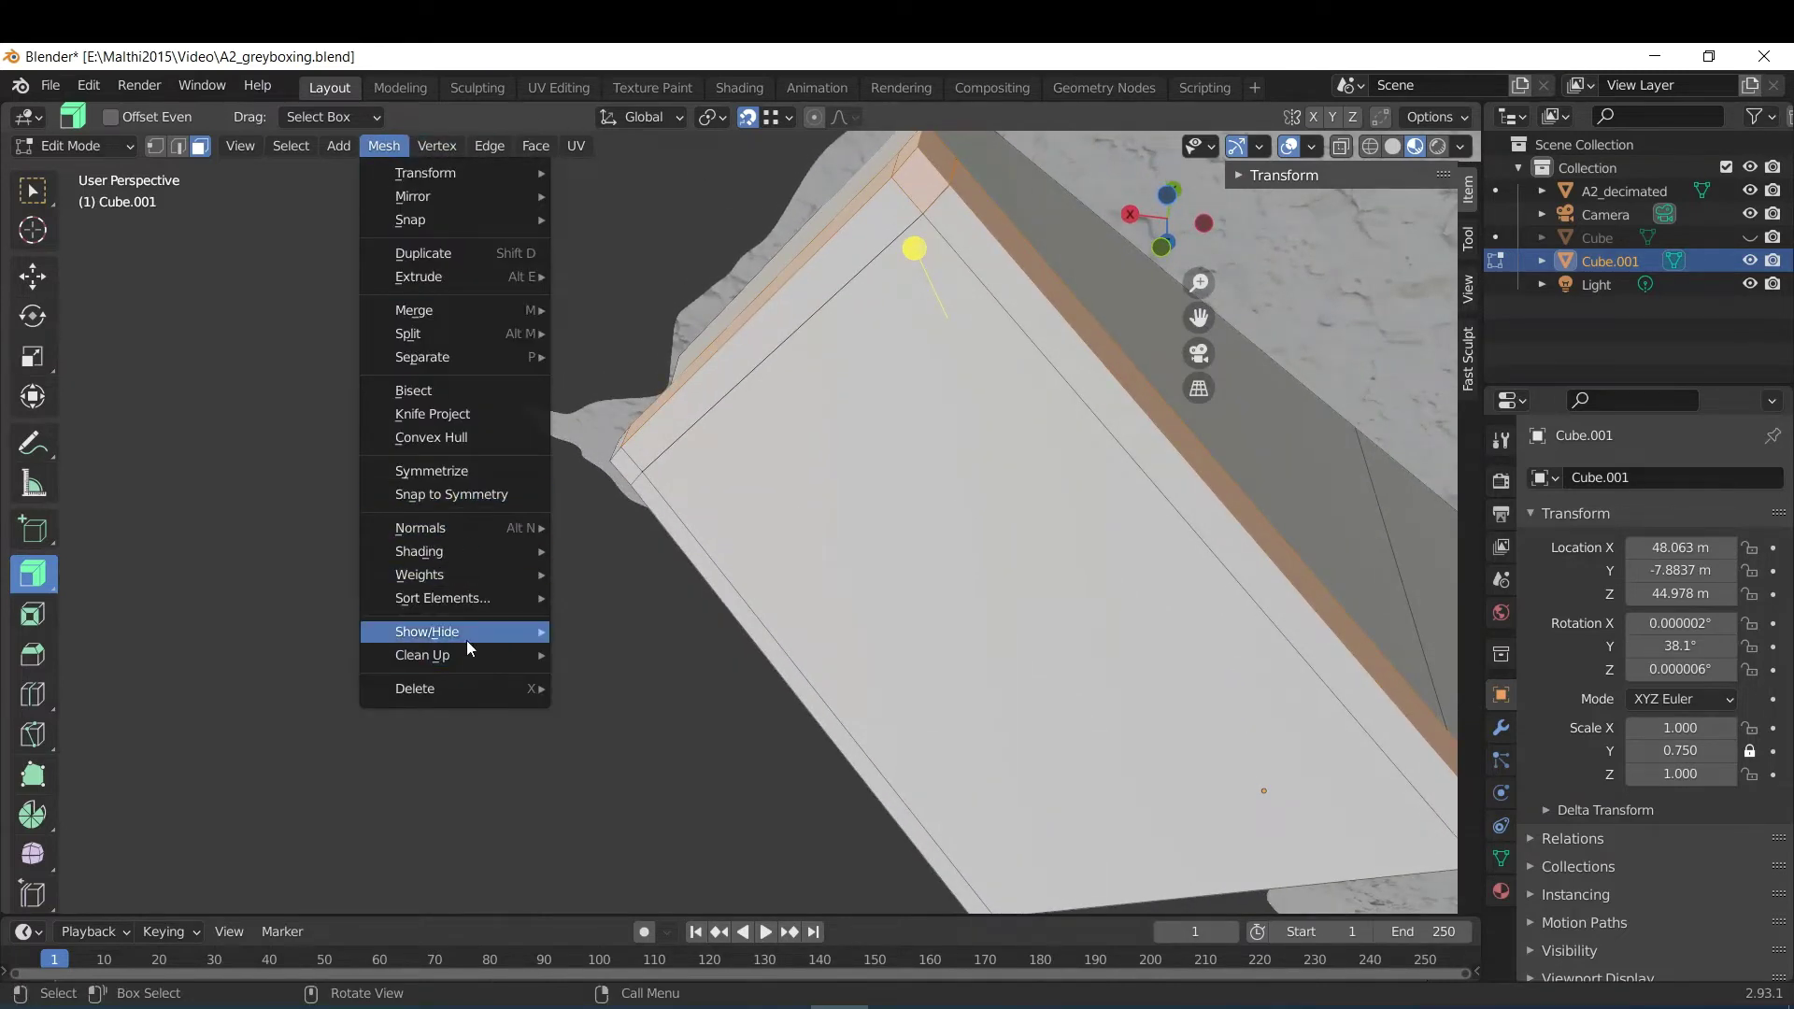
mouse_move(507, 654)
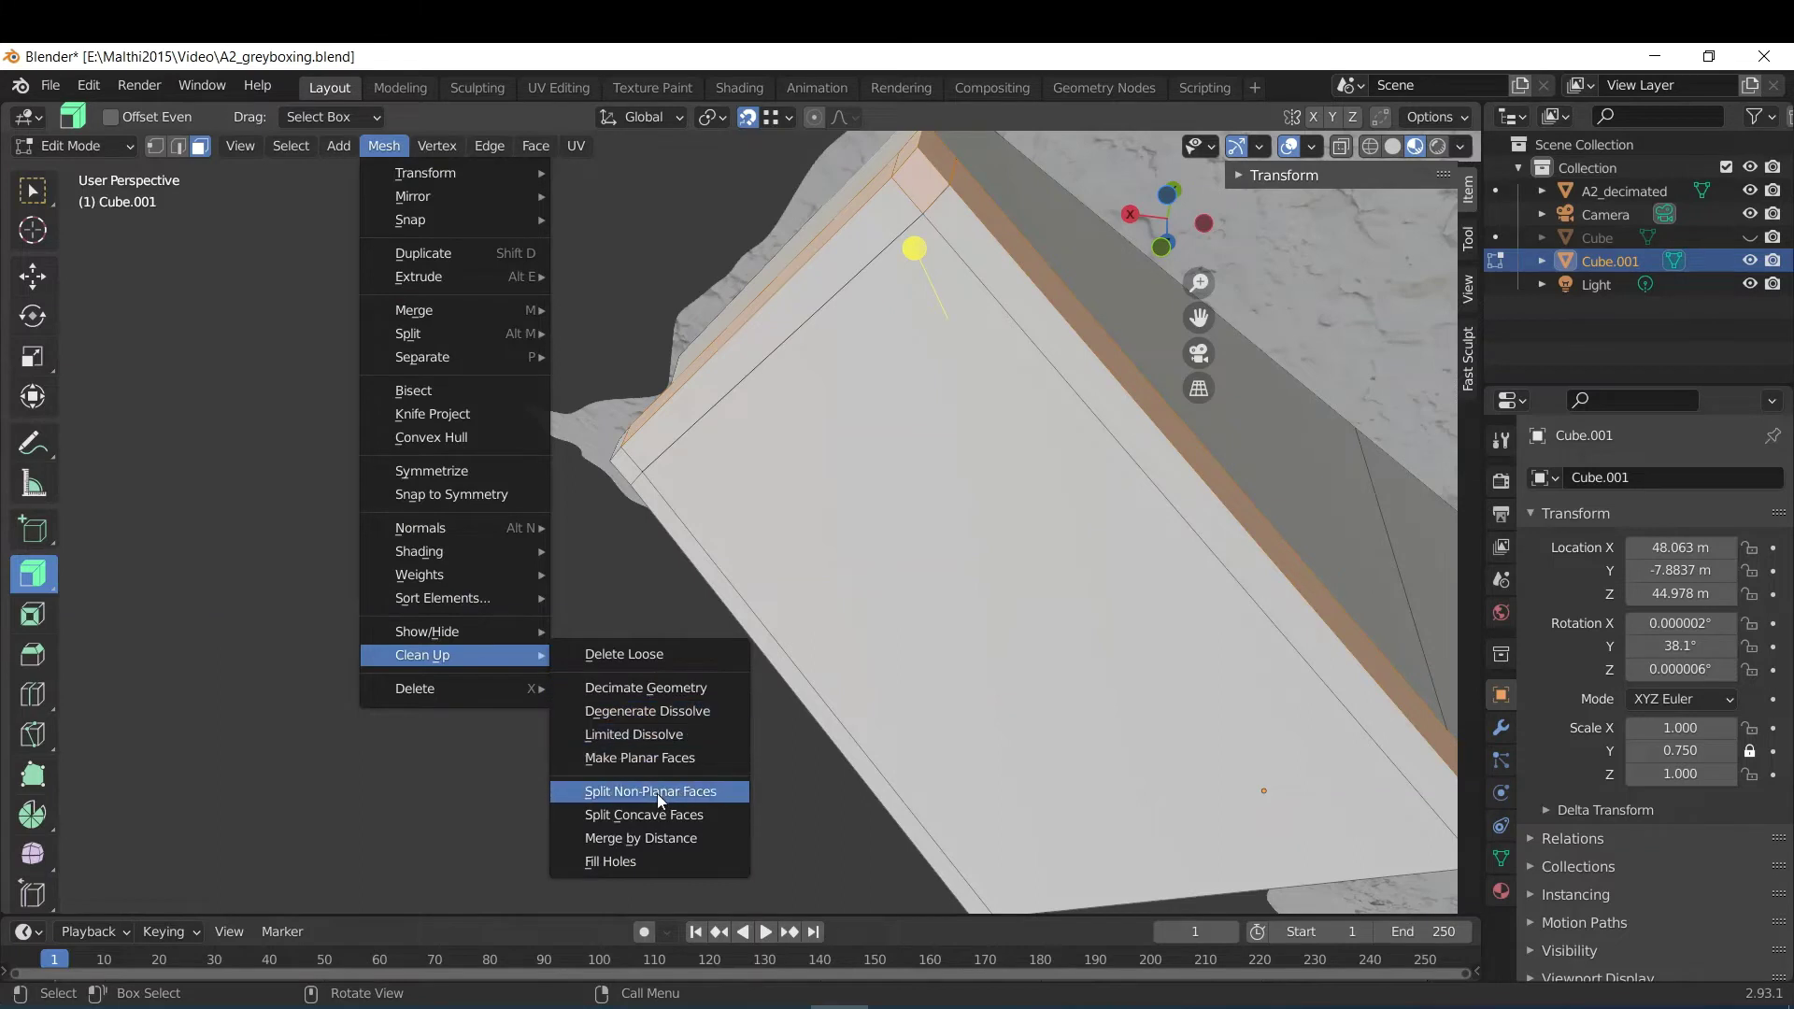
click(658, 838)
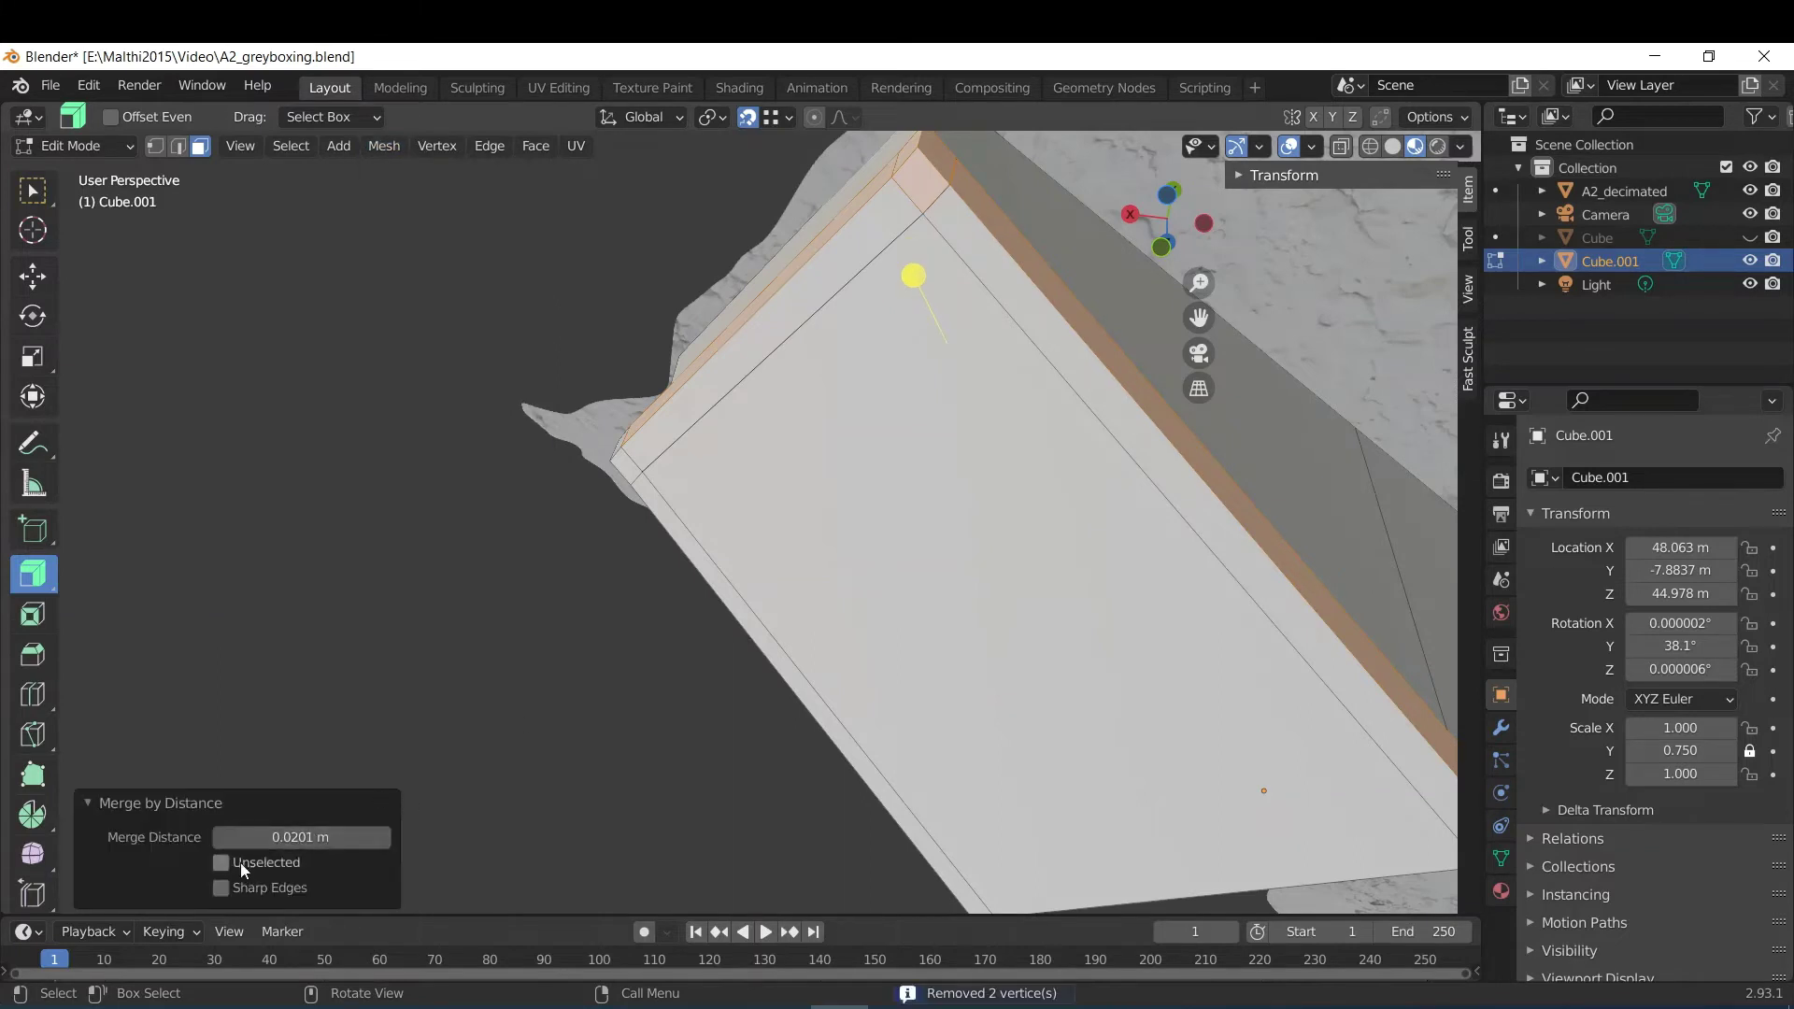
click(384, 837)
Orbit to inspect the underside and long side faces.
middle_drag(1037, 342, 923, 511)
middle_drag(1172, 445, 705, 542)
middle_drag(920, 468, 884, 473)
Select the roof-top faces around the seam and merge their vertices by distance.
key(b)
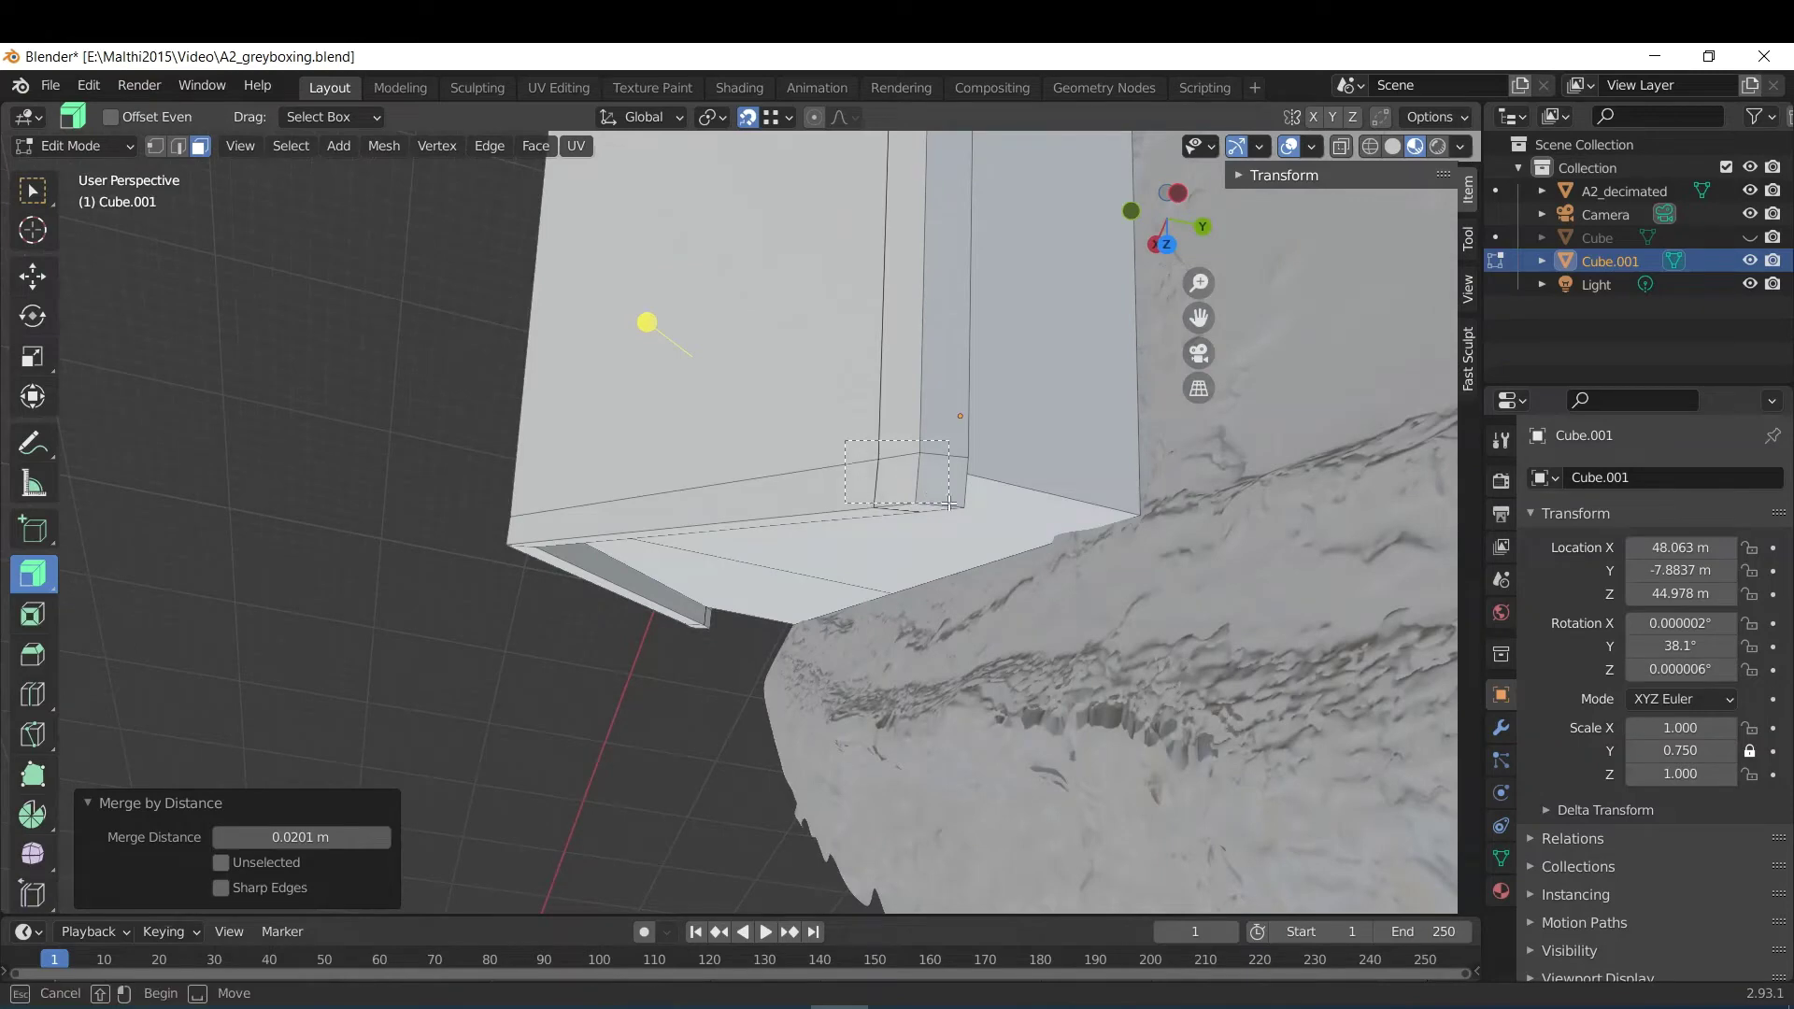
drag(948, 505, 949, 506)
key(alt+a)
middle_drag(884, 443, 1155, 603)
middle_drag(1251, 675, 957, 276)
scroll(811, 516, up, 5)
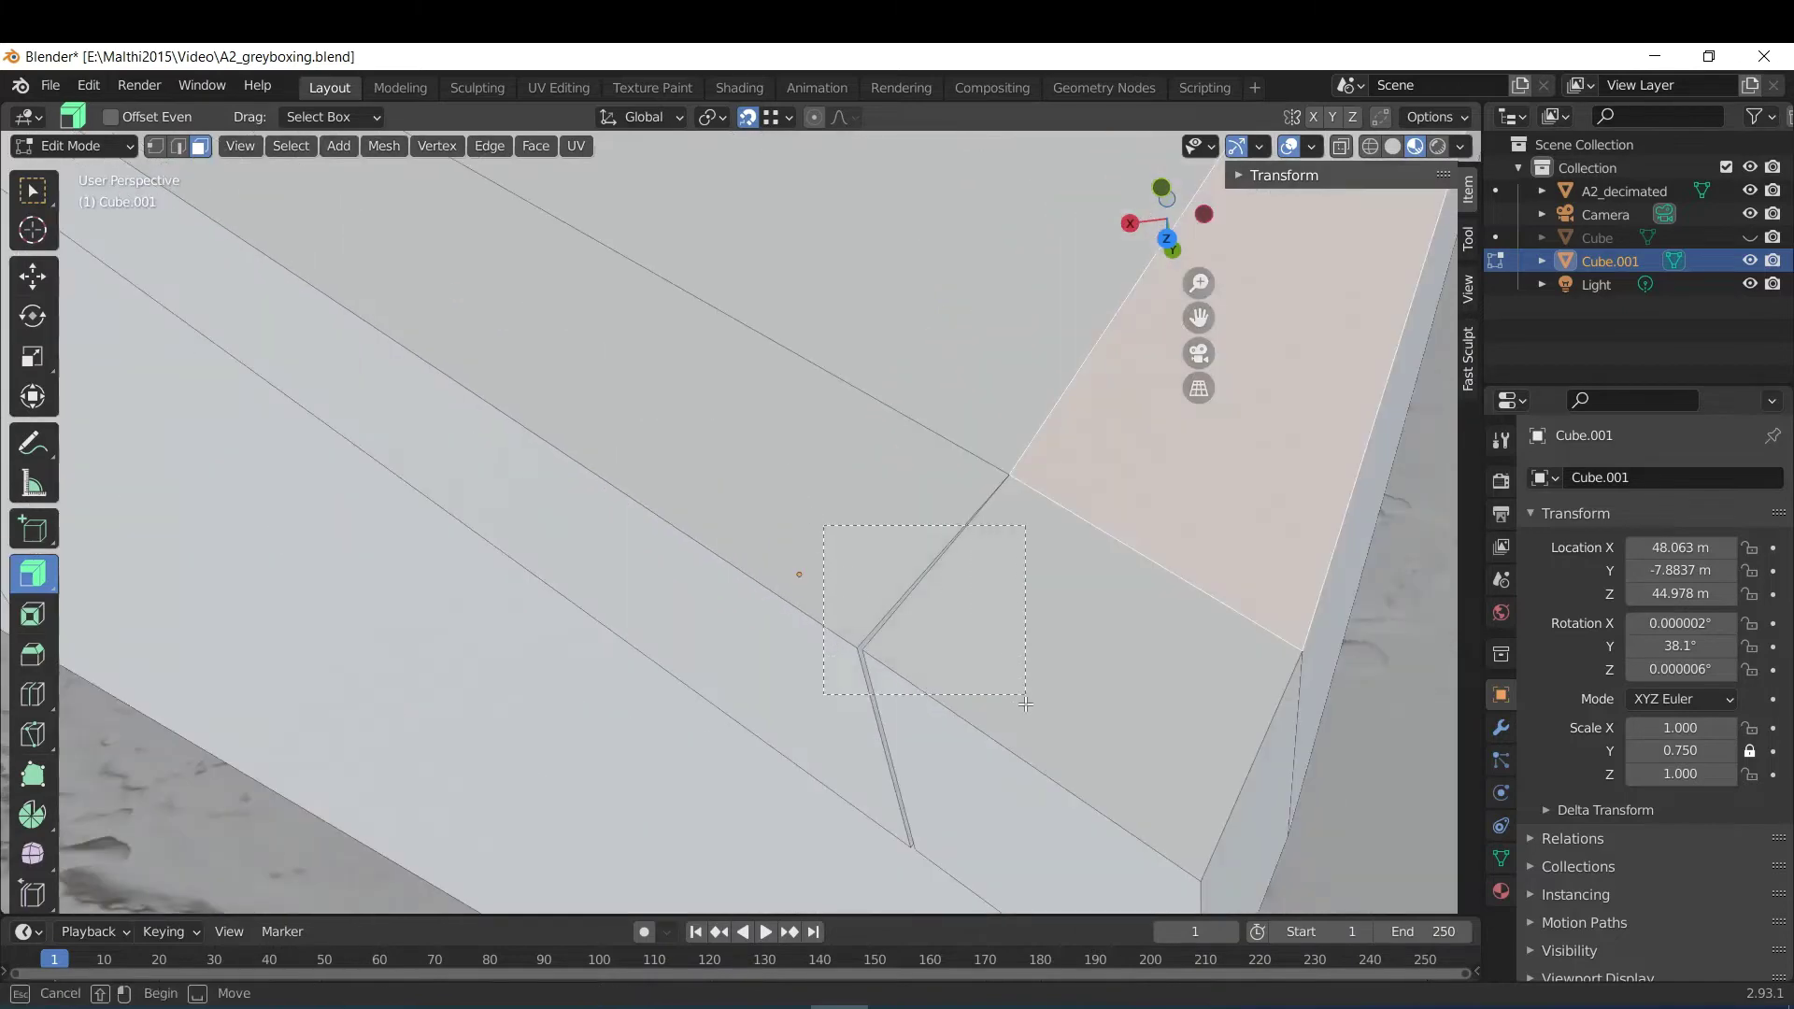
drag(824, 526, 993, 750)
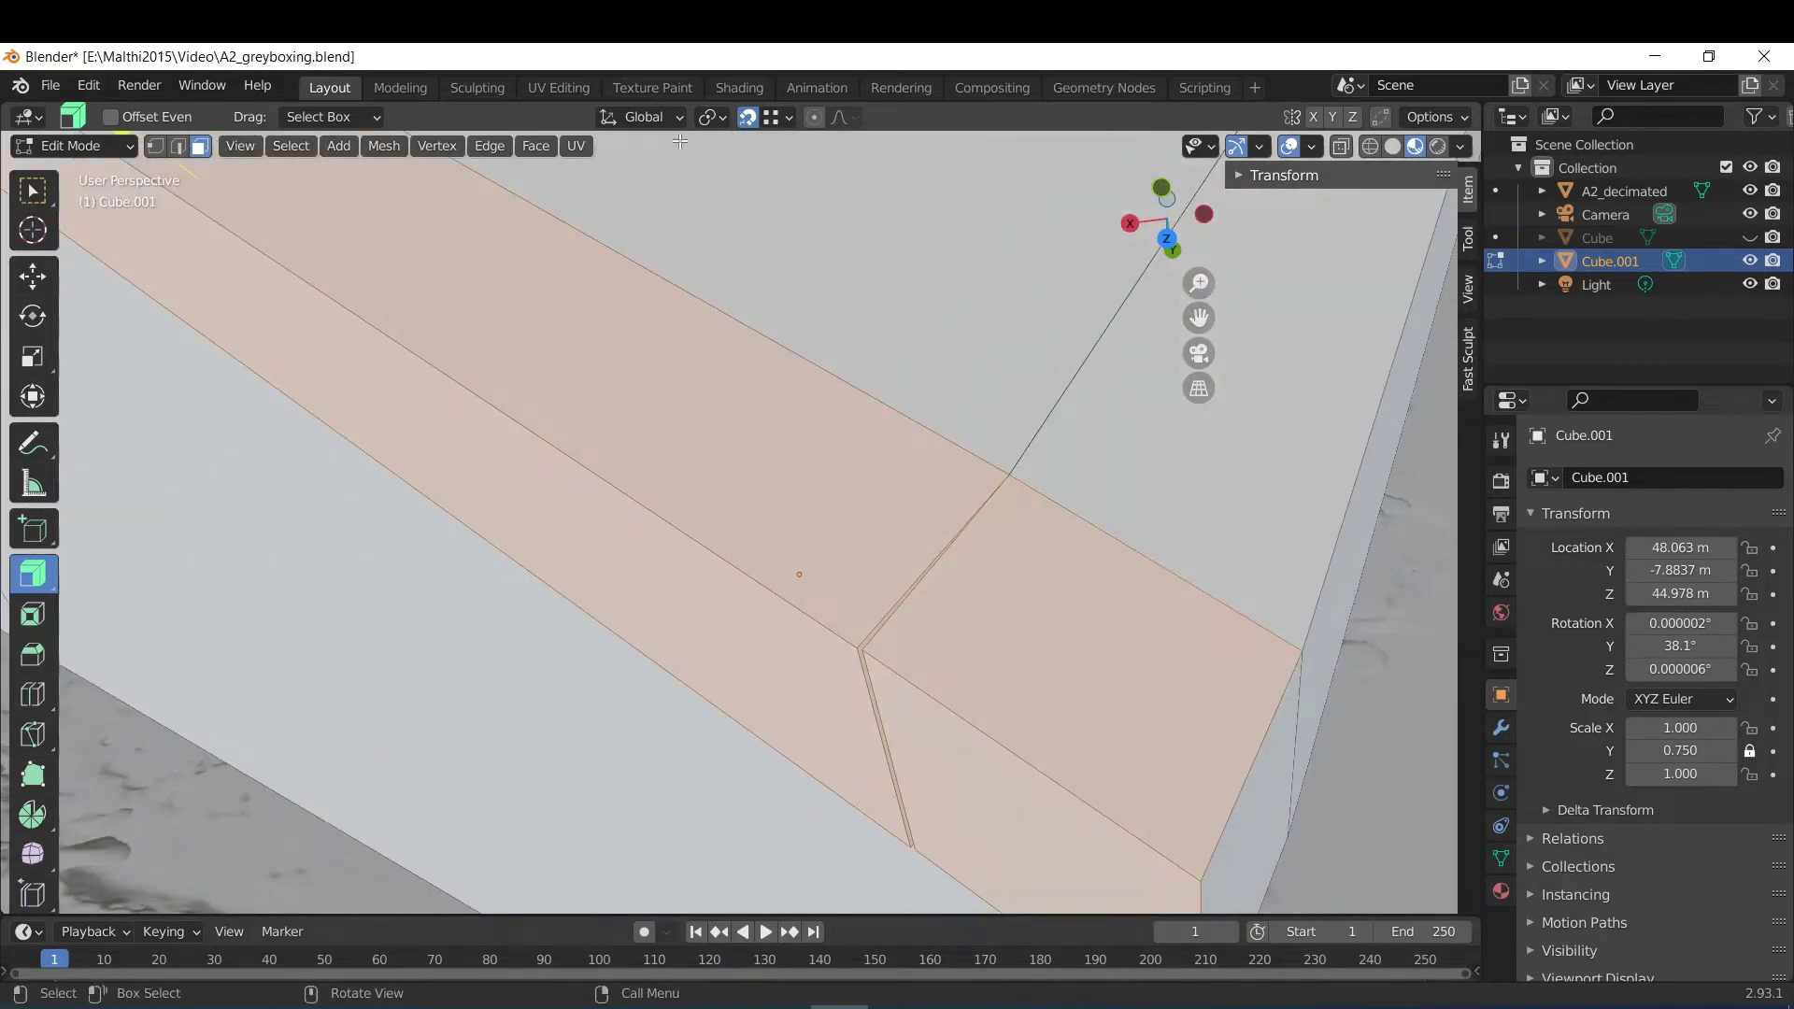
click(392, 146)
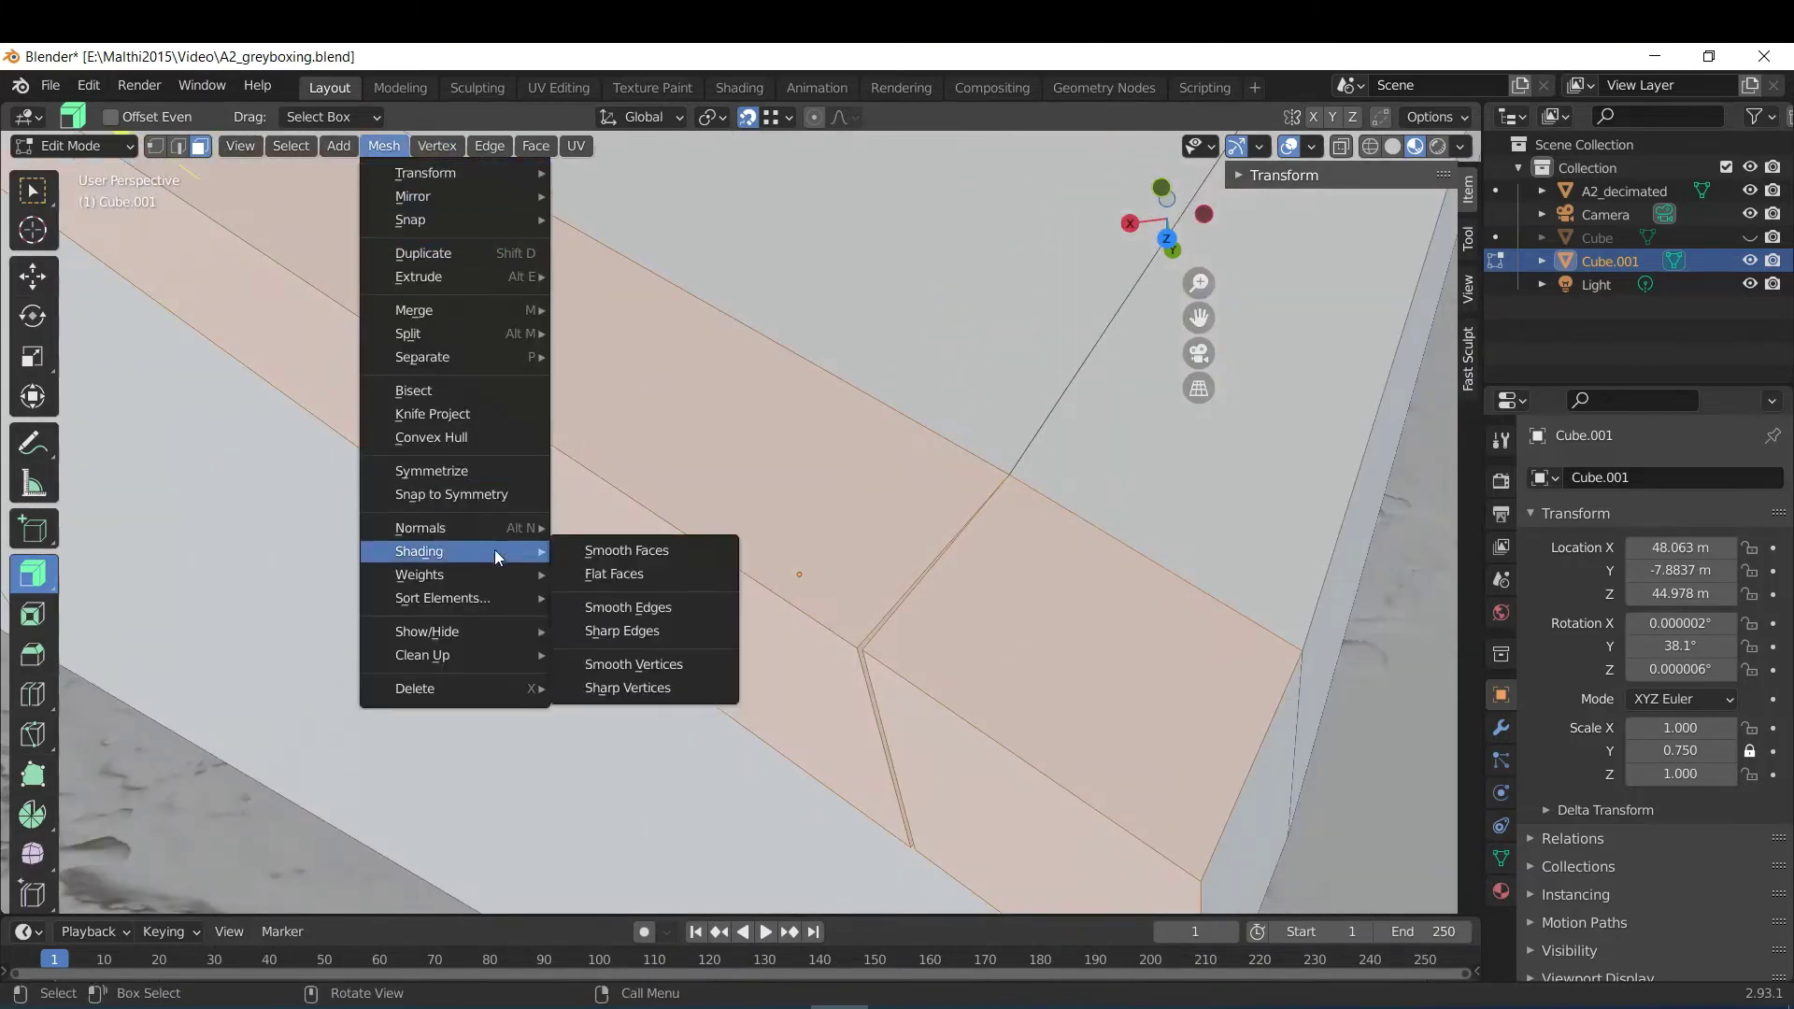
mouse_move(489, 654)
click(664, 814)
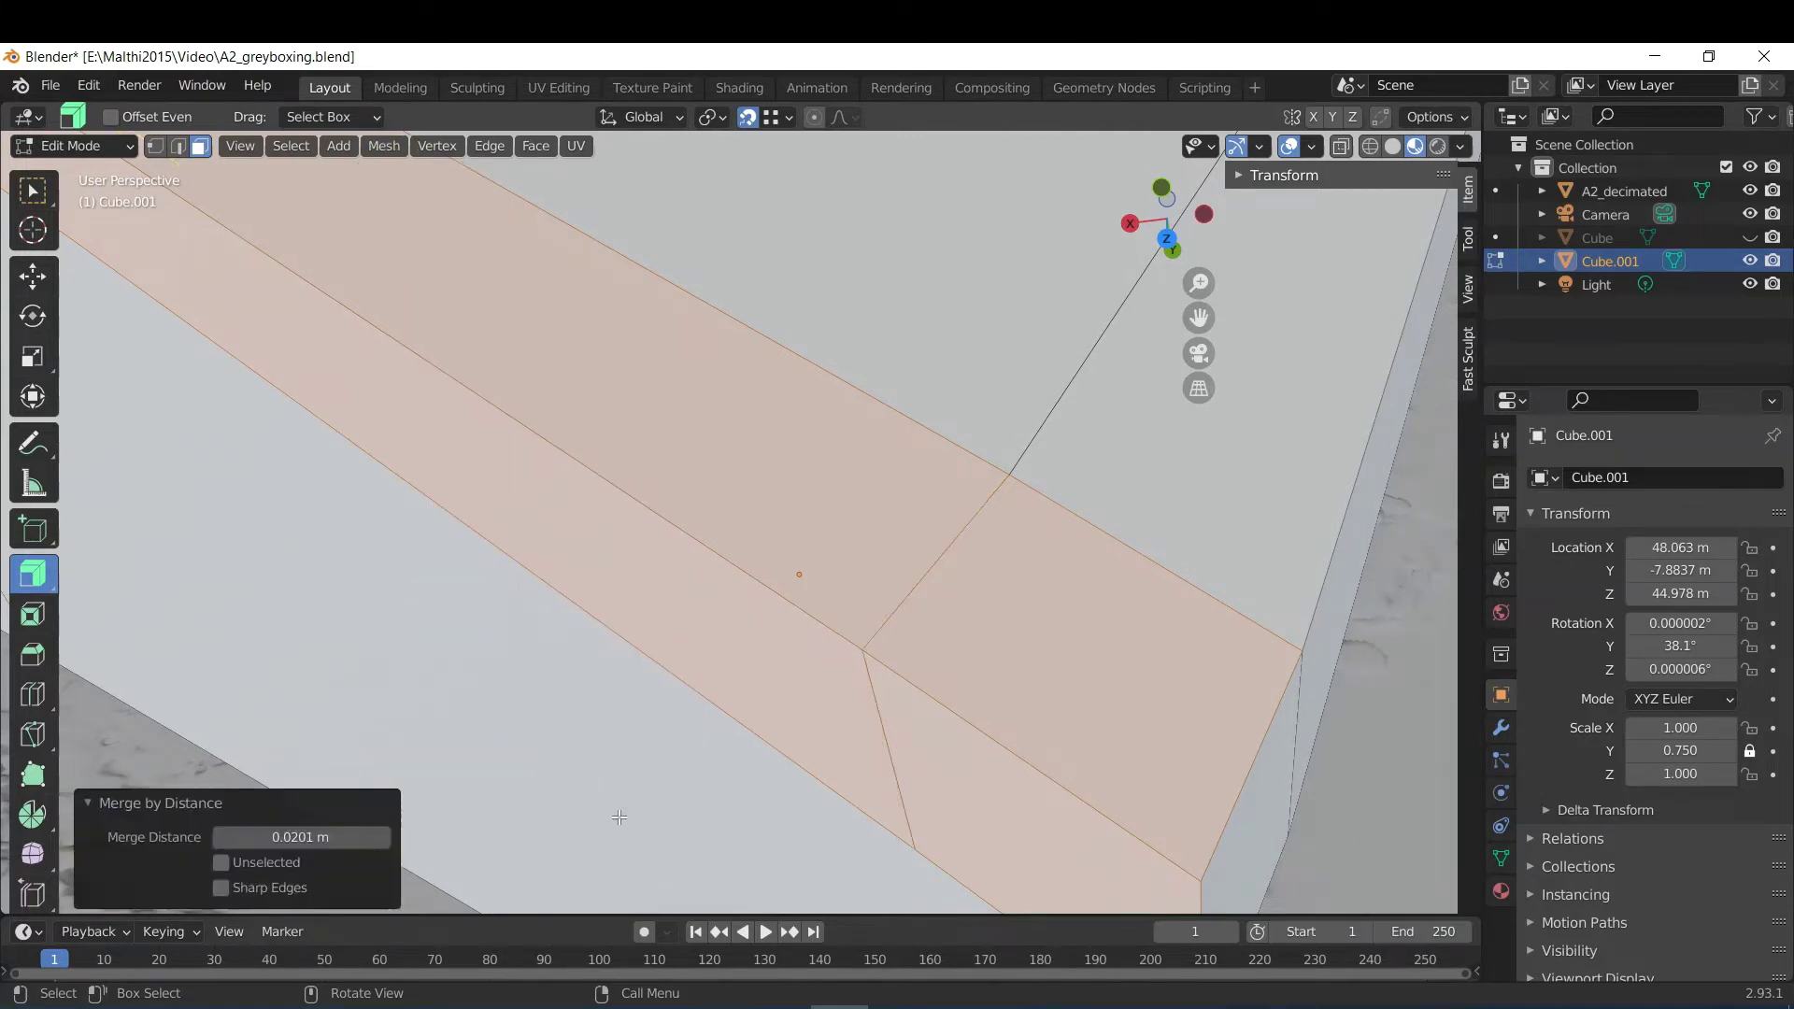
click(86, 802)
scroll(559, 399, down, 5)
Navigate to the house corner, briefly using the front orthographic view.
middle_drag(867, 568, 738, 561)
scroll(582, 613, up, 5)
scroll(581, 613, up, 4)
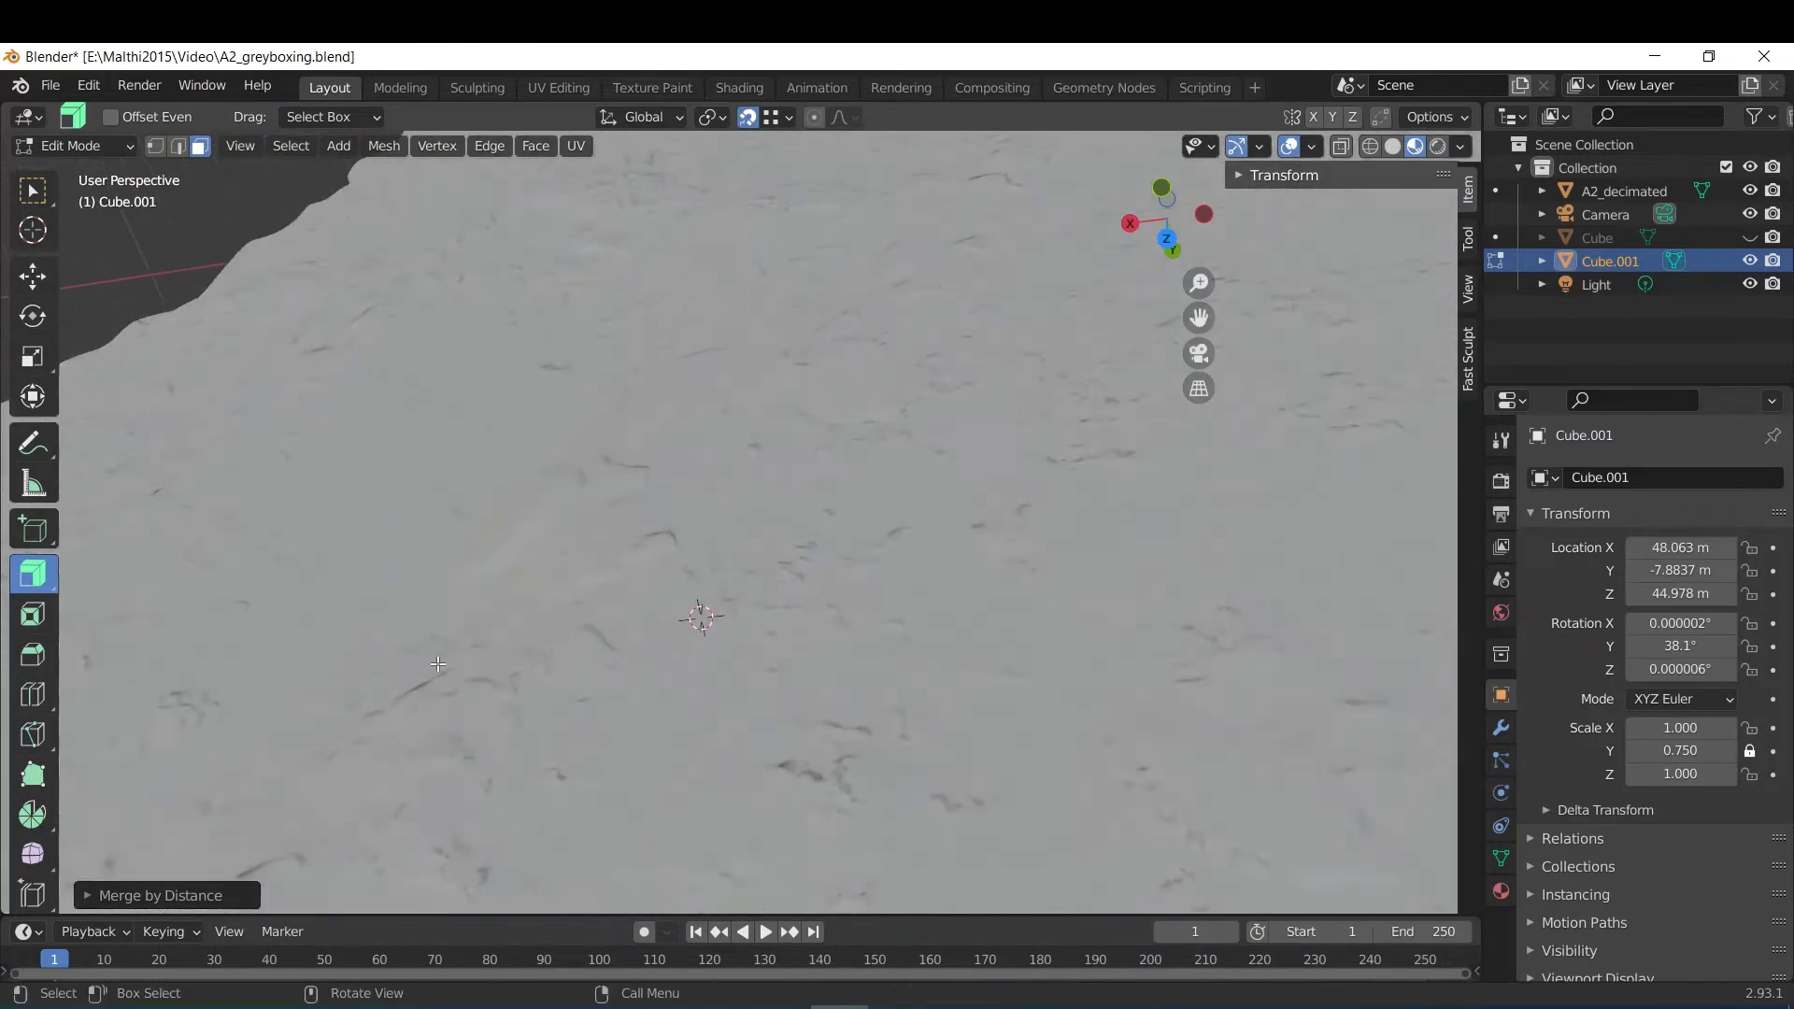
shift+middle_drag(411, 649, 768, 535)
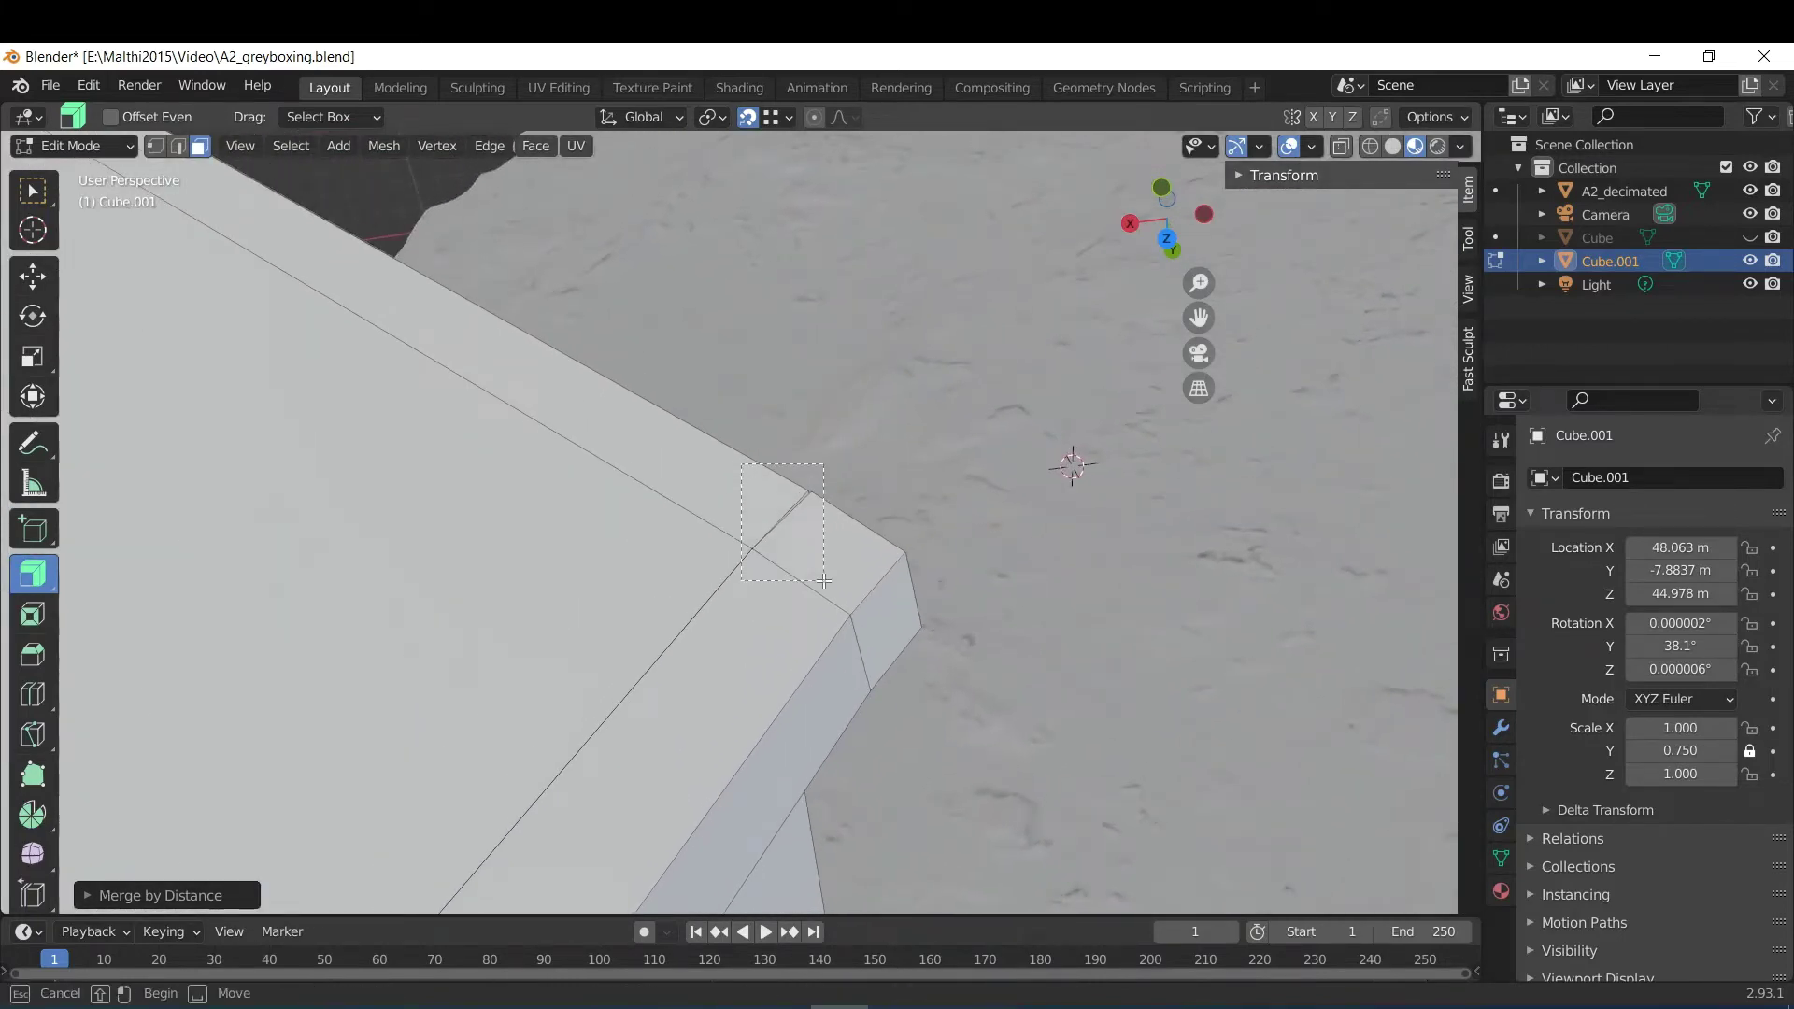
click(128, 508)
middle_drag(128, 509, 763, 658)
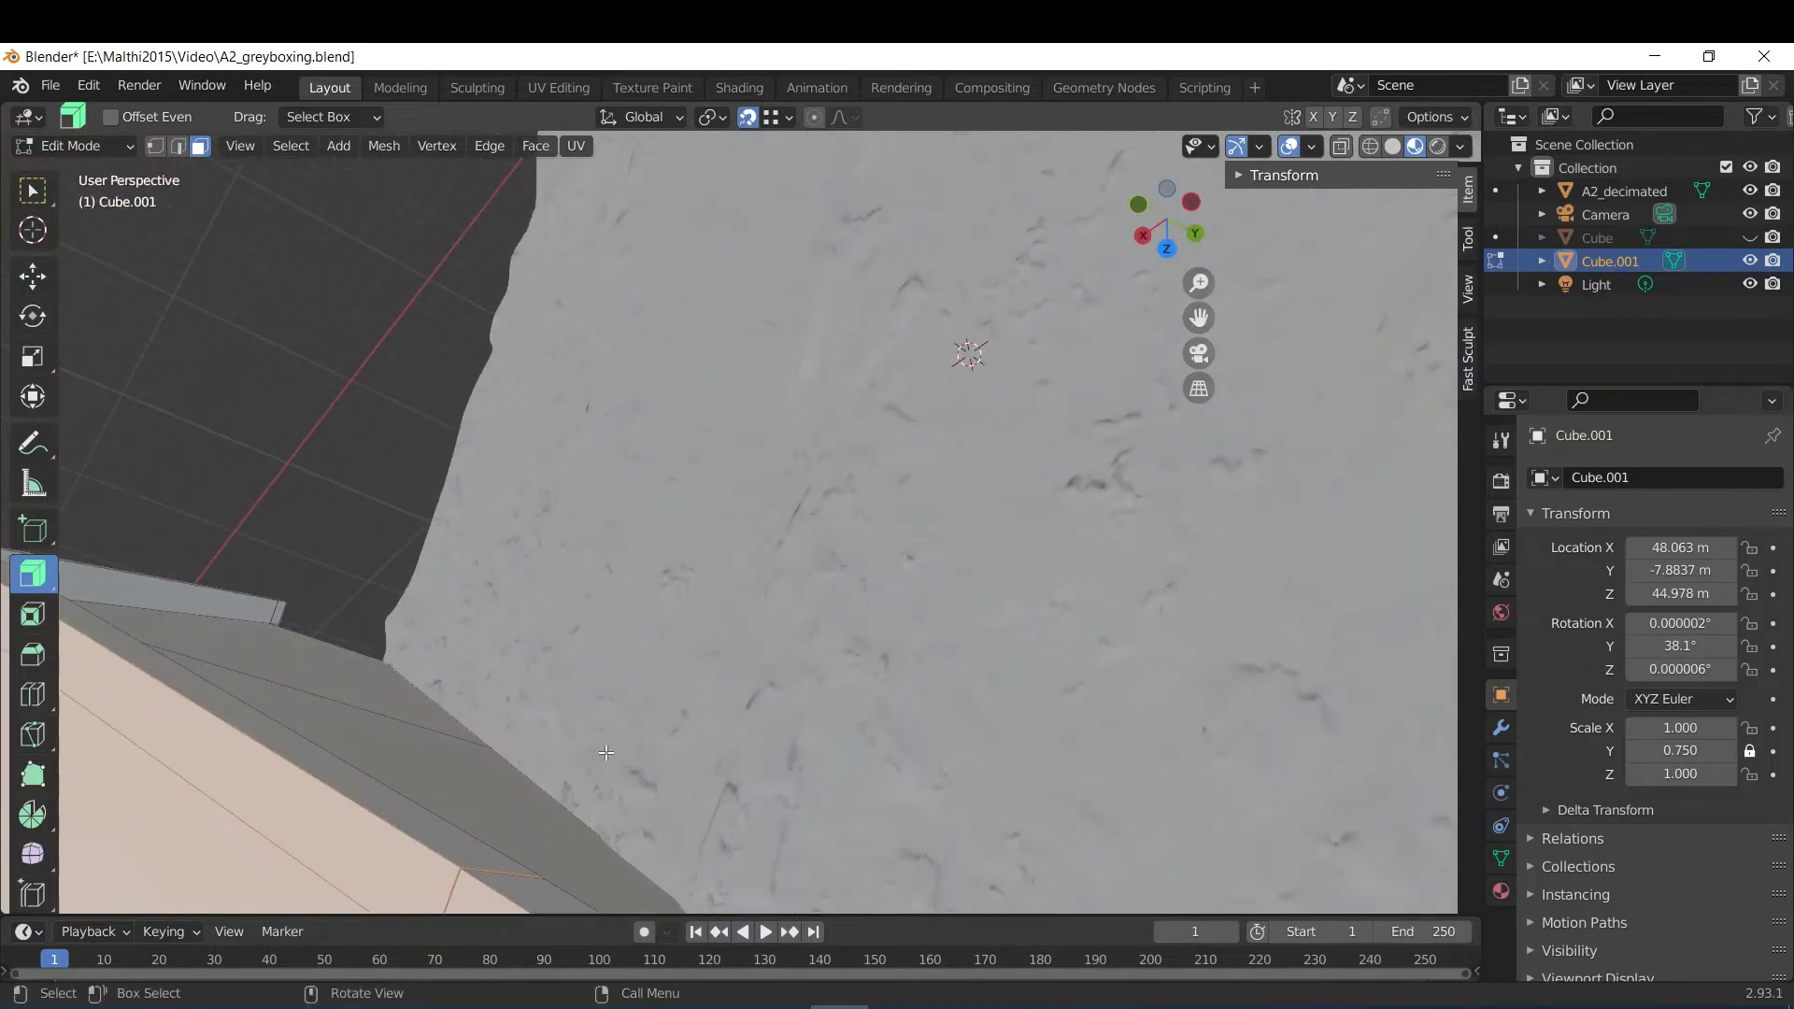
middle_drag(607, 753, 1190, 250)
click(1179, 210)
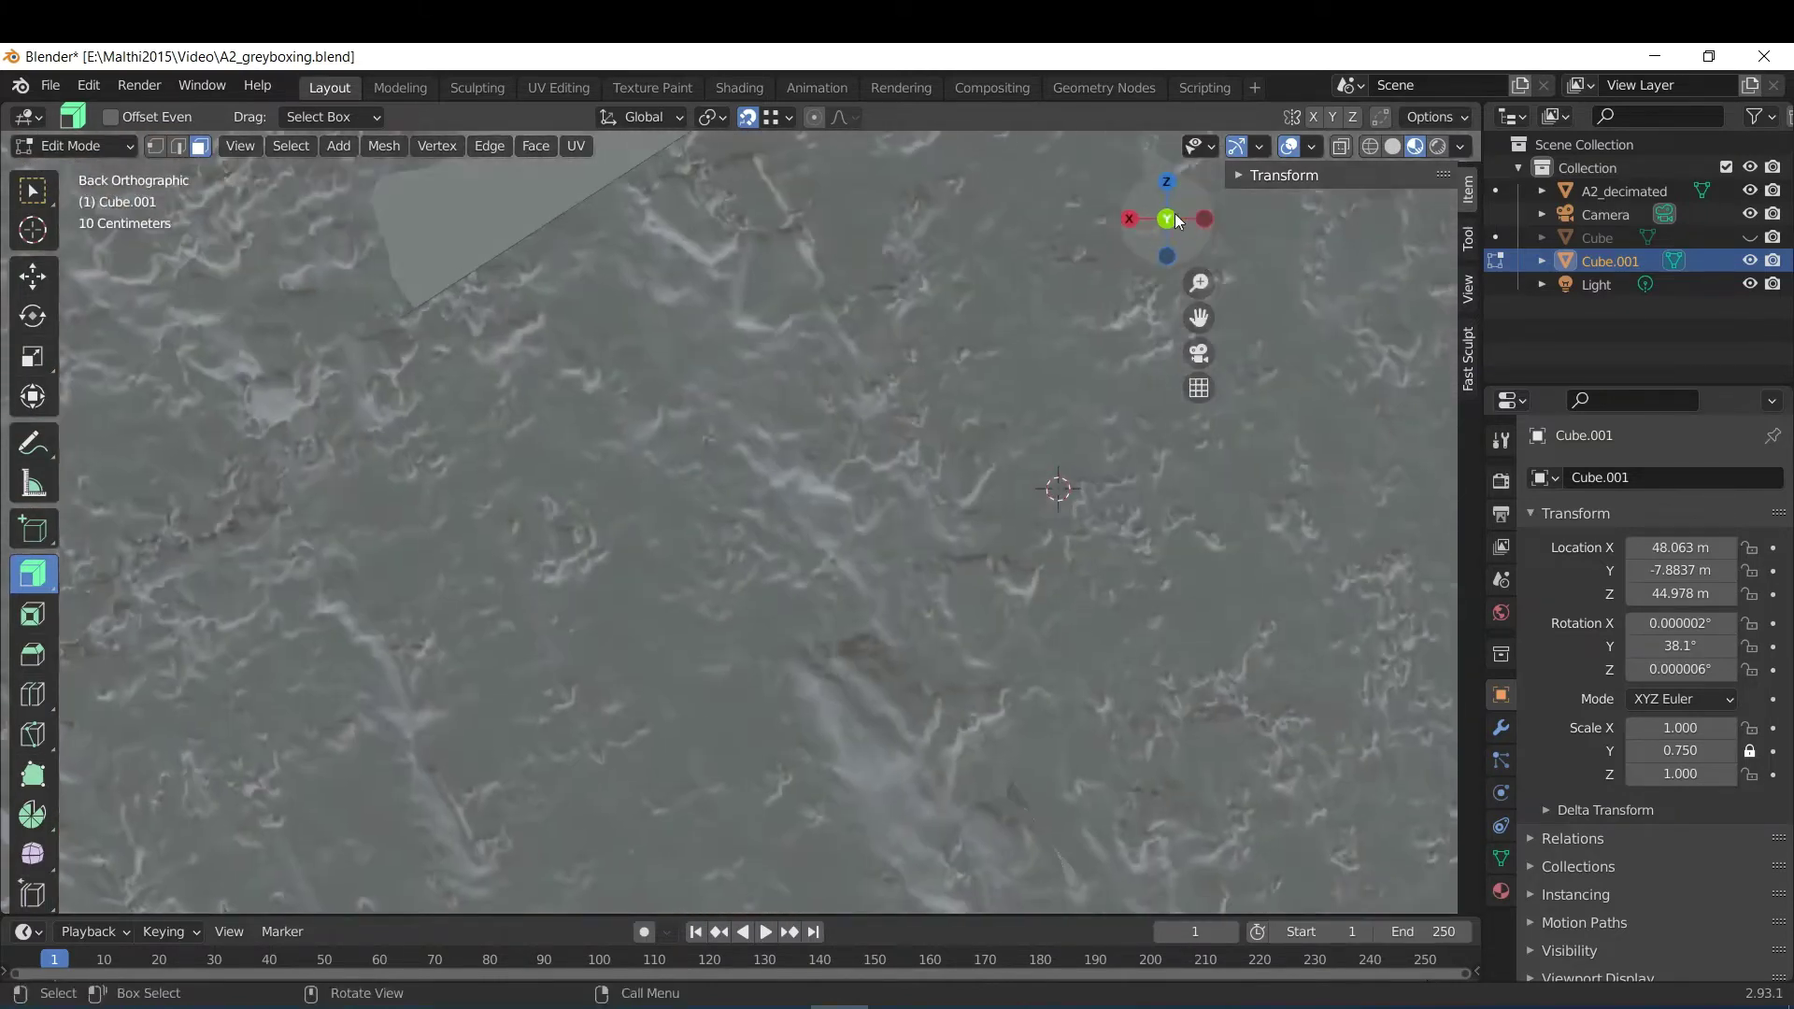
click(1159, 230)
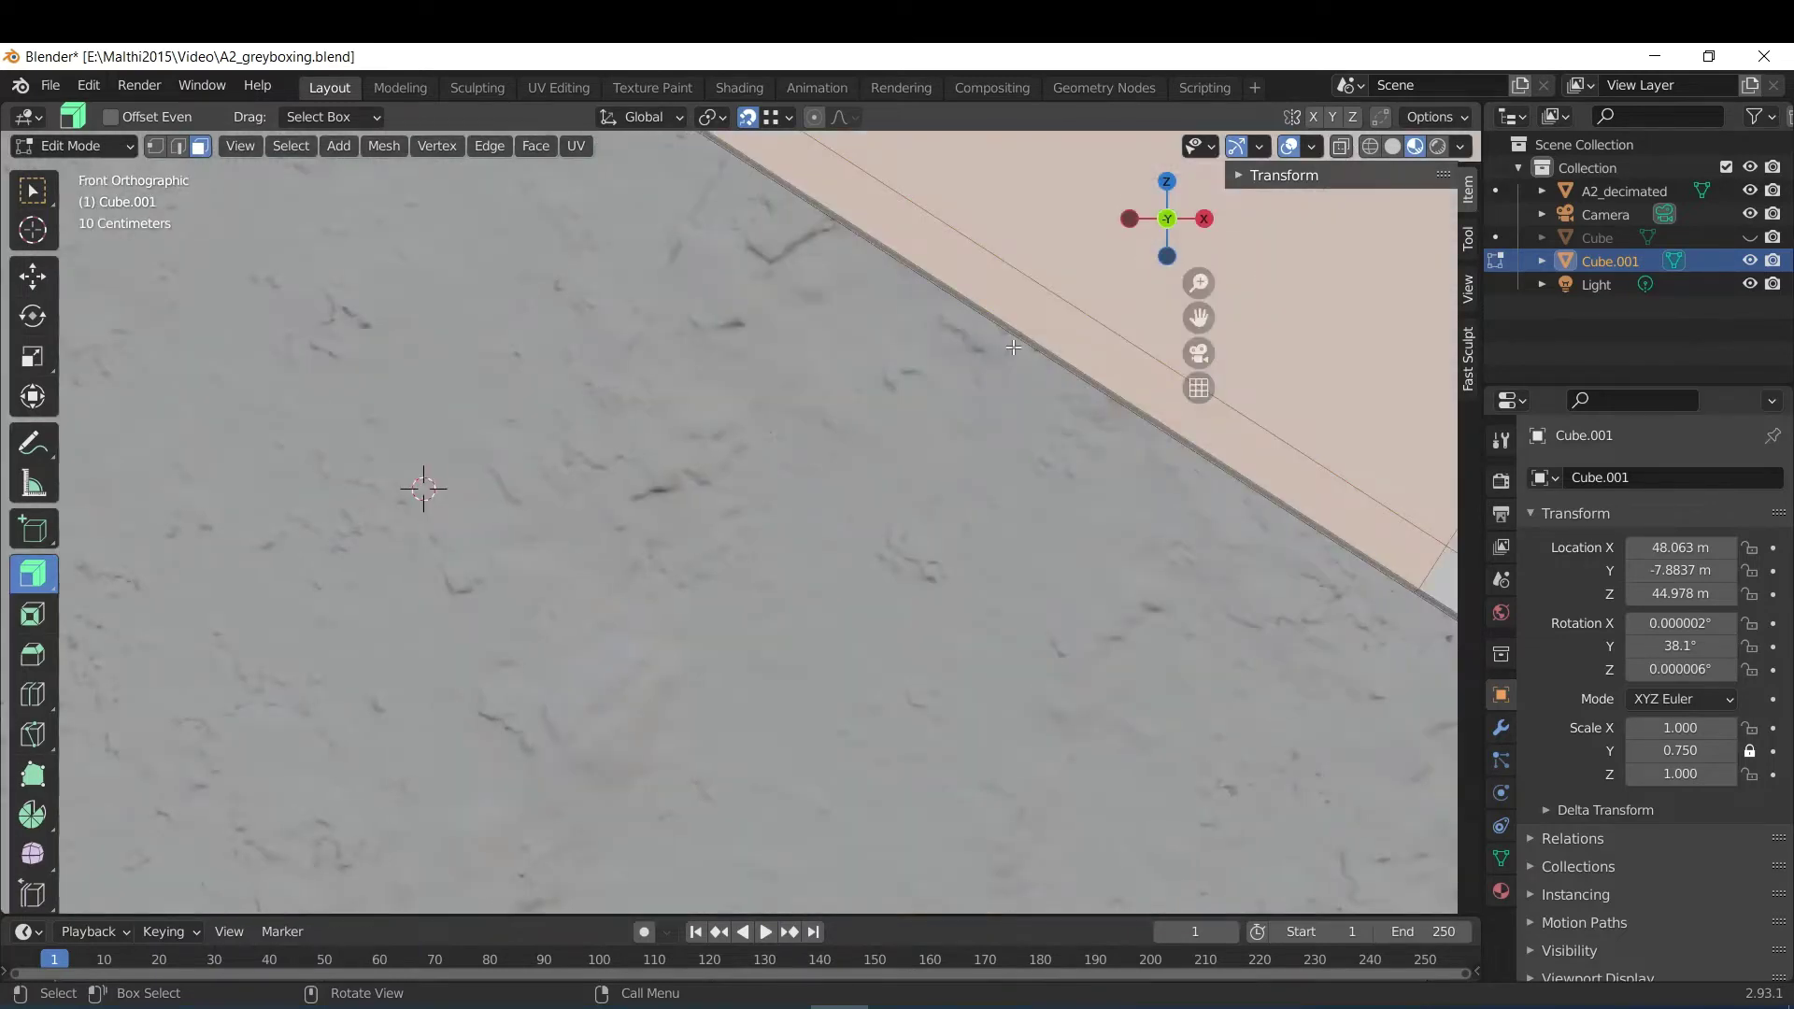
middle_drag(997, 358, 849, 364)
scroll(849, 364, up, 3)
scroll(918, 352, up, 2)
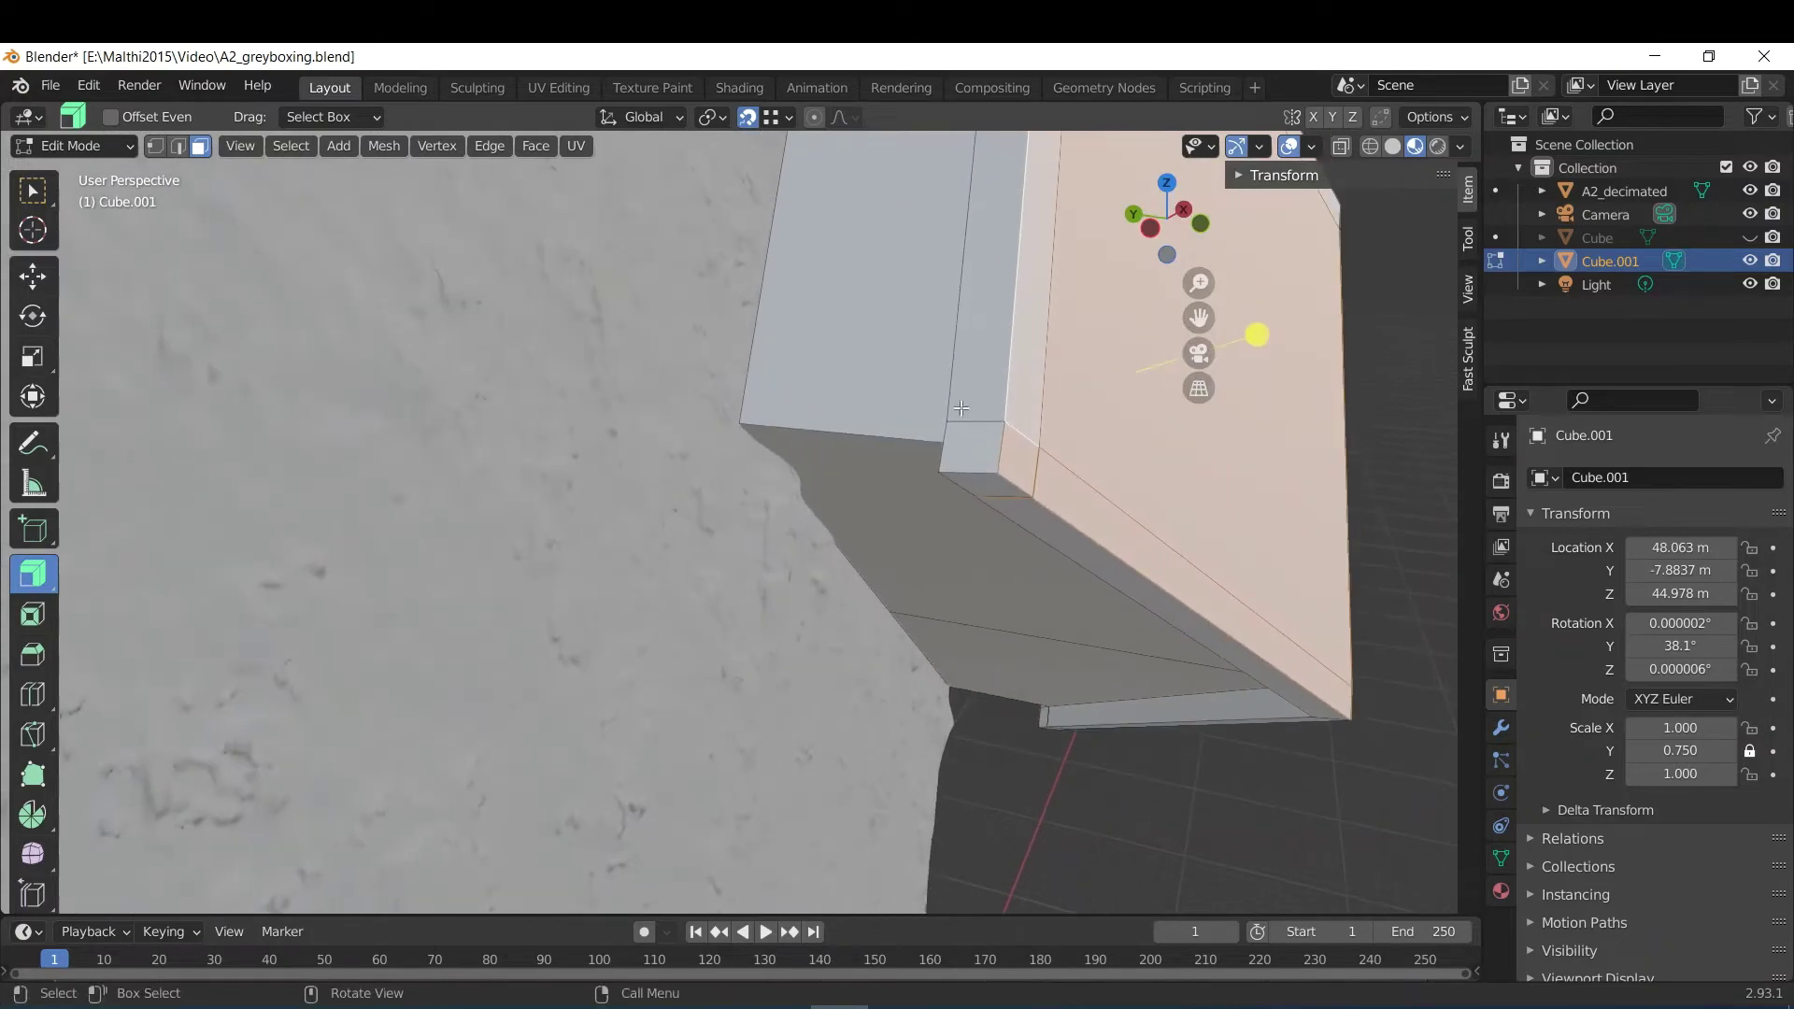
Box-select the faces at the roof beam corner and merge their duplicate vertices by distance.
click(1019, 535)
key(alt+a)
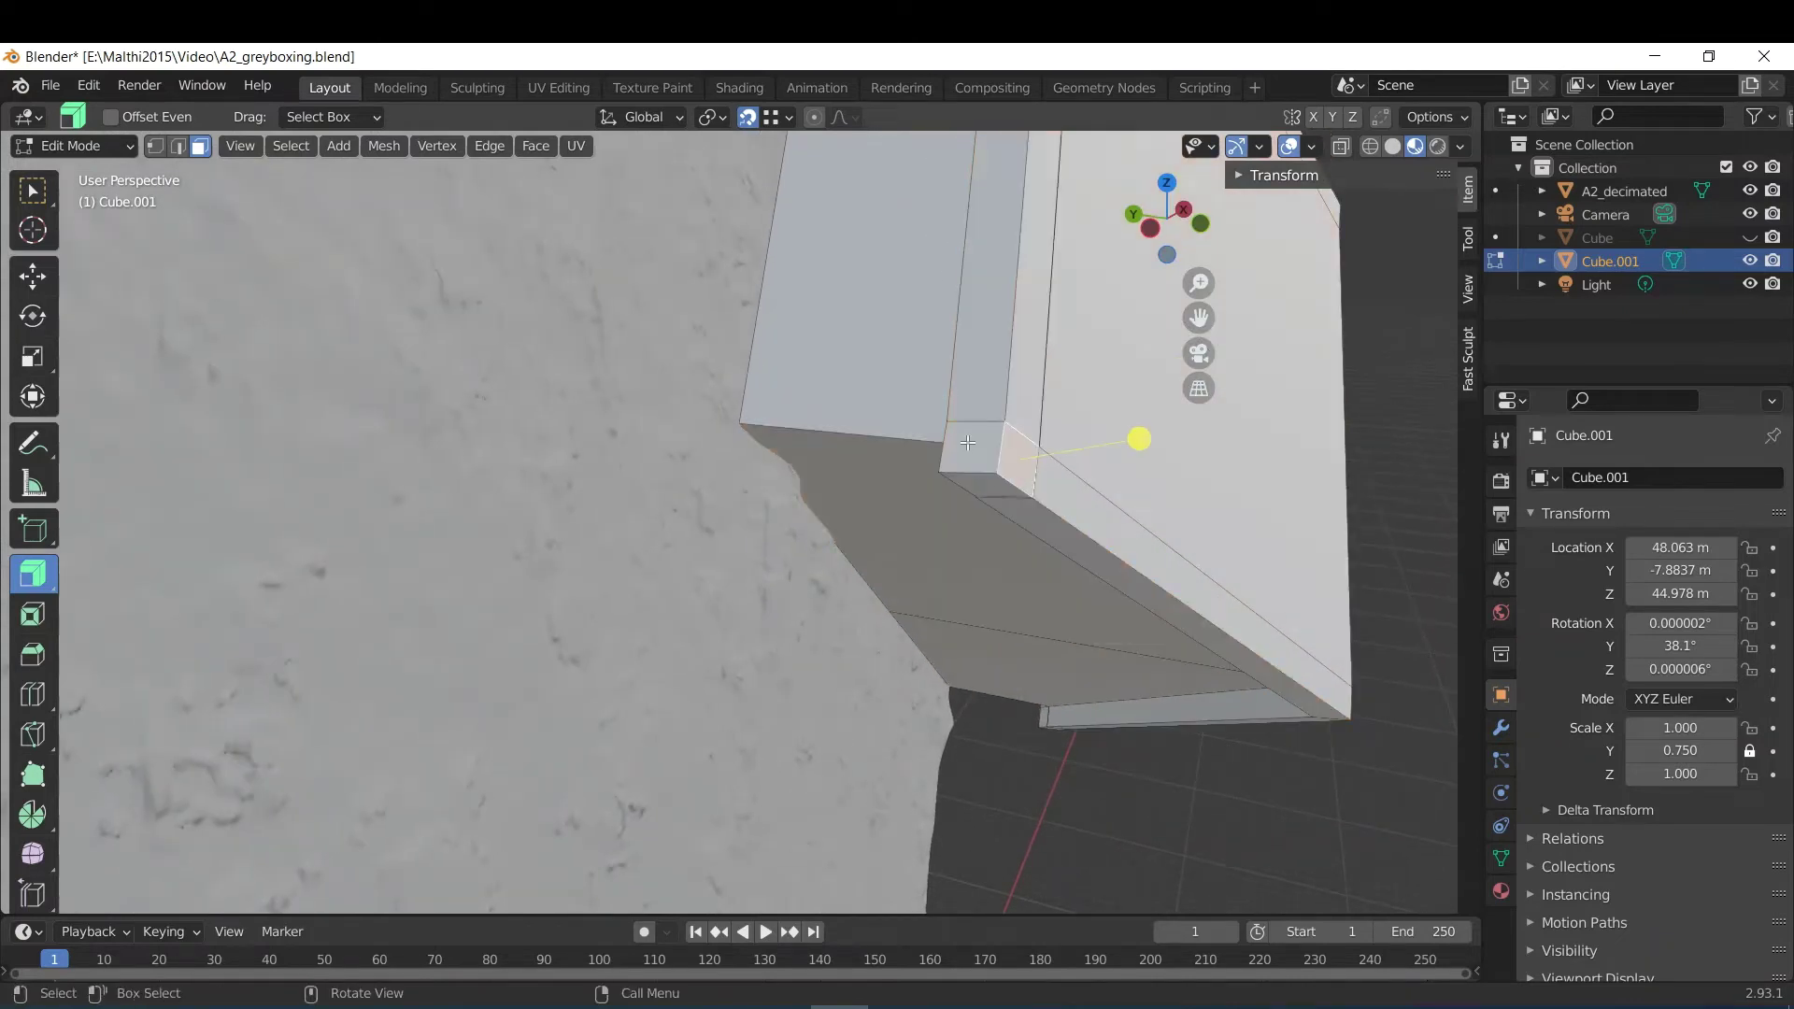
drag(964, 436, 1048, 514)
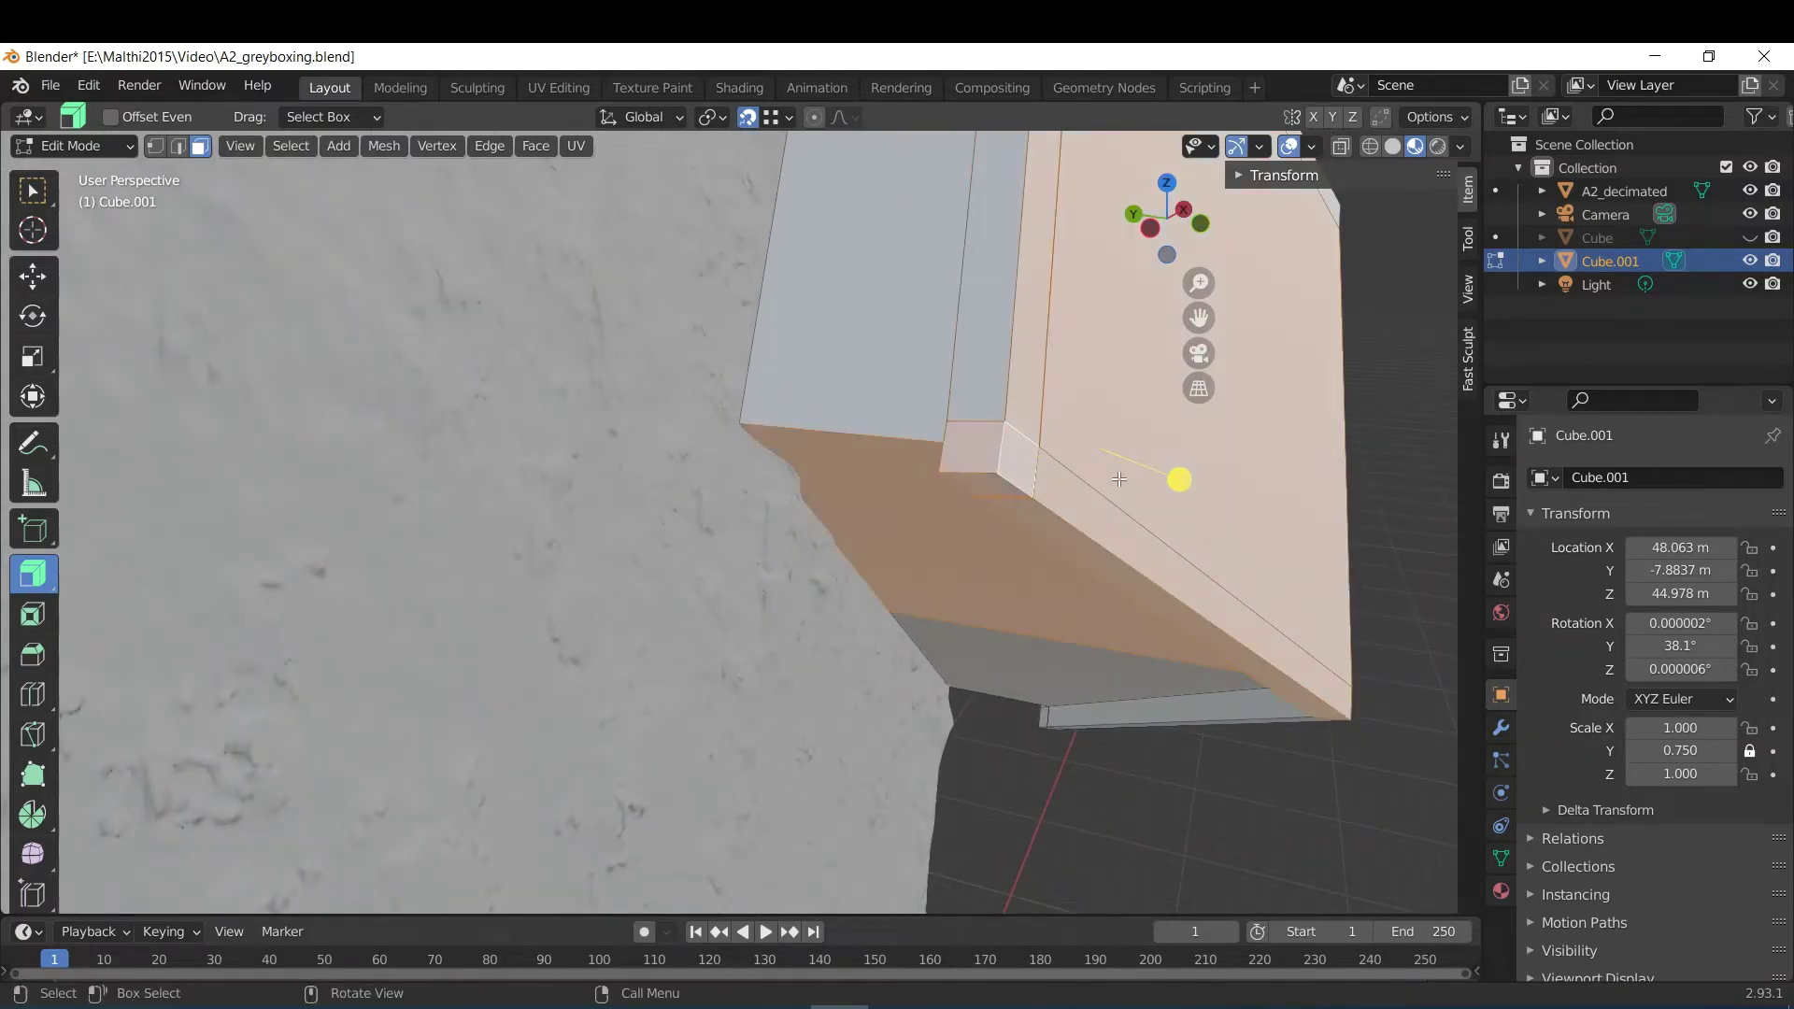
middle_drag(1121, 478, 1031, 417)
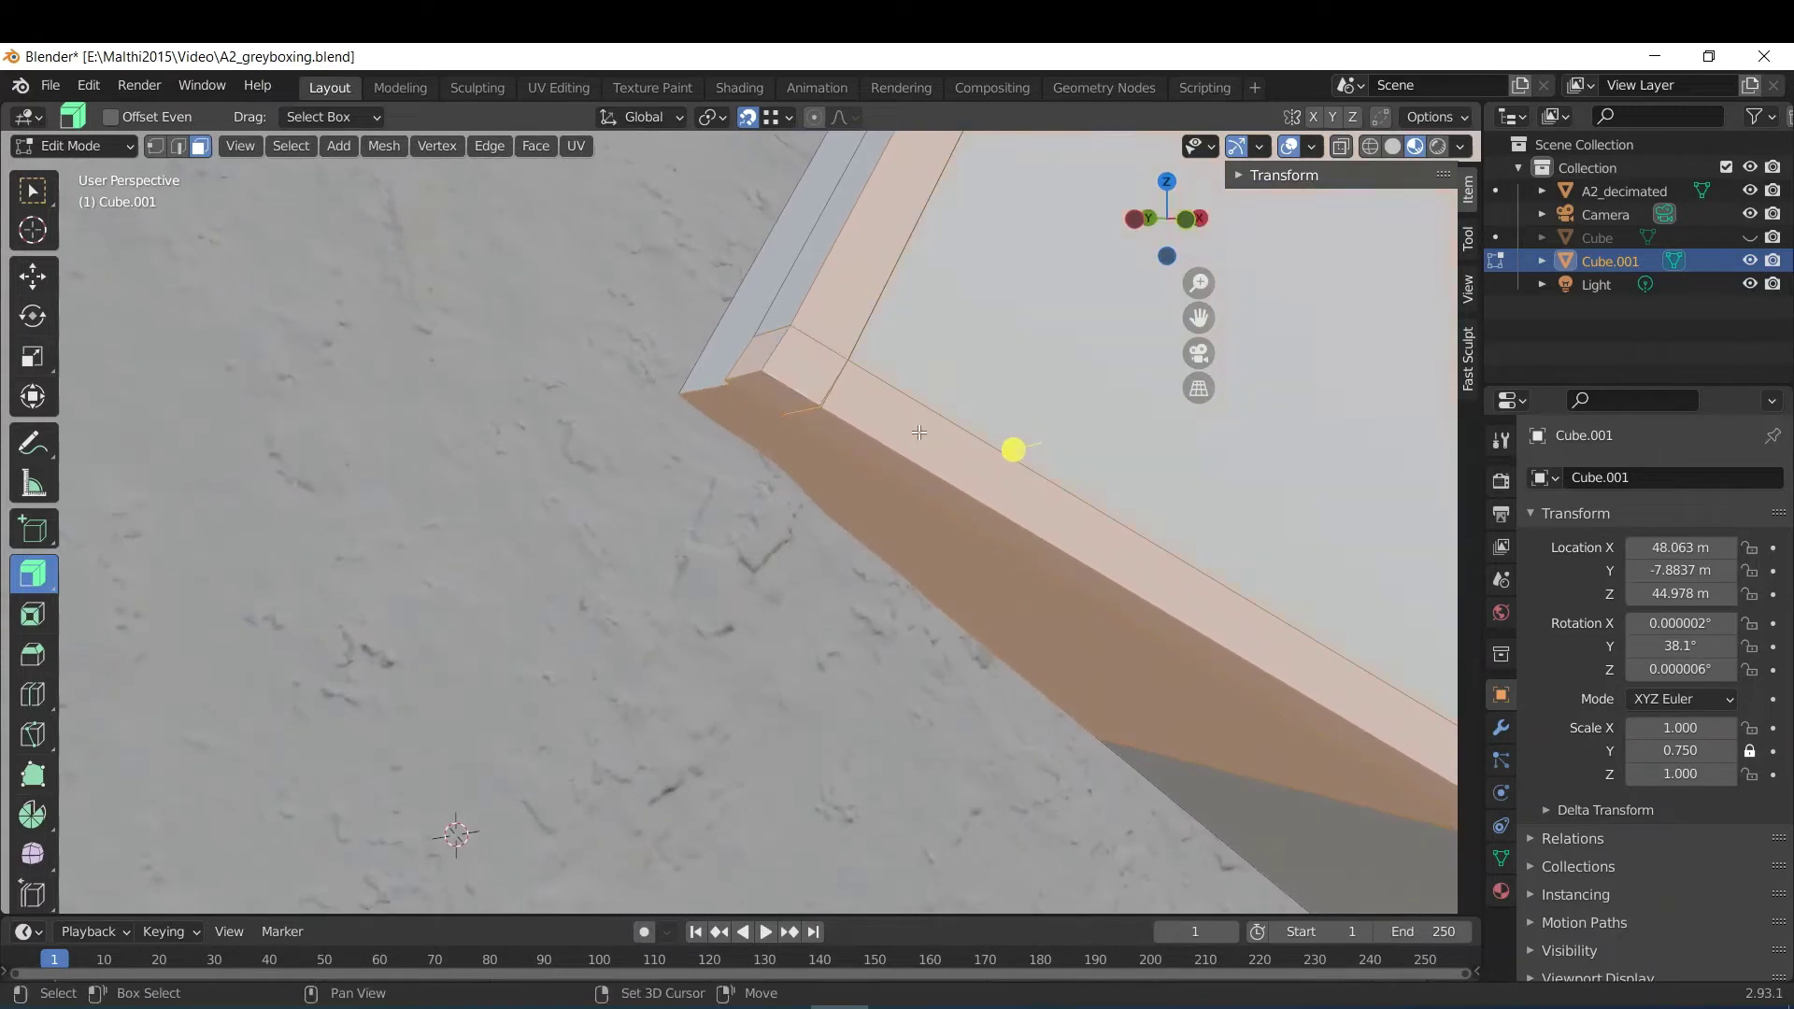
shift+click(840, 488)
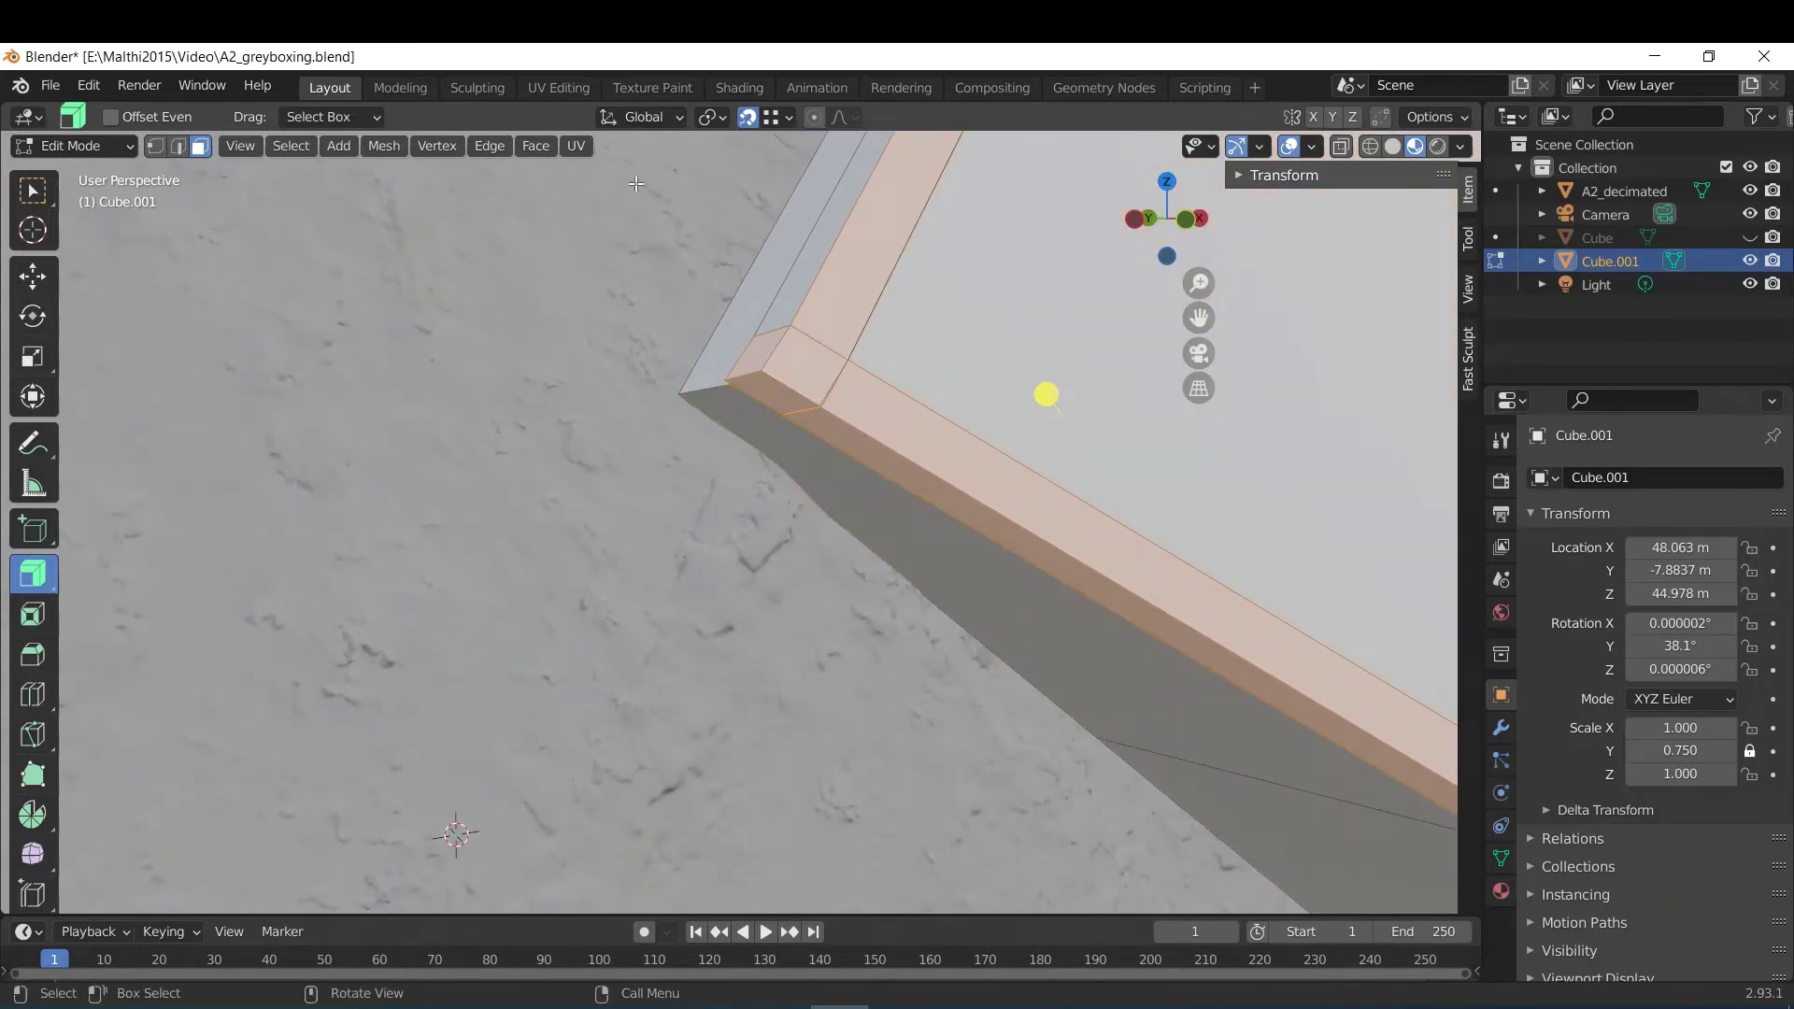
click(390, 148)
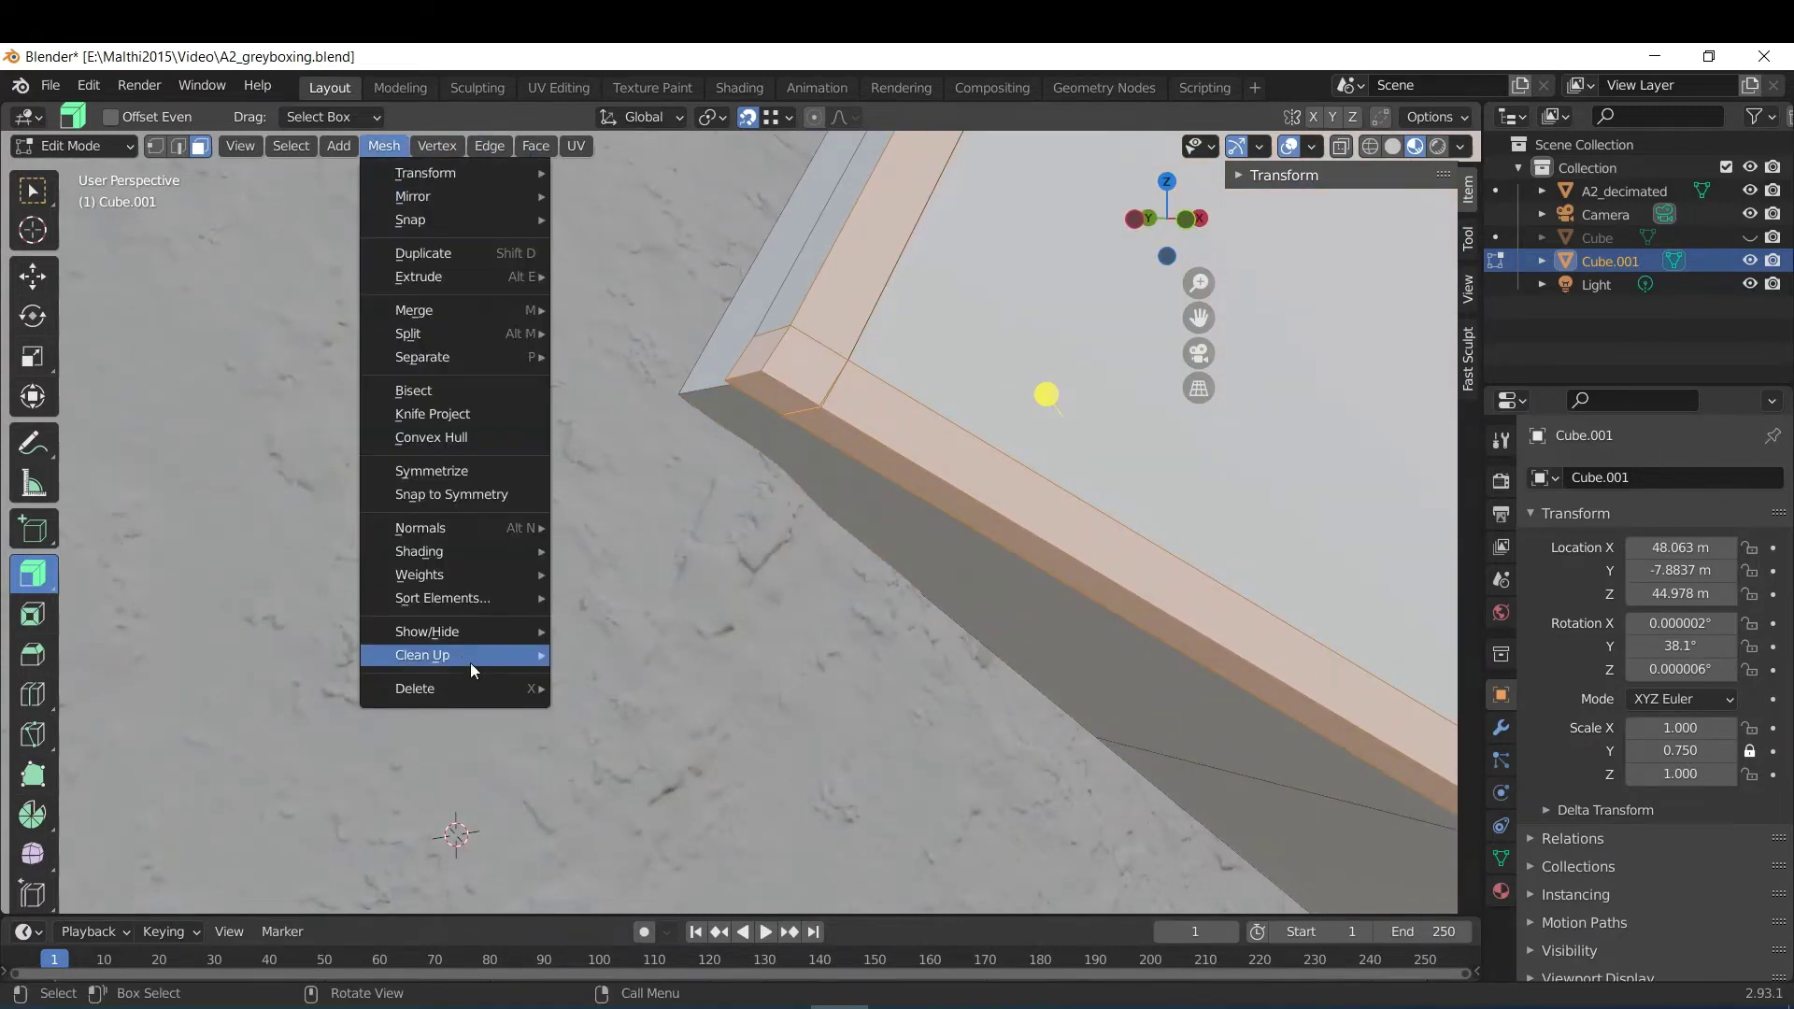
mouse_move(473, 657)
click(649, 840)
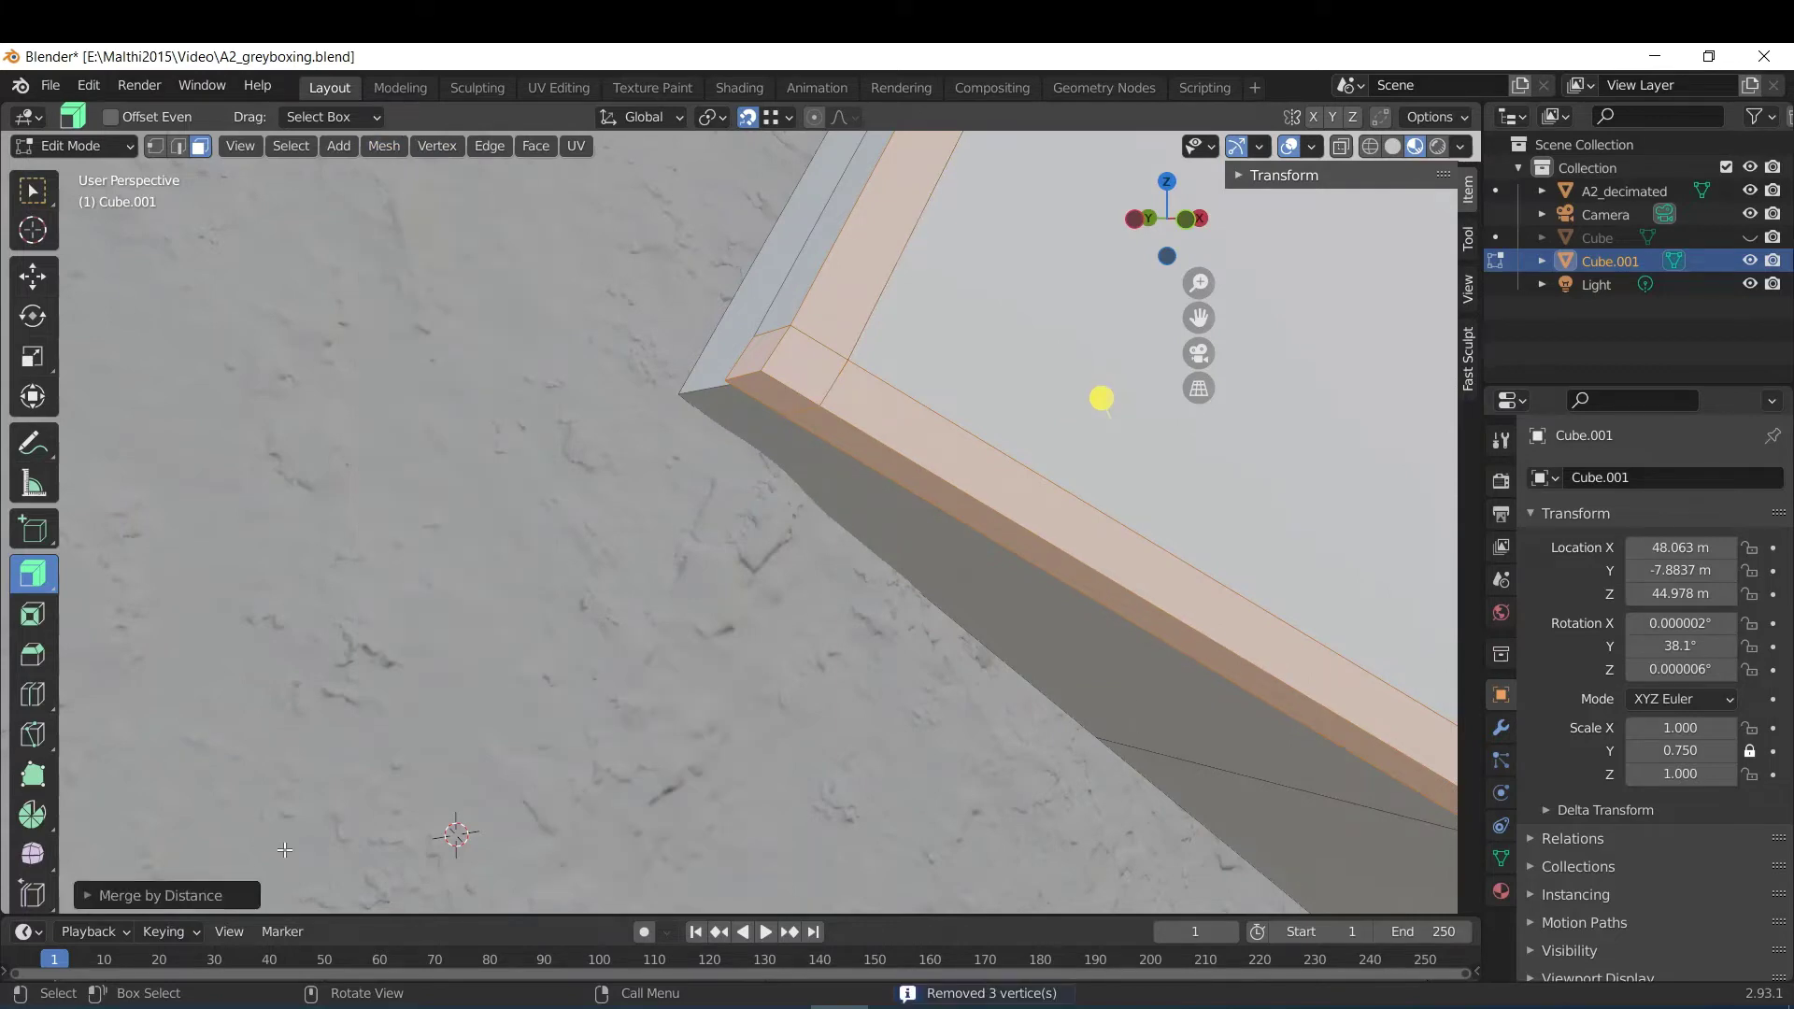
Orbit under the beam to look over the finished pitched roof.
middle_drag(560, 654, 692, 350)
scroll(699, 379, up, 3)
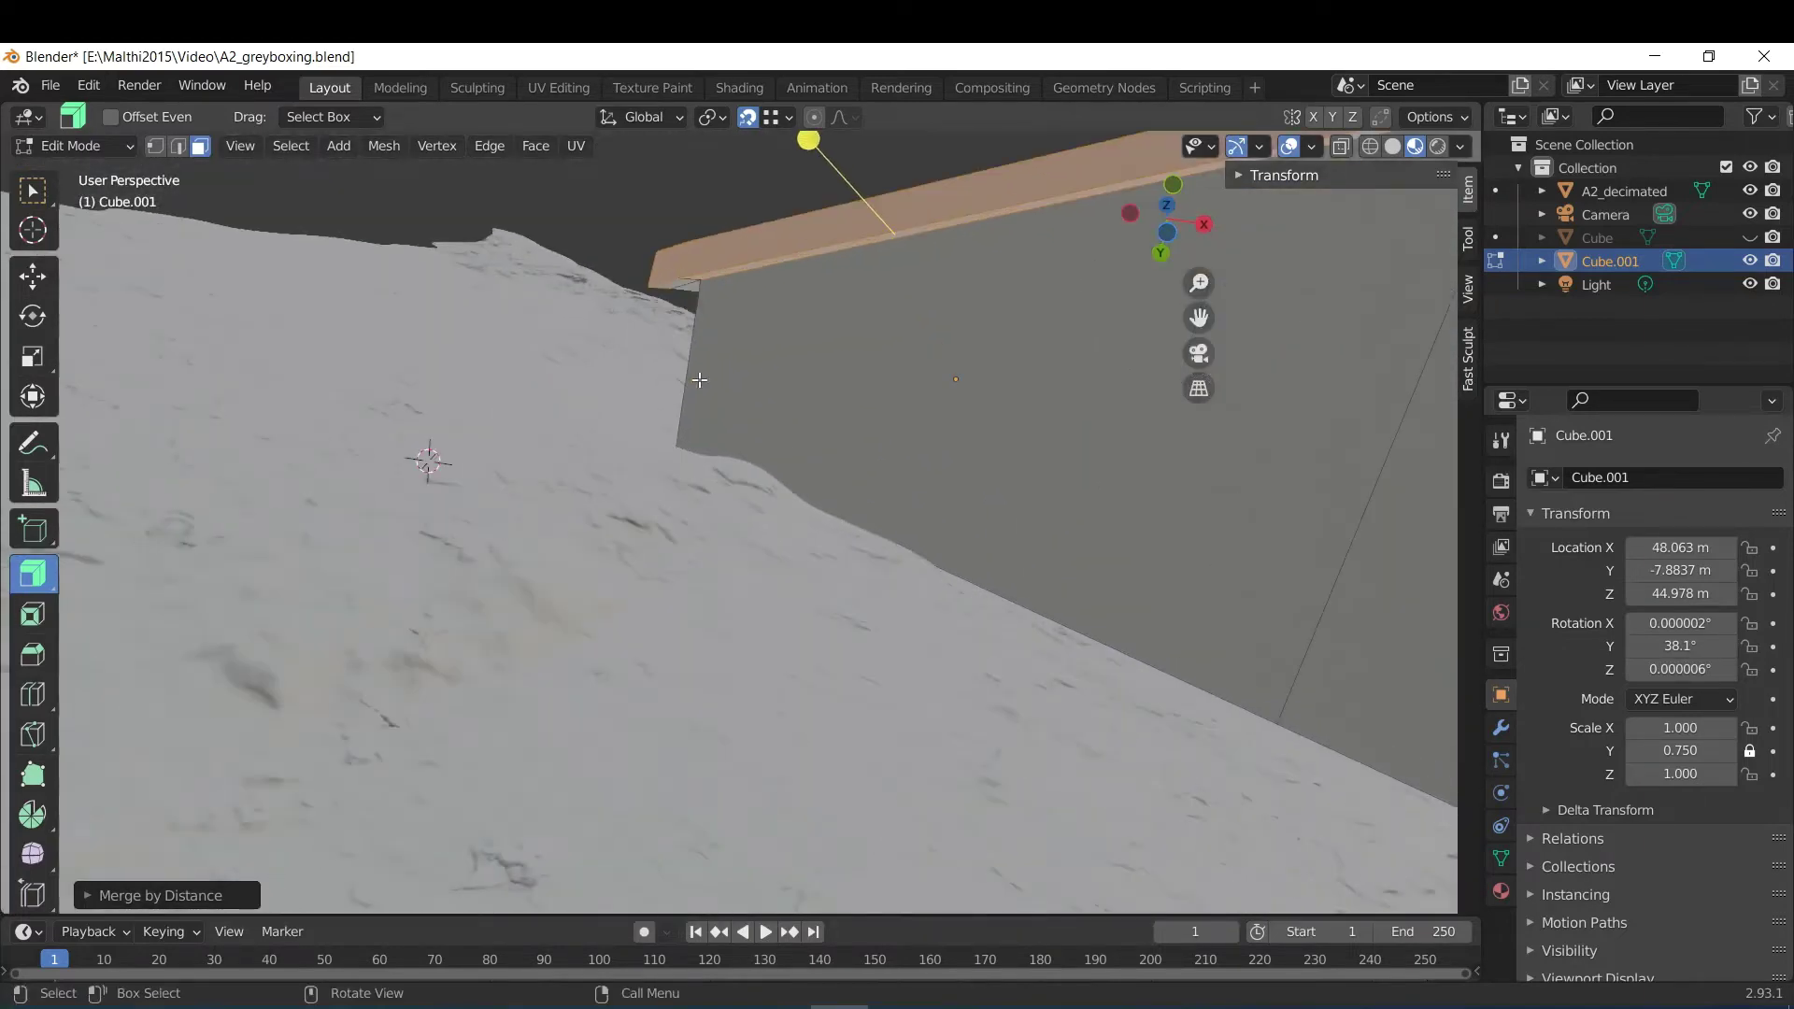
scroll(699, 380, up, 5)
scroll(716, 328, down, 5)
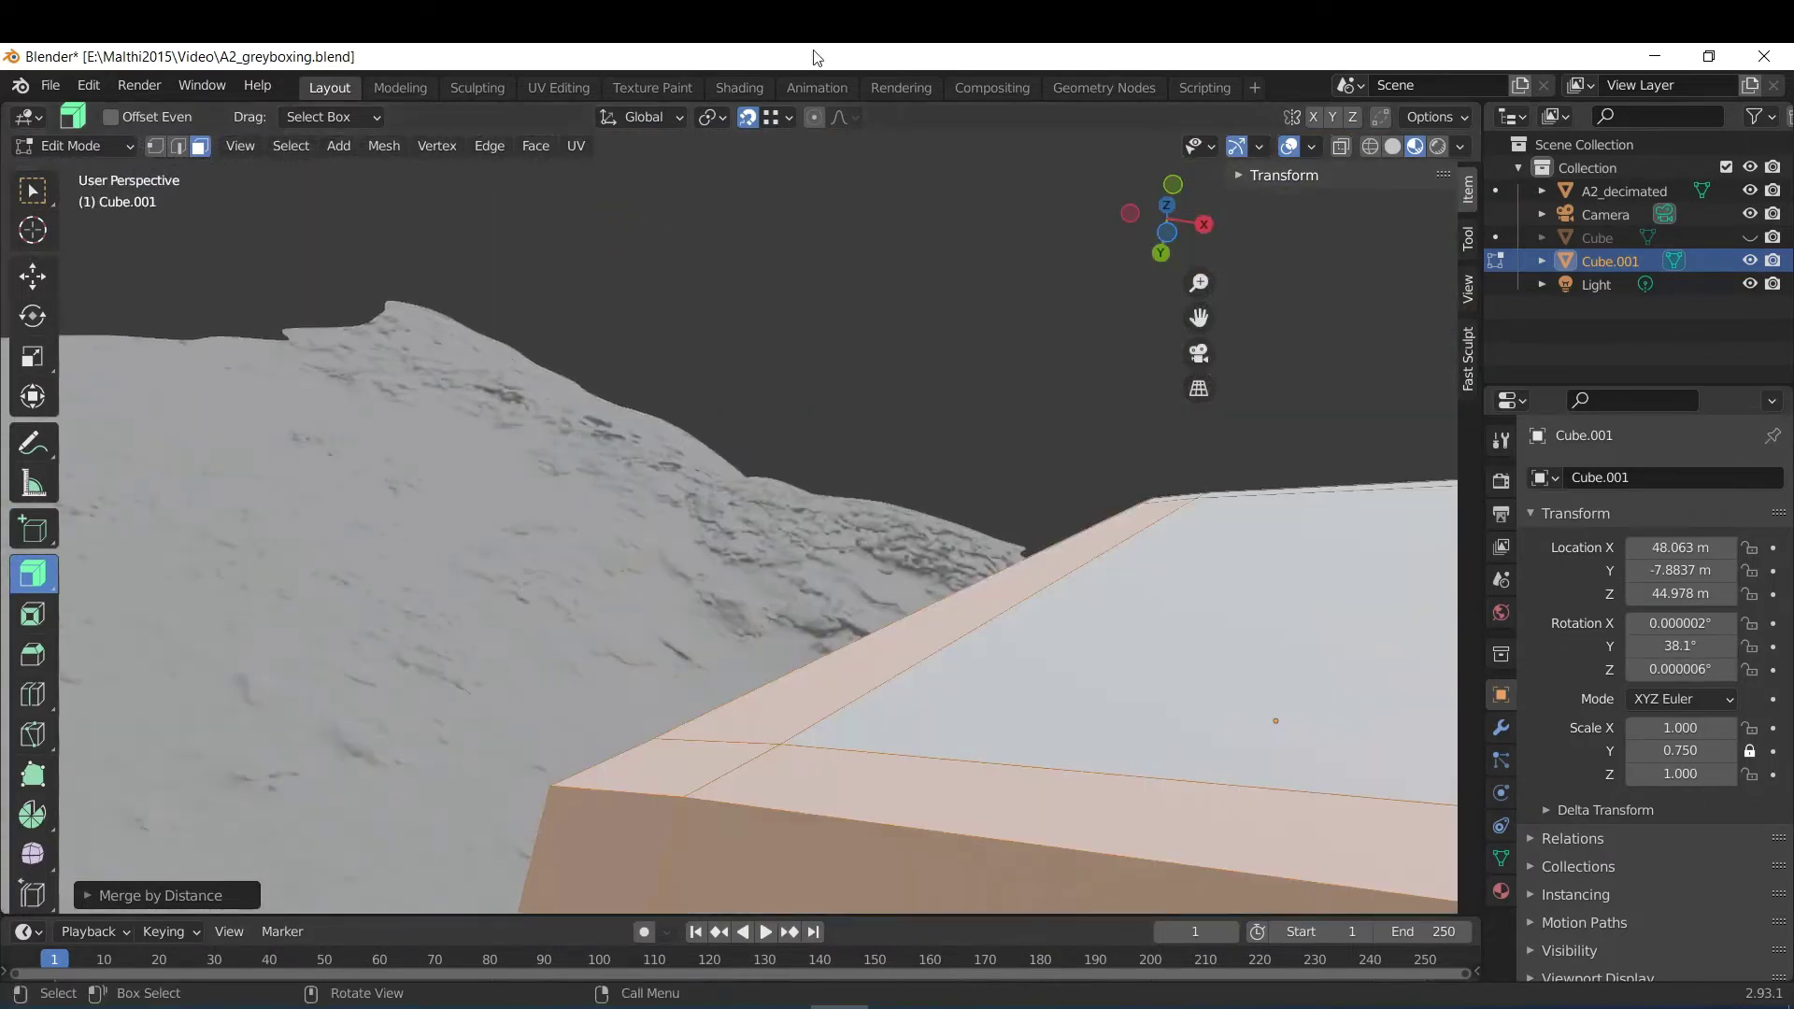
middle_drag(833, 465, 629, 406)
scroll(801, 527, down, 3)
scroll(630, 405, down, 3)
click(1081, 540)
middle_drag(911, 533, 779, 461)
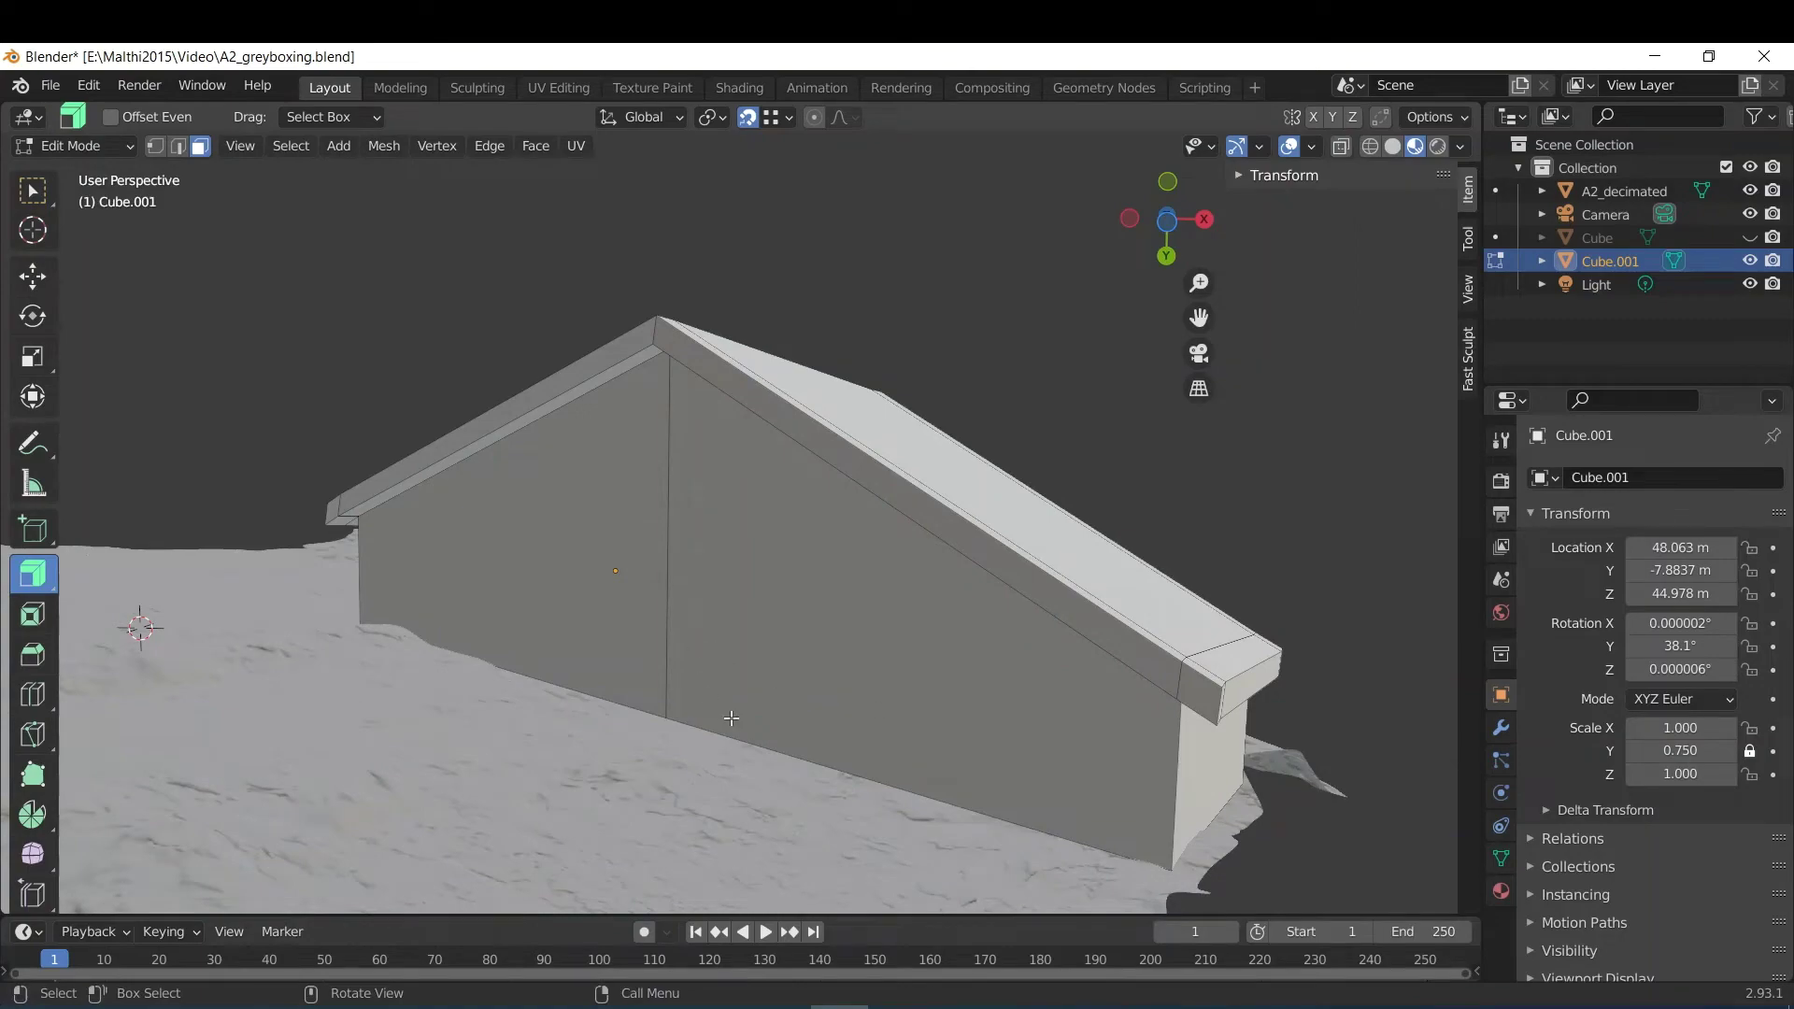
In Chrome, scroll the Exercise 4 Part B page up to the Tsoungiza house reconstruction image.
key(alt+Tab)
scroll(865, 653, up, 20)
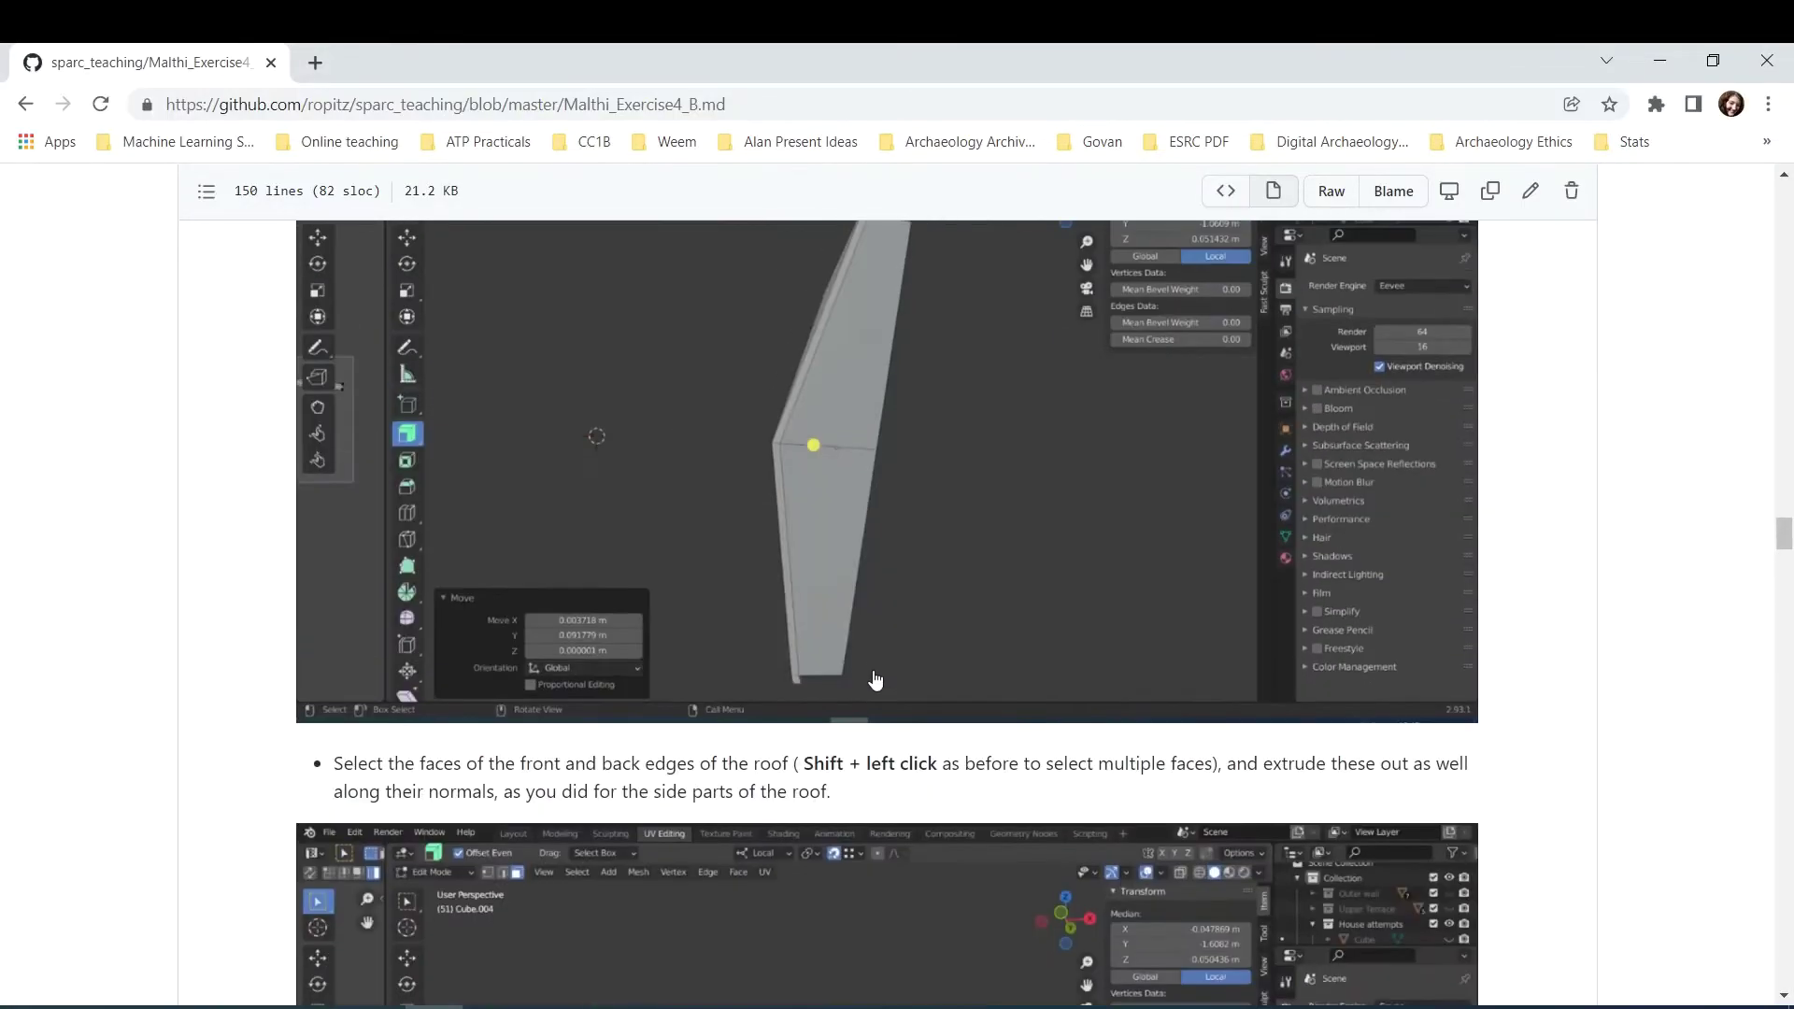
scroll(871, 661, up, 20)
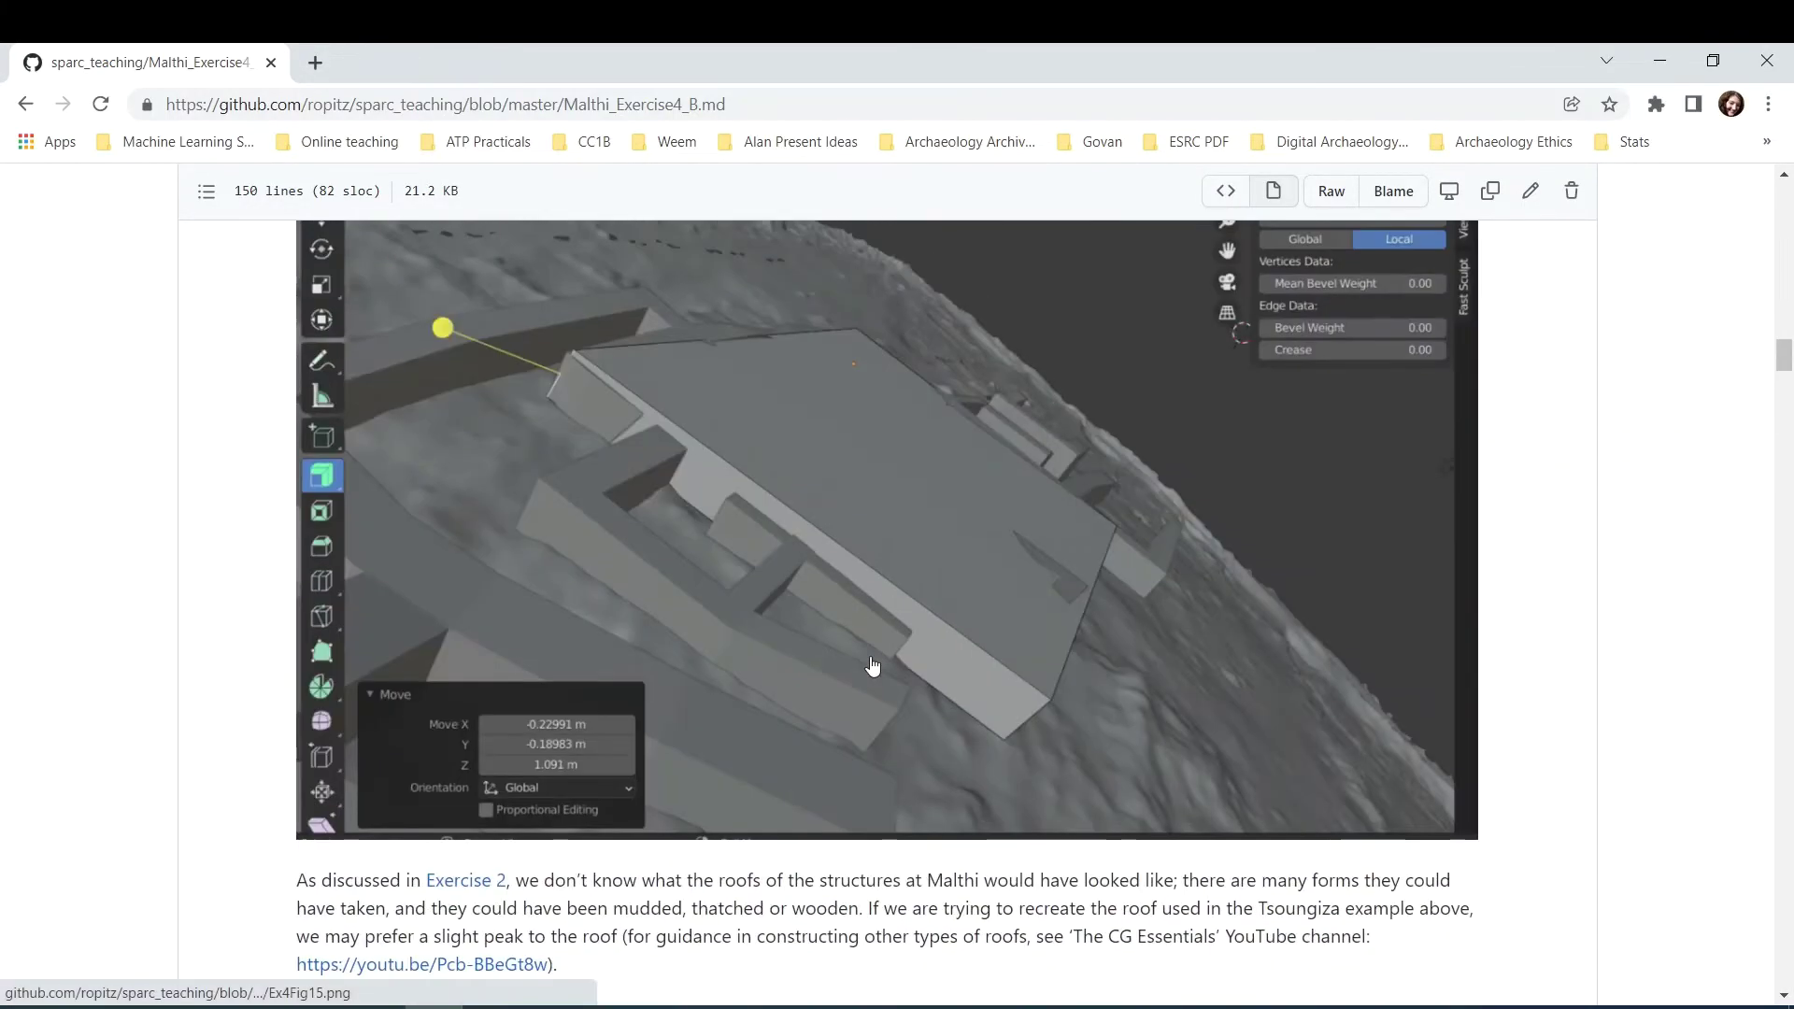
scroll(871, 665, up, 10)
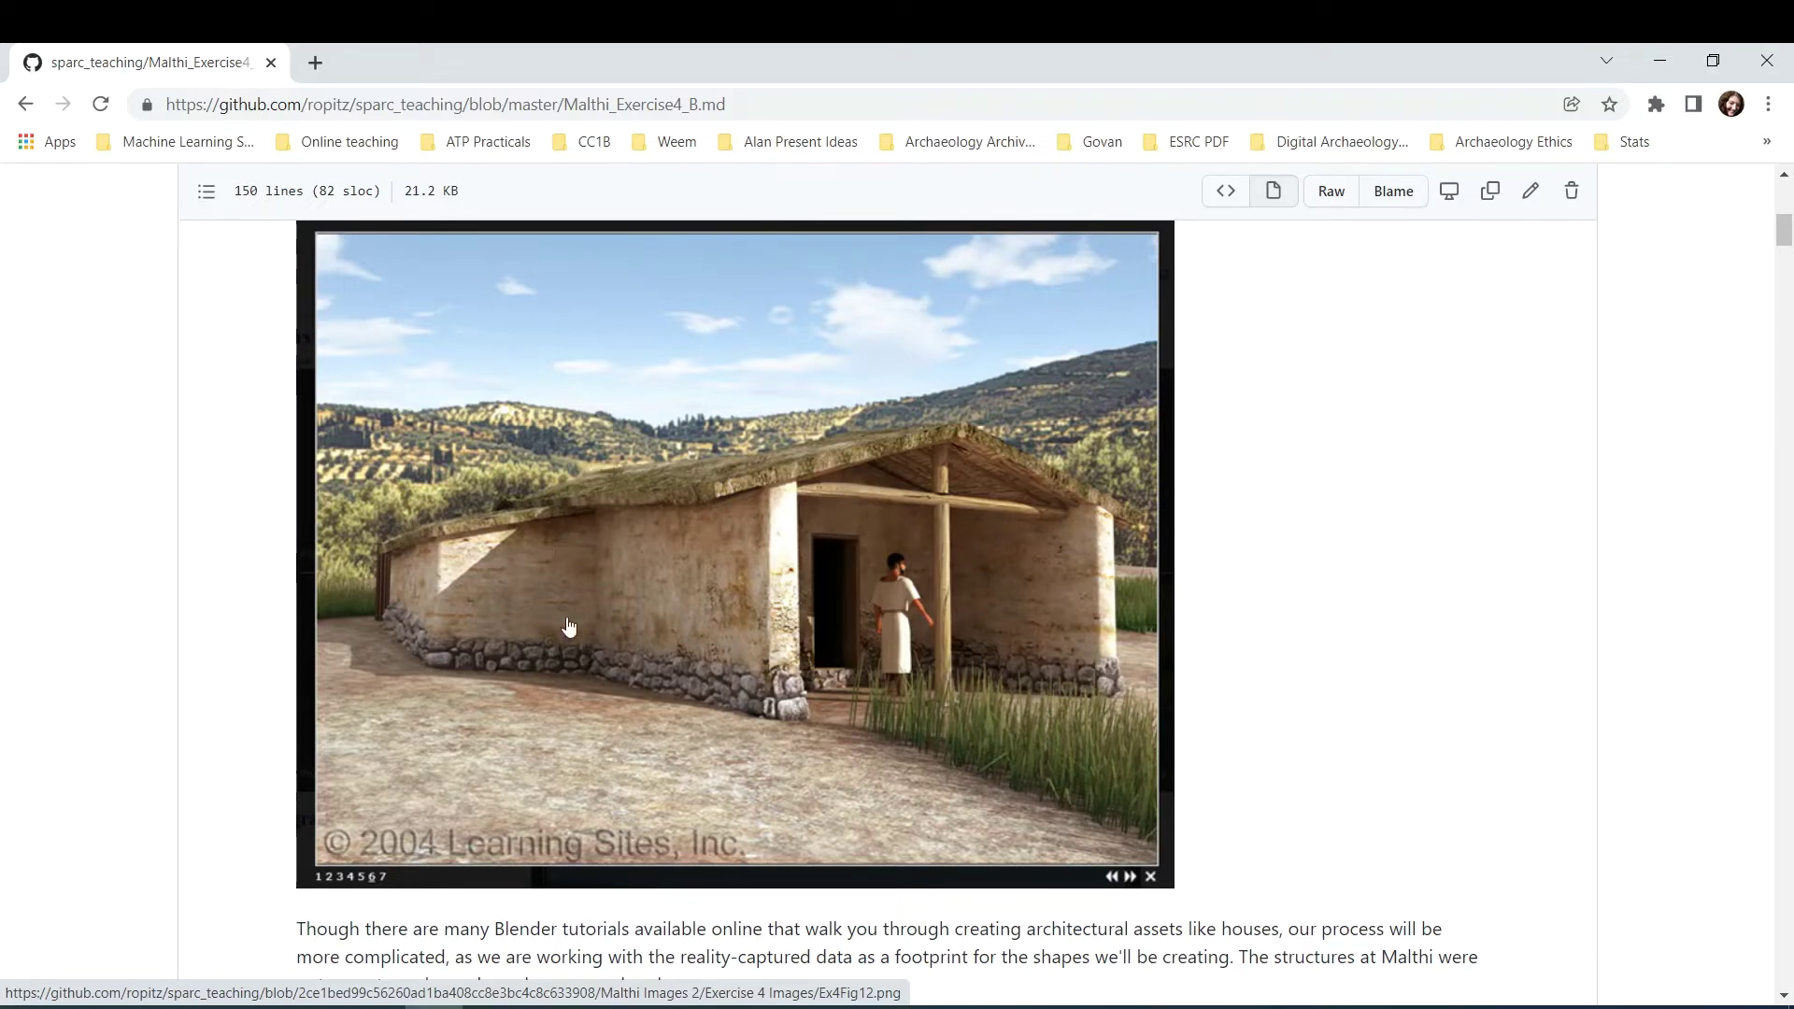
Select both long side wall faces and inset them individually with 0.3 m thickness.
key(alt+Tab)
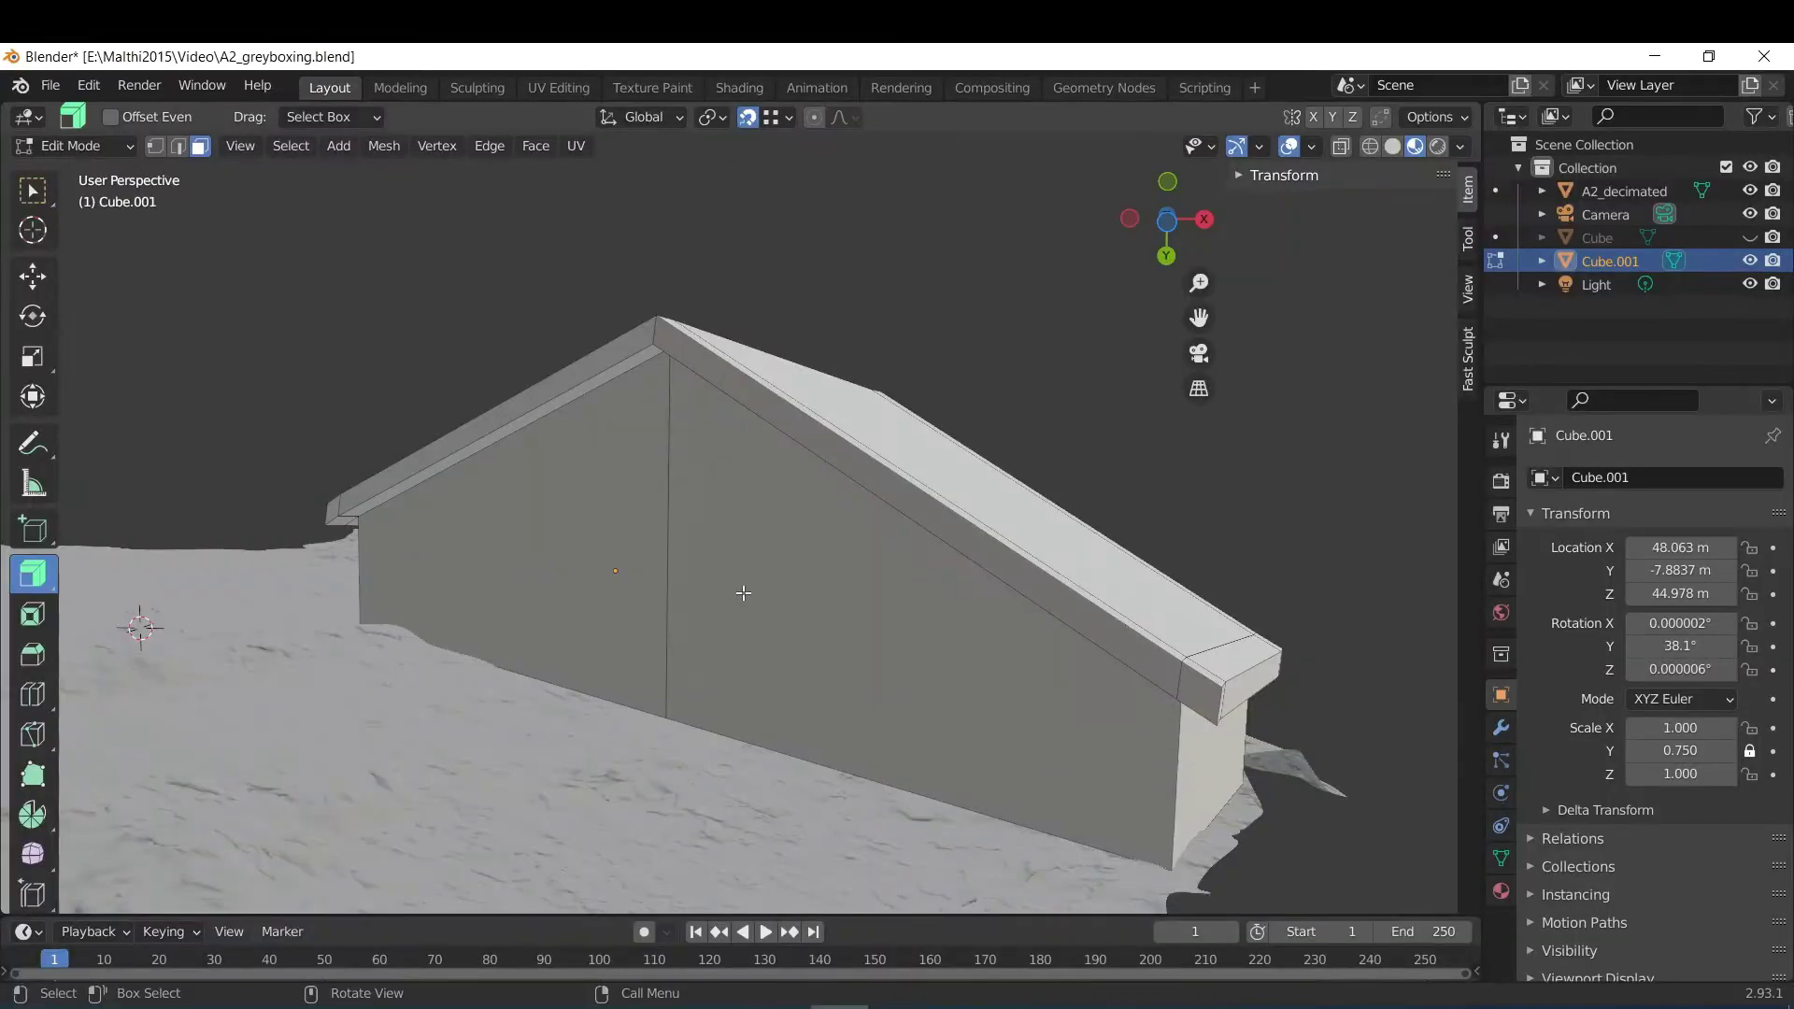
click(744, 593)
shift+click(526, 592)
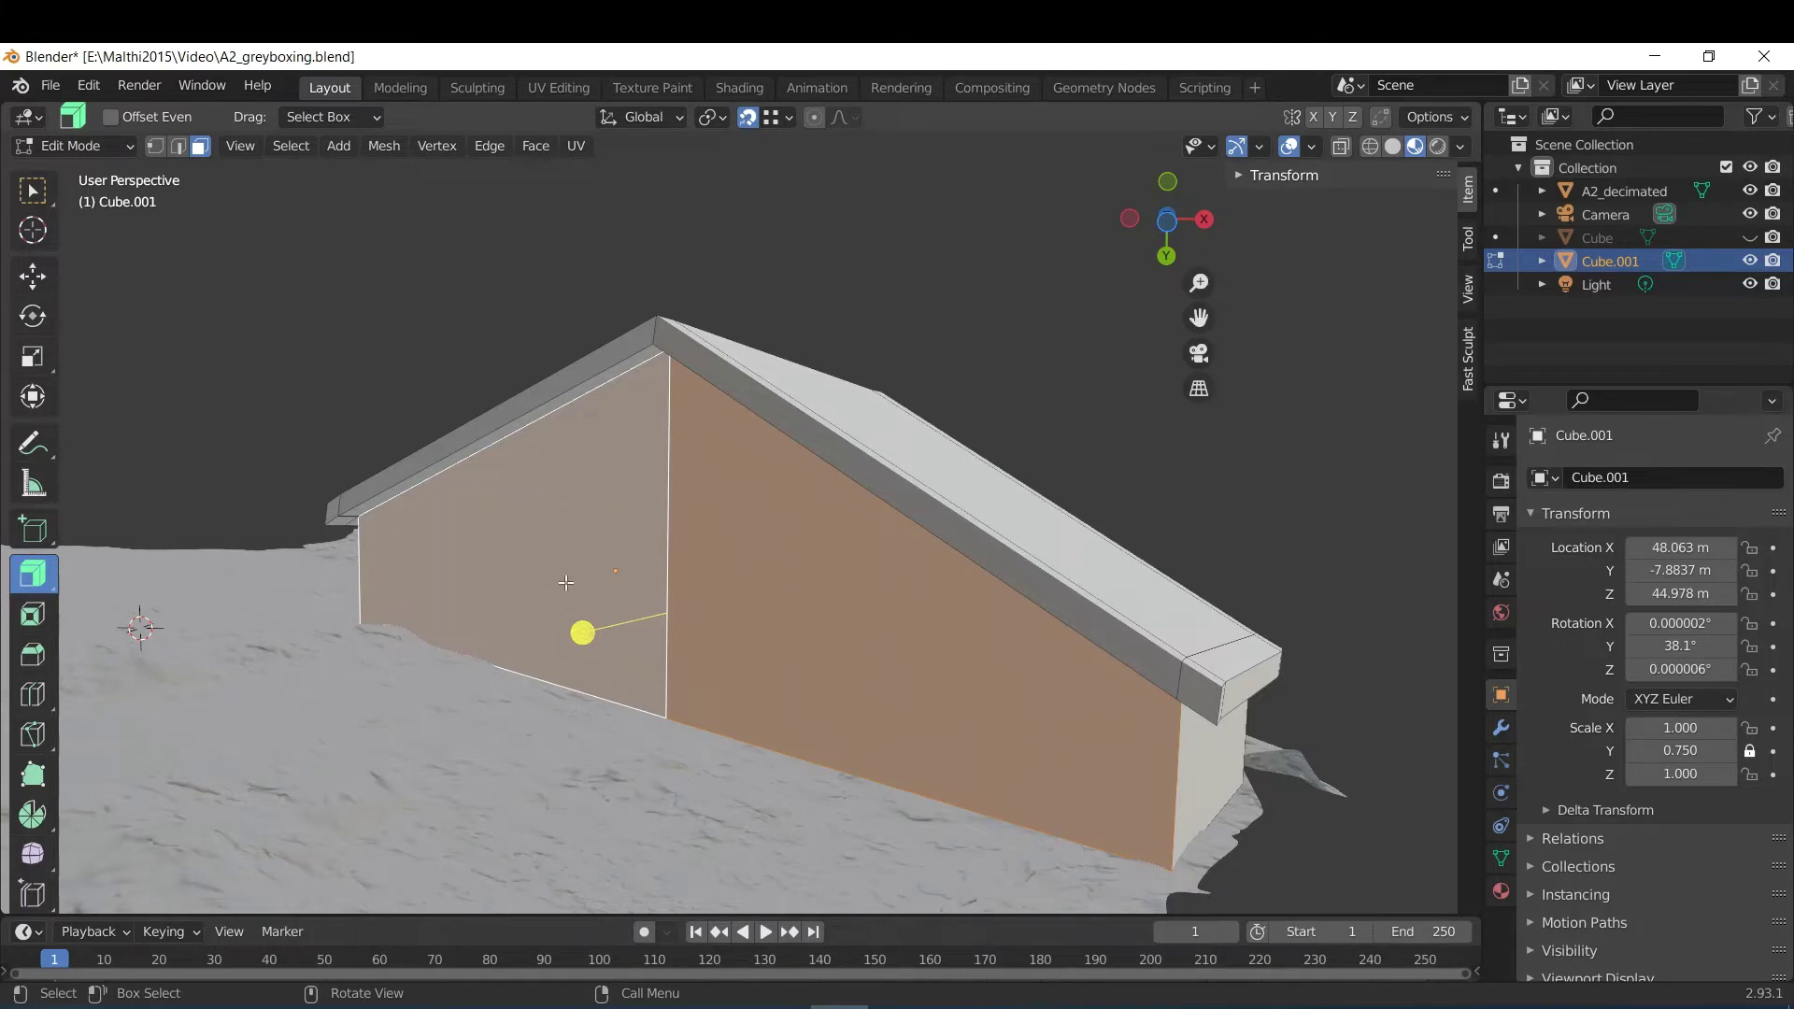
key(i)
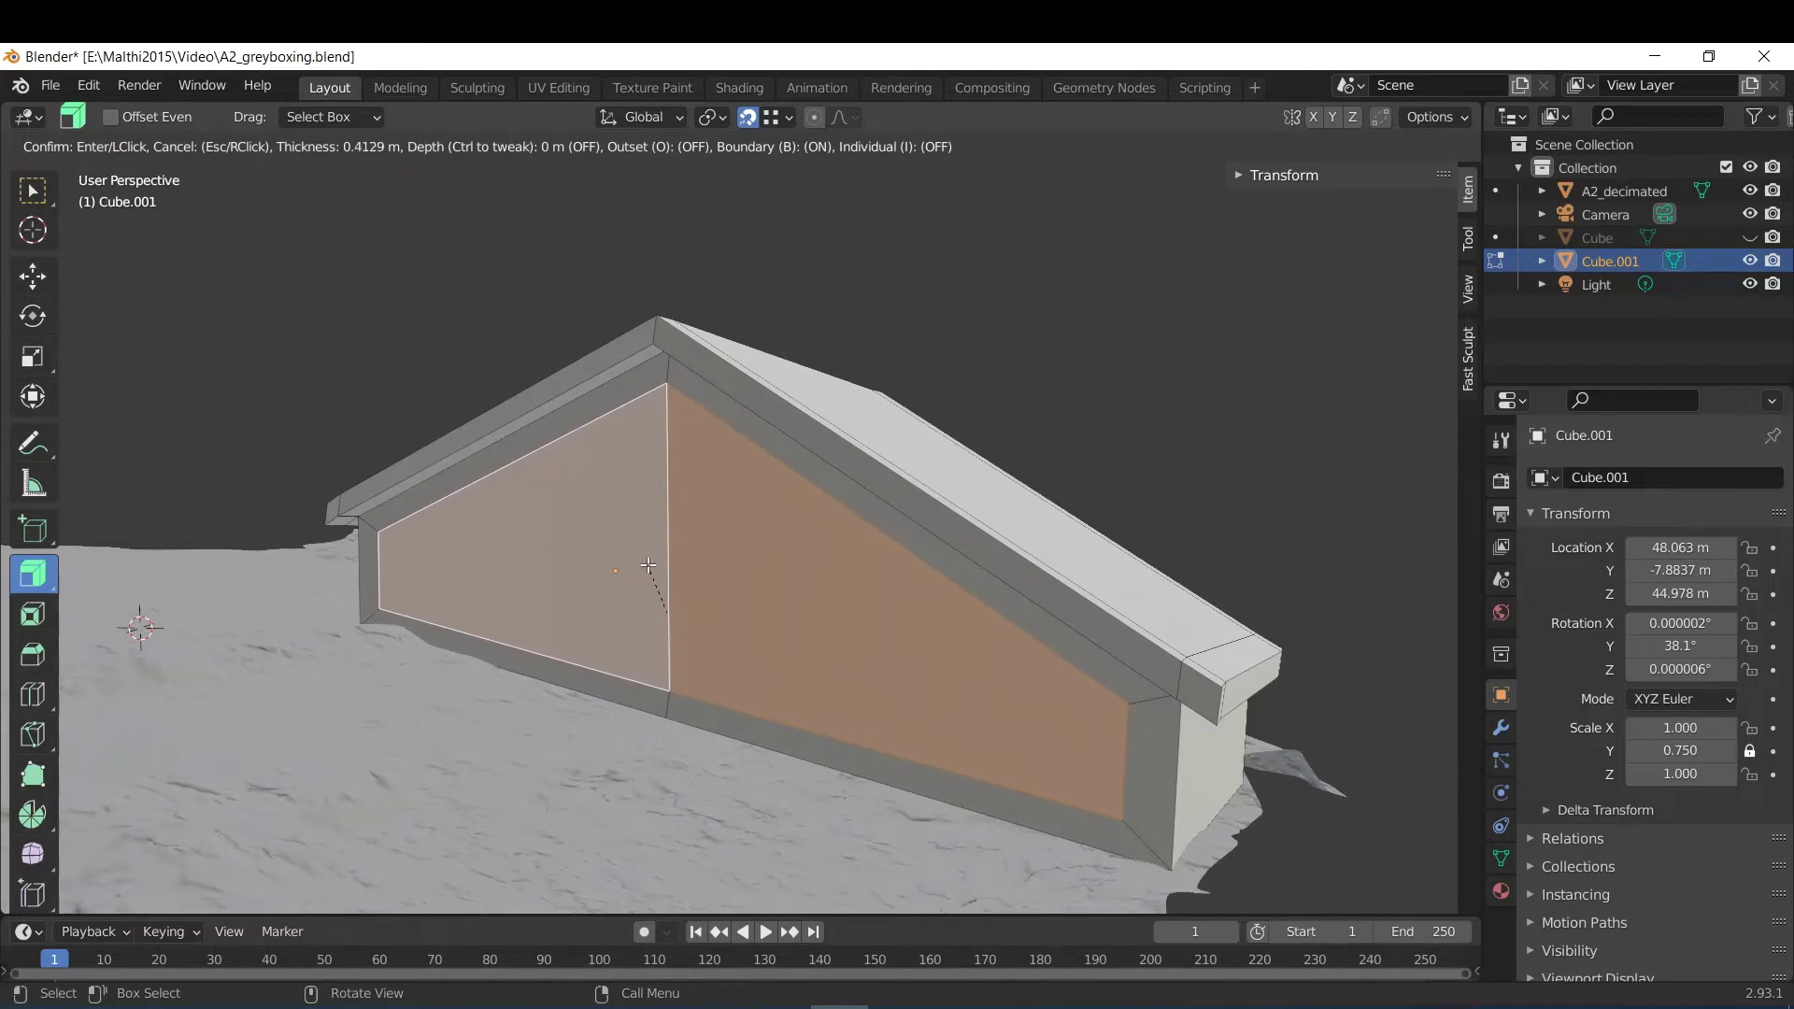
click(649, 565)
click(132, 891)
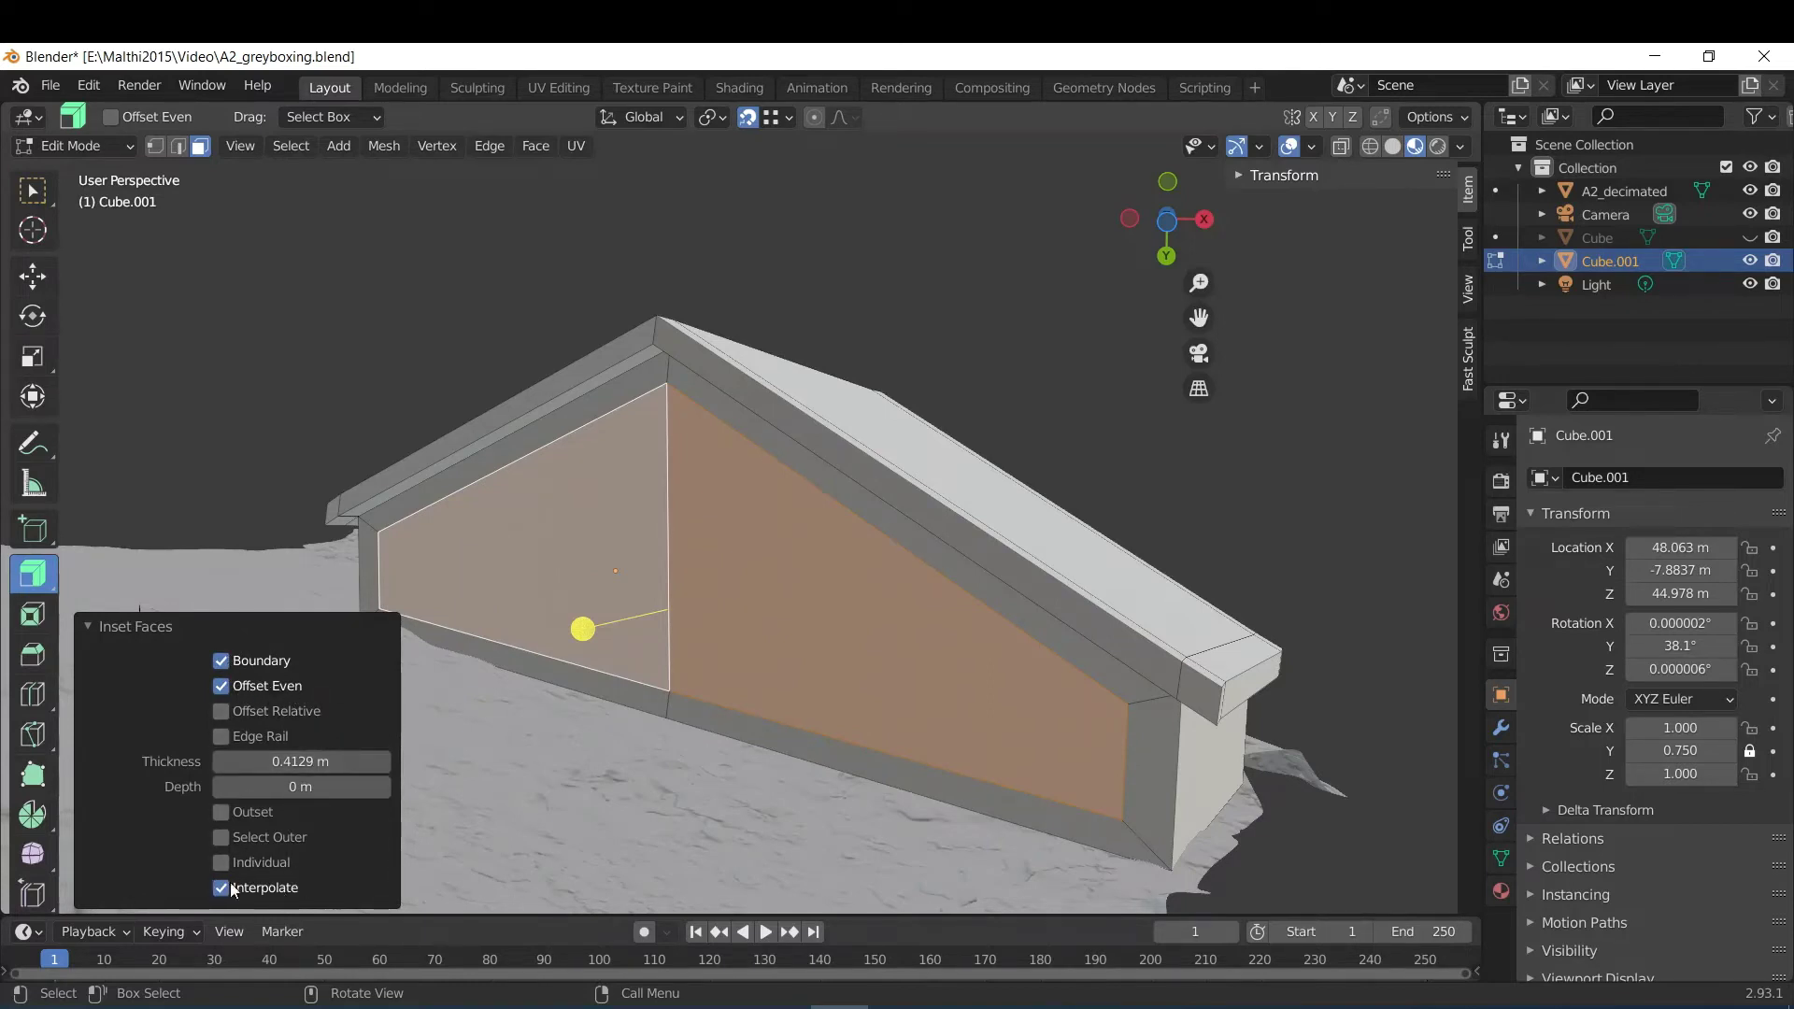
click(309, 763)
text(0.3)
key(Return)
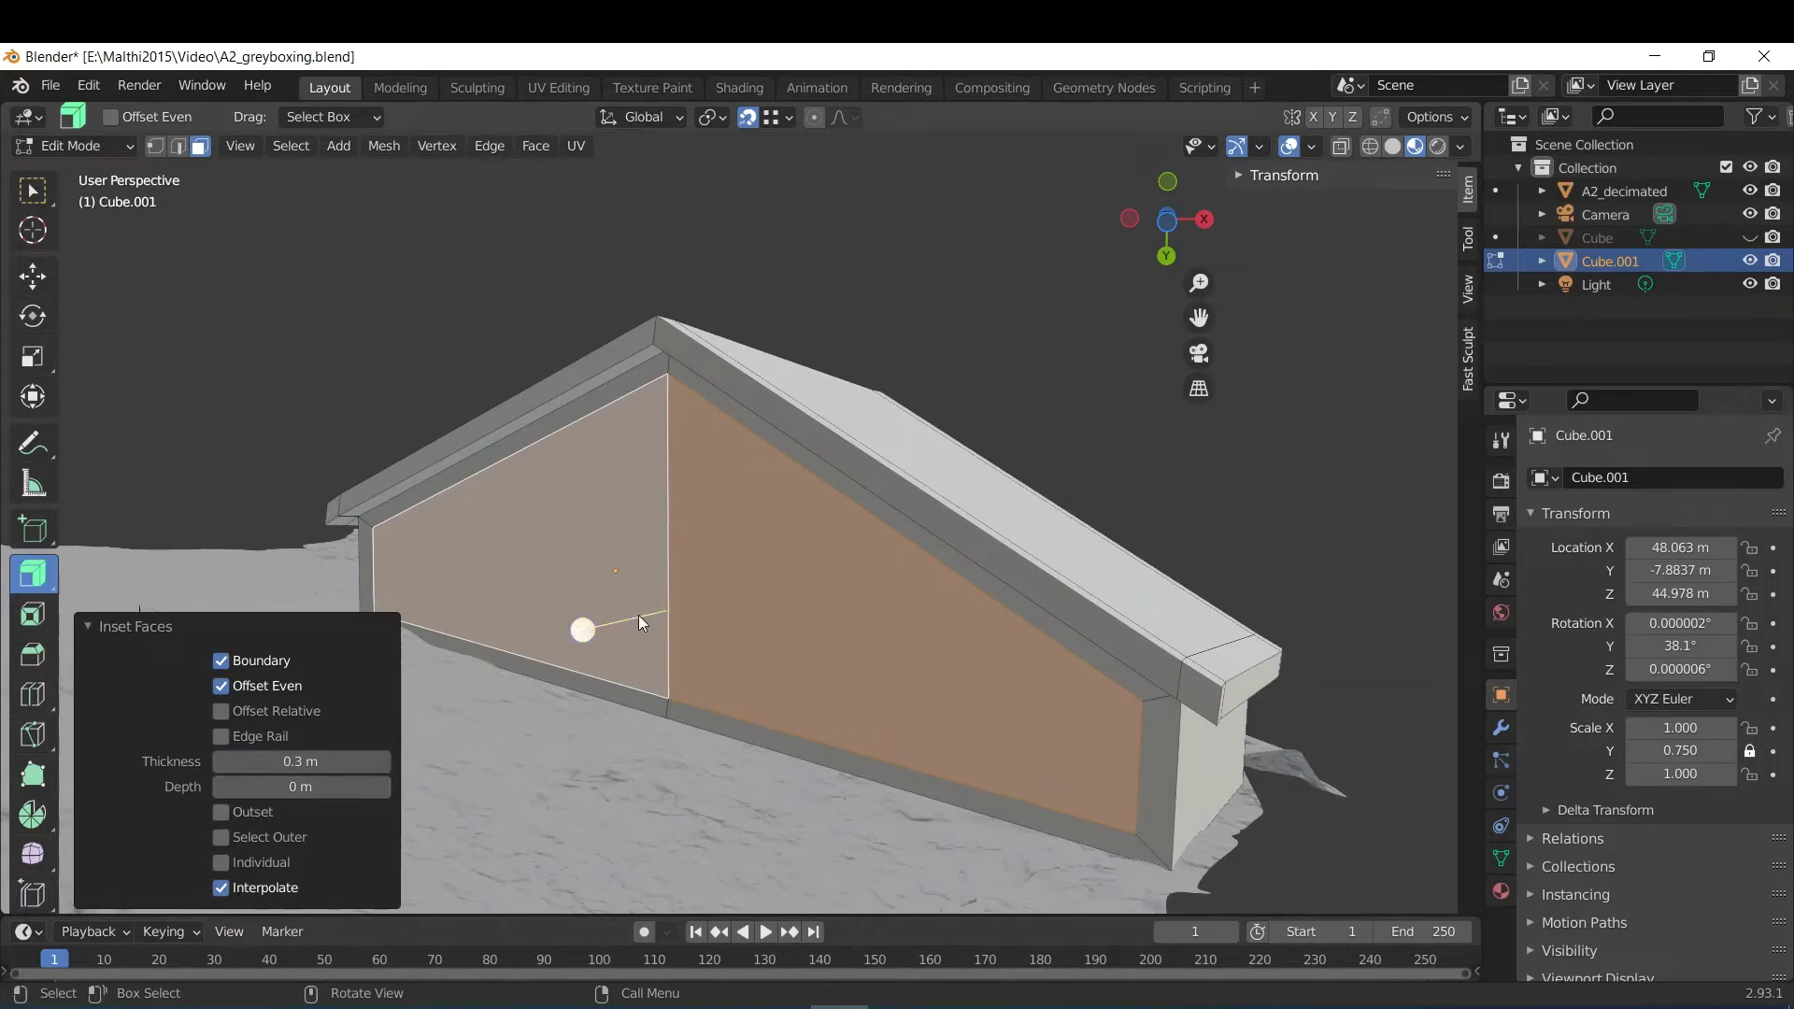
click(93, 626)
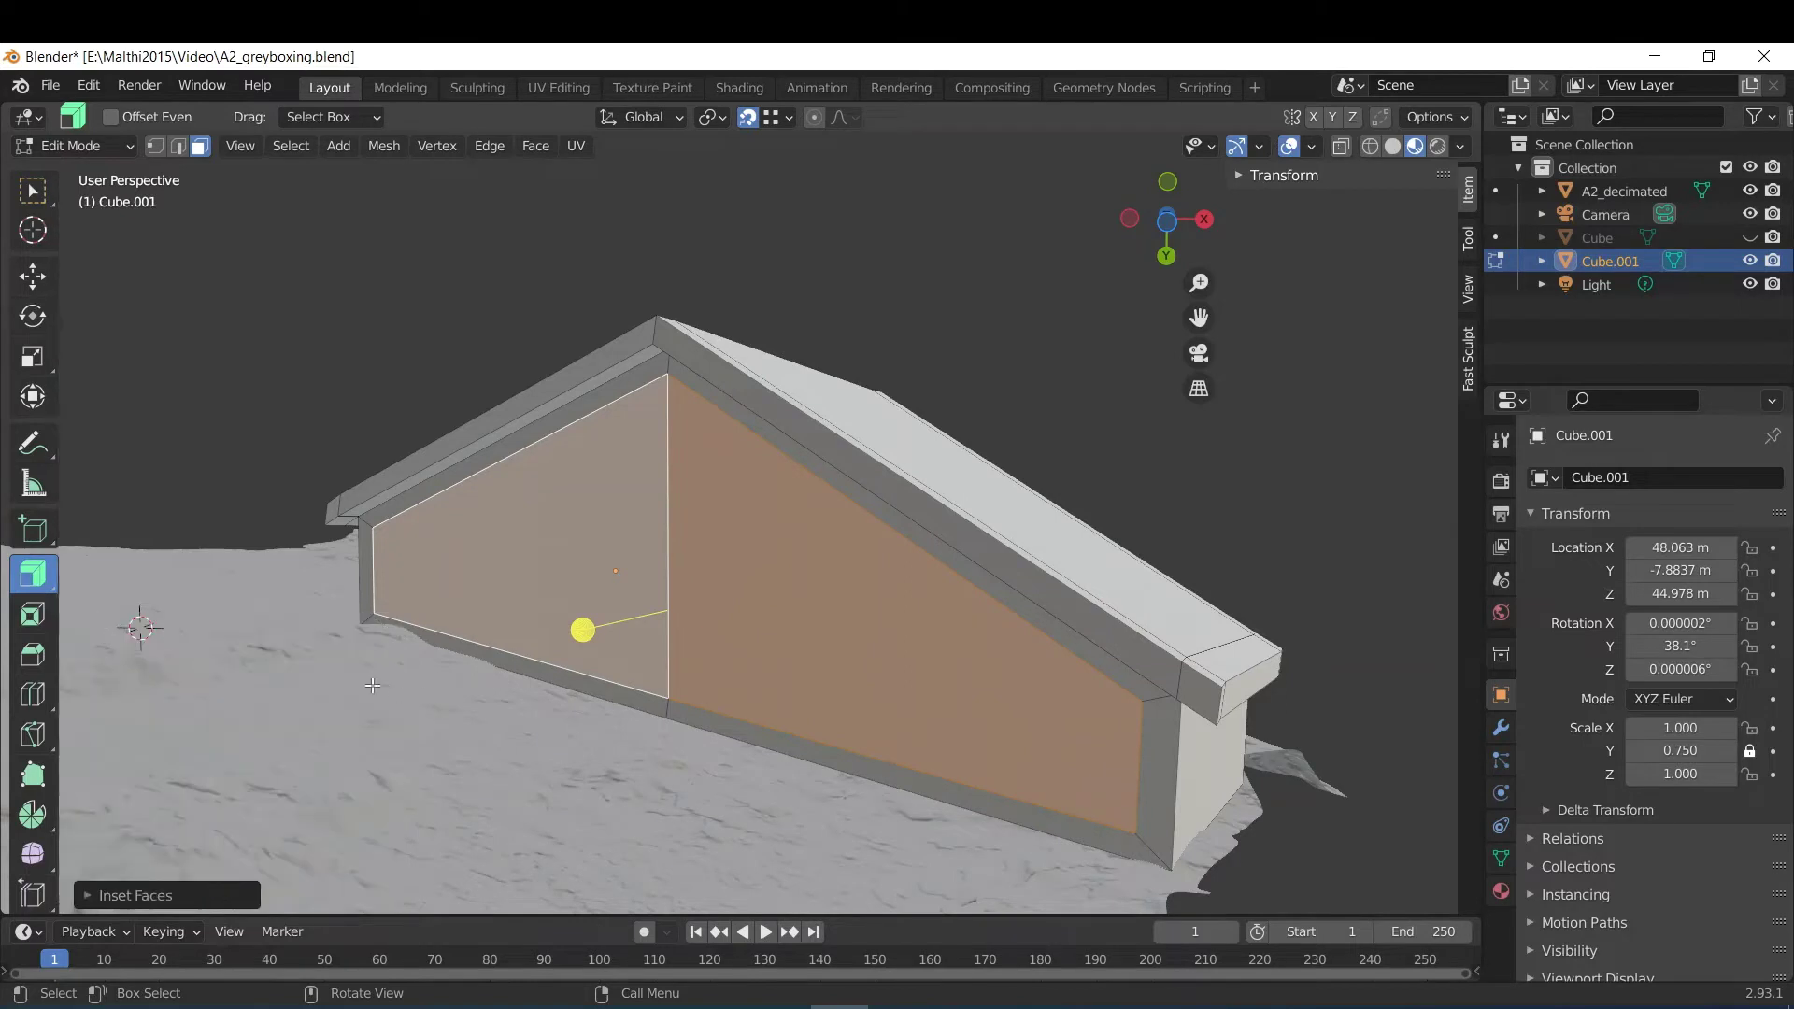
click(149, 894)
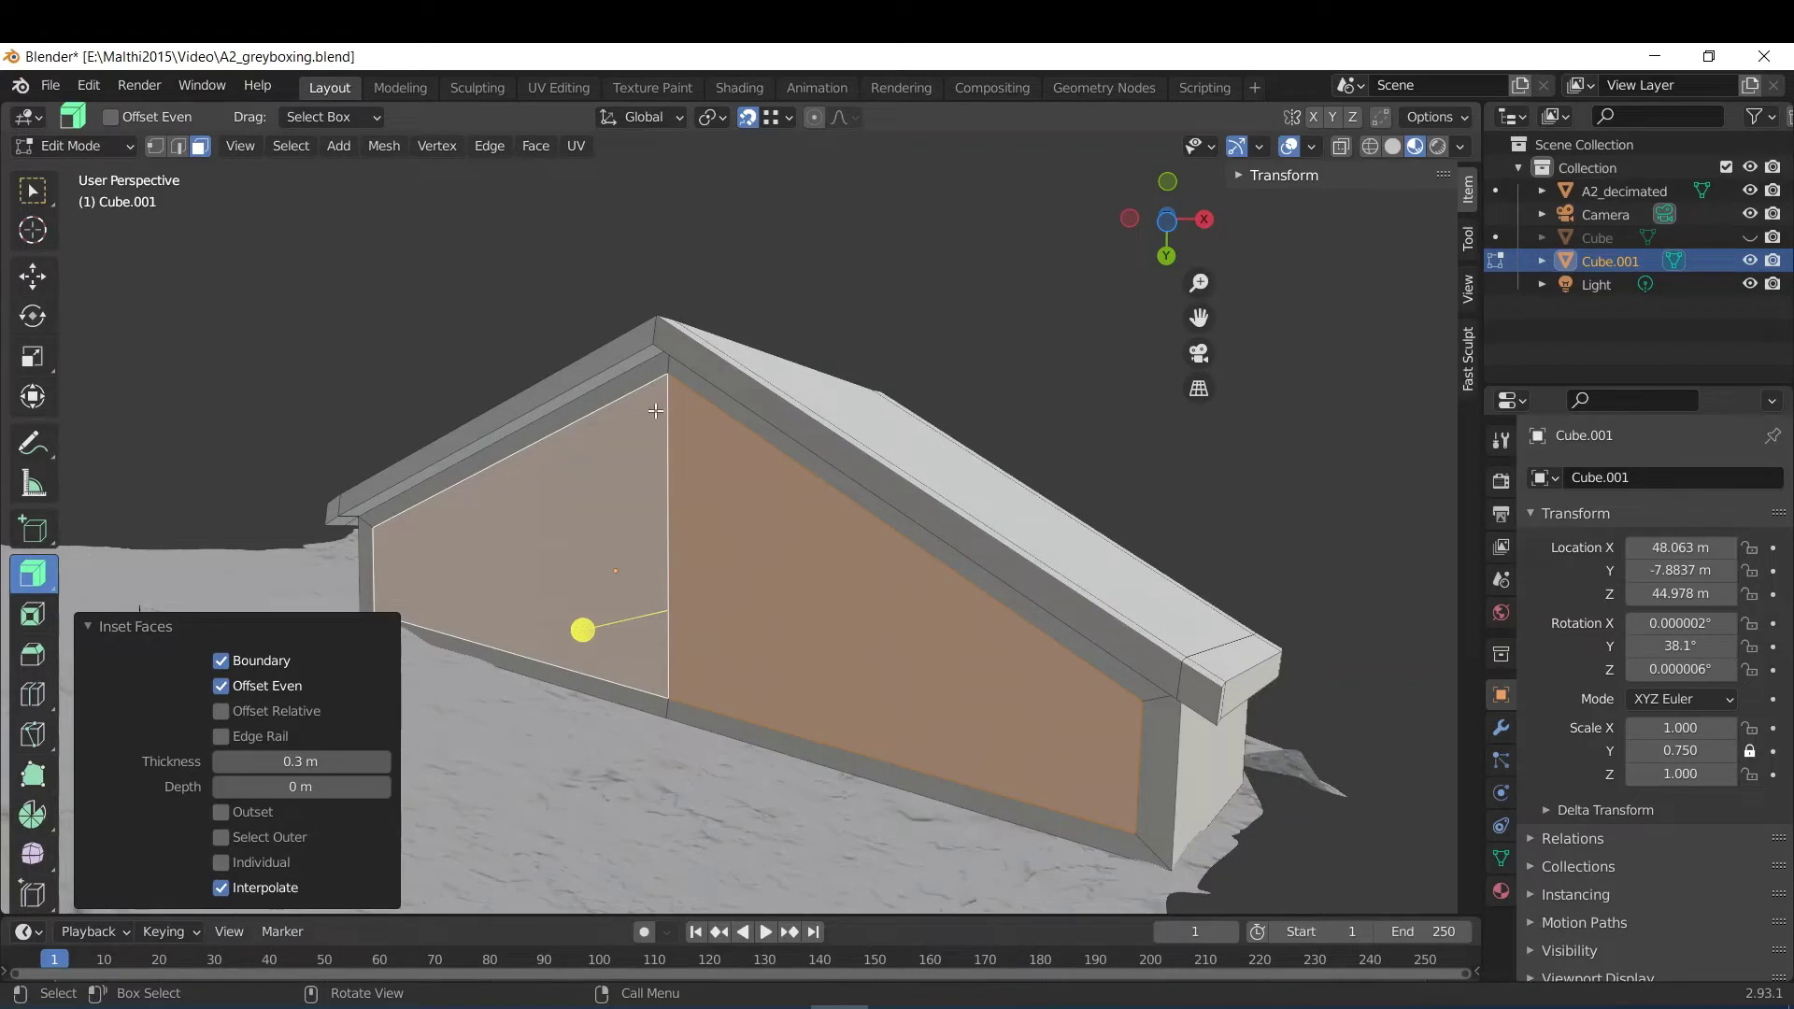
click(221, 862)
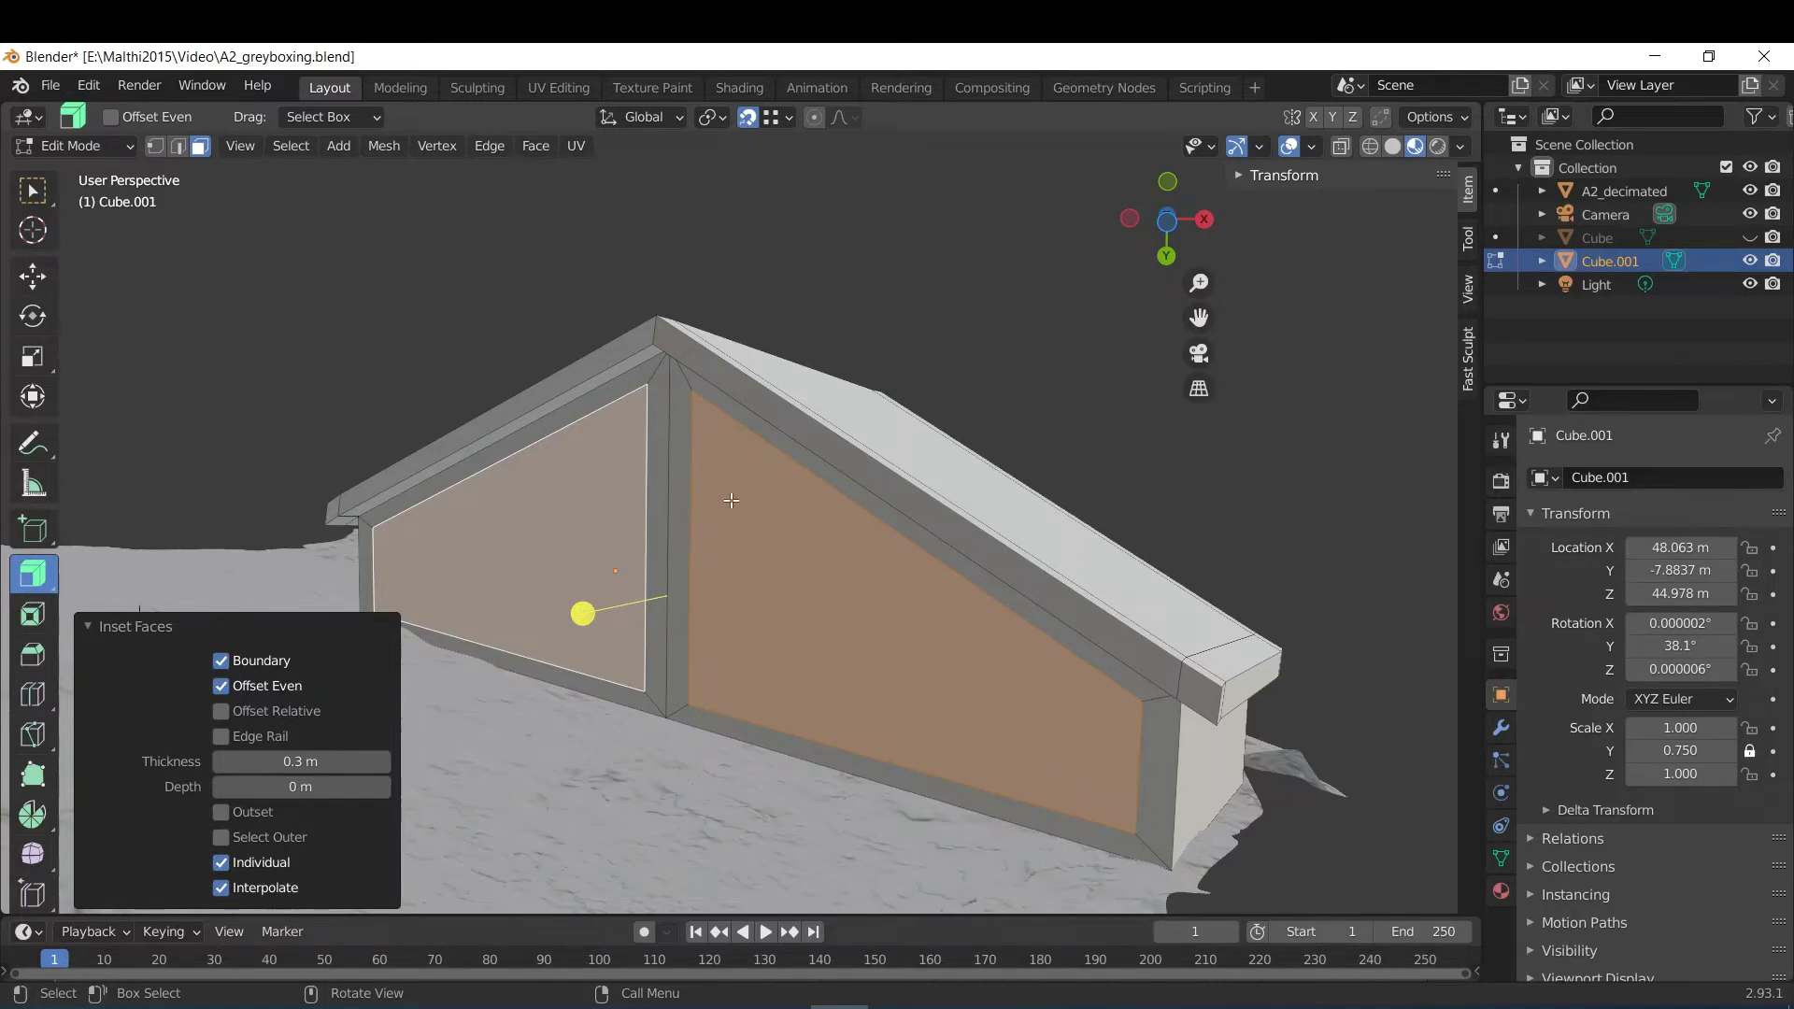
click(97, 627)
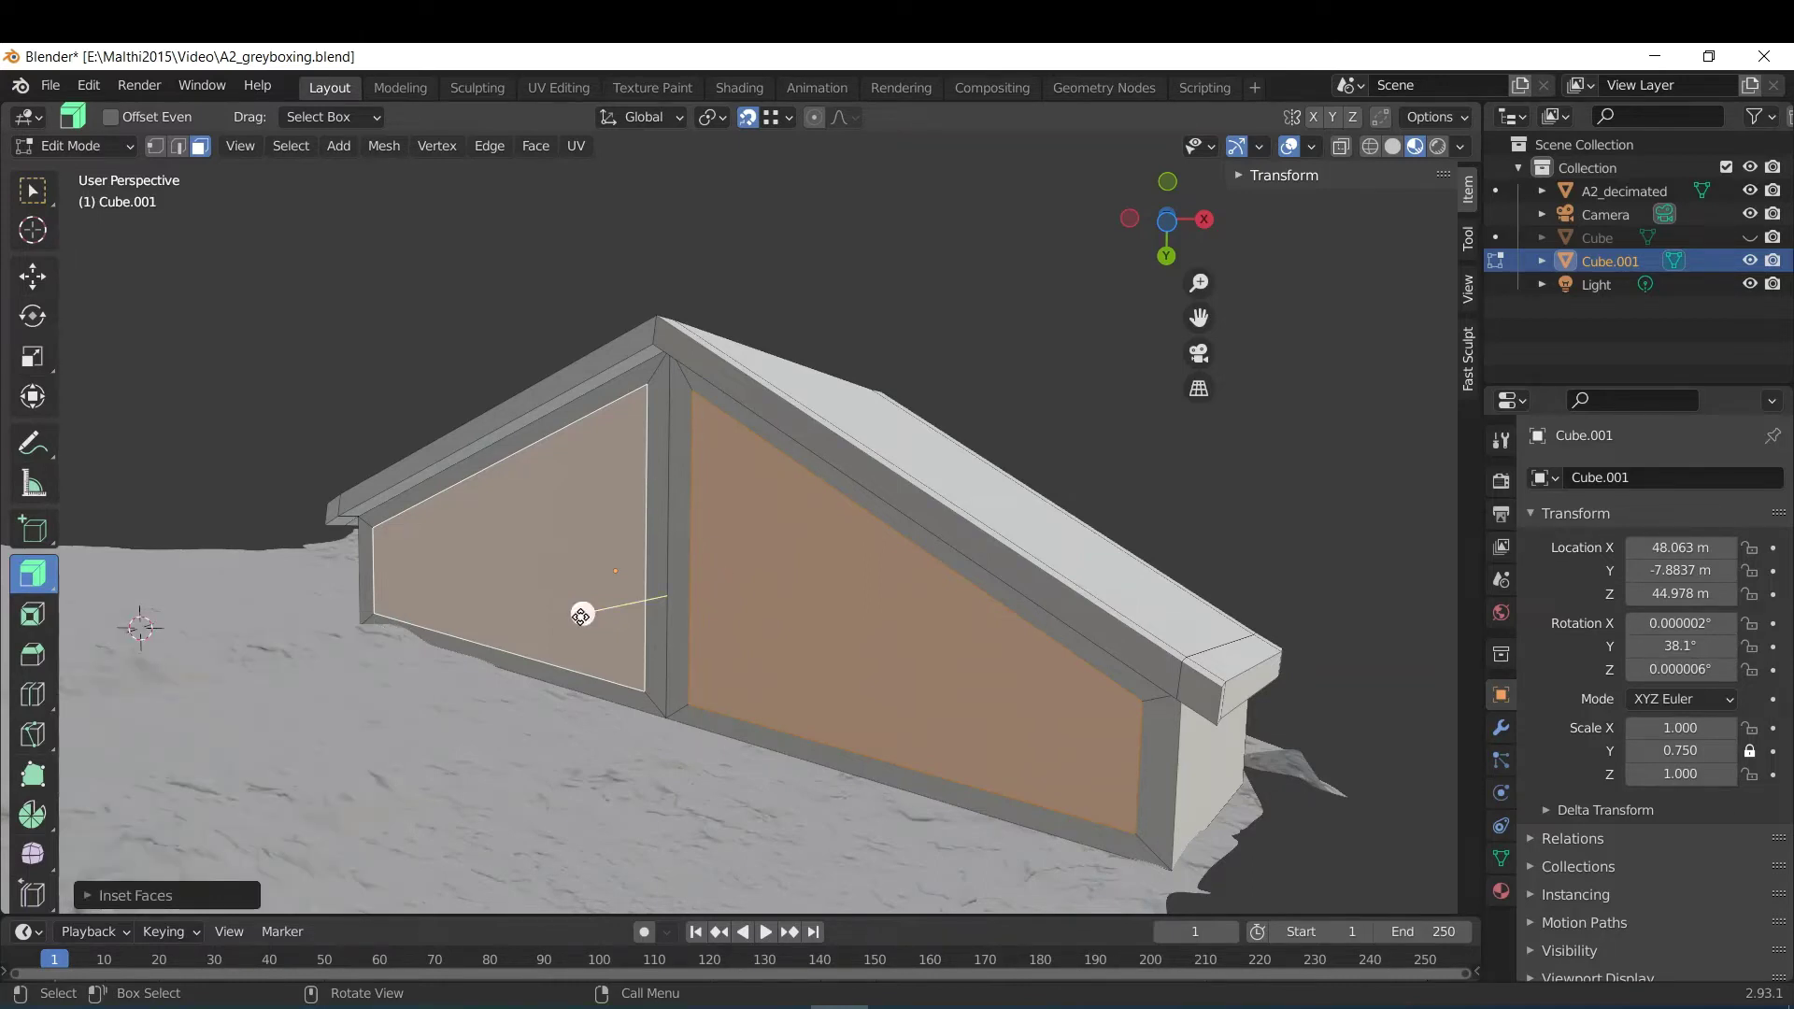
Extrude the inset wall panels inward, trying -1 and -2 m before settling on -1.5 m.
drag(583, 615, 428, 663)
click(202, 893)
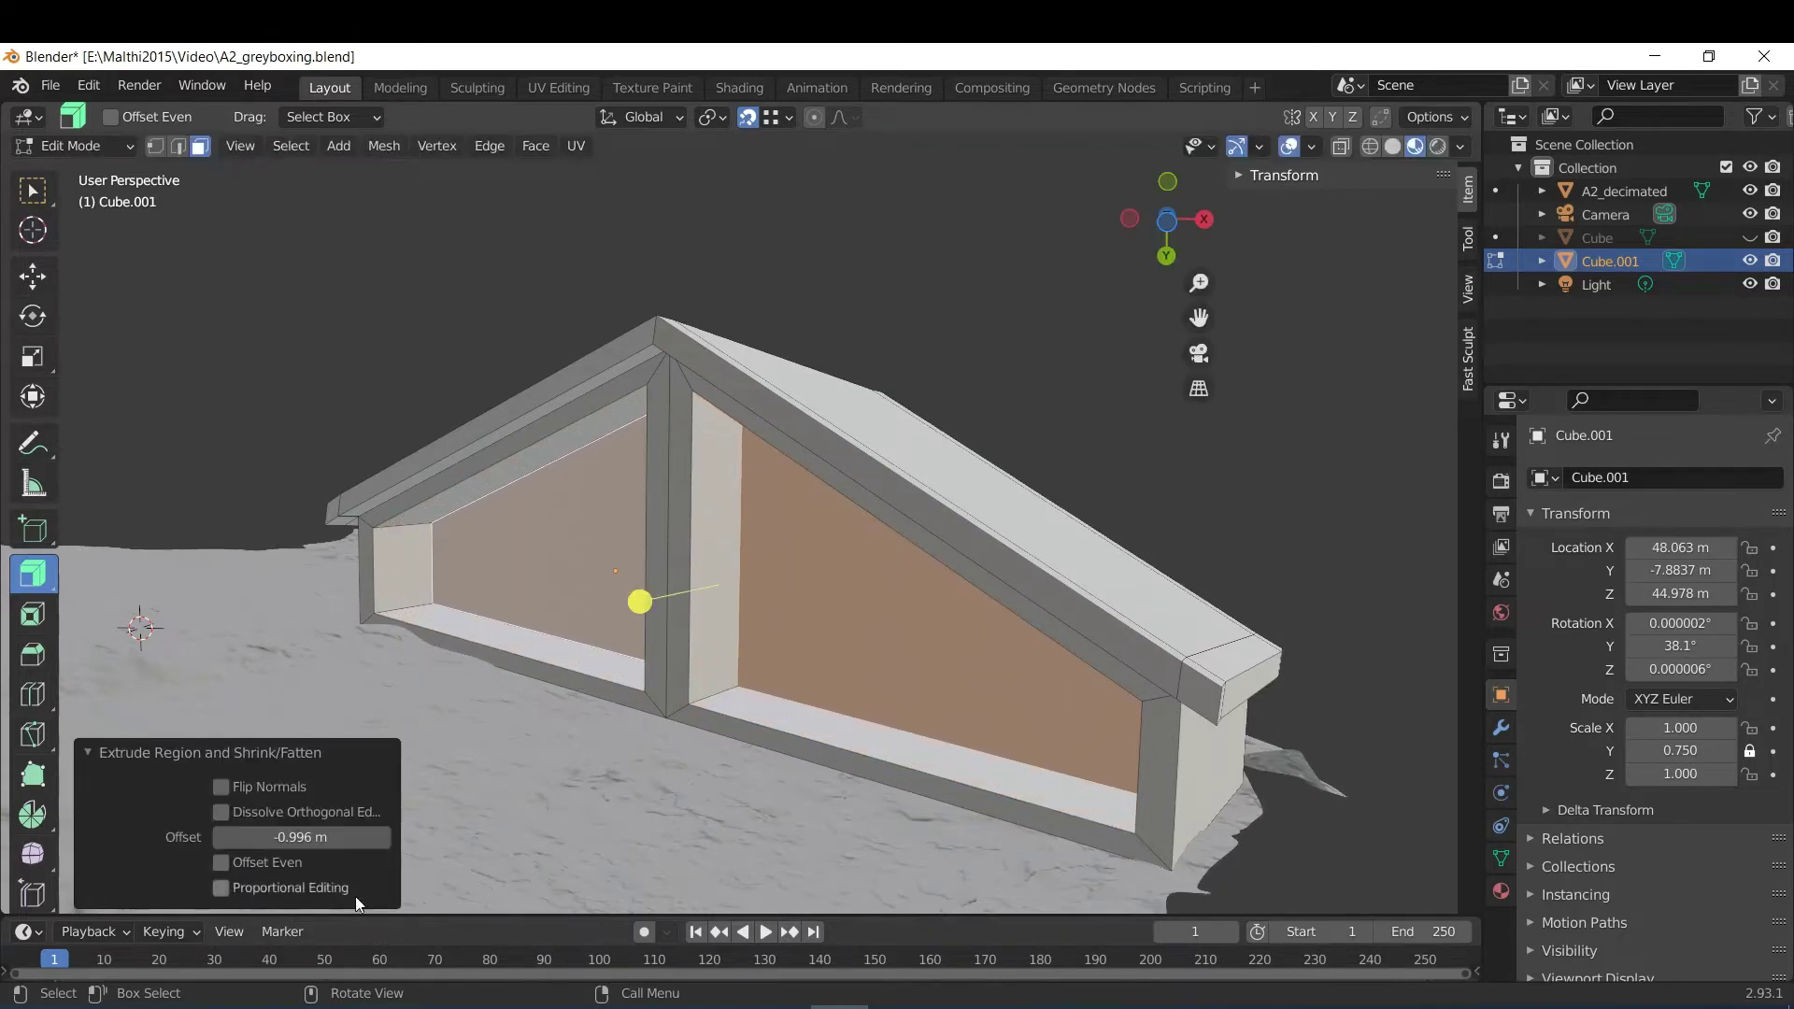
click(292, 838)
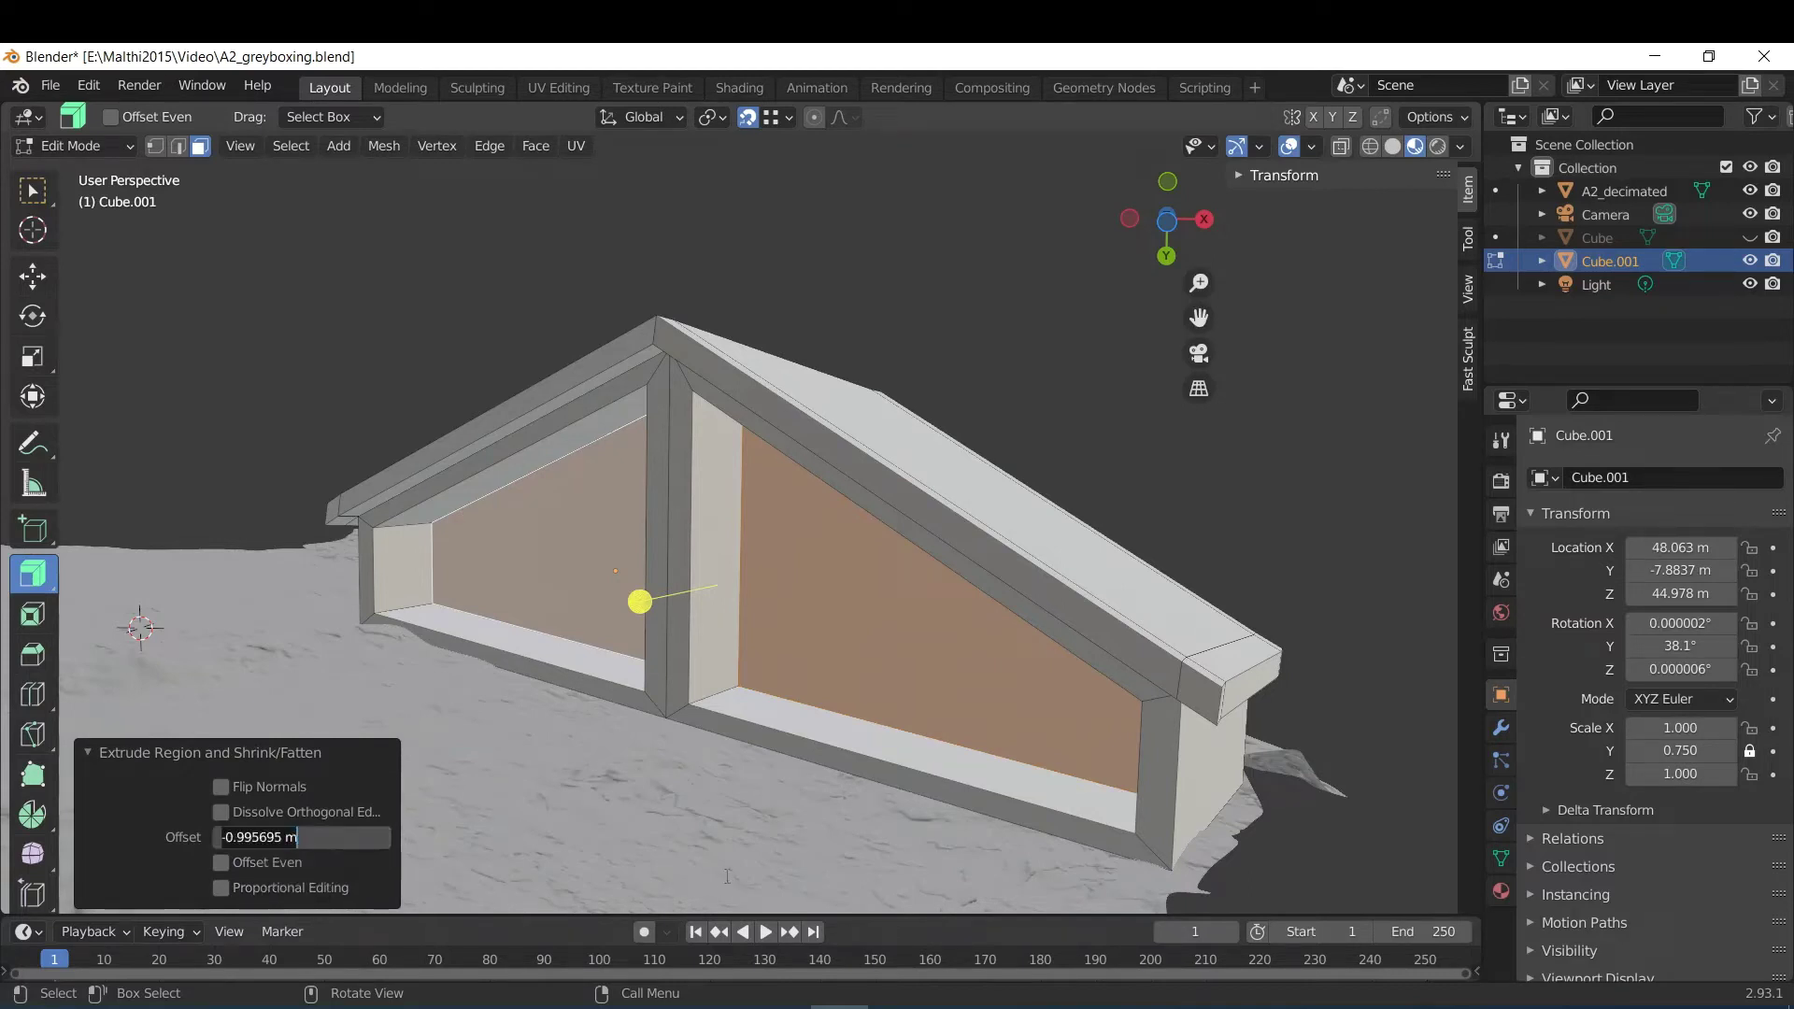
text(-1)
key(Return)
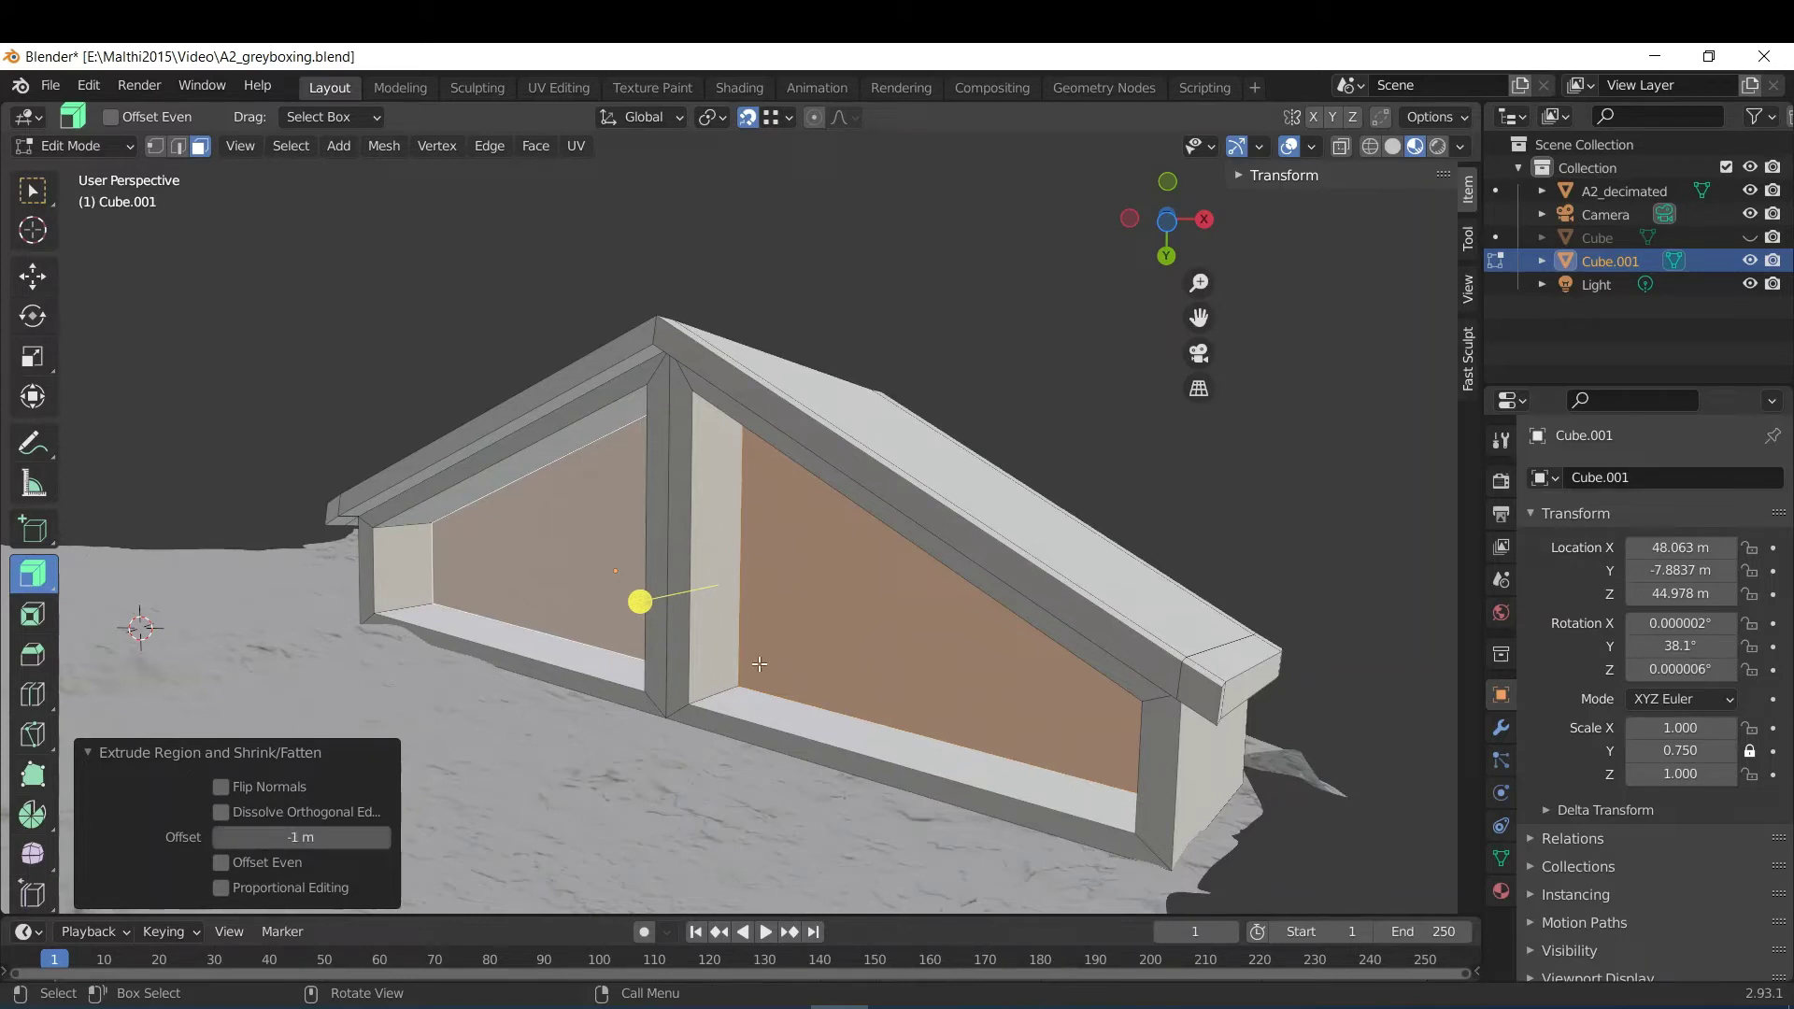
click(297, 837)
text(-2)
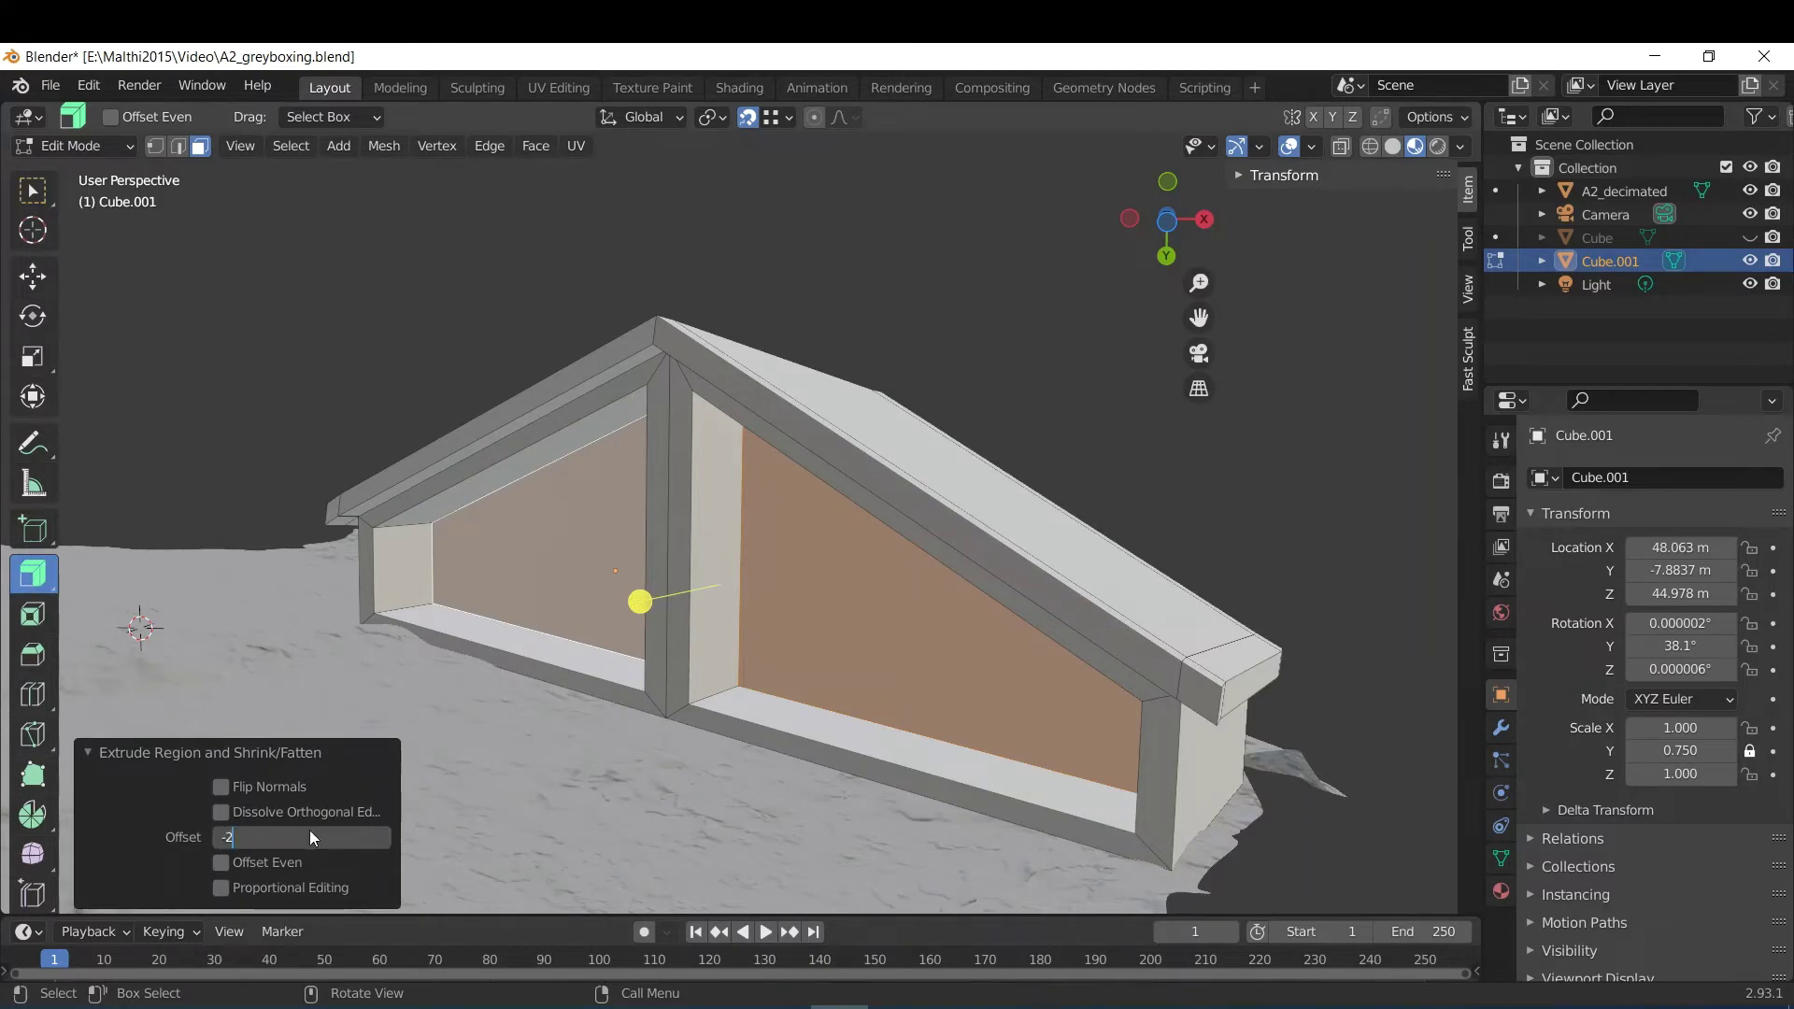
key(Return)
middle_drag(706, 530, 659, 526)
click(295, 839)
text(-)
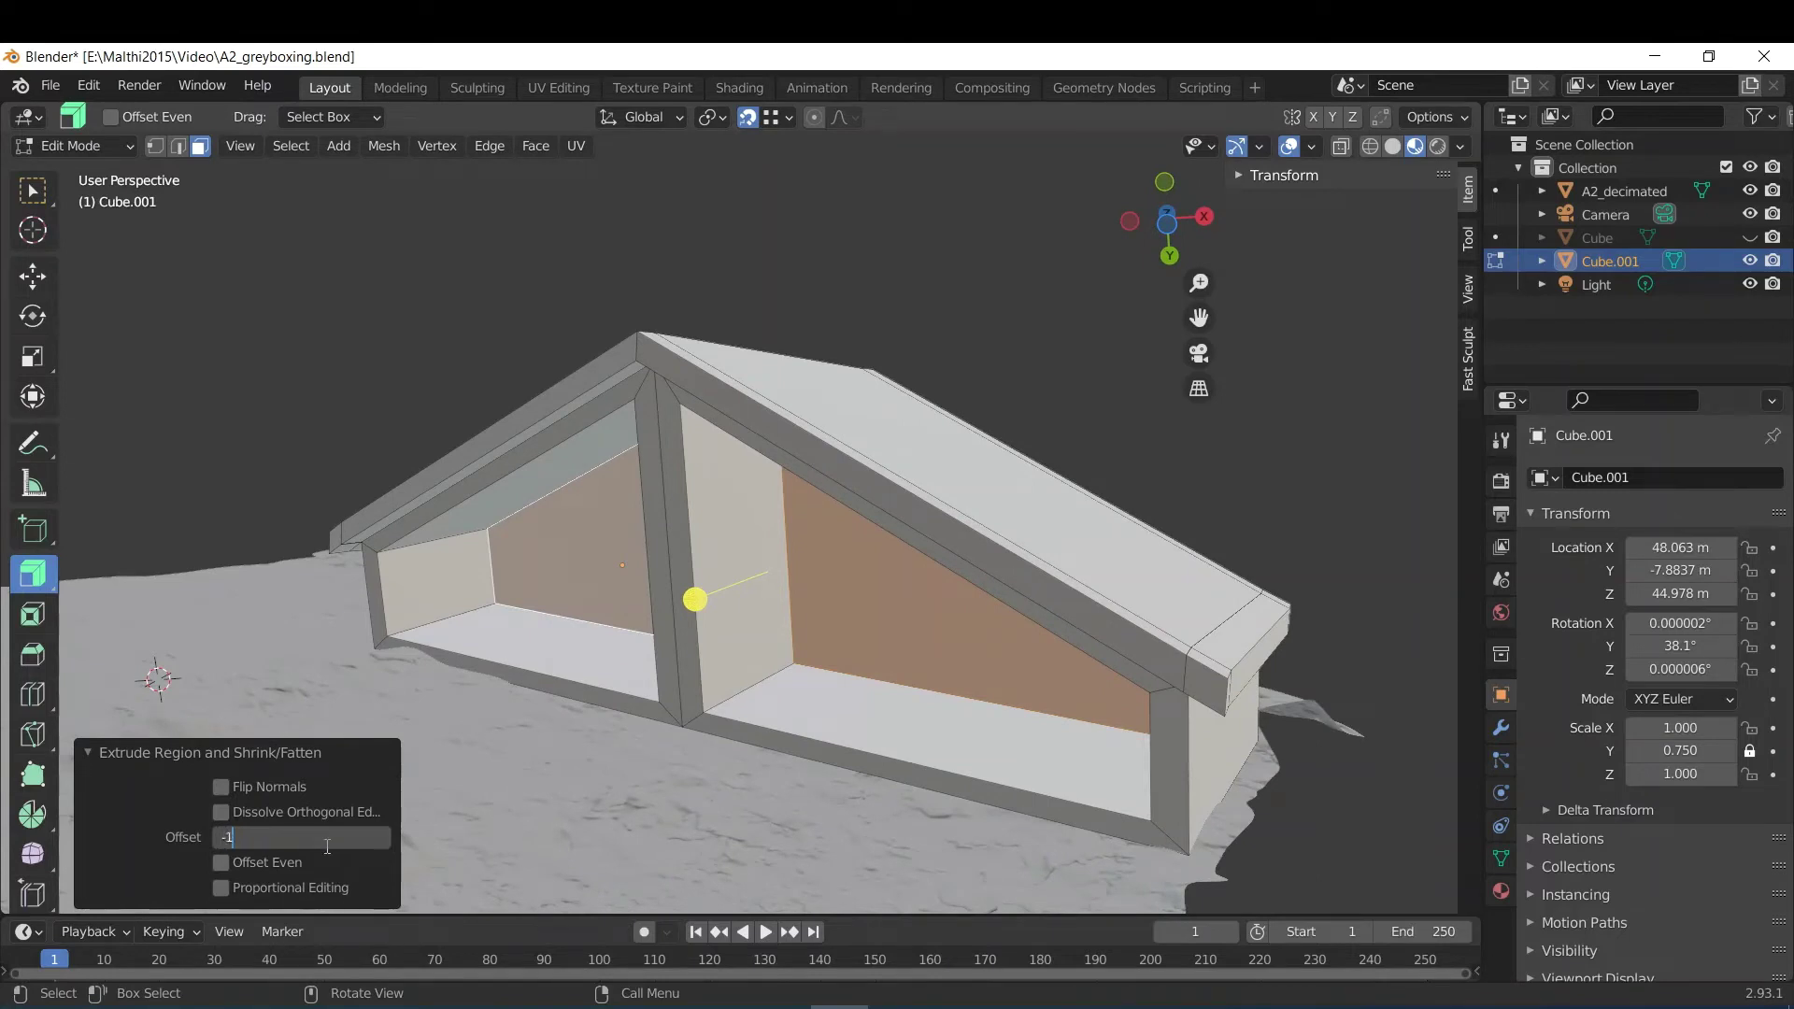
key(Return)
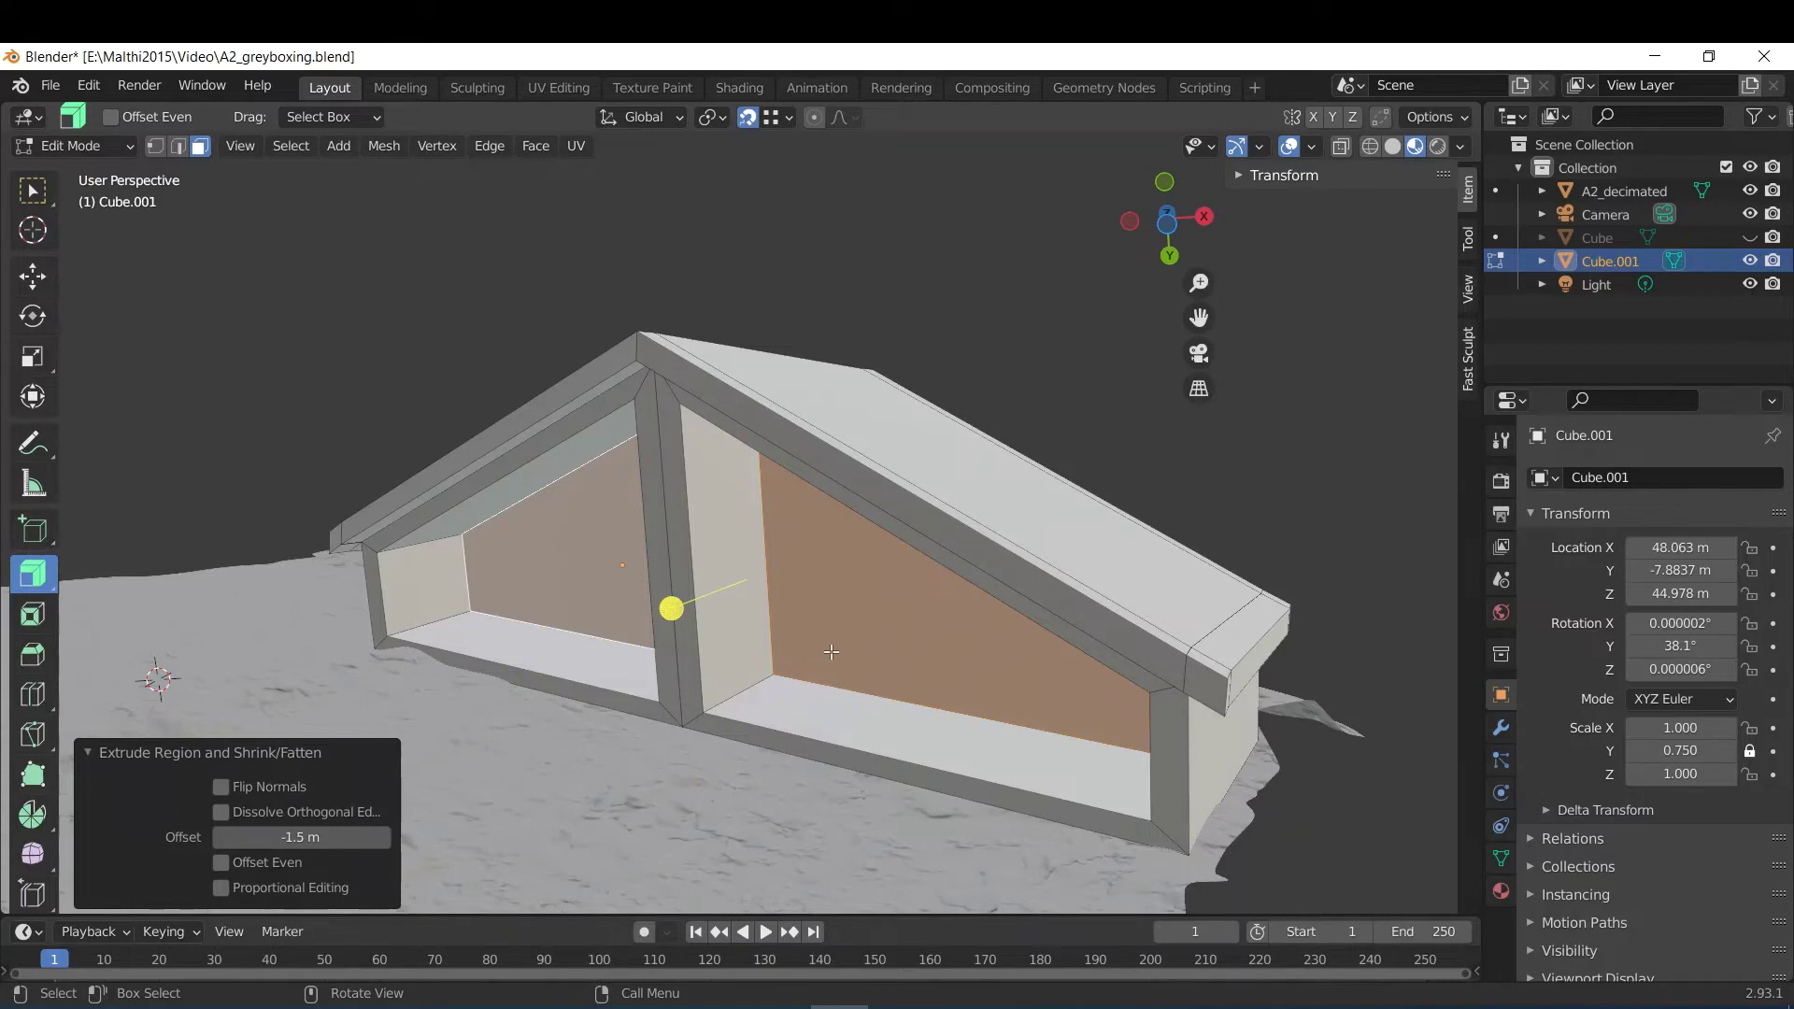
middle_drag(849, 643, 867, 745)
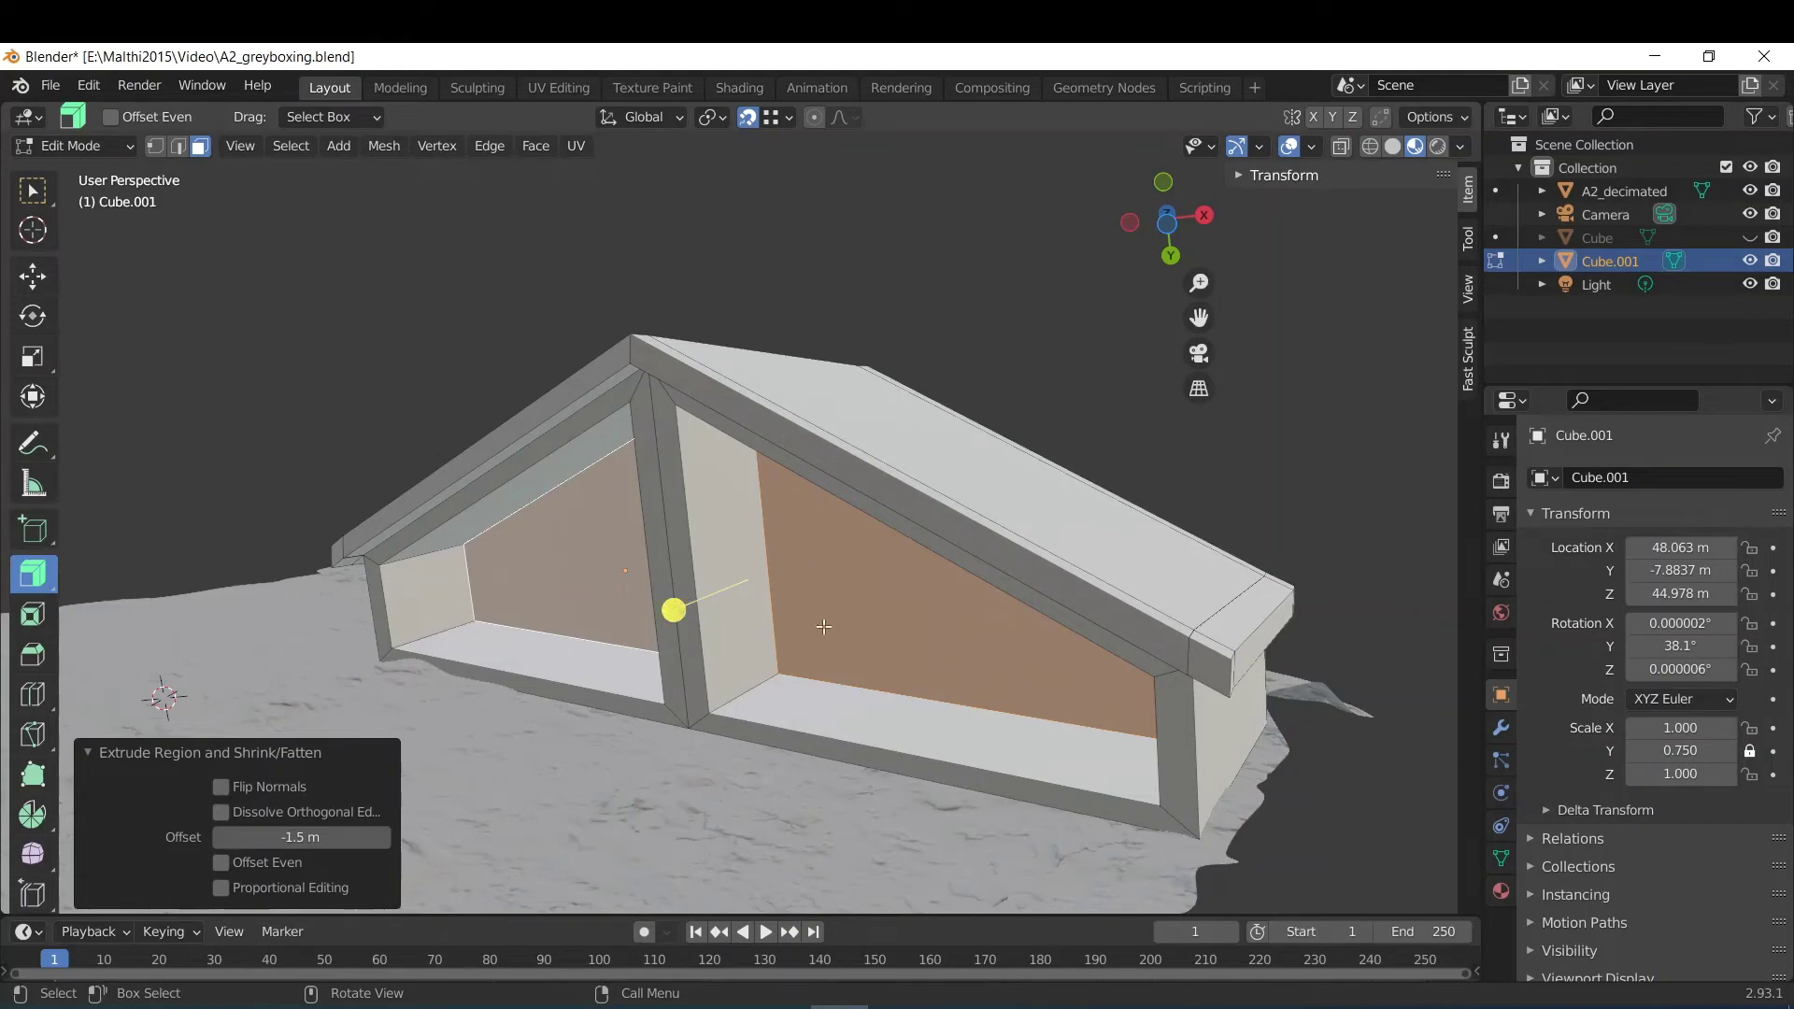
mouse_move(764, 624)
middle_down()
mouse_move(841, 644)
mouse_move(786, 625)
middle_up()
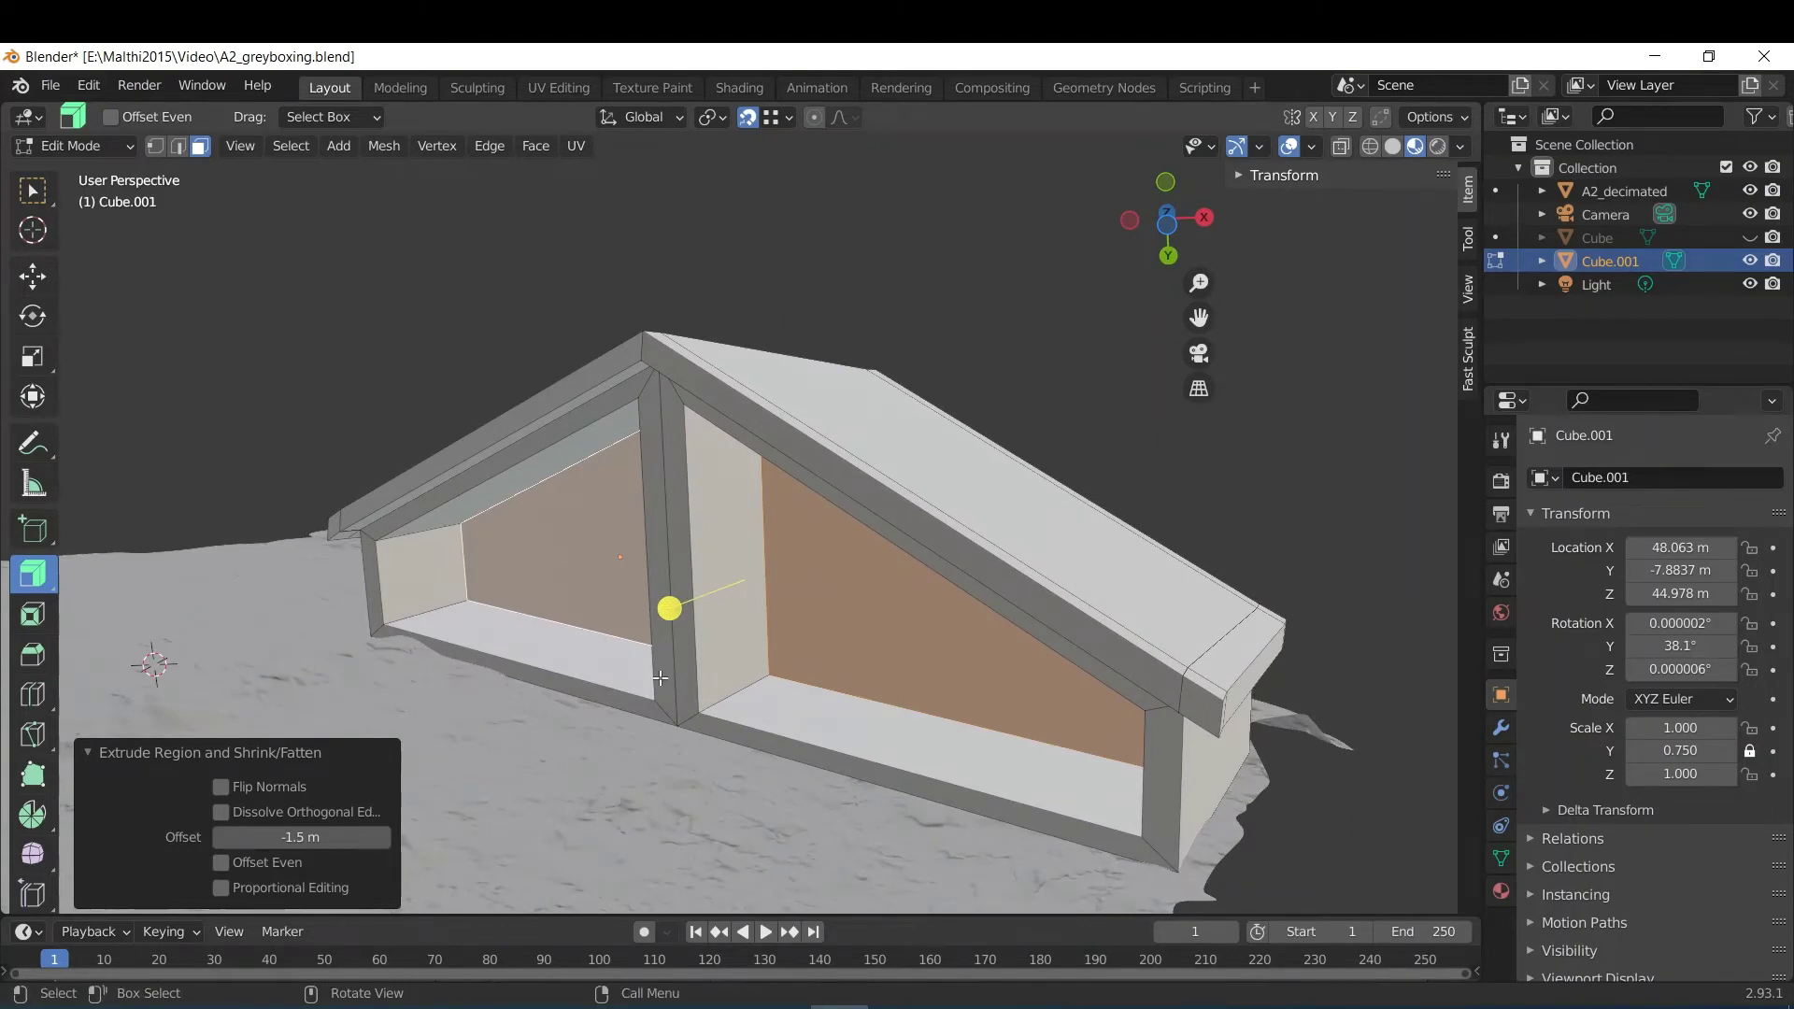
Cut a new edge loop across the right wall of the house frame and confirm its position.
click(101, 753)
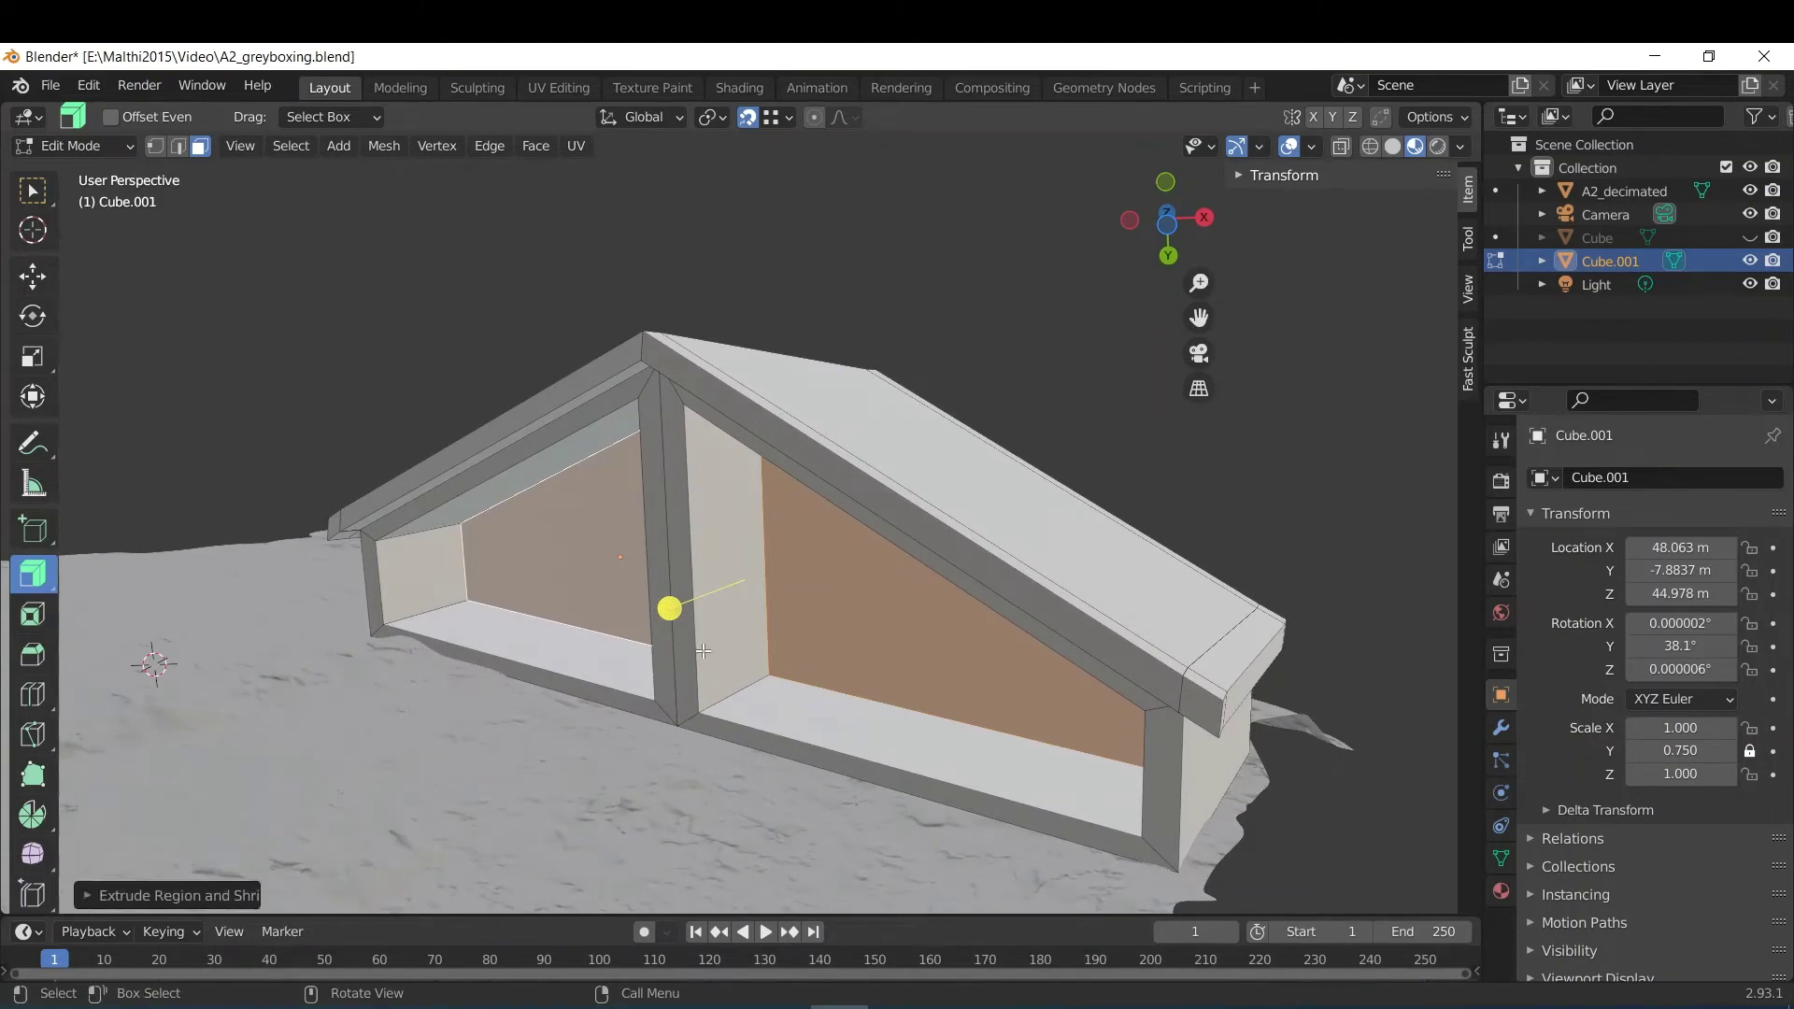
key(ctrl+r)
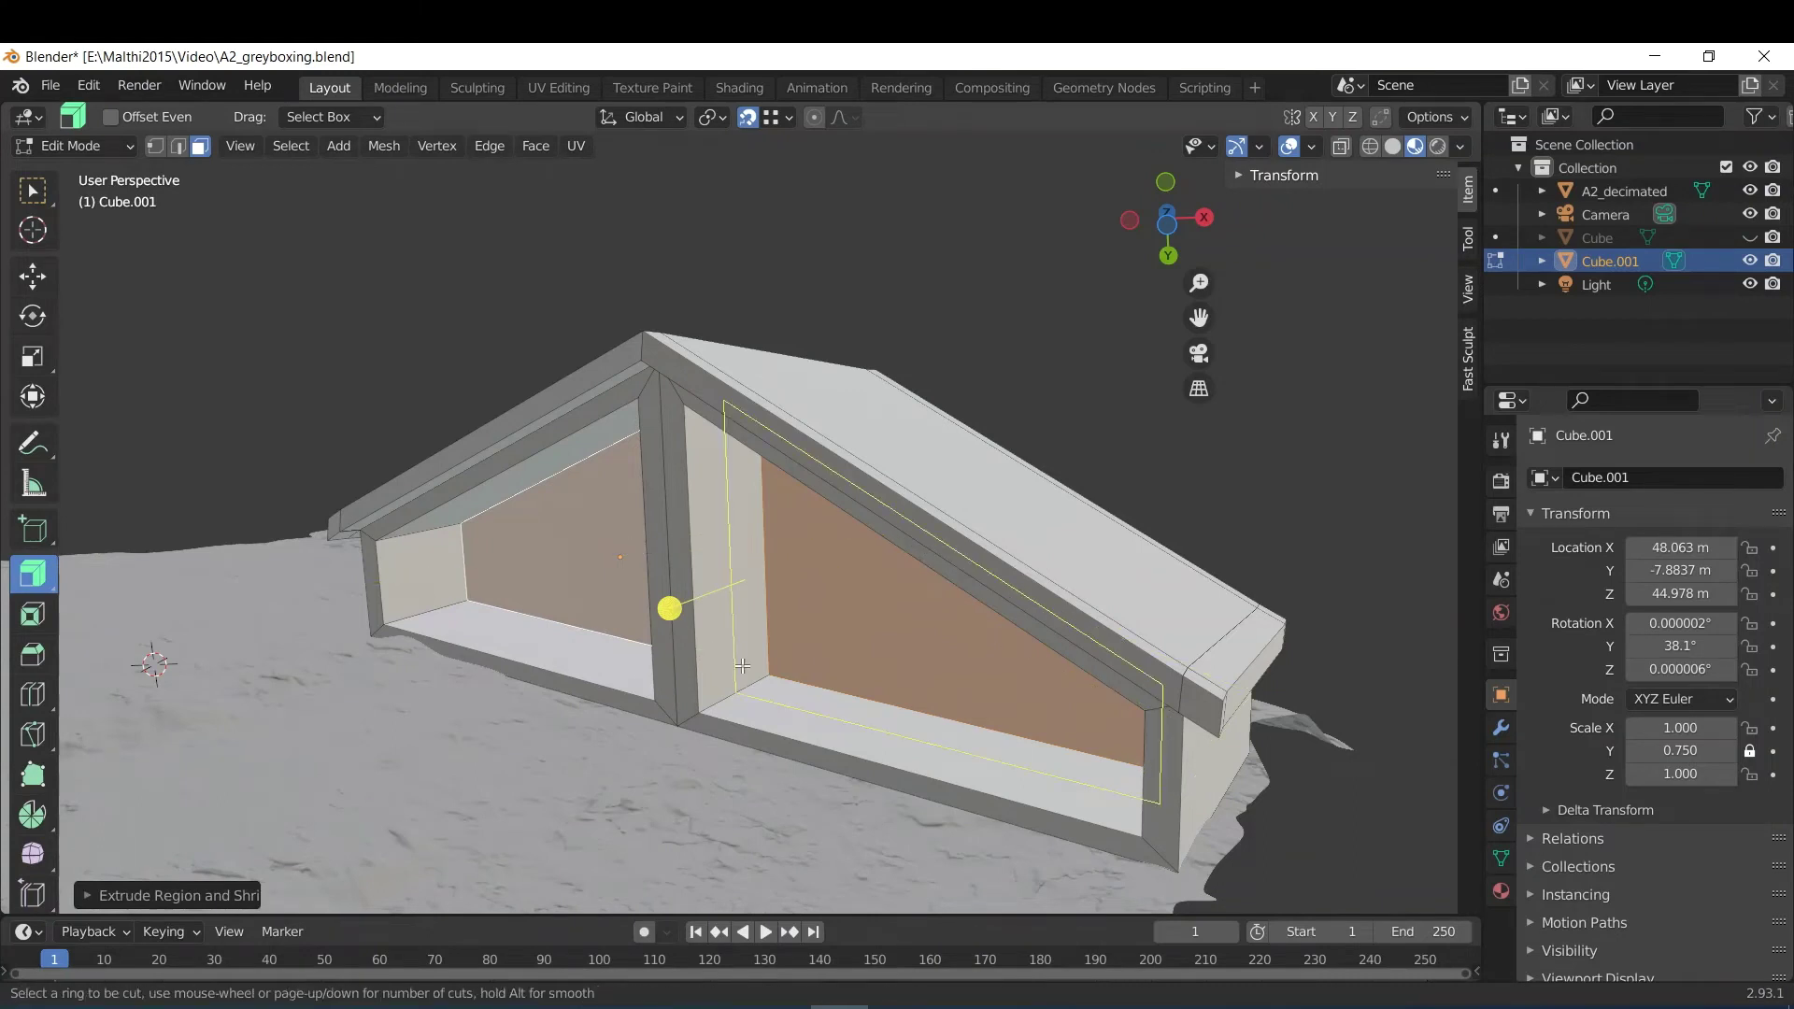
click(741, 672)
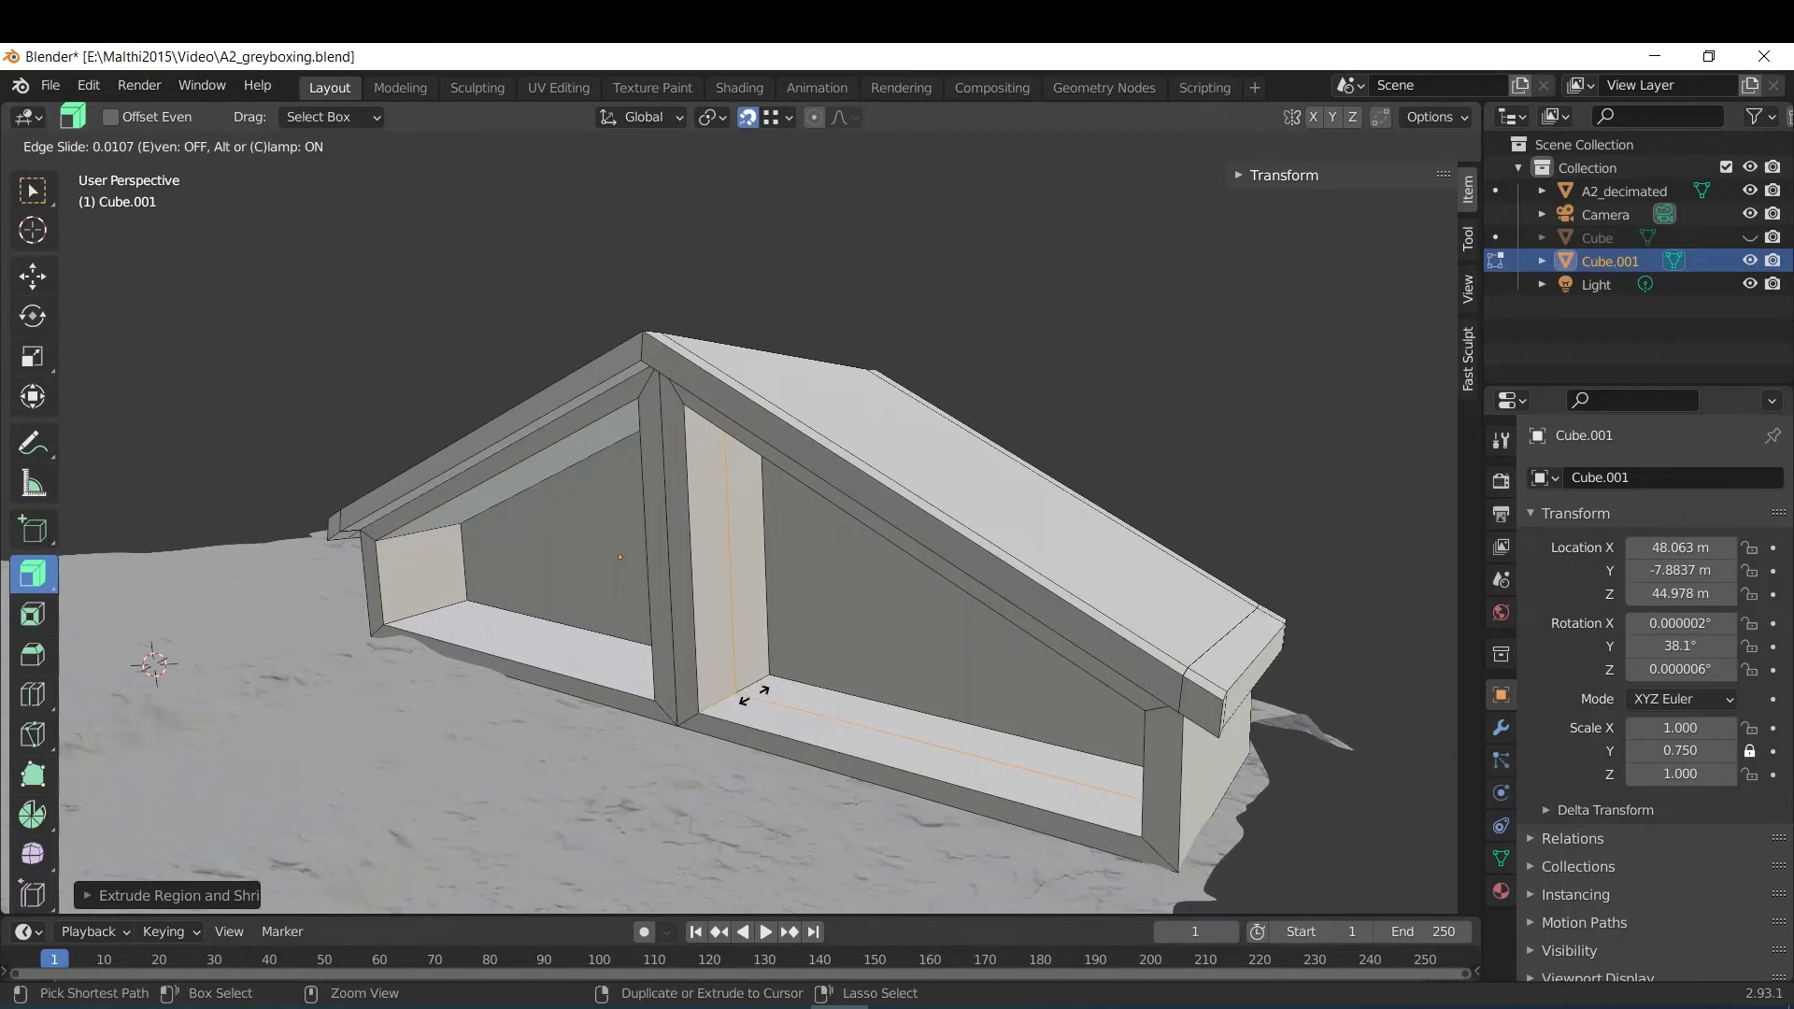
click(752, 694)
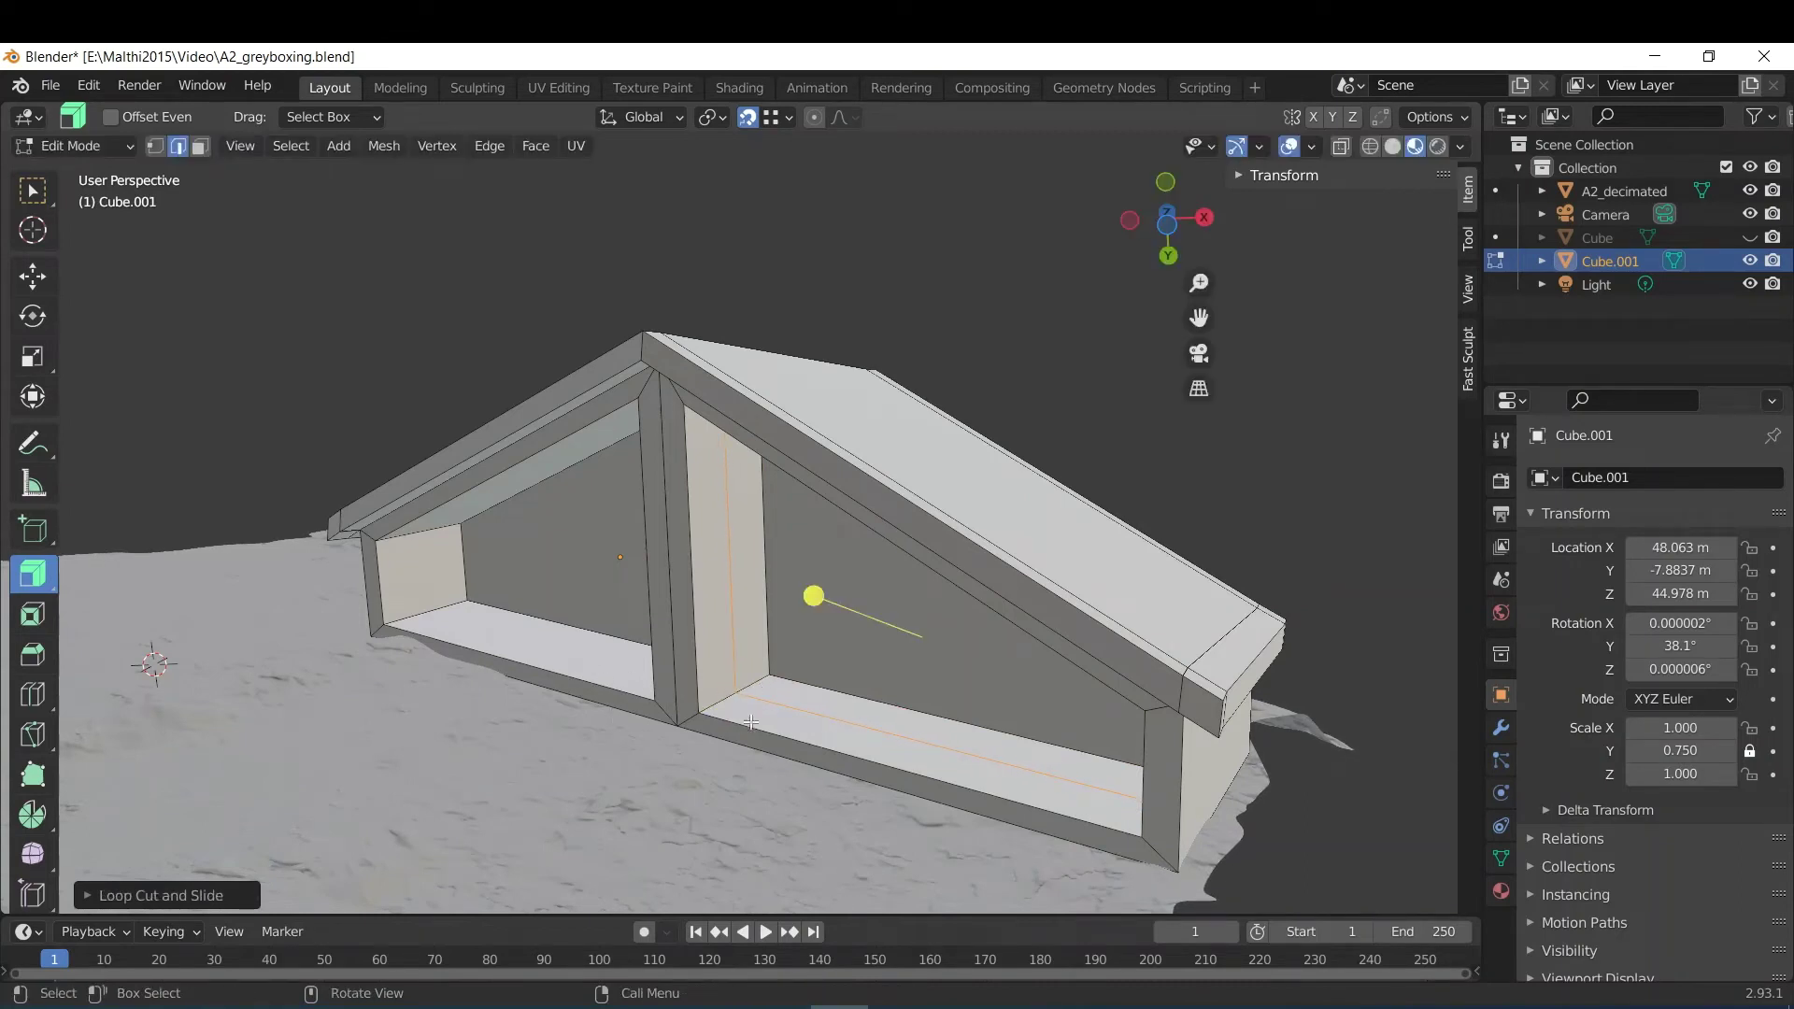
Loop-cut the inner frame wall and slide the new loop to -0.0246.
click(774, 702)
middle_drag(698, 698, 752, 478)
key(ctrl+r)
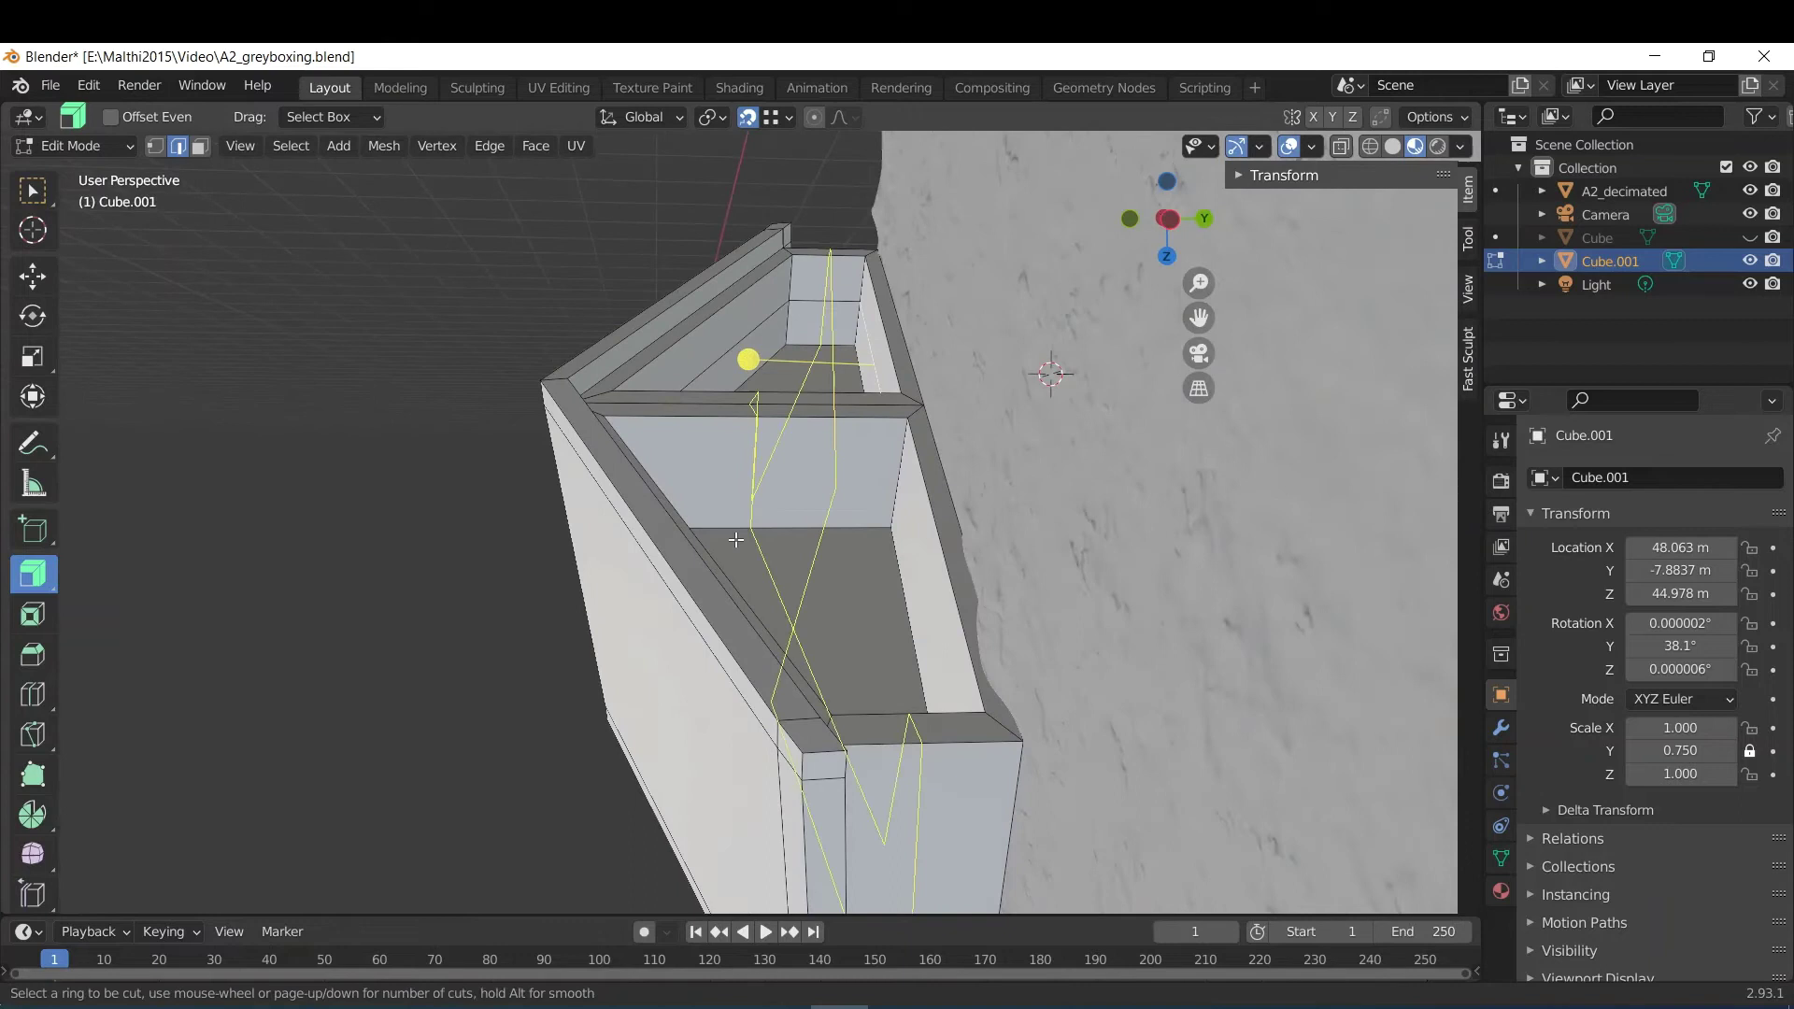
click(892, 483)
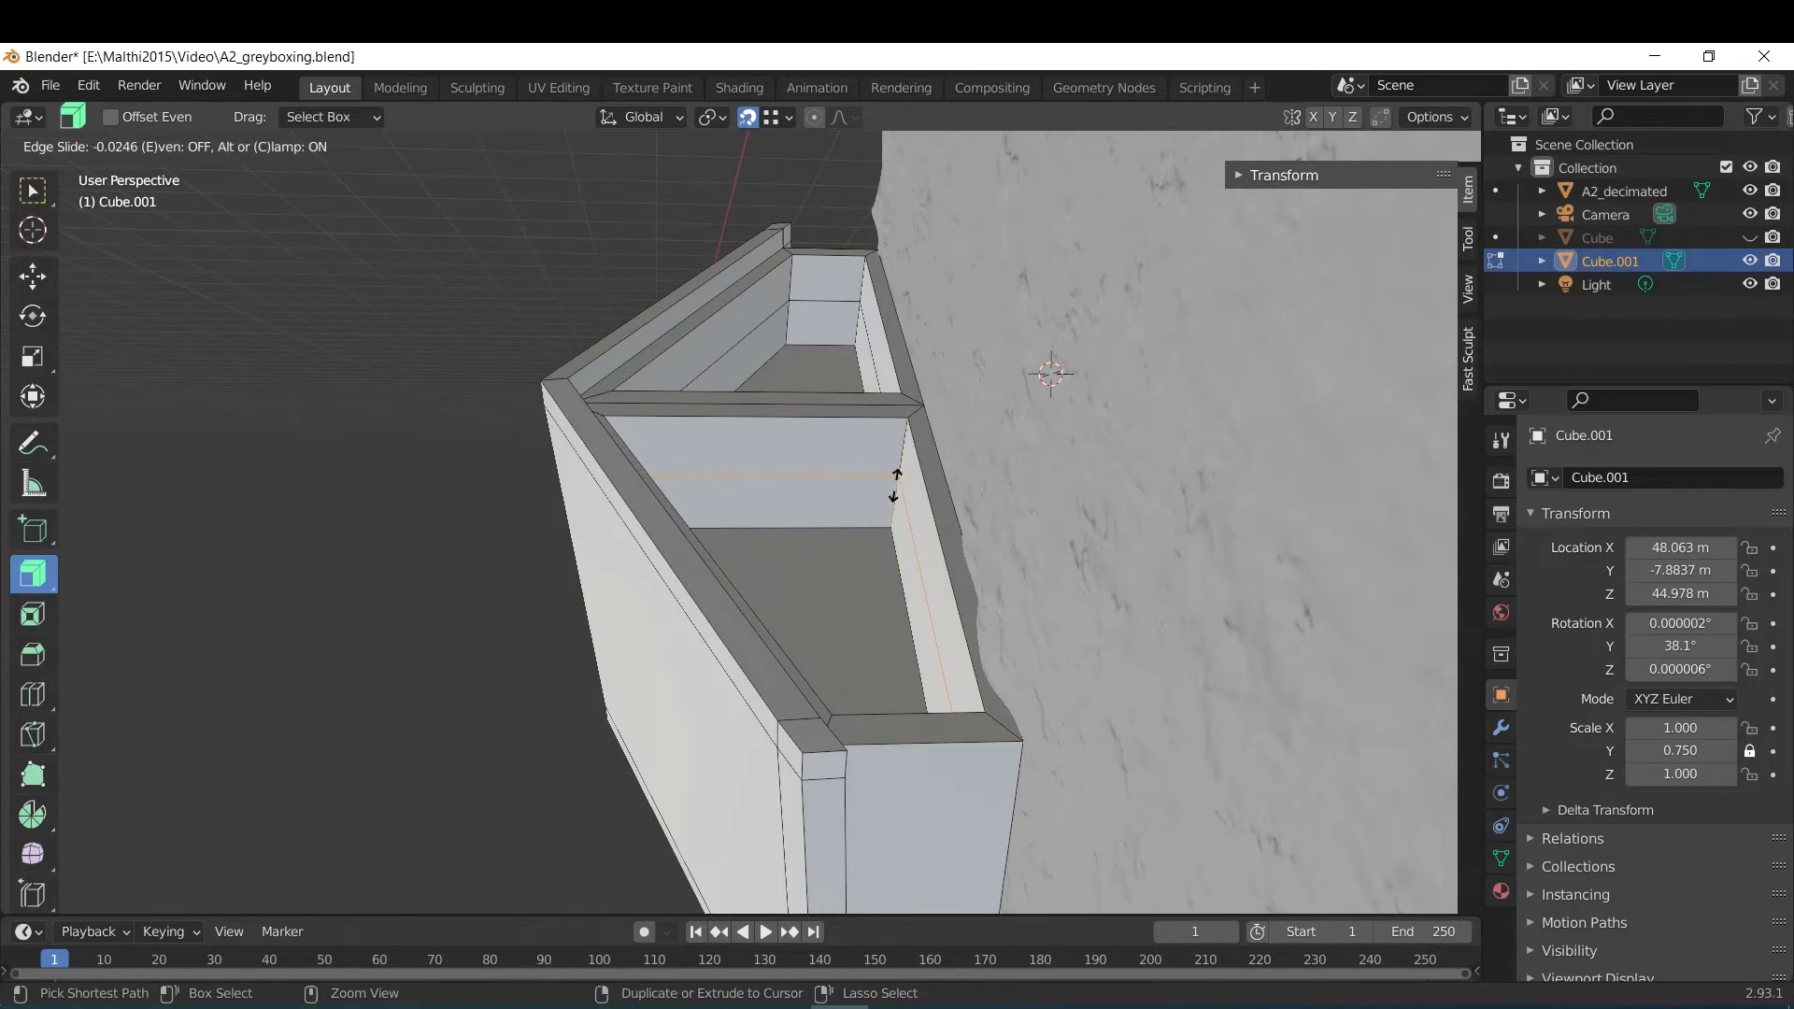
click(895, 483)
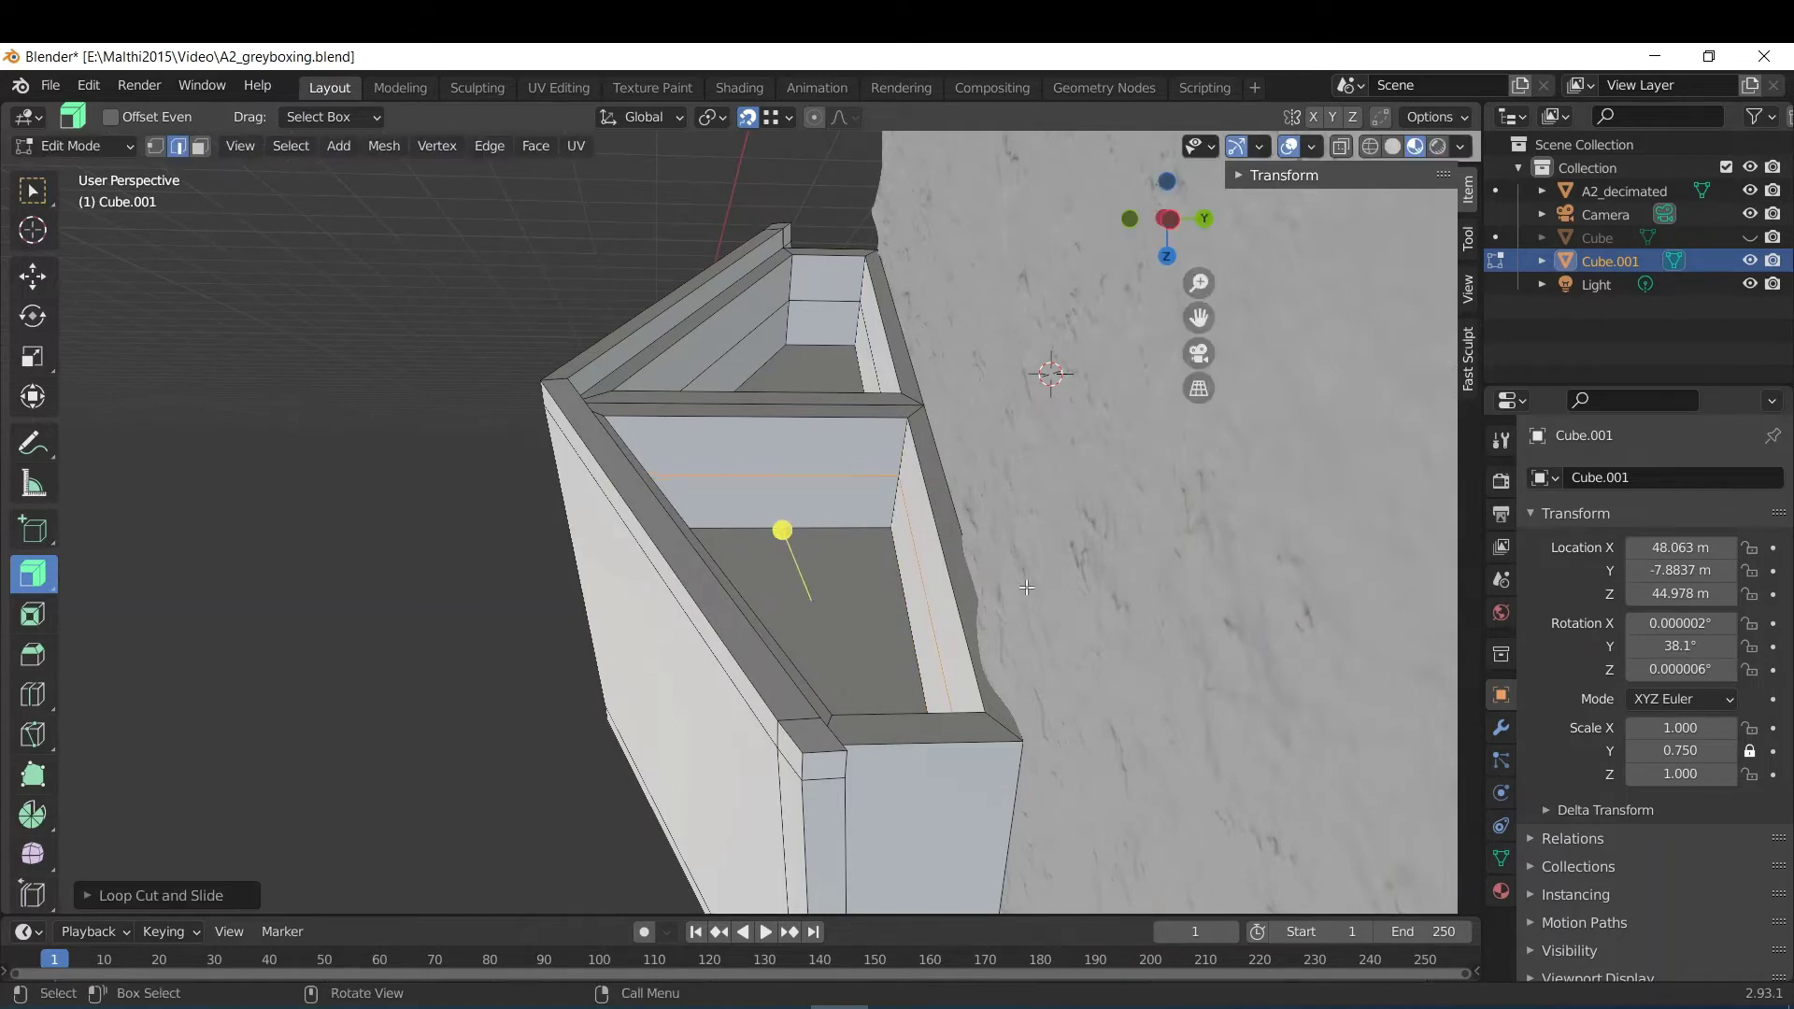
click(1026, 499)
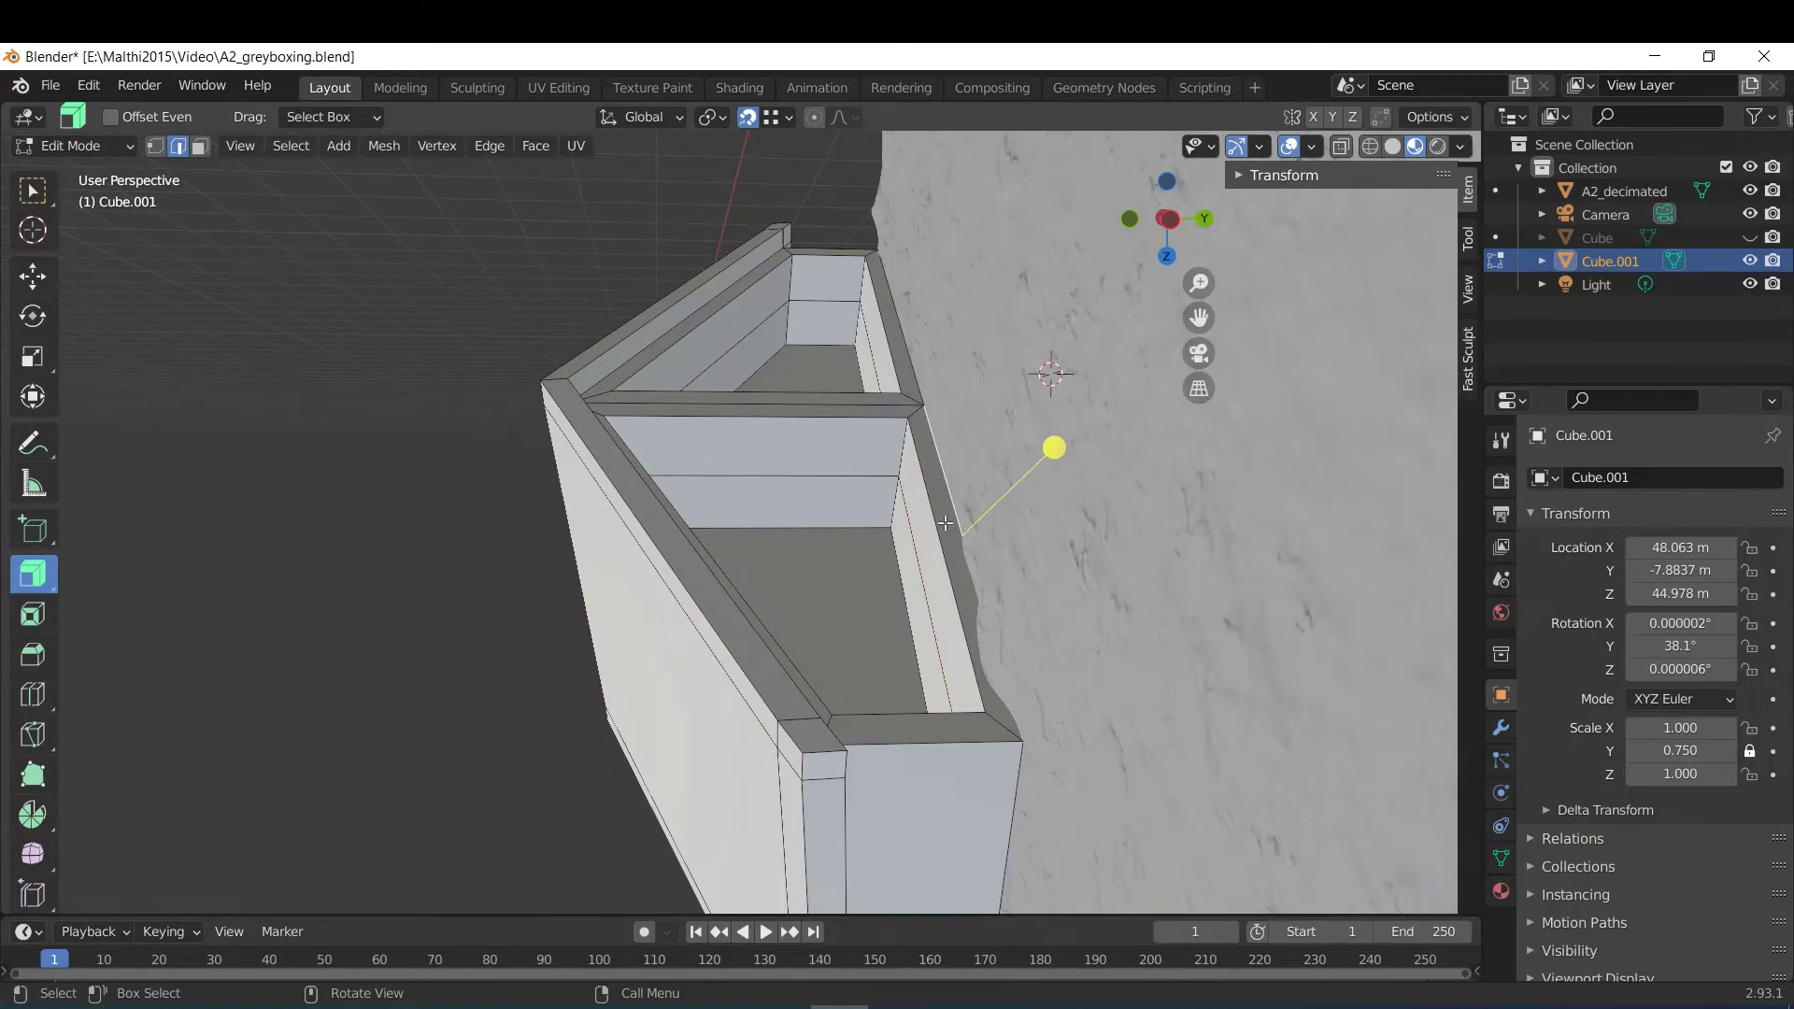
In face select mode, delete the narrow inner strip faces of the frame.
middle_drag(939, 496, 688, 384)
key(3)
click(530, 498)
shift+click(526, 513)
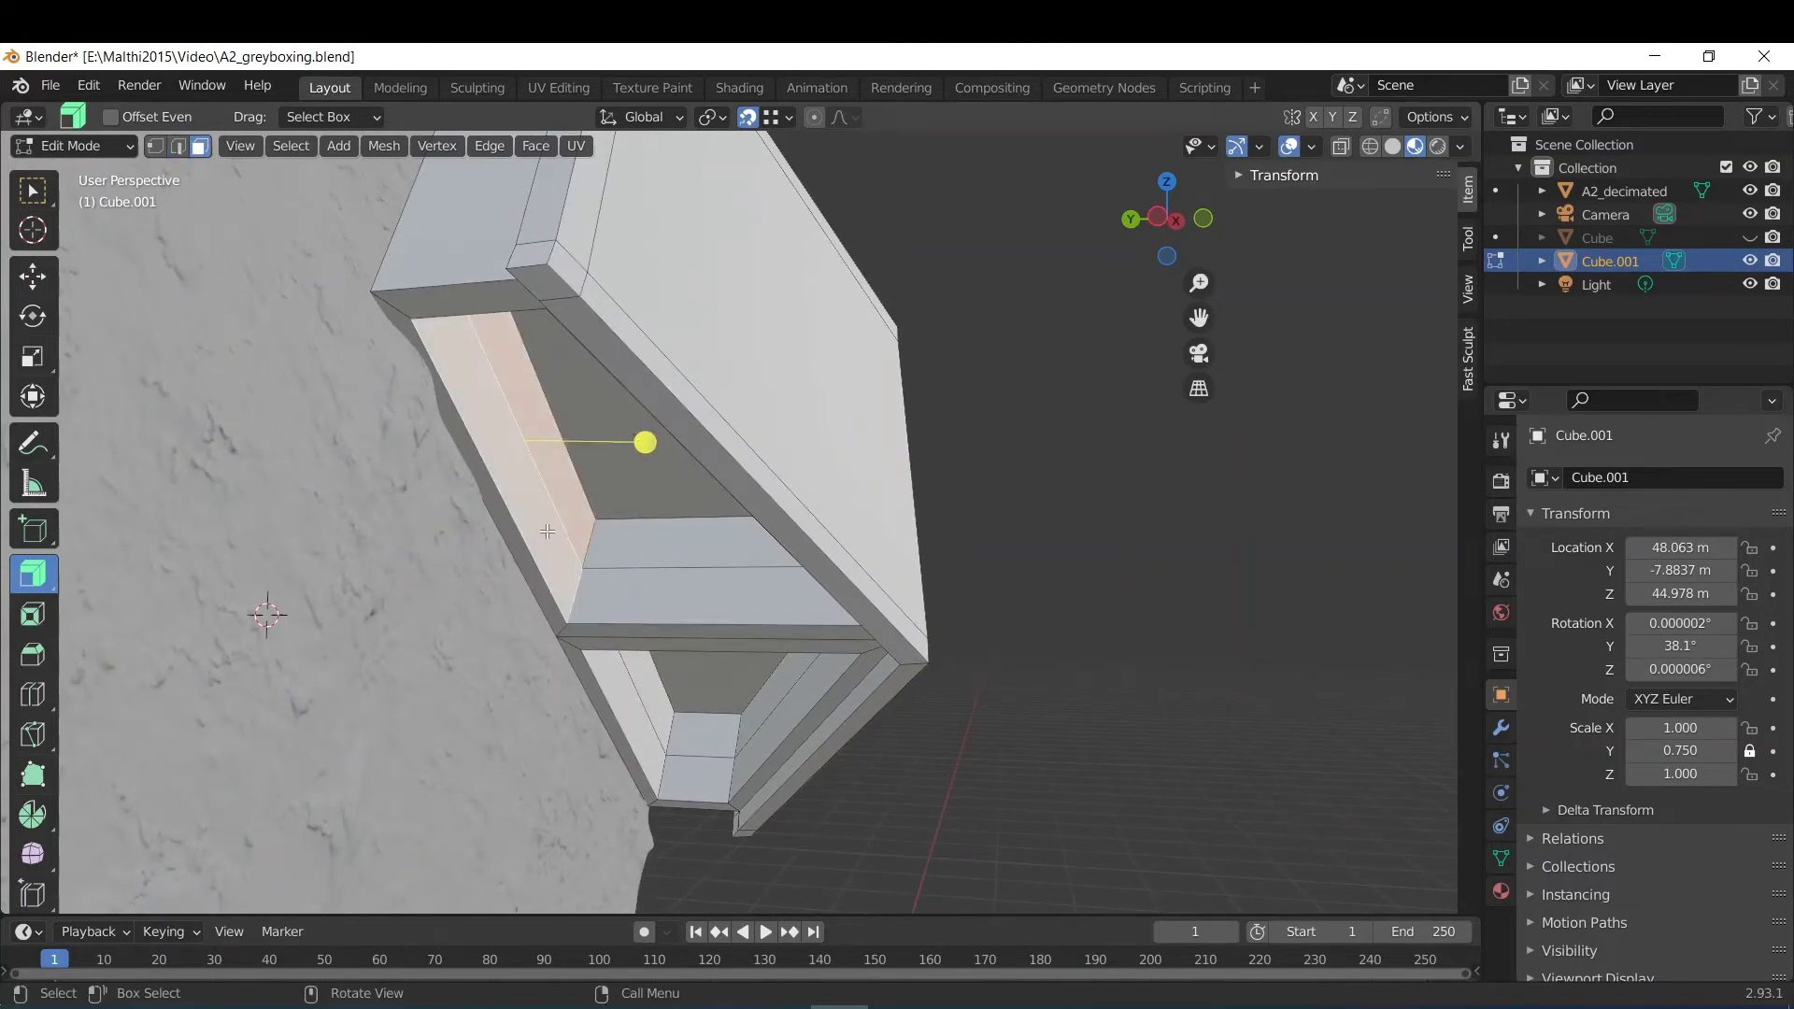
click(691, 541)
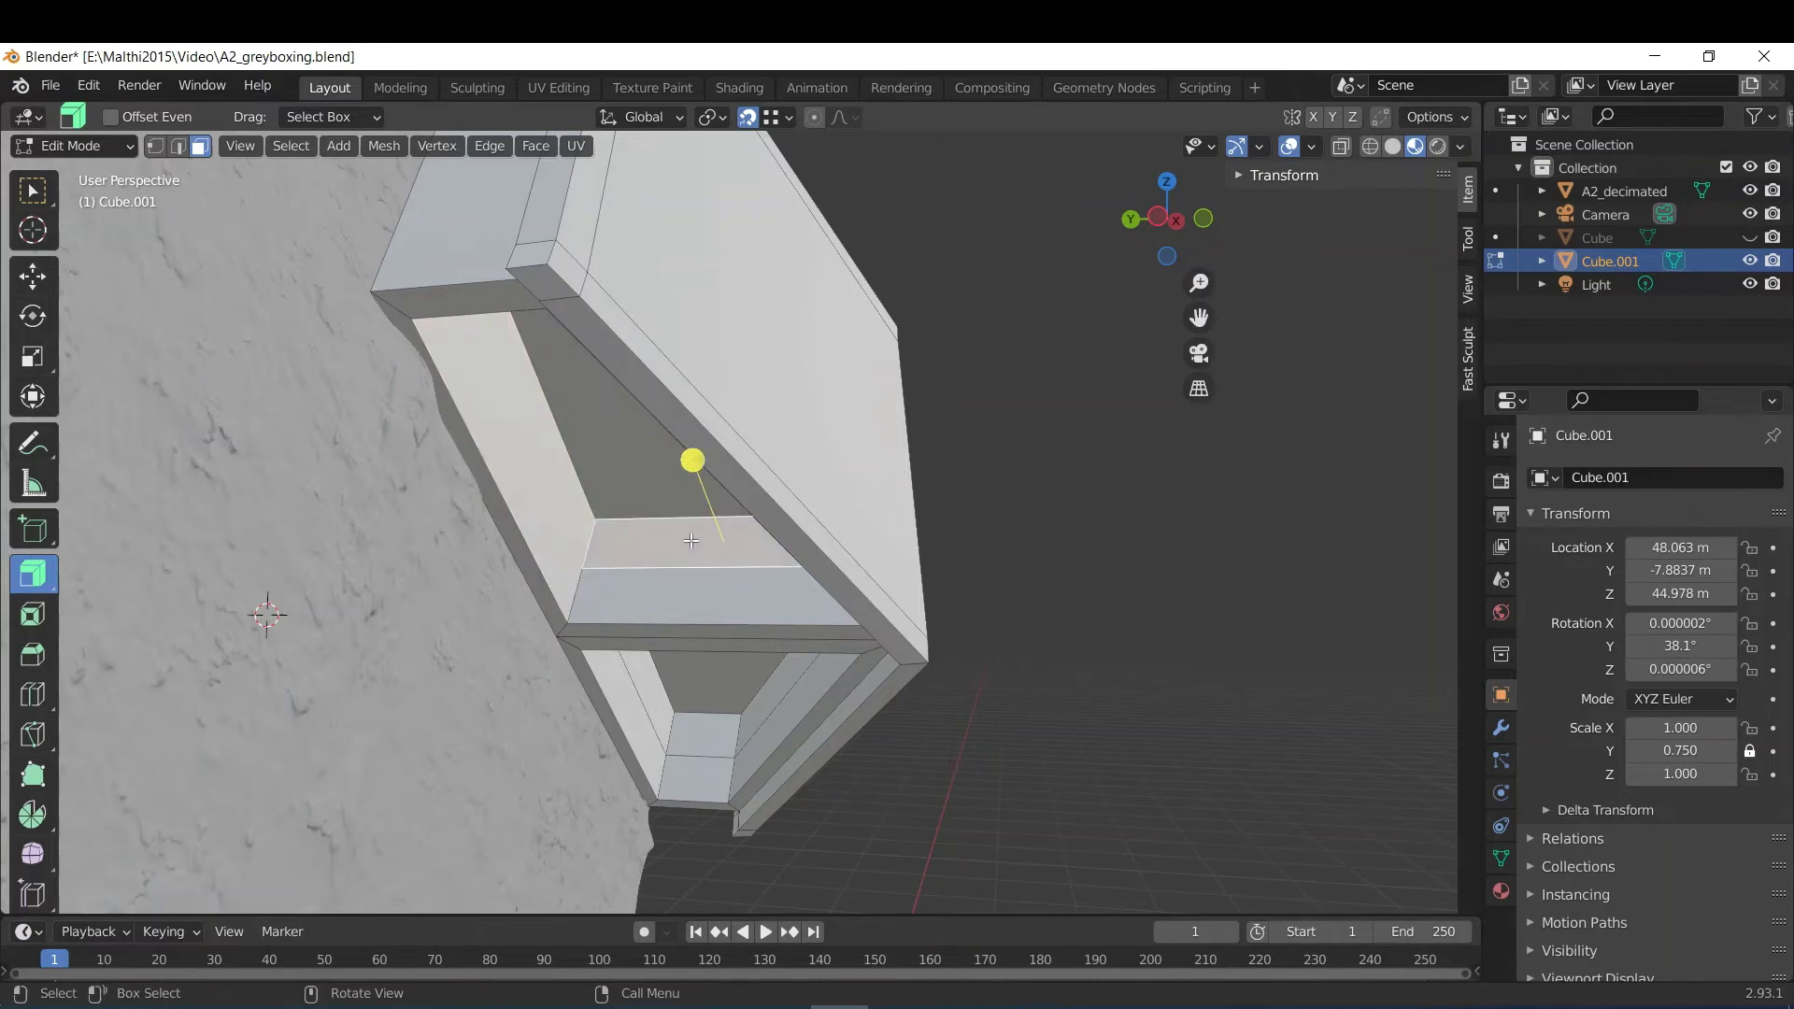
key(x)
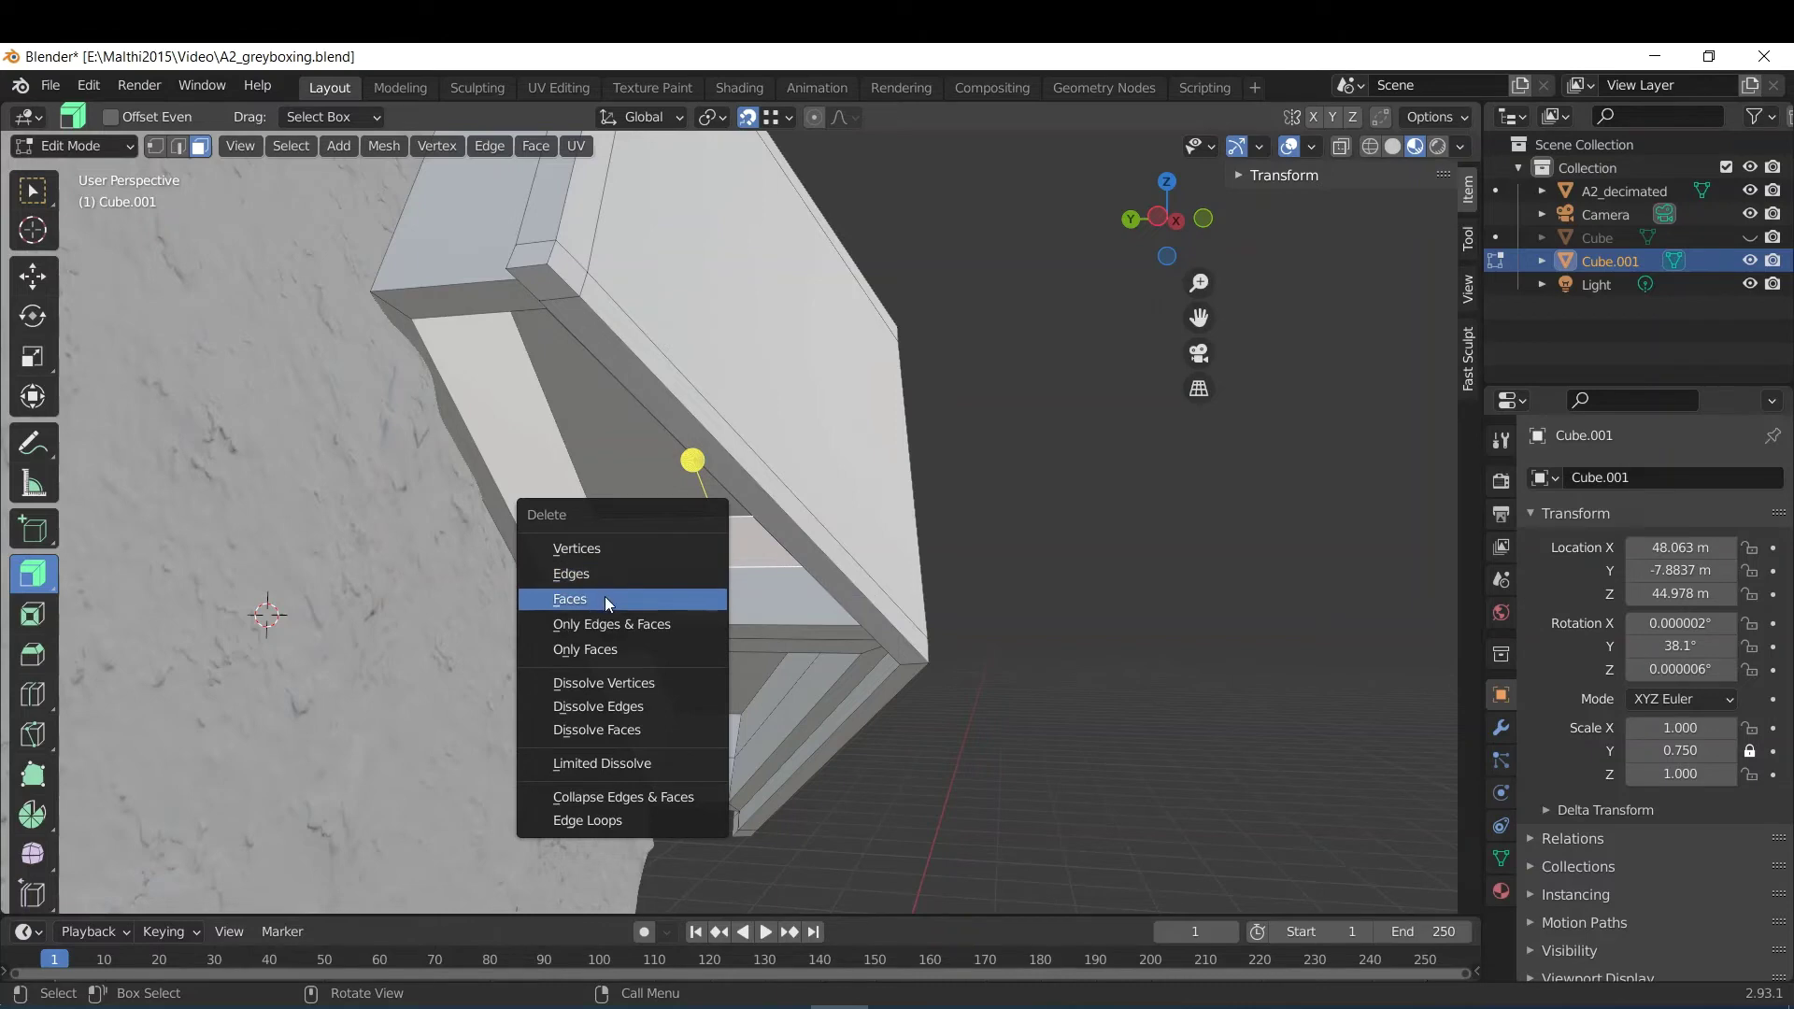
click(620, 650)
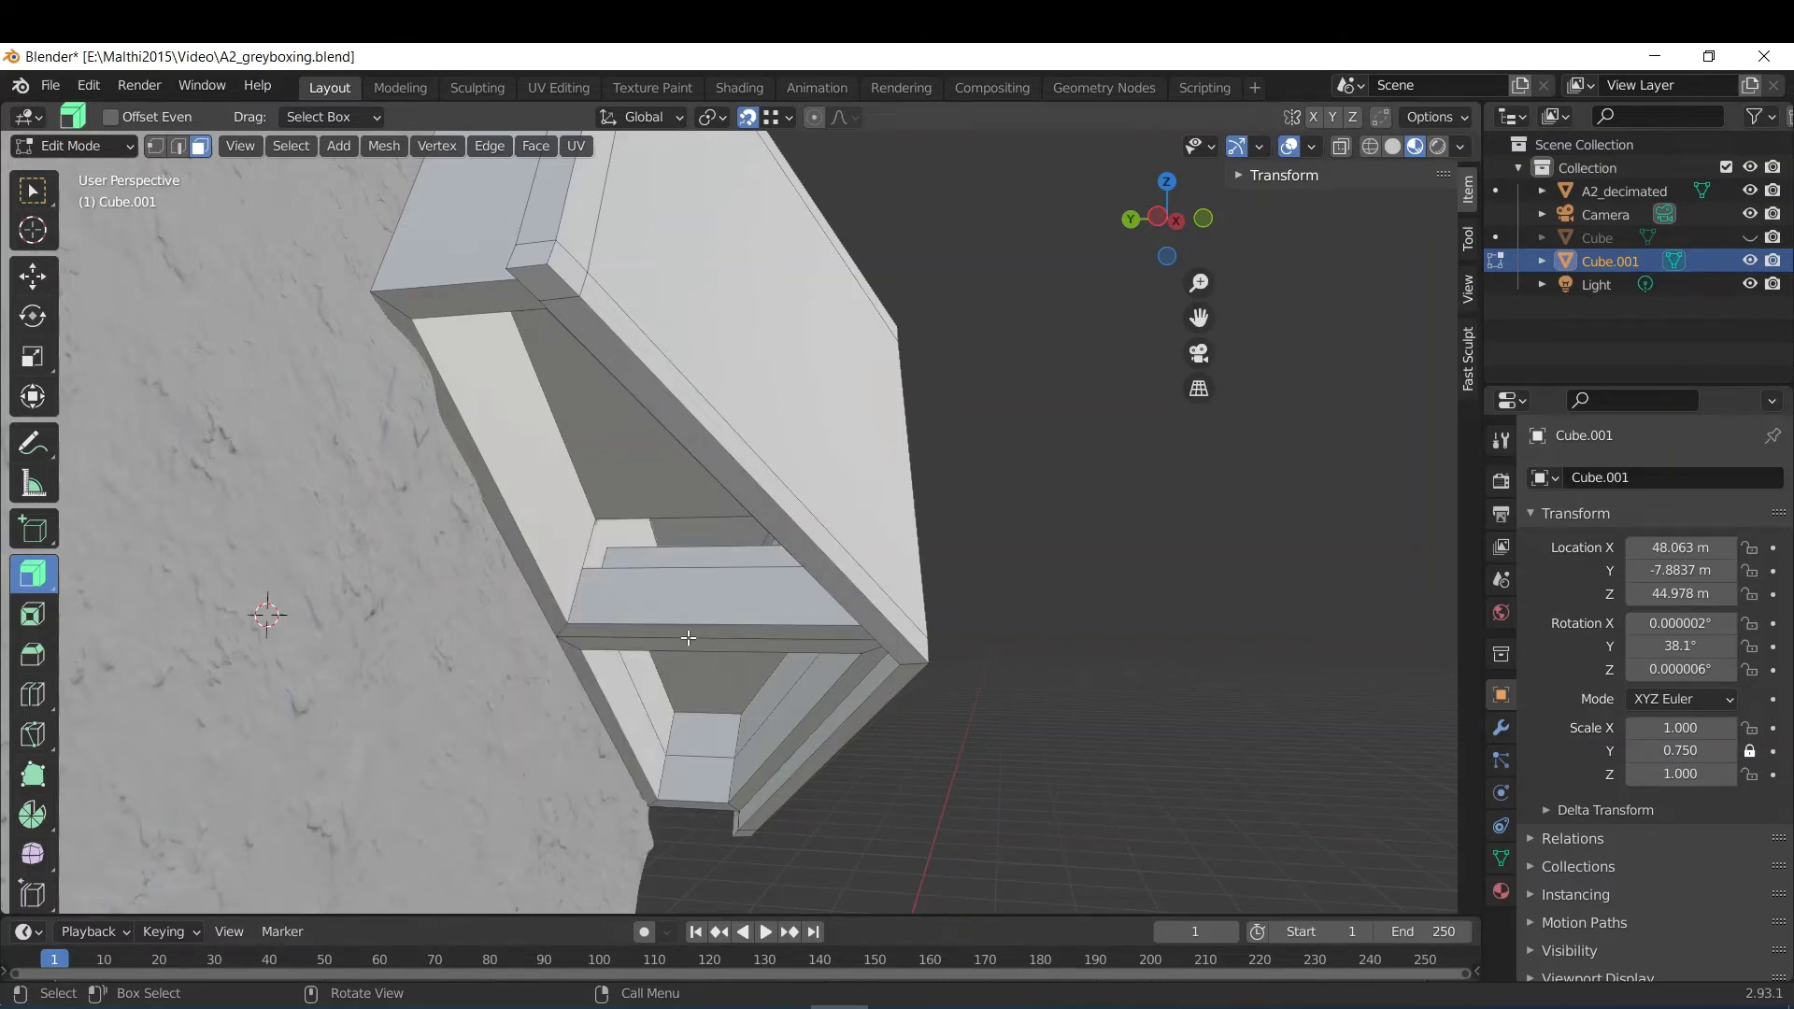
Delete another narrow frame face using Only Faces.
middle_drag(688, 637, 502, 466)
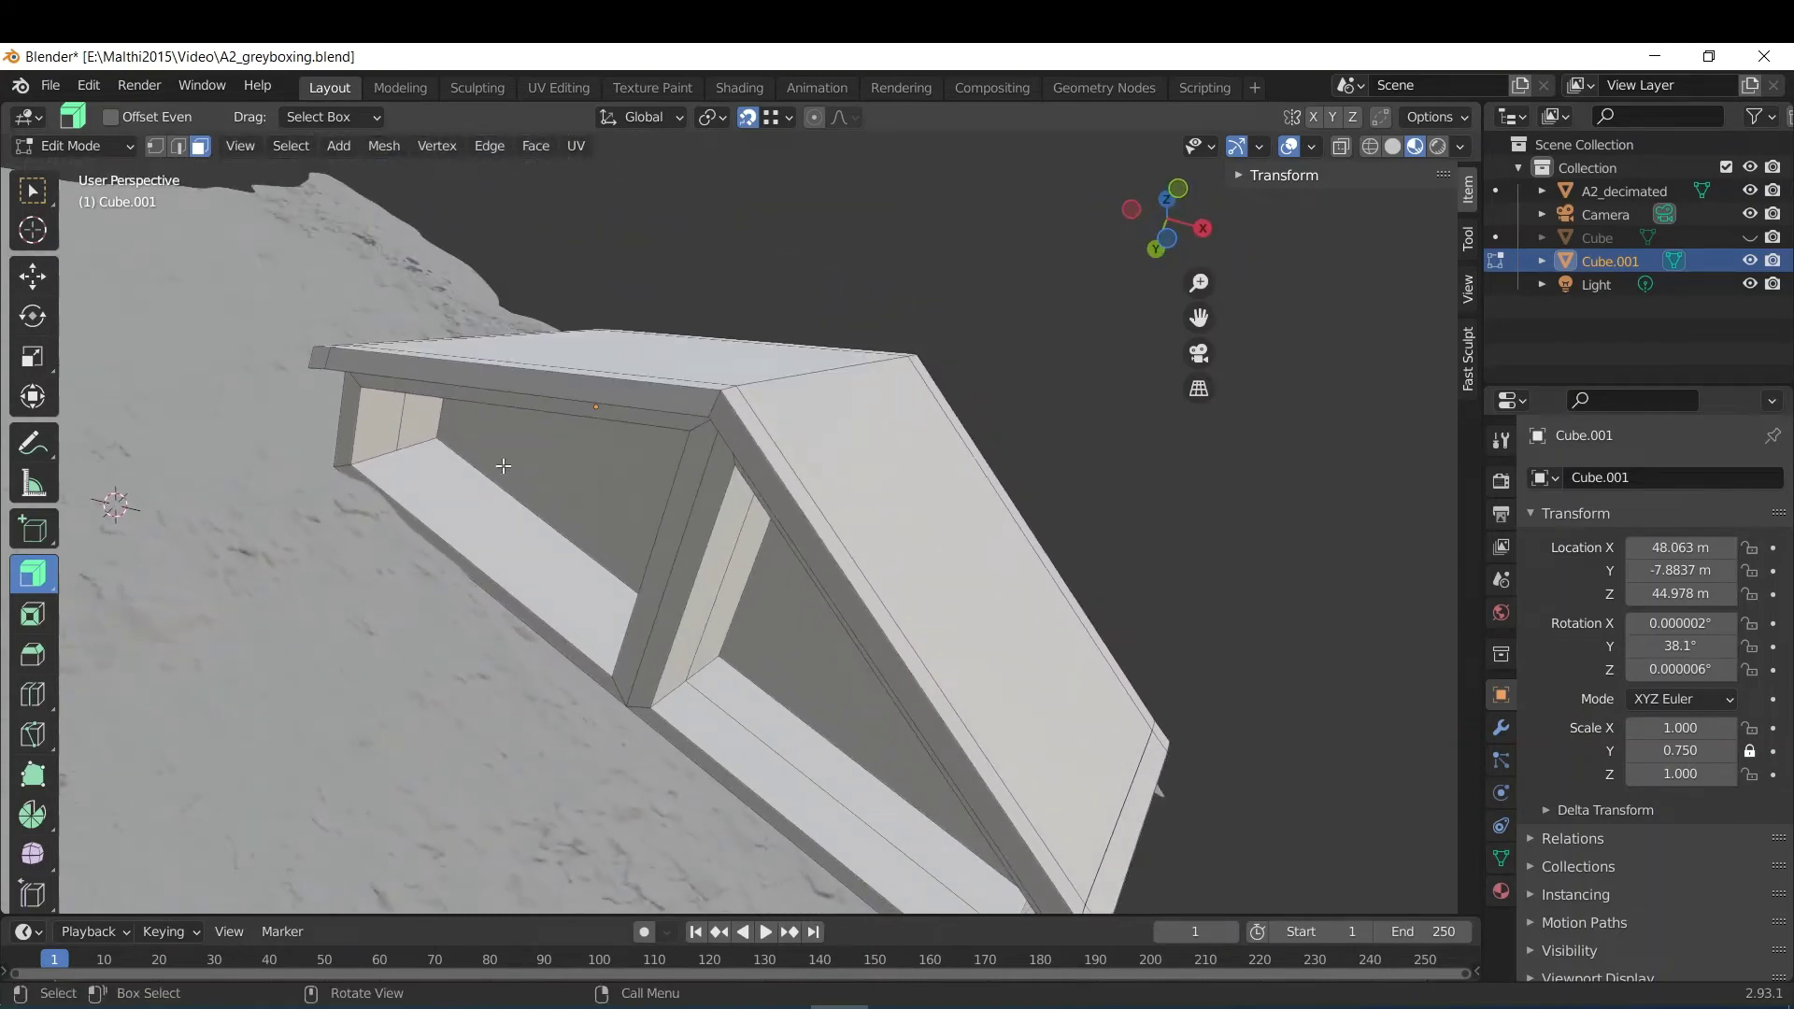
click(732, 586)
key(x)
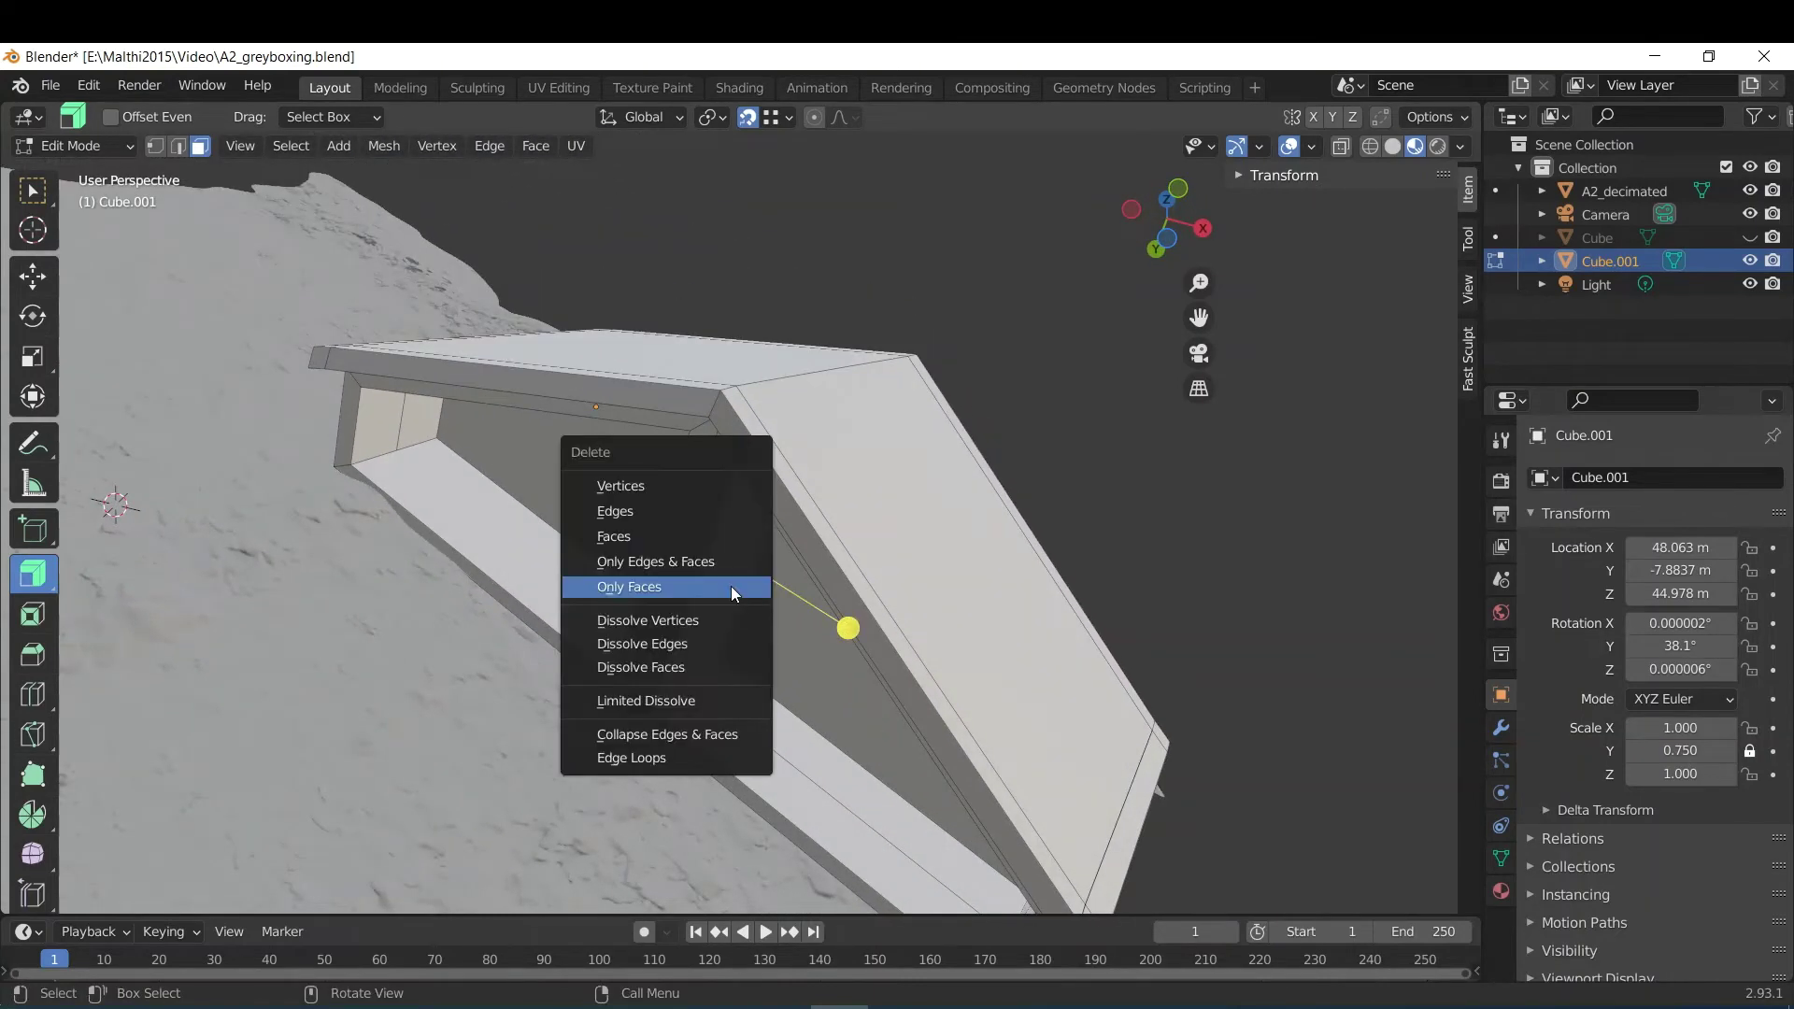
click(725, 586)
middle_drag(725, 586, 953, 773)
In edge select mode, fill a face between the opening's lower and upper edges.
key(2)
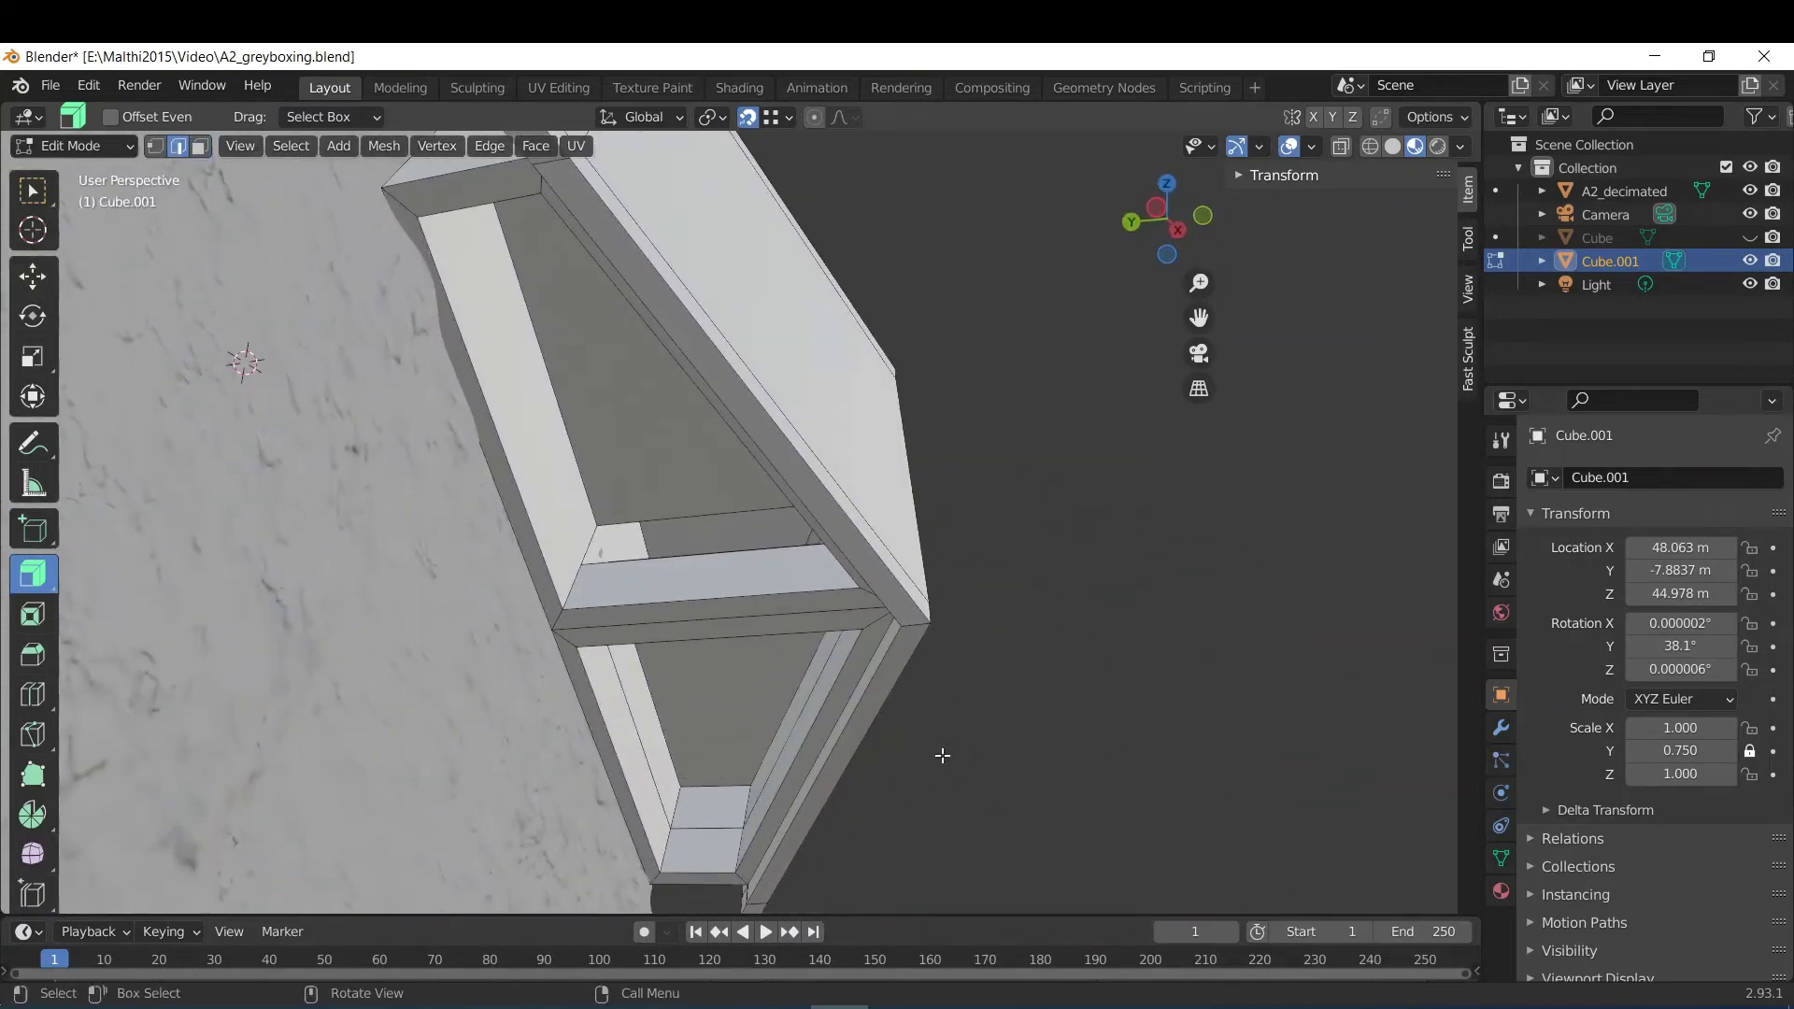
click(723, 520)
middle_drag(601, 541, 659, 723)
scroll(659, 723, up, 3)
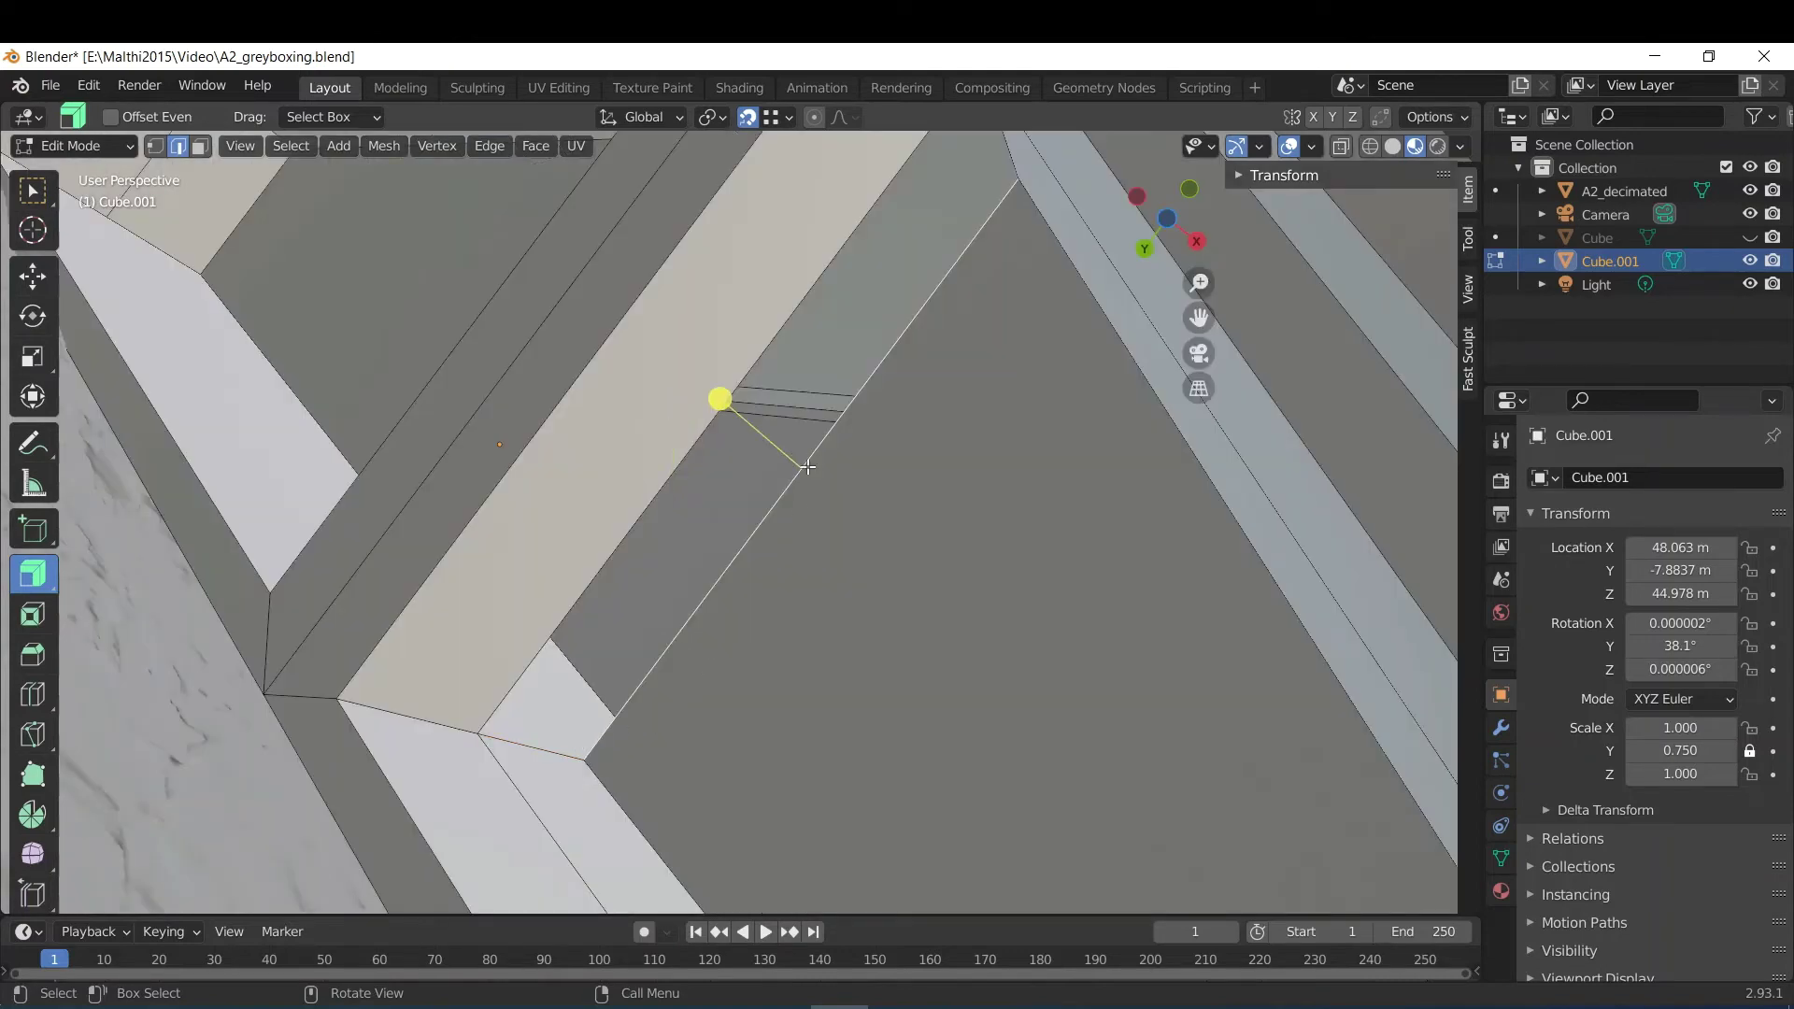
middle_drag(808, 467, 664, 408)
shift+click(697, 450)
key(f)
Fill the next gap with a face between its edge and the left slanted edge.
mouse_move(483, 450)
middle_down()
mouse_move(561, 393)
mouse_move(472, 451)
middle_up()
click(472, 452)
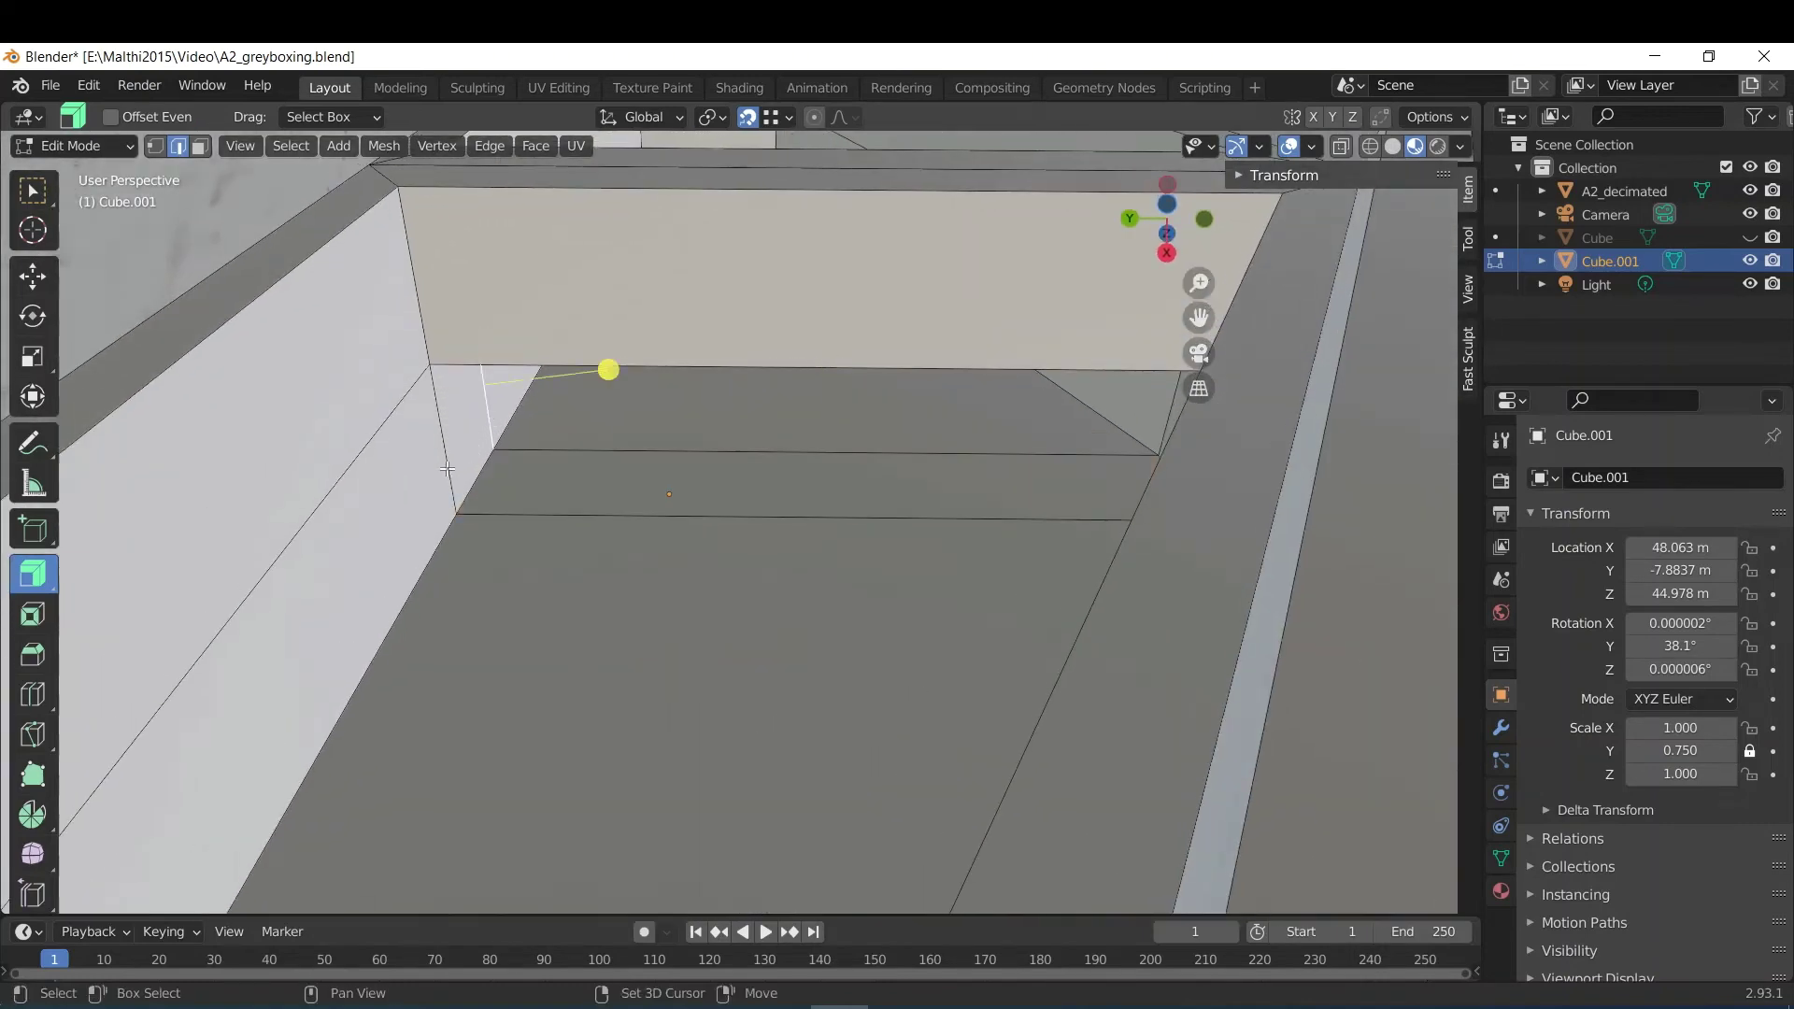
shift+click(446, 471)
key(f)
Fill the remaining gap with a face spanning its two opposite edges.
middle_drag(655, 447, 844, 368)
scroll(845, 370, up, 10)
scroll(841, 371, down, 6)
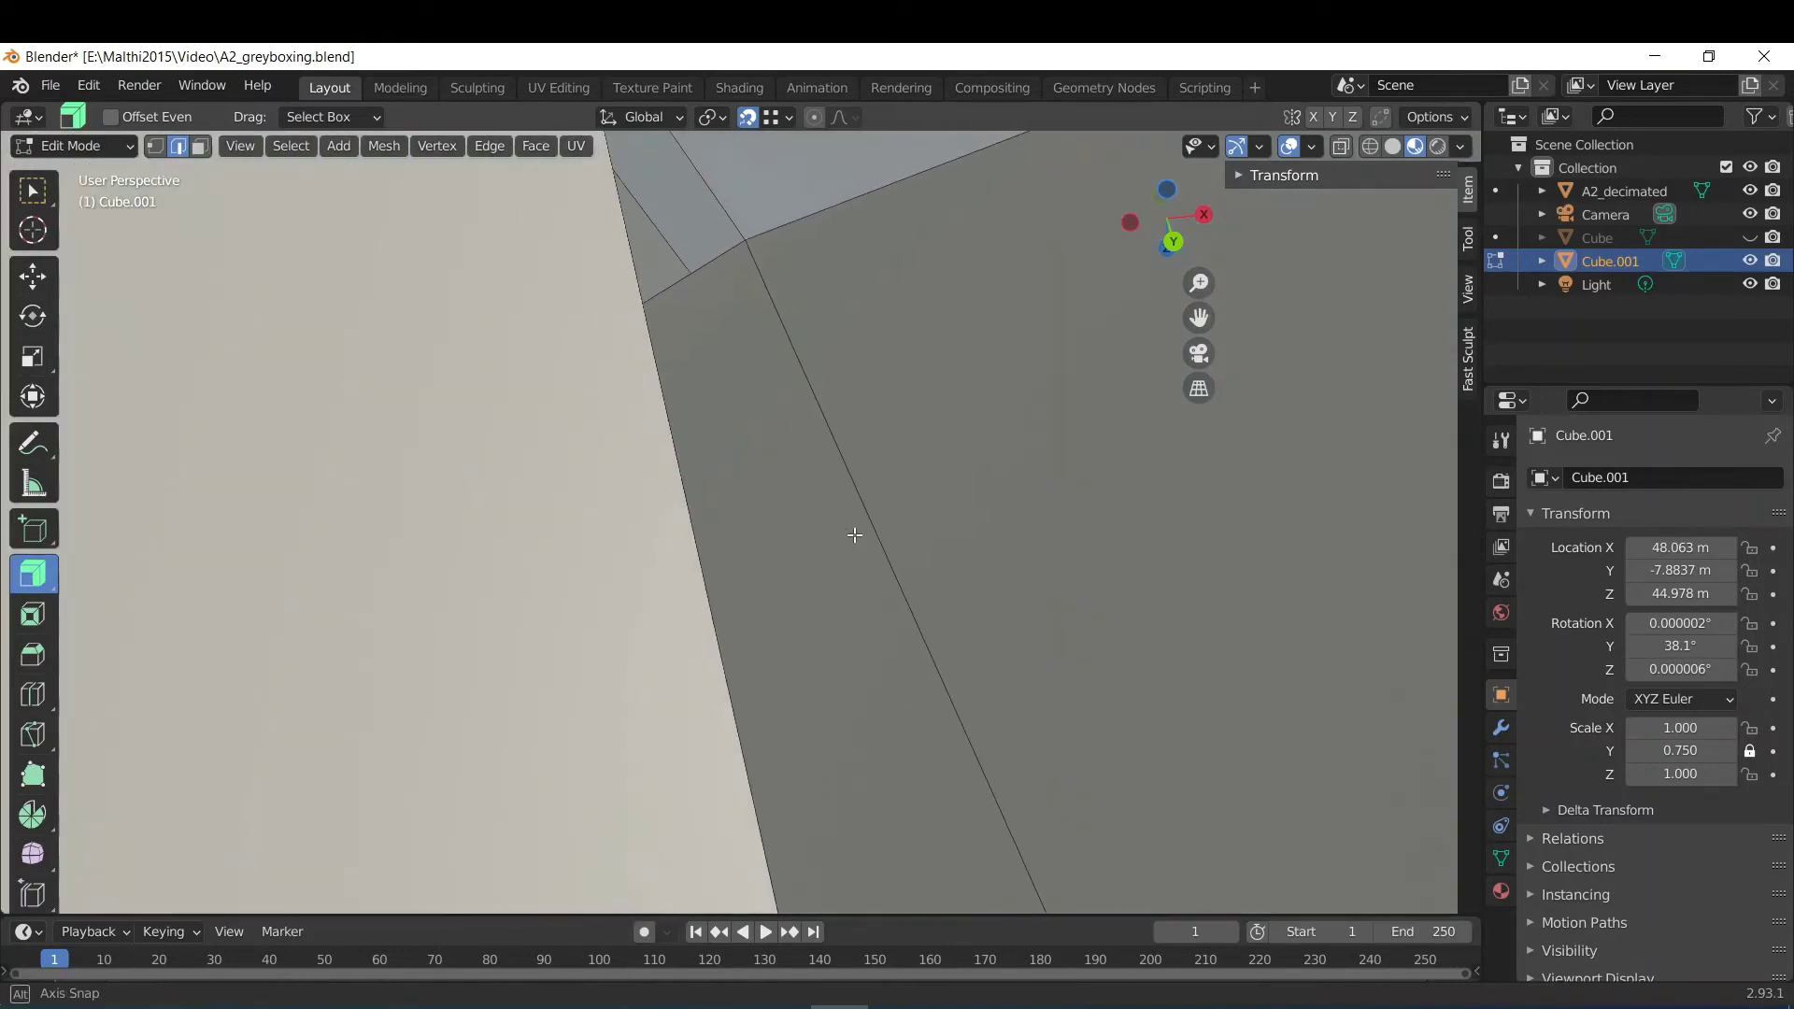
middle_drag(828, 525, 712, 354)
click(673, 343)
shift+click(409, 521)
key(f)
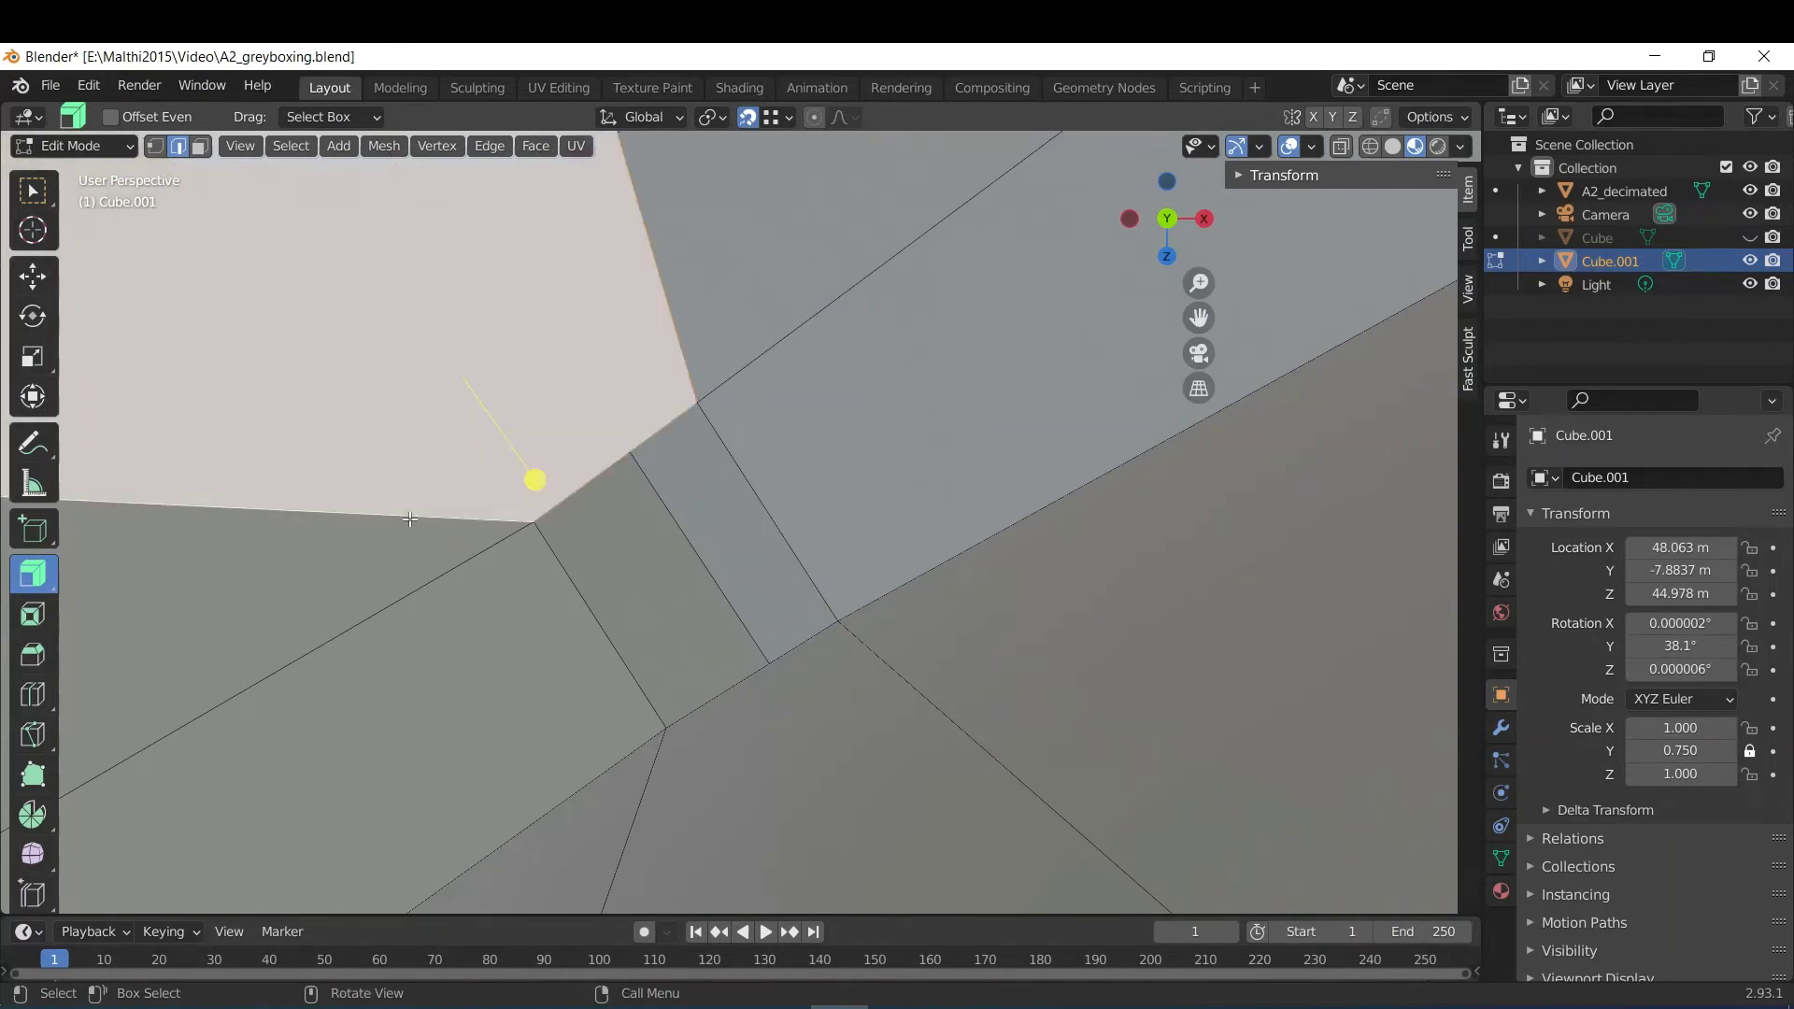
click(766, 511)
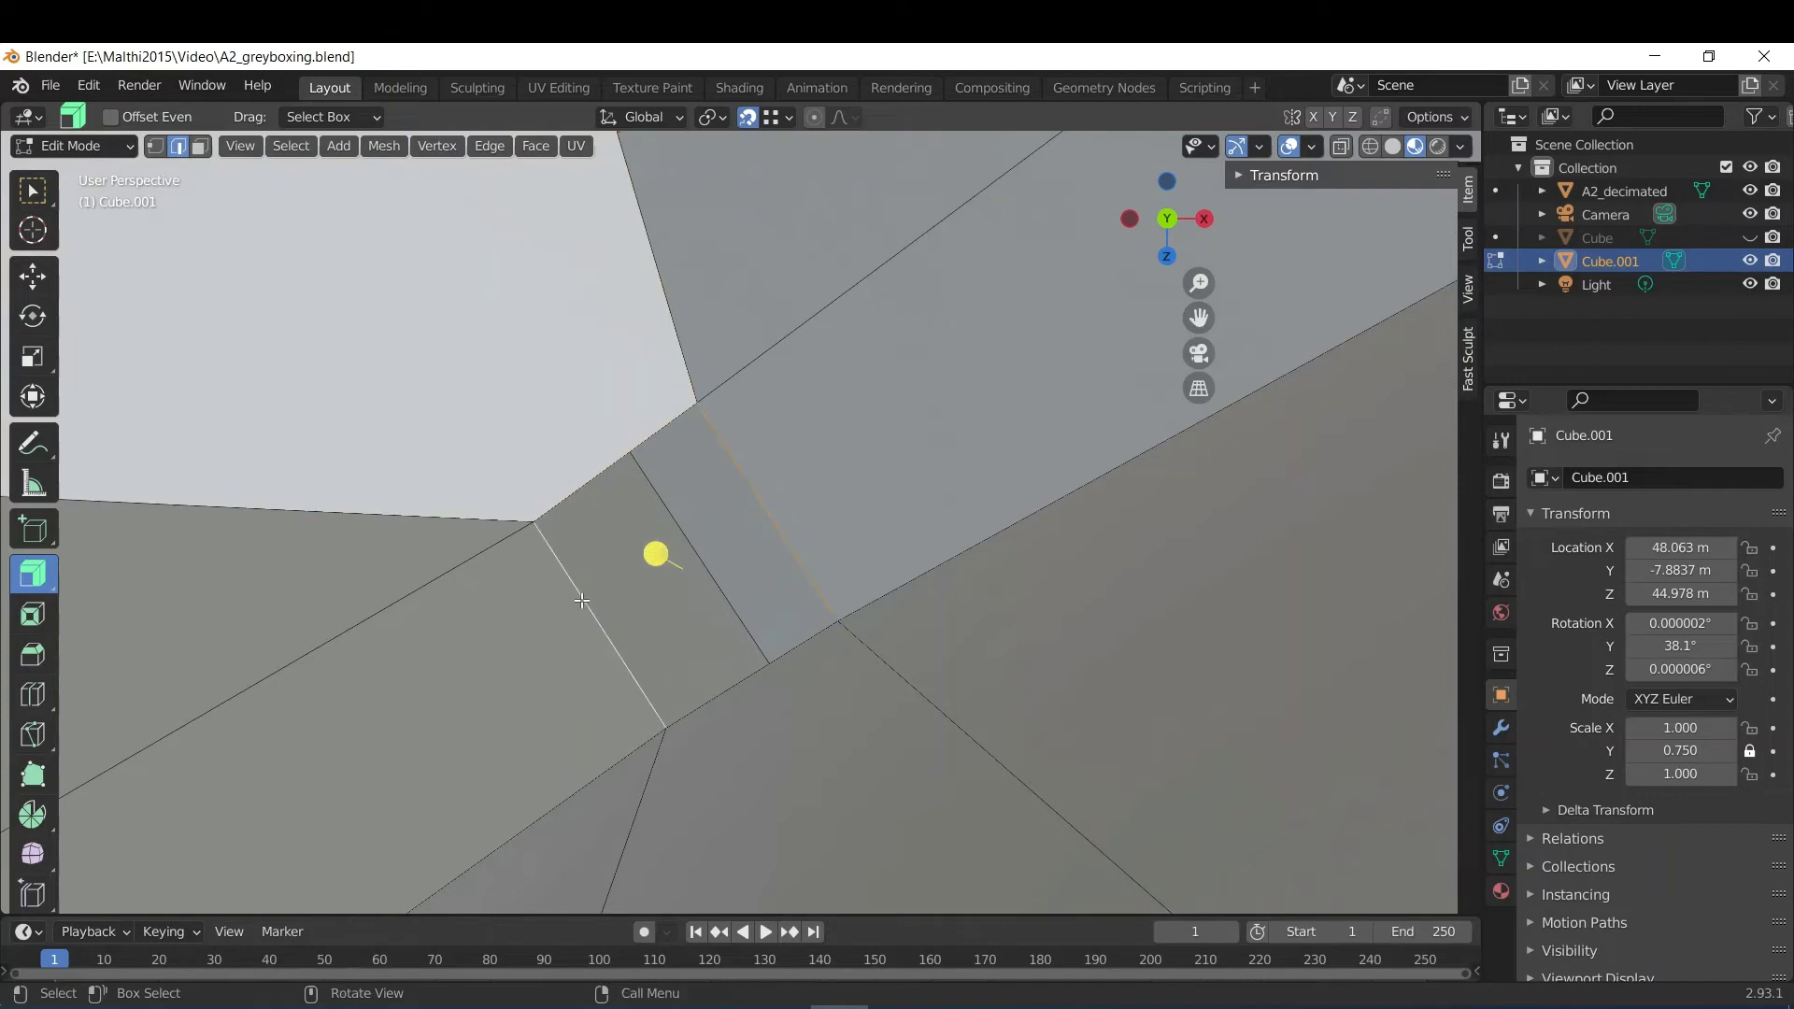
middle_drag(648, 567, 748, 312)
Orbit around the house on the terrain to inspect its walls from several angles.
scroll(747, 311, down, 8)
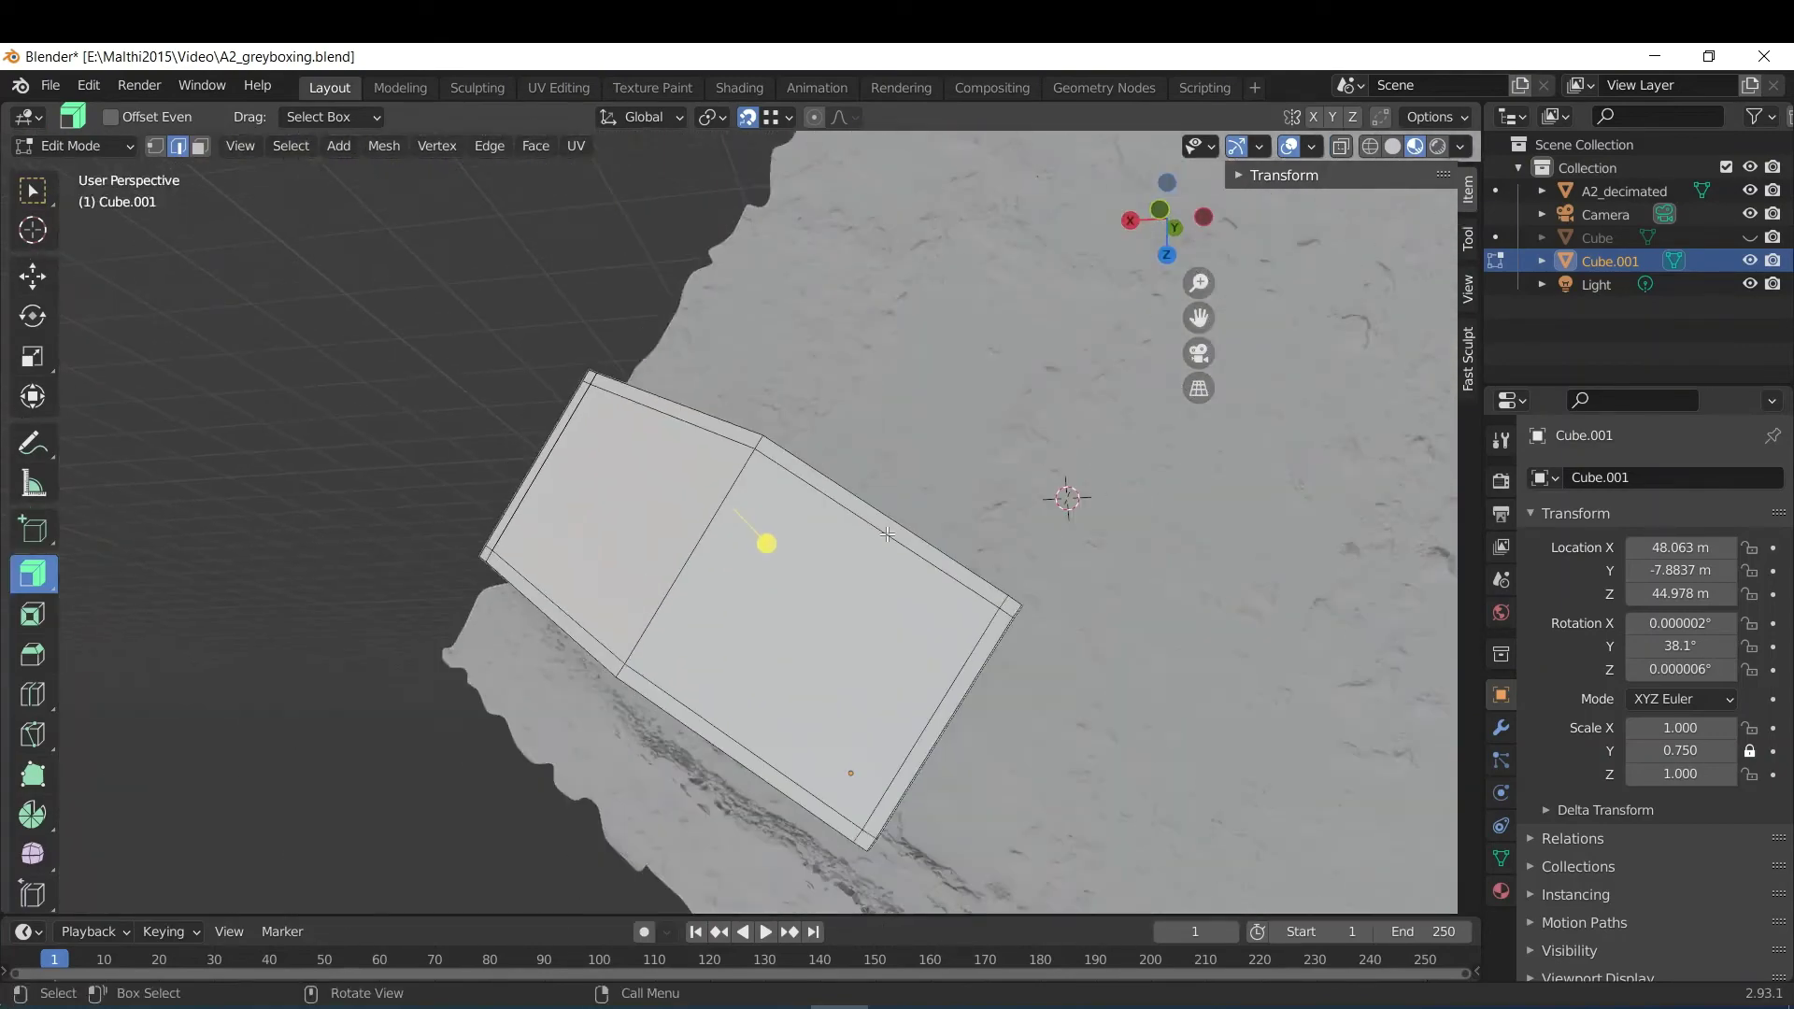
middle_drag(698, 713, 569, 819)
middle_drag(626, 746, 626, 746)
middle_drag(446, 613, 806, 650)
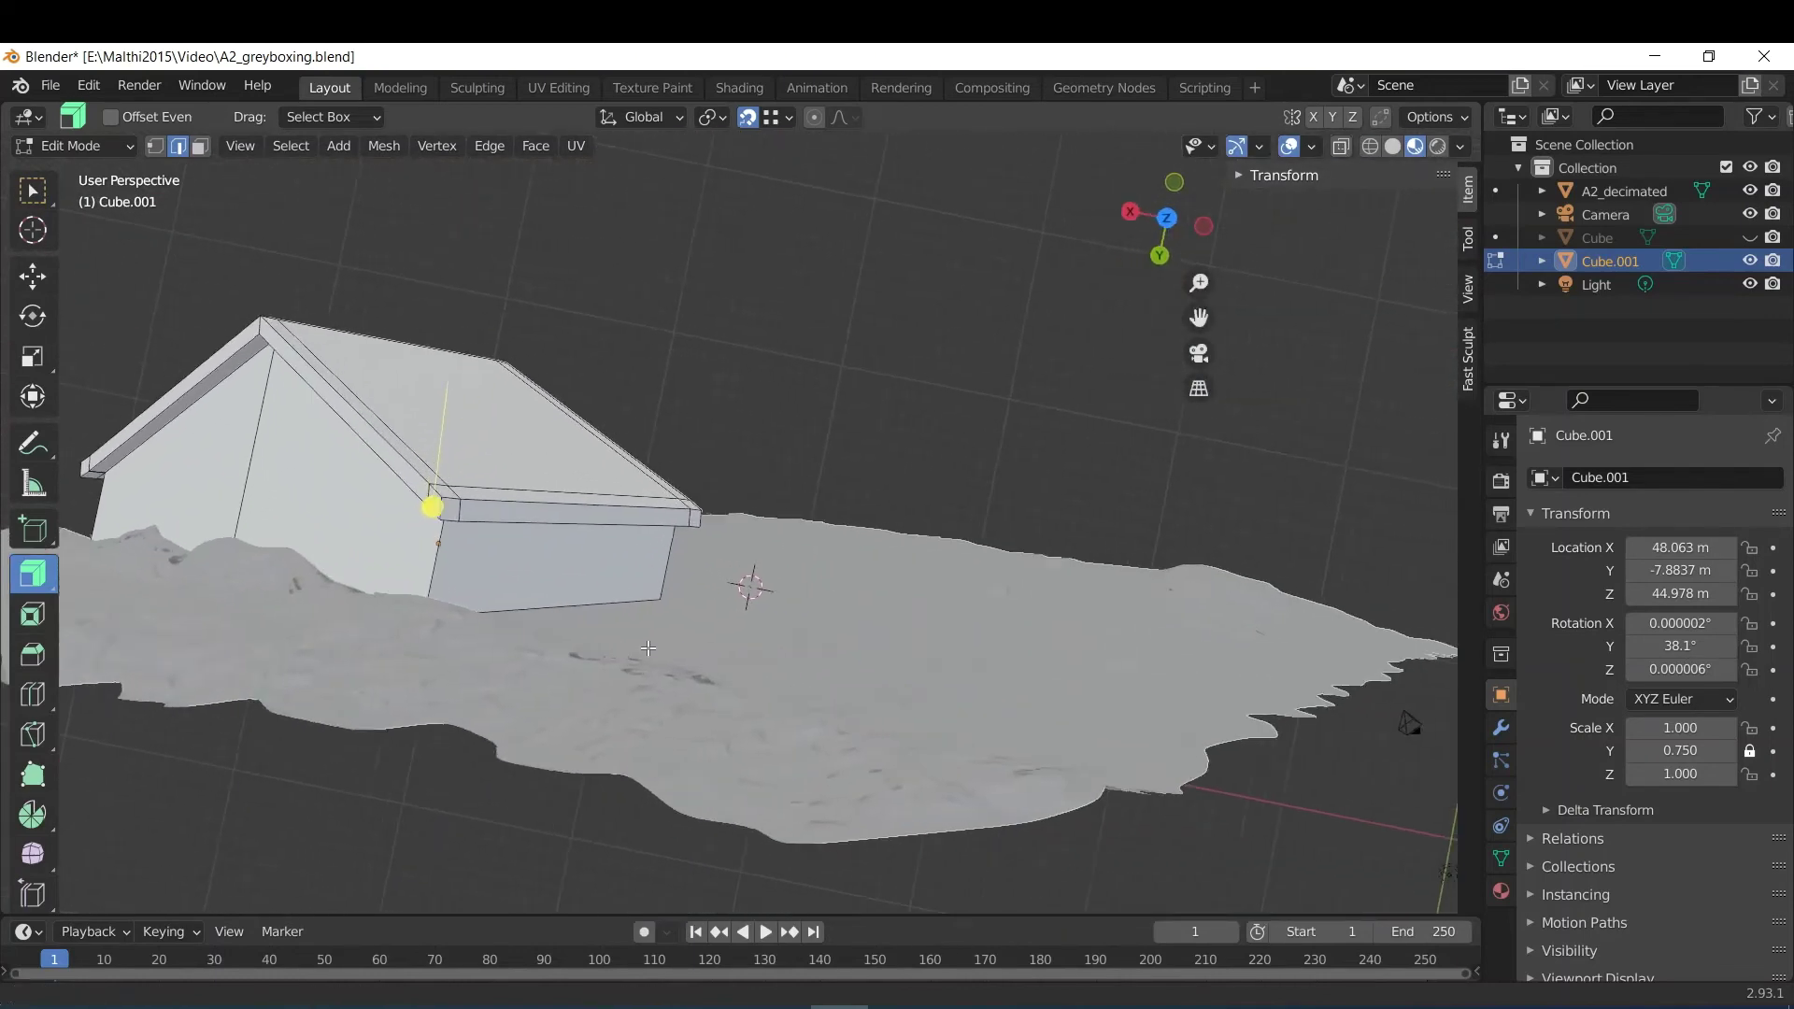
middle_drag(645, 649, 504, 520)
scroll(834, 576, up, 4)
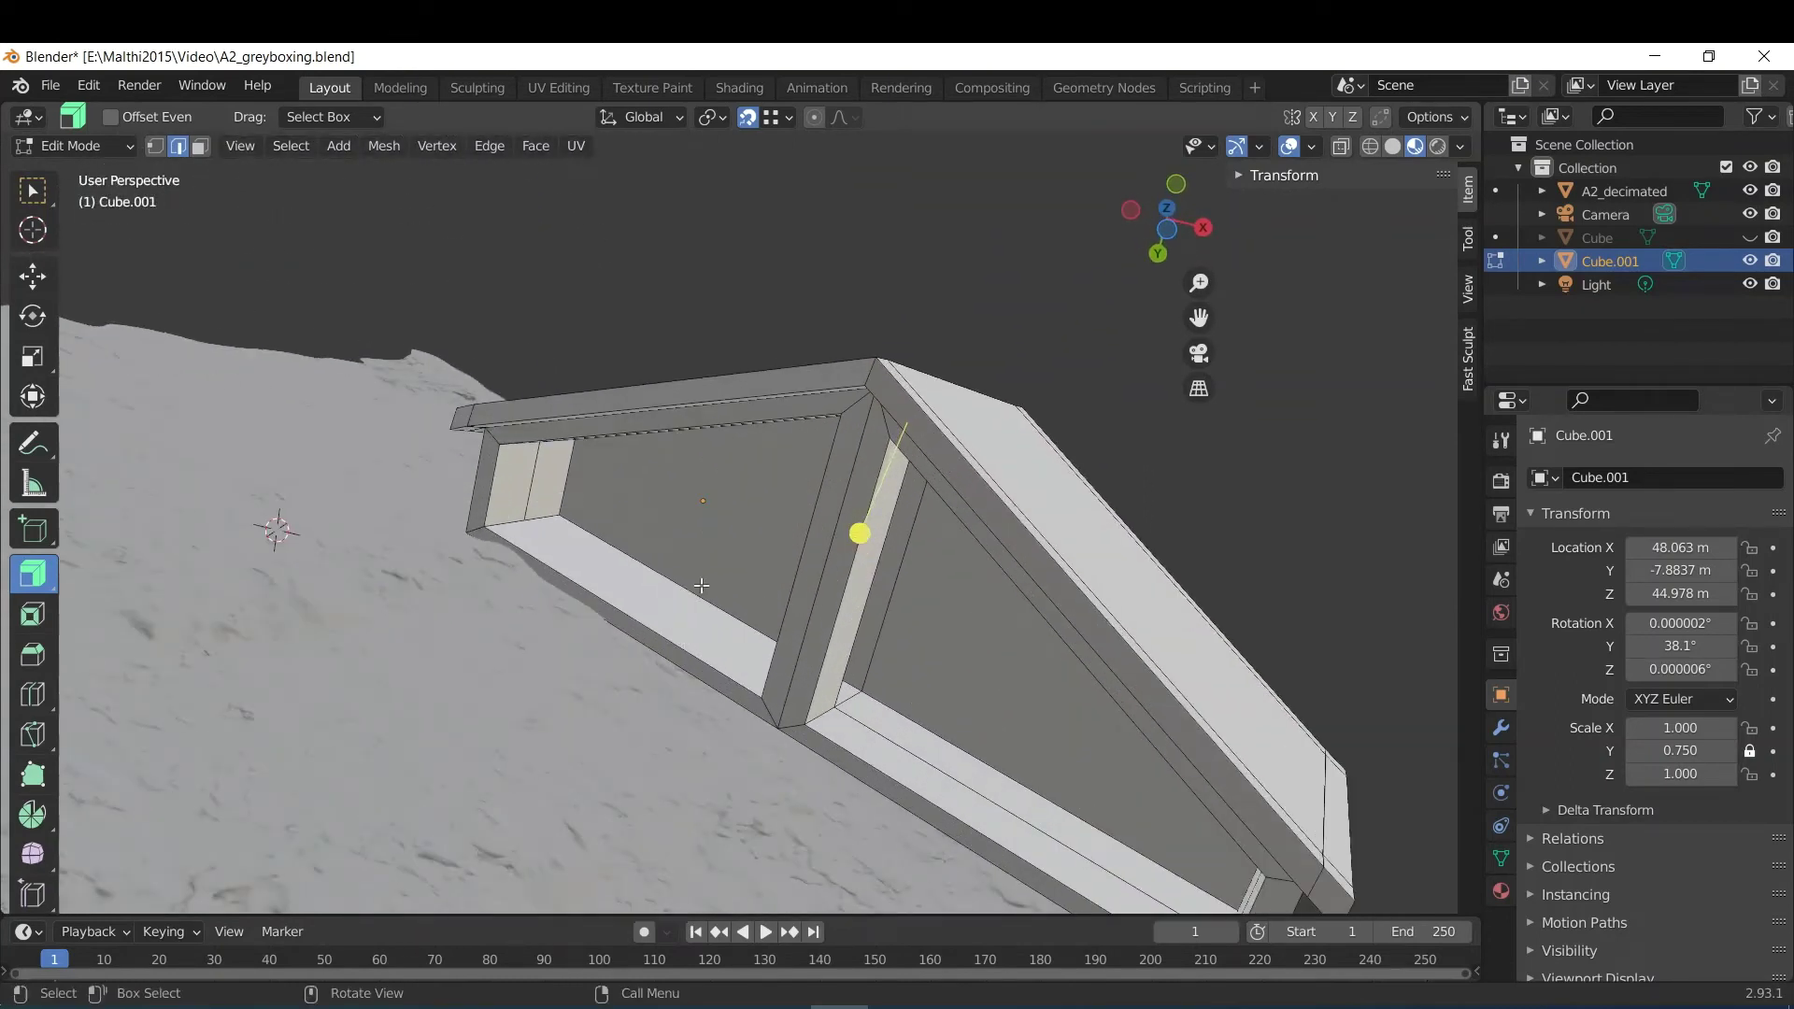
Save the file as A2_greyboxing.blend.
click(50, 85)
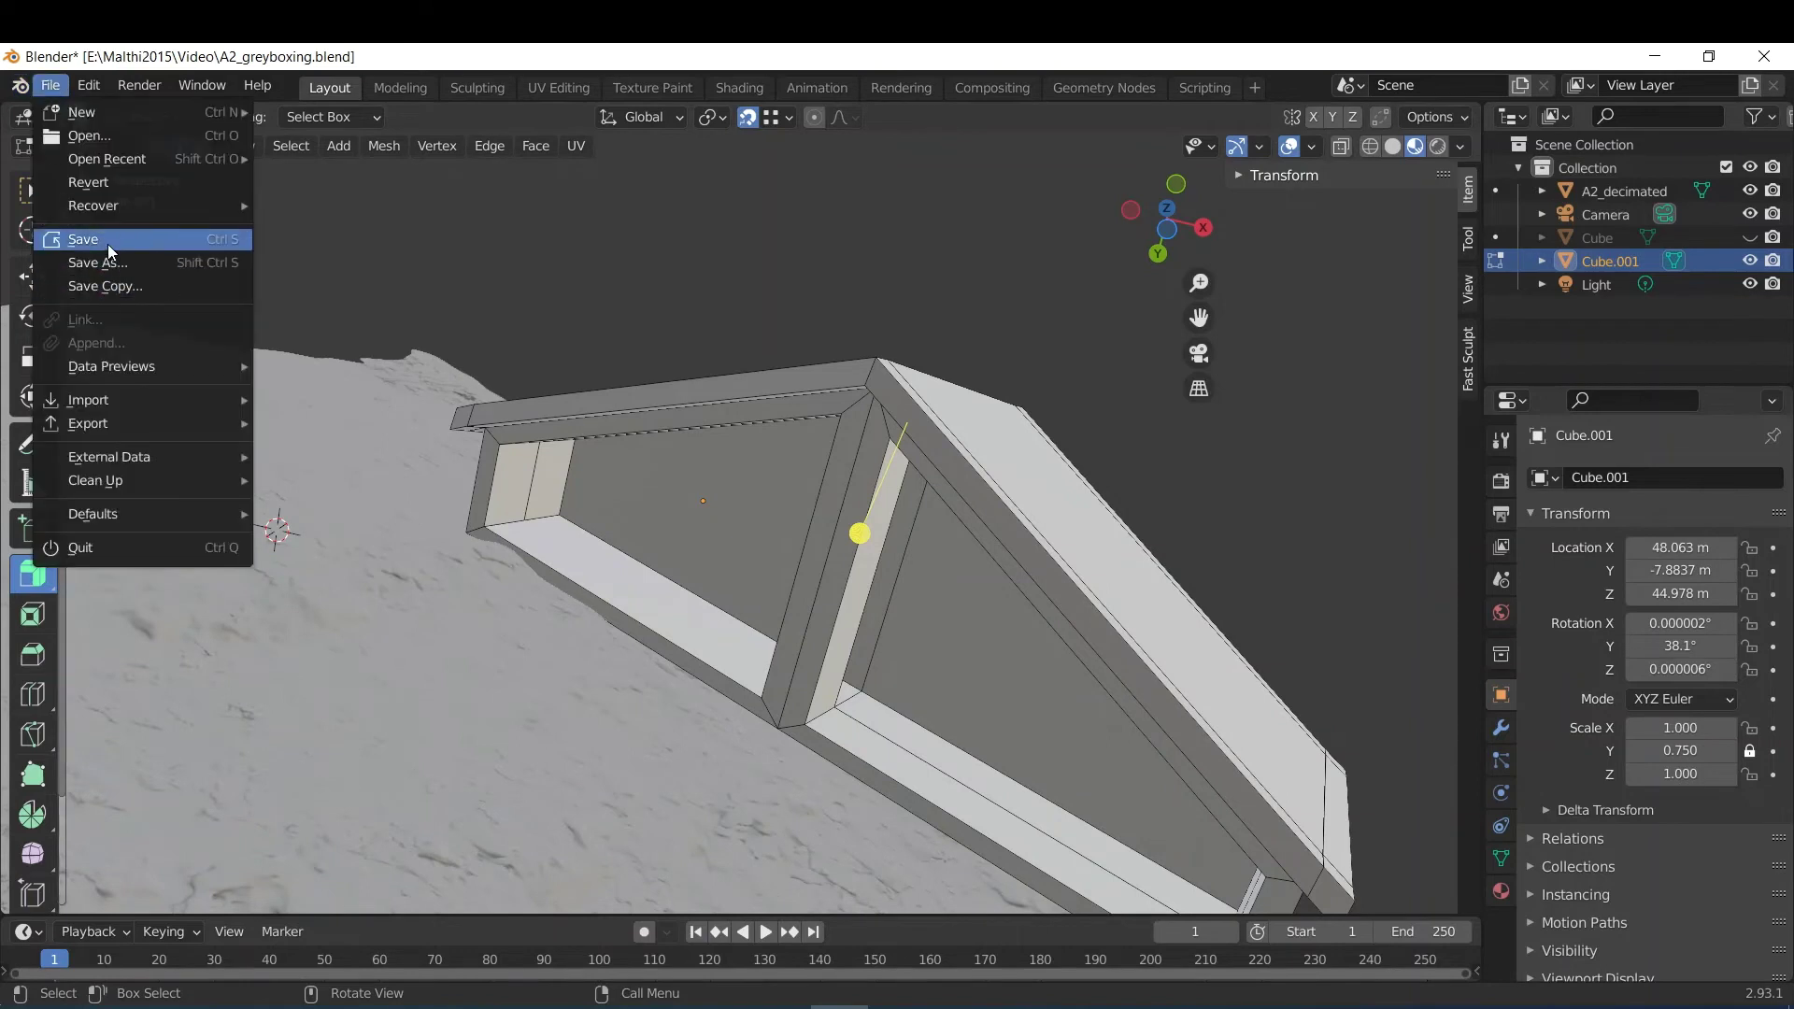
click(84, 239)
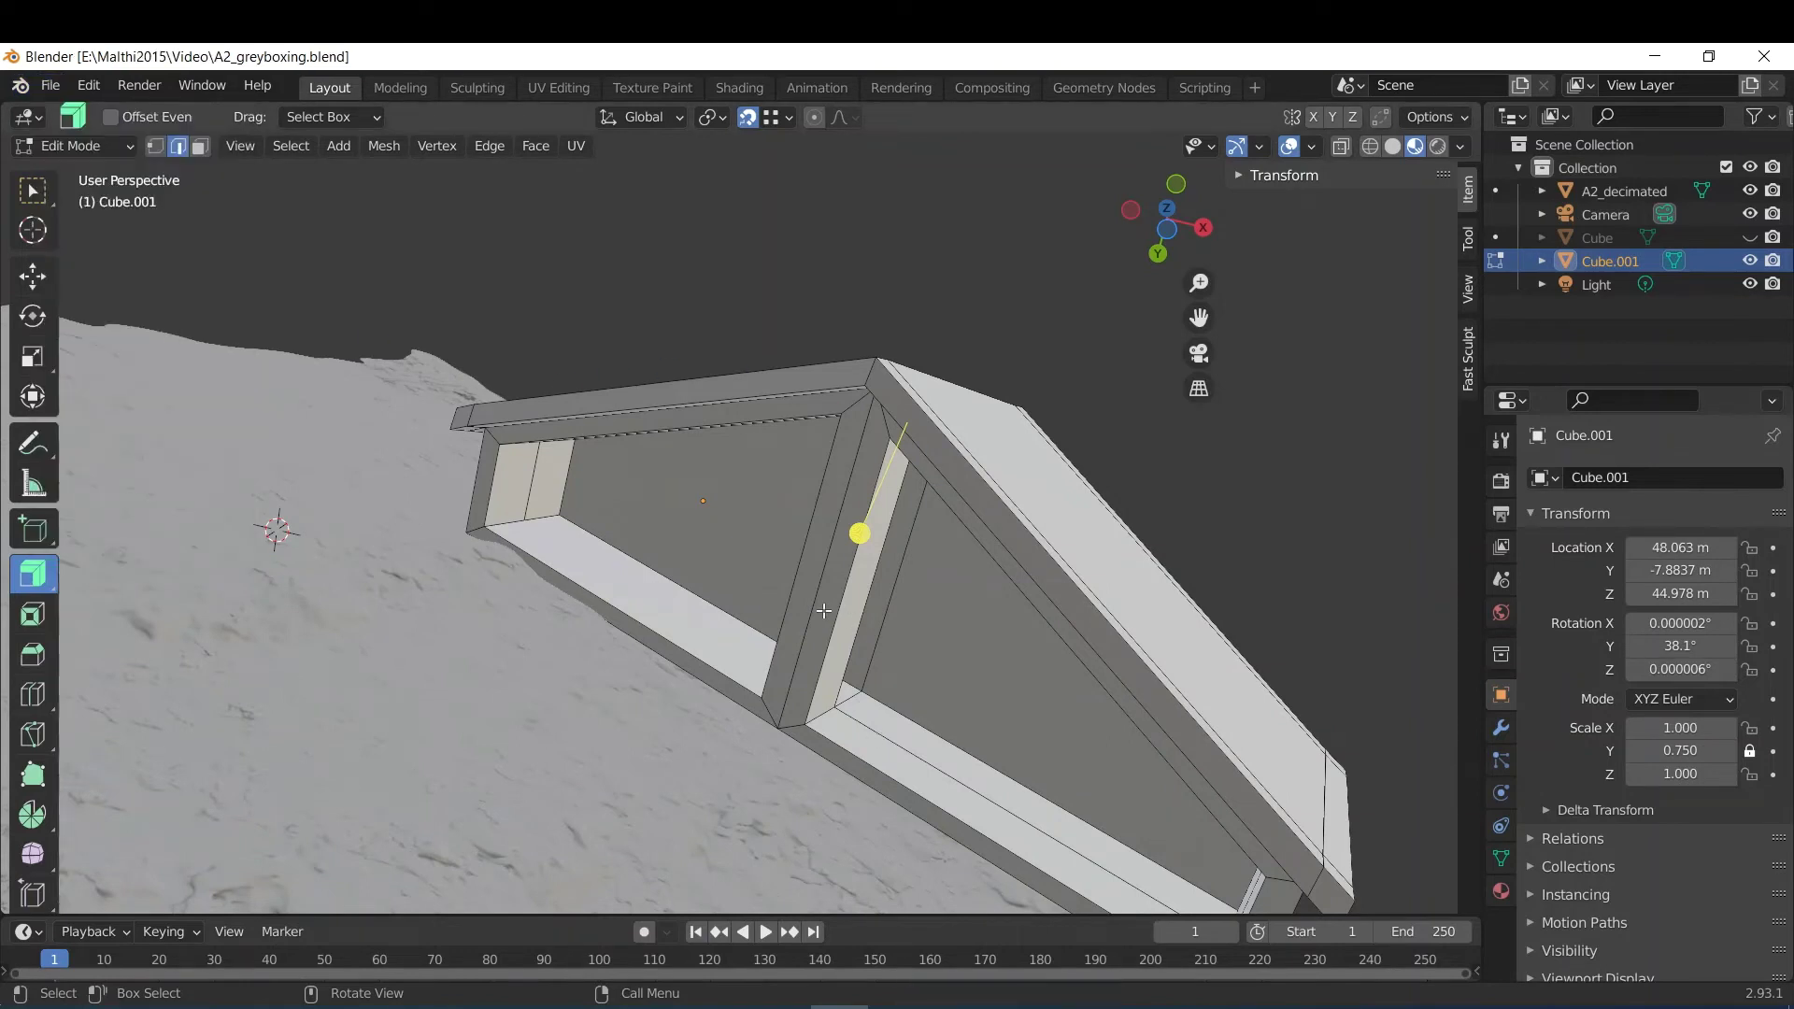
key(e)
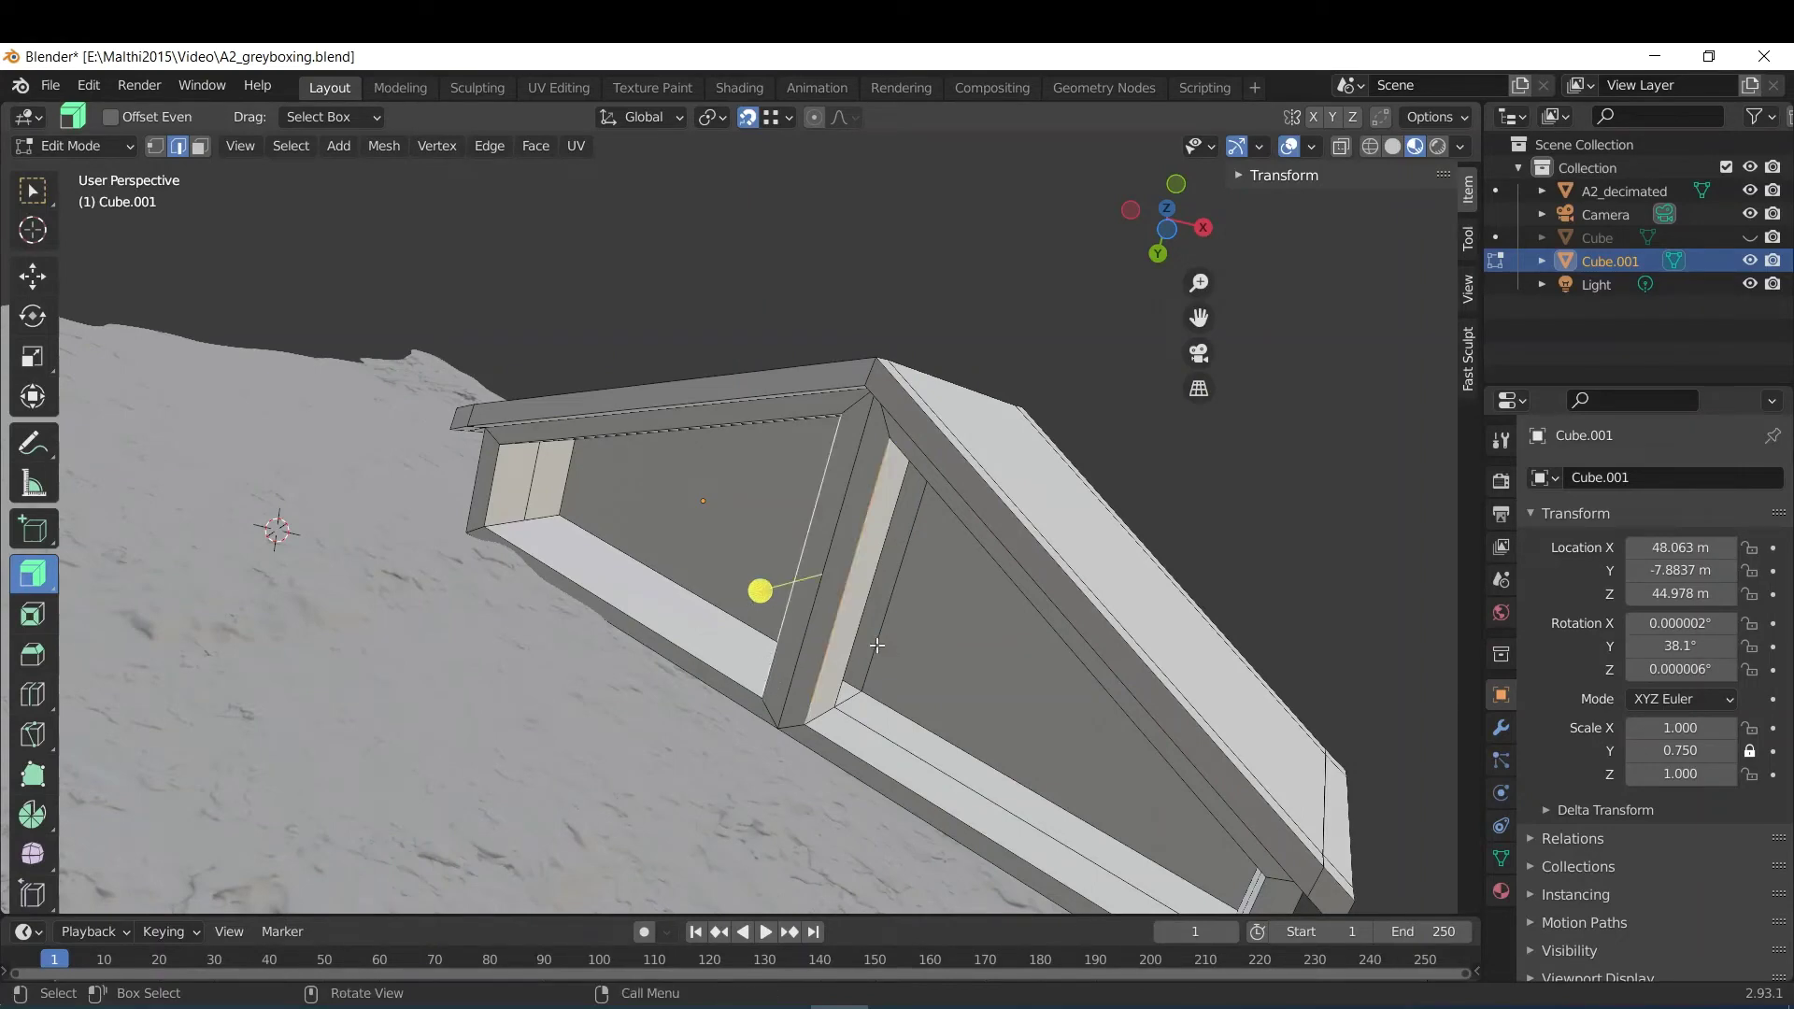
Bevel the central post's selected edges into a rounded profile.
middle_drag(881, 650, 1047, 879)
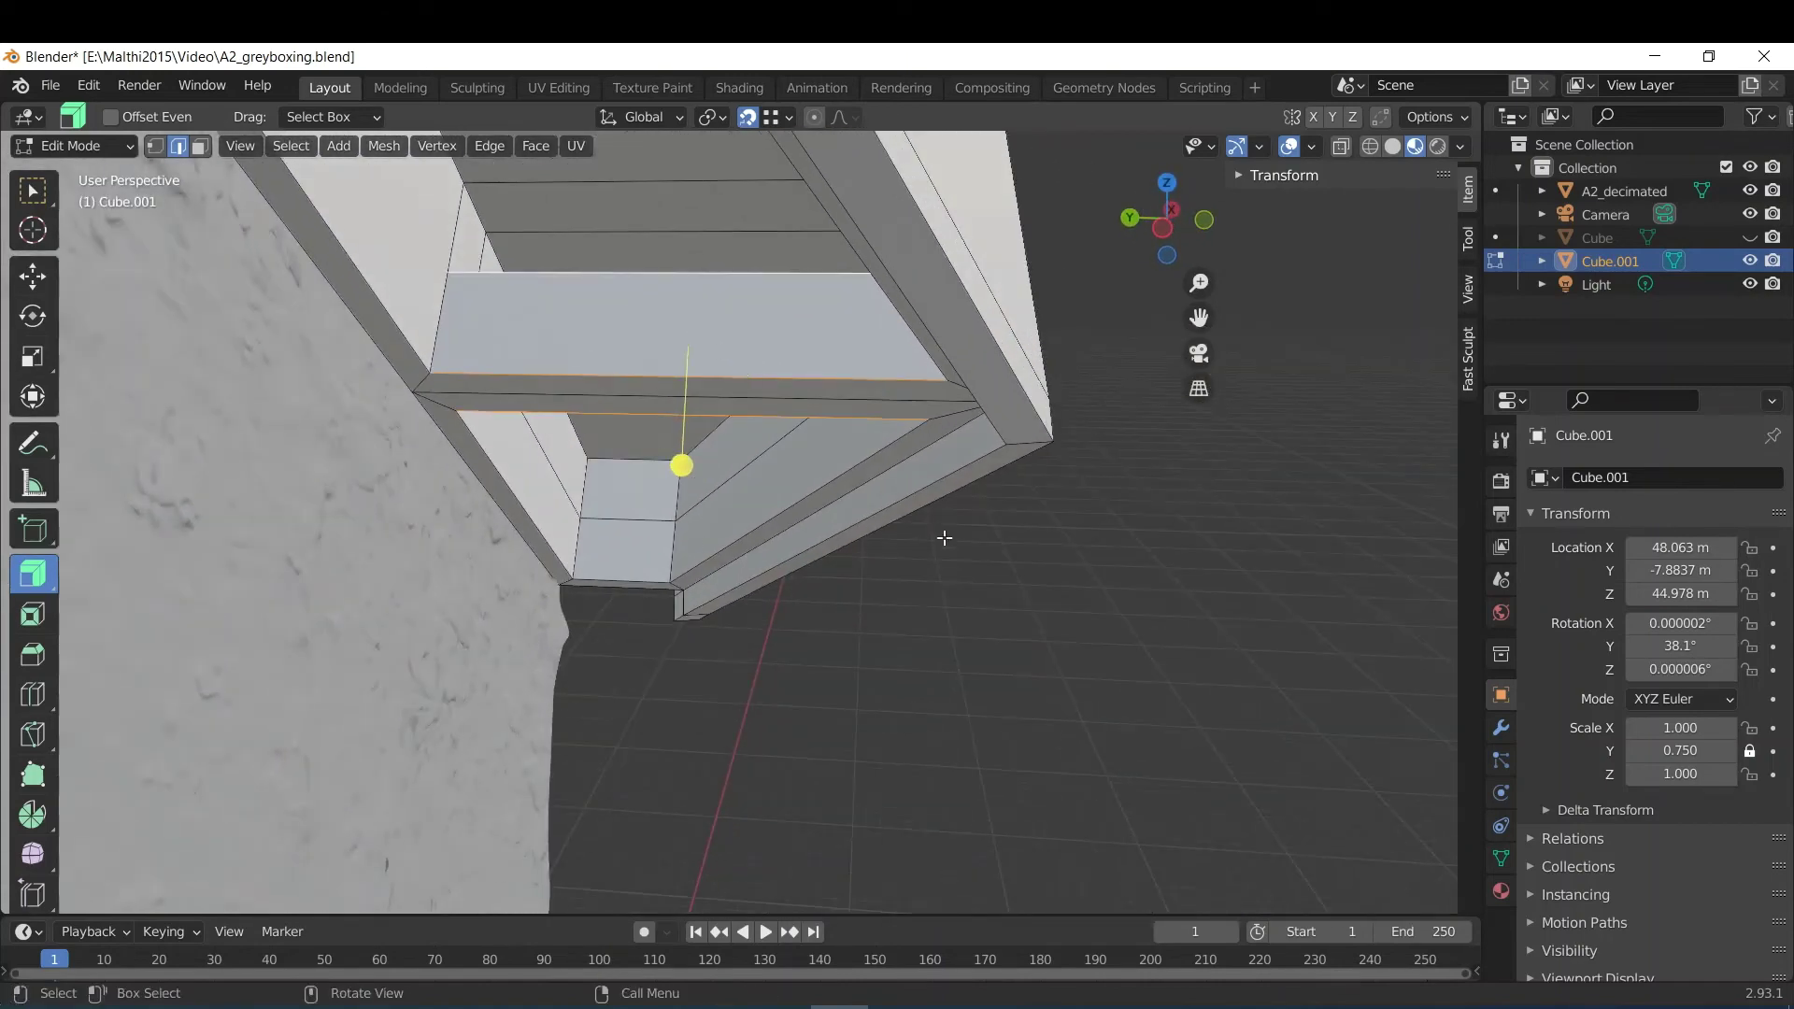
middle_drag(941, 541, 829, 452)
key(ctrl)
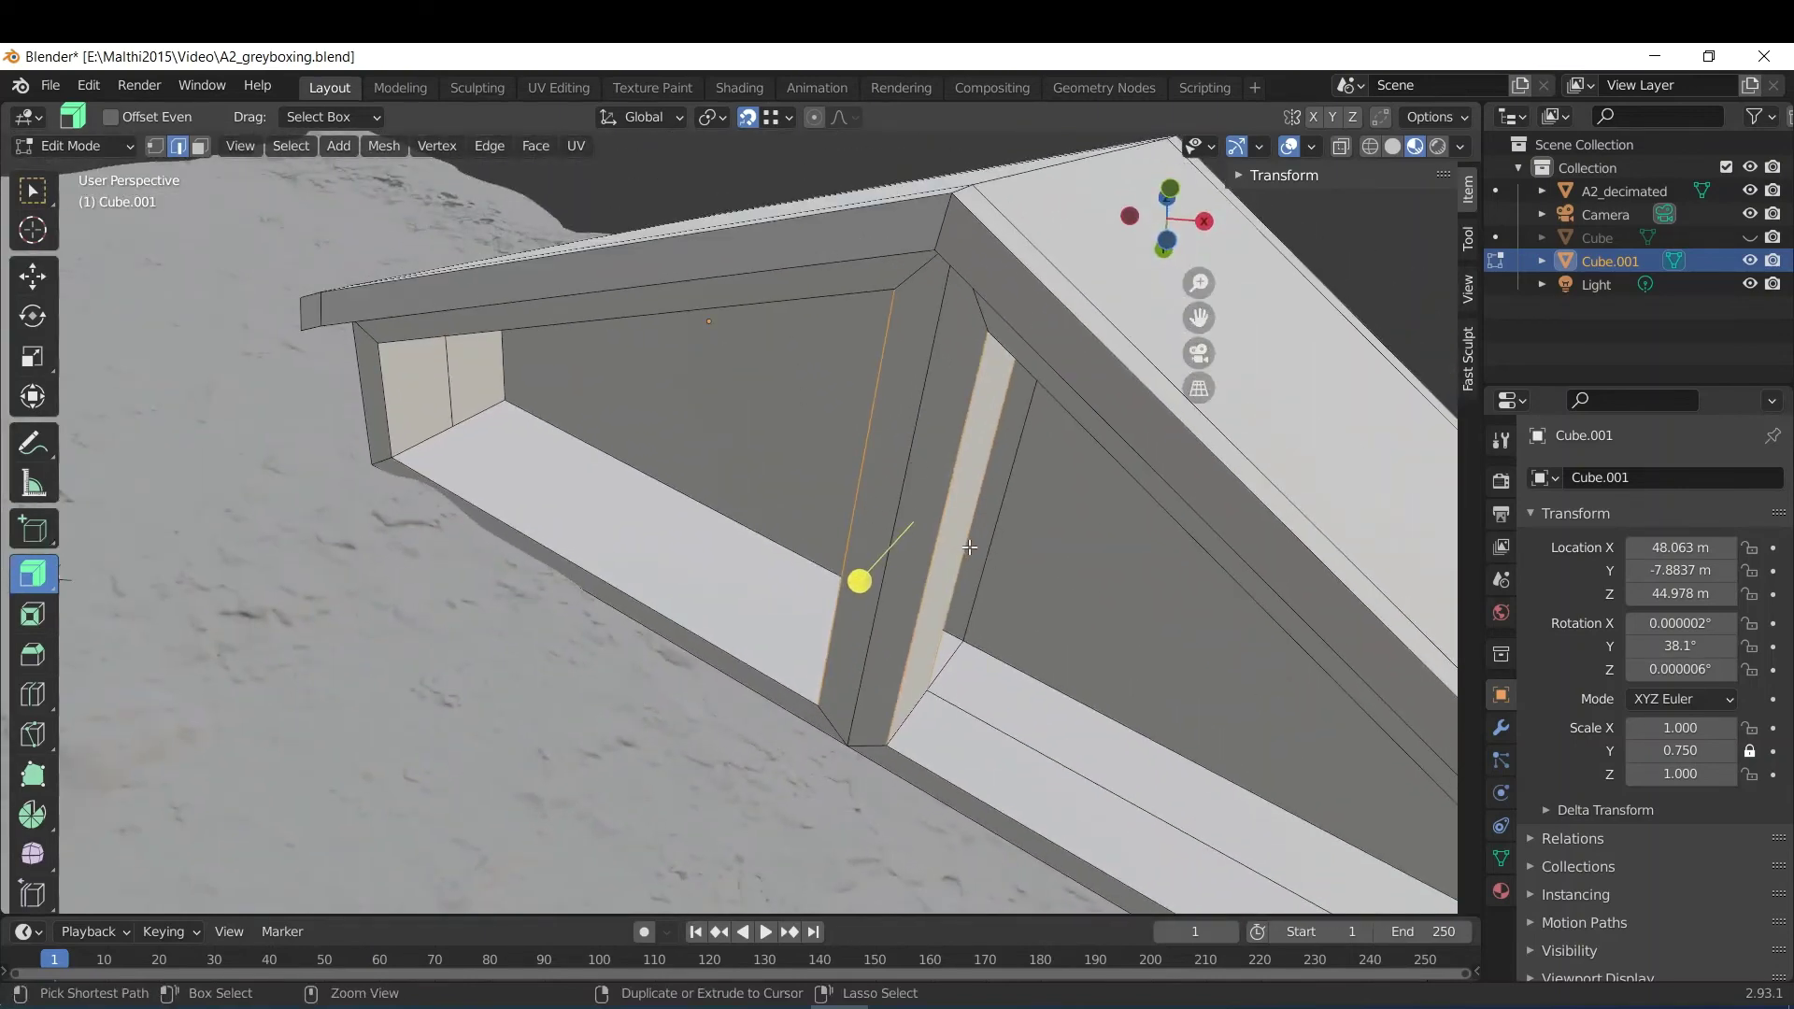
key(ctrl+b)
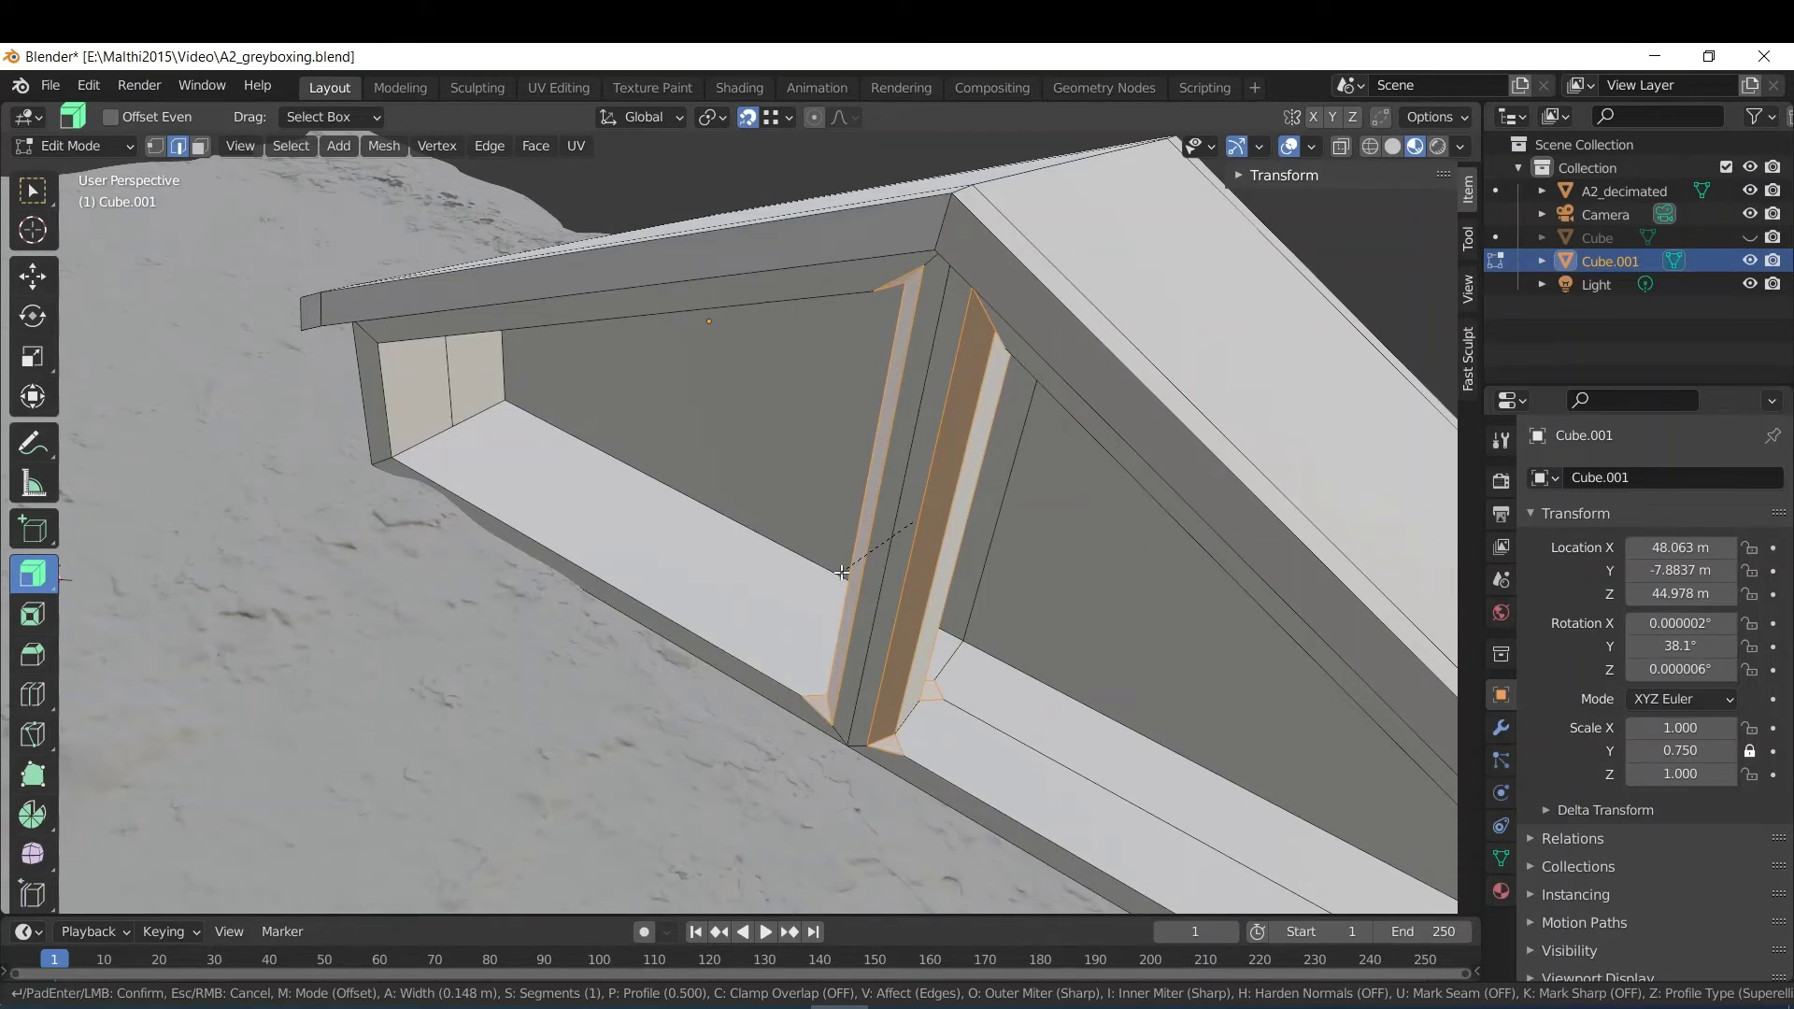
scroll(876, 596, up, 5)
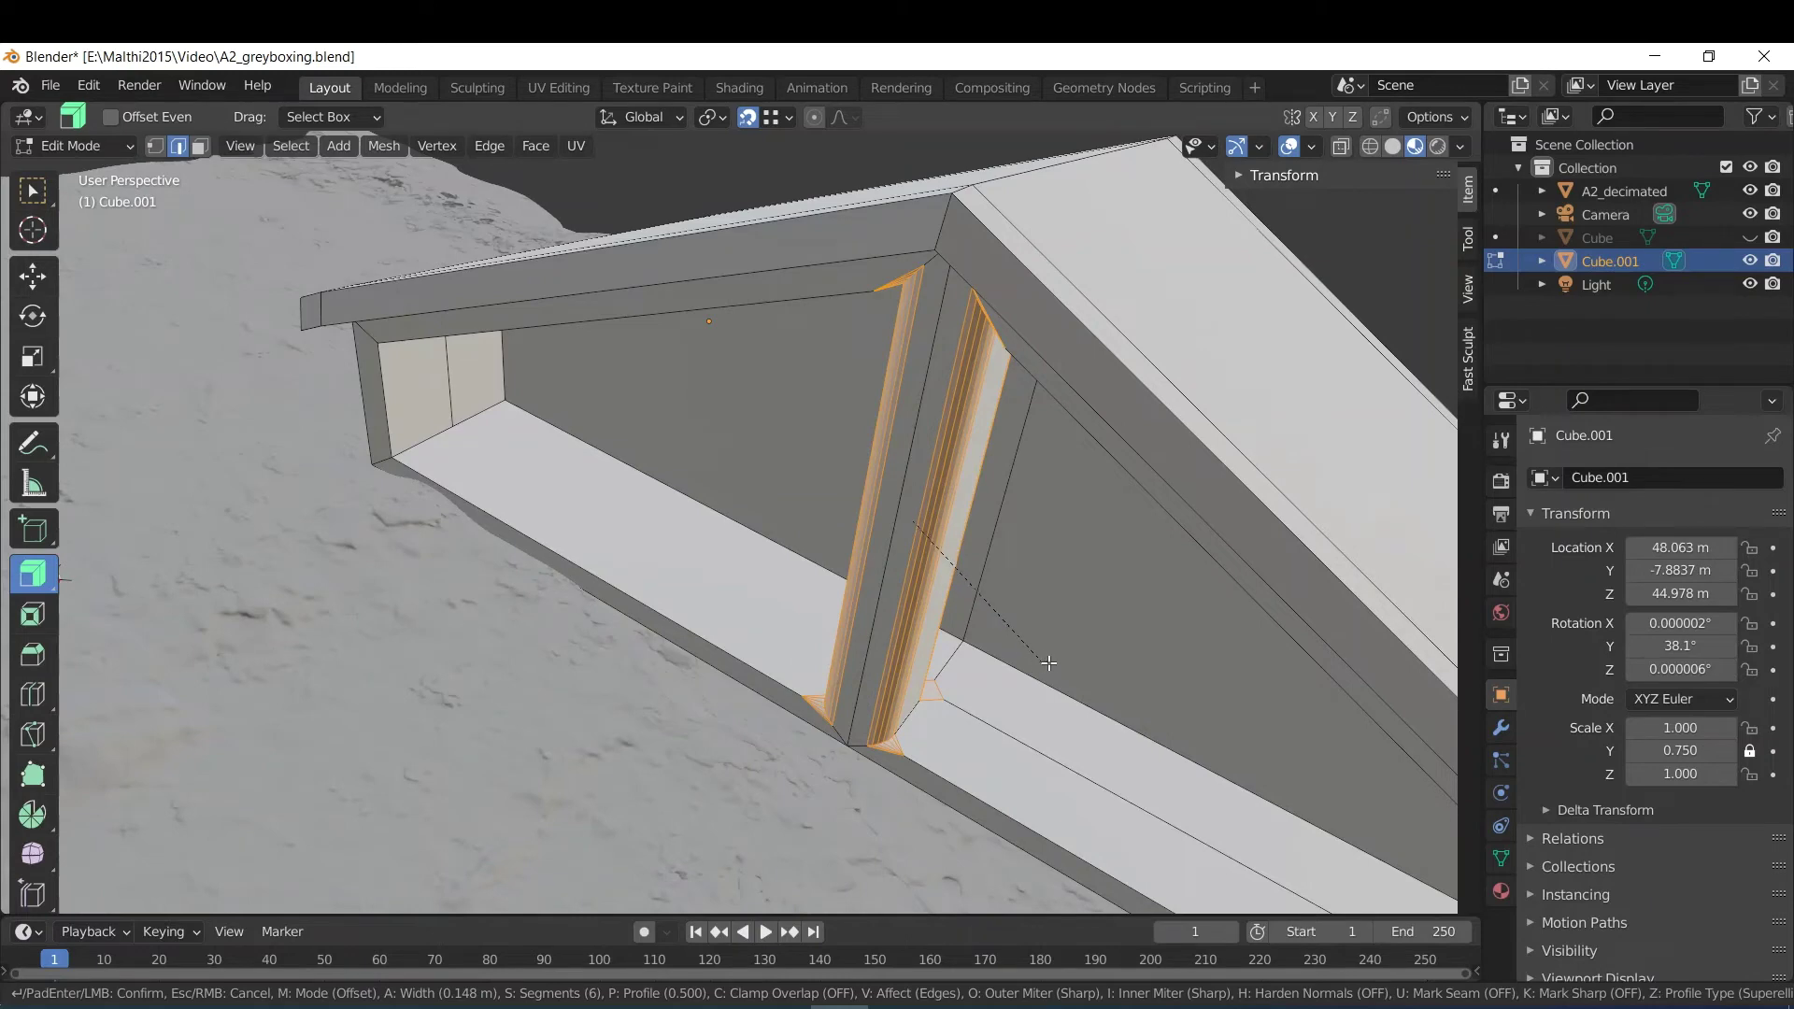
scroll(1065, 671, up, 2)
click(1089, 683)
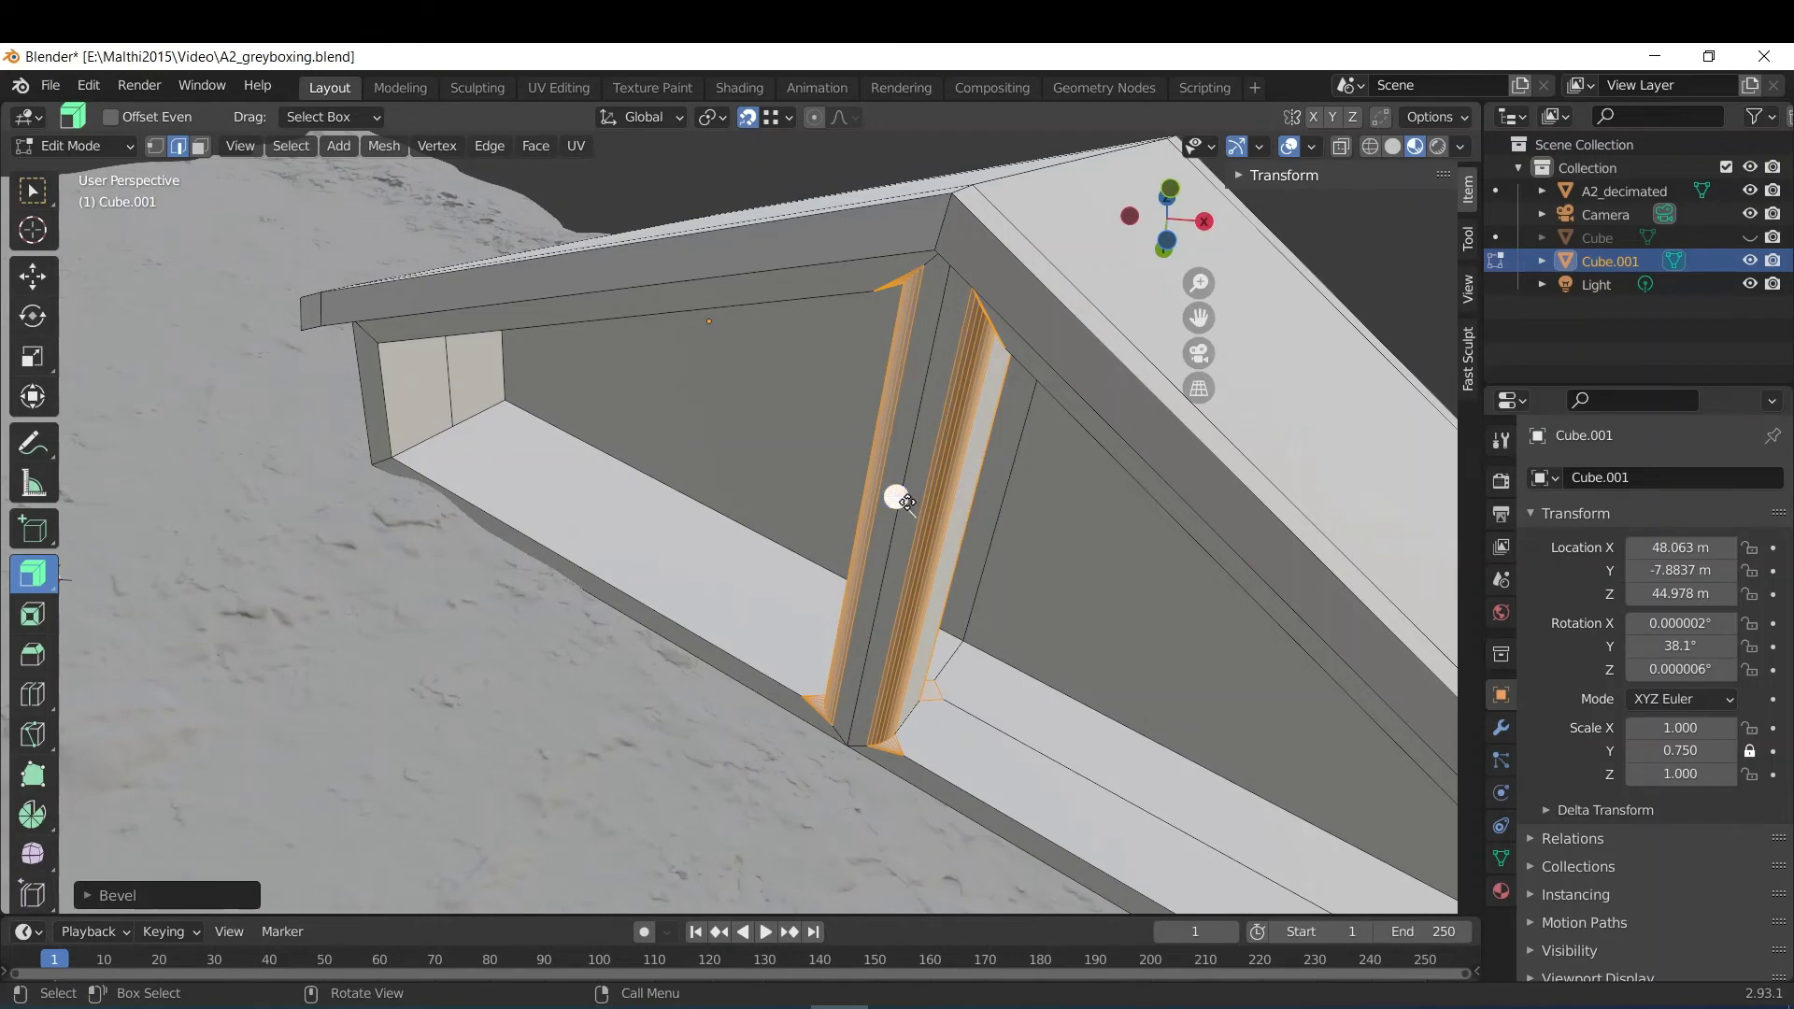
Push the post faces out with Shrink/Fatten and select the whole post.
key(alt+s)
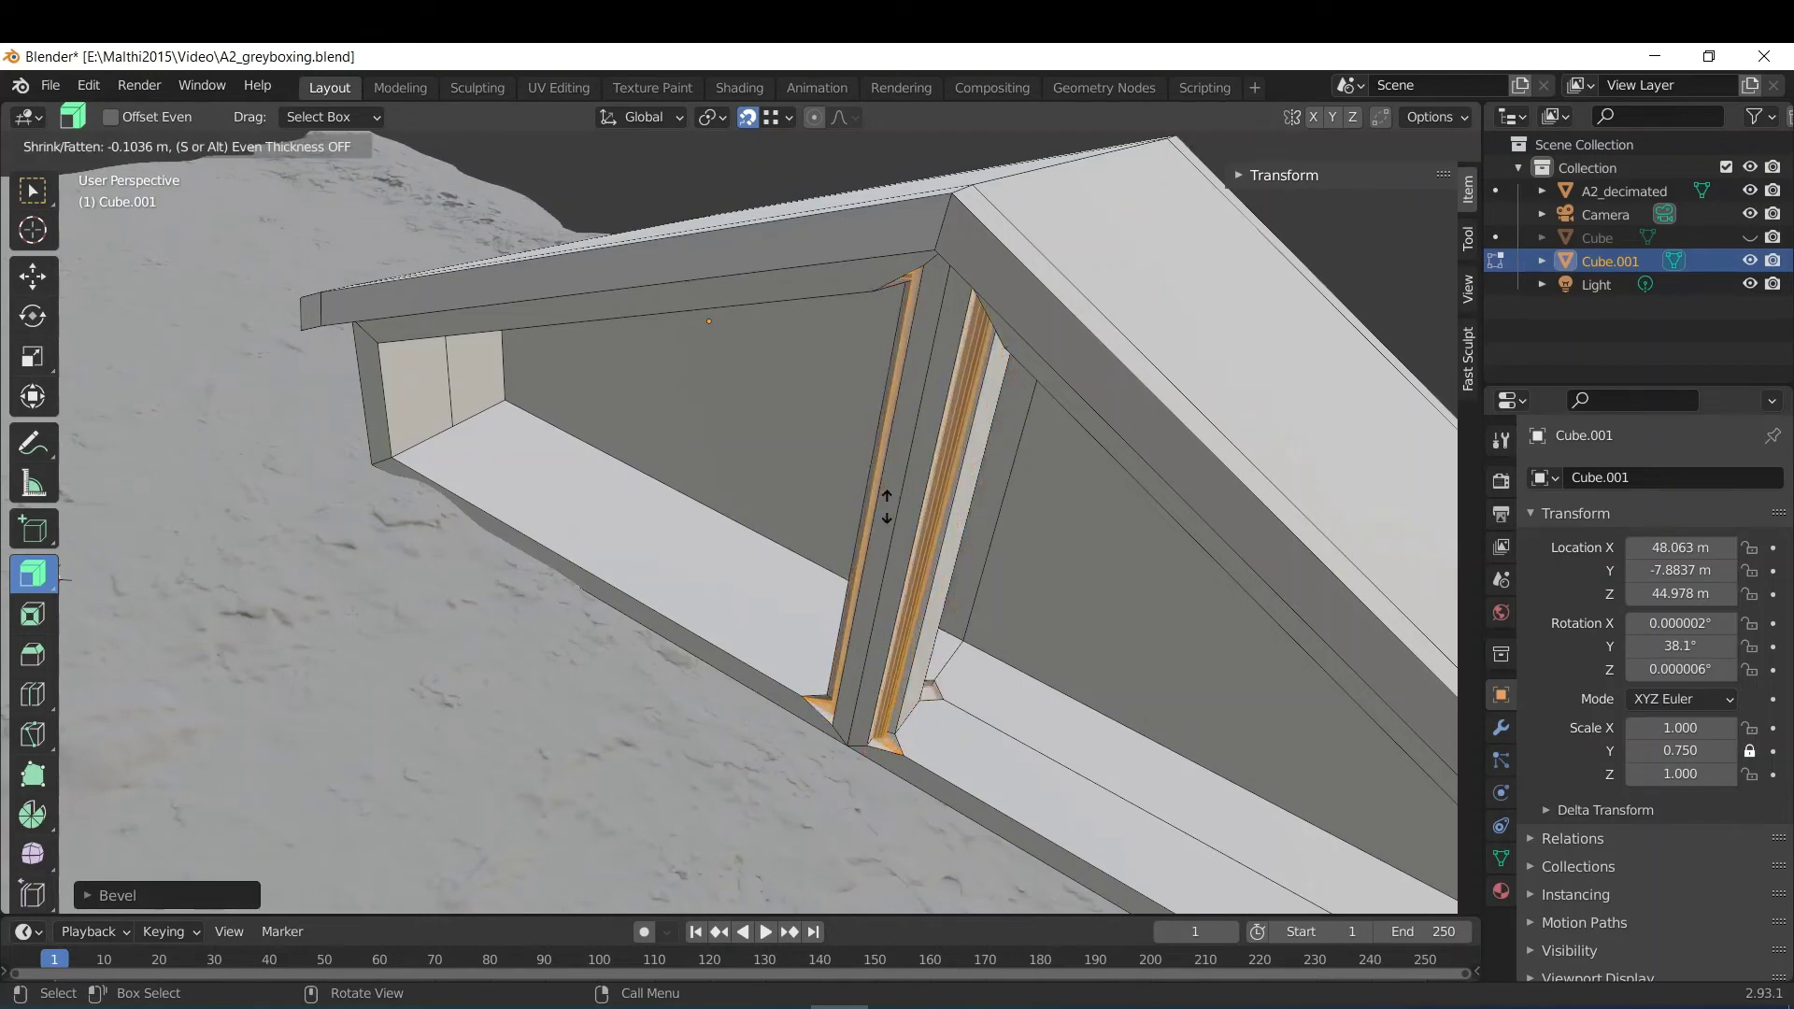
click(745, 540)
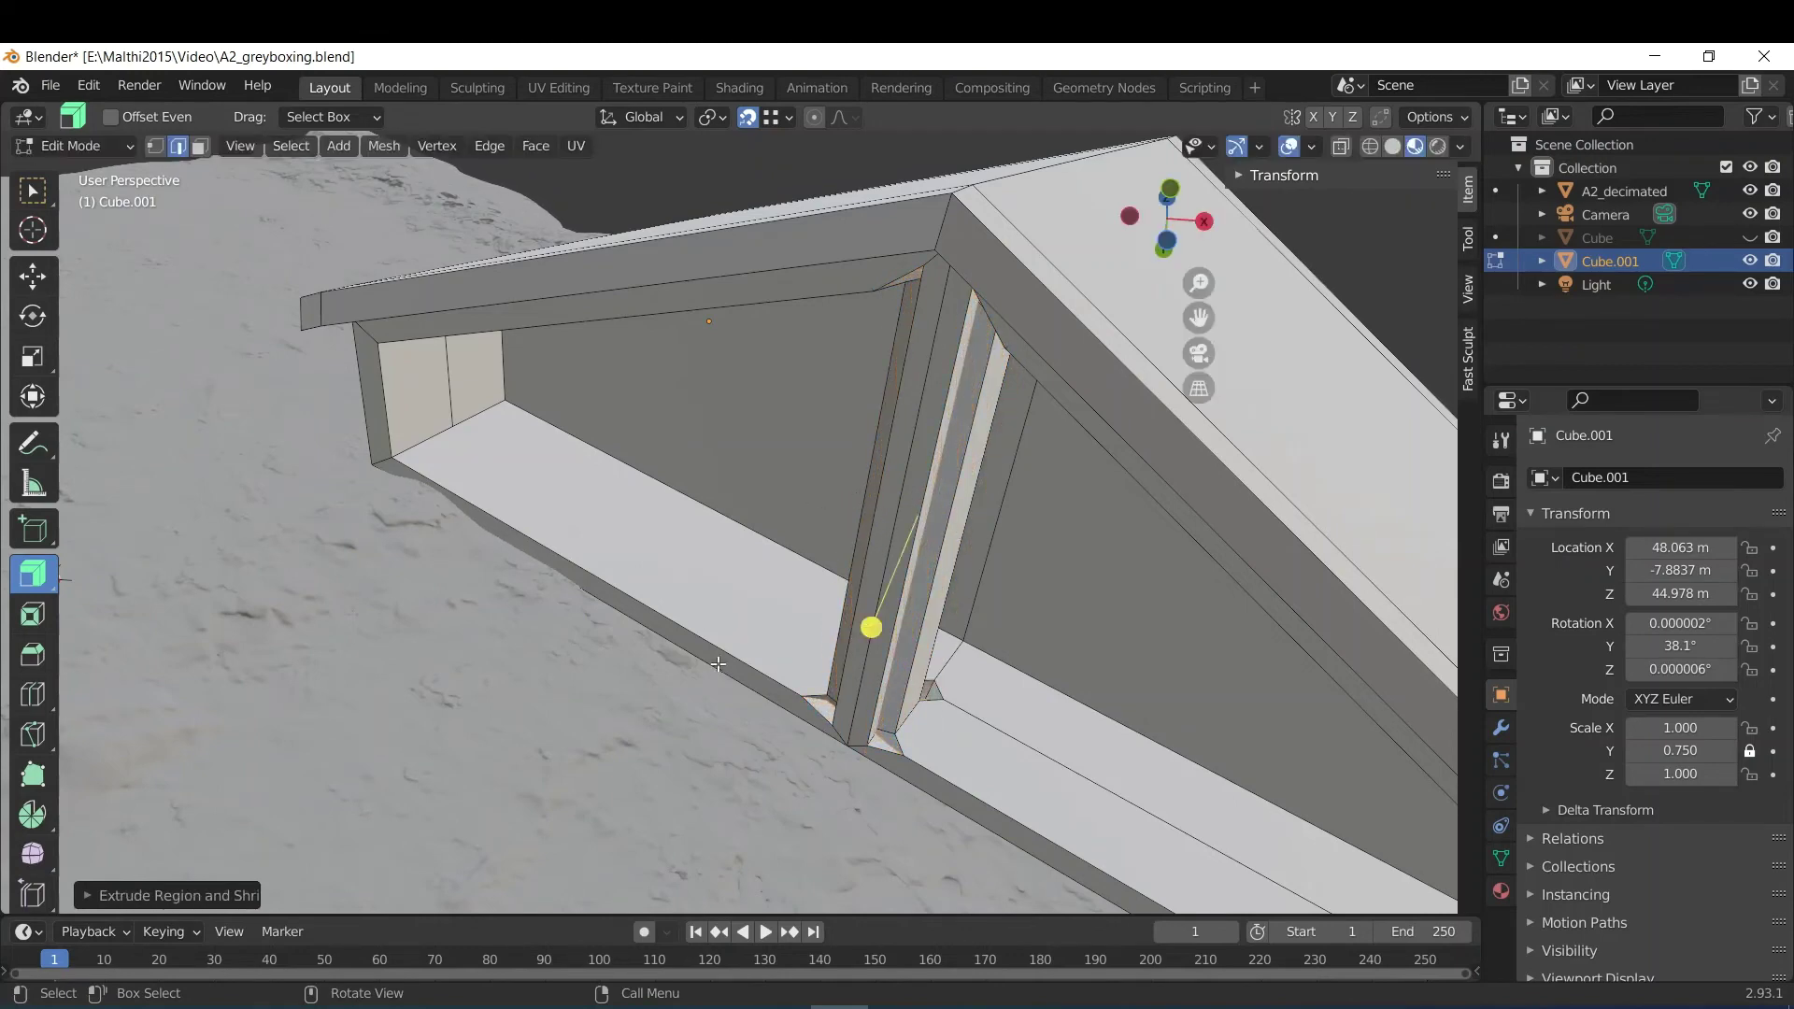
key(ctrl+KP_Add)
Bevel the central post's vertical edges with about 8 segments.
middle_drag(882, 699, 600, 412)
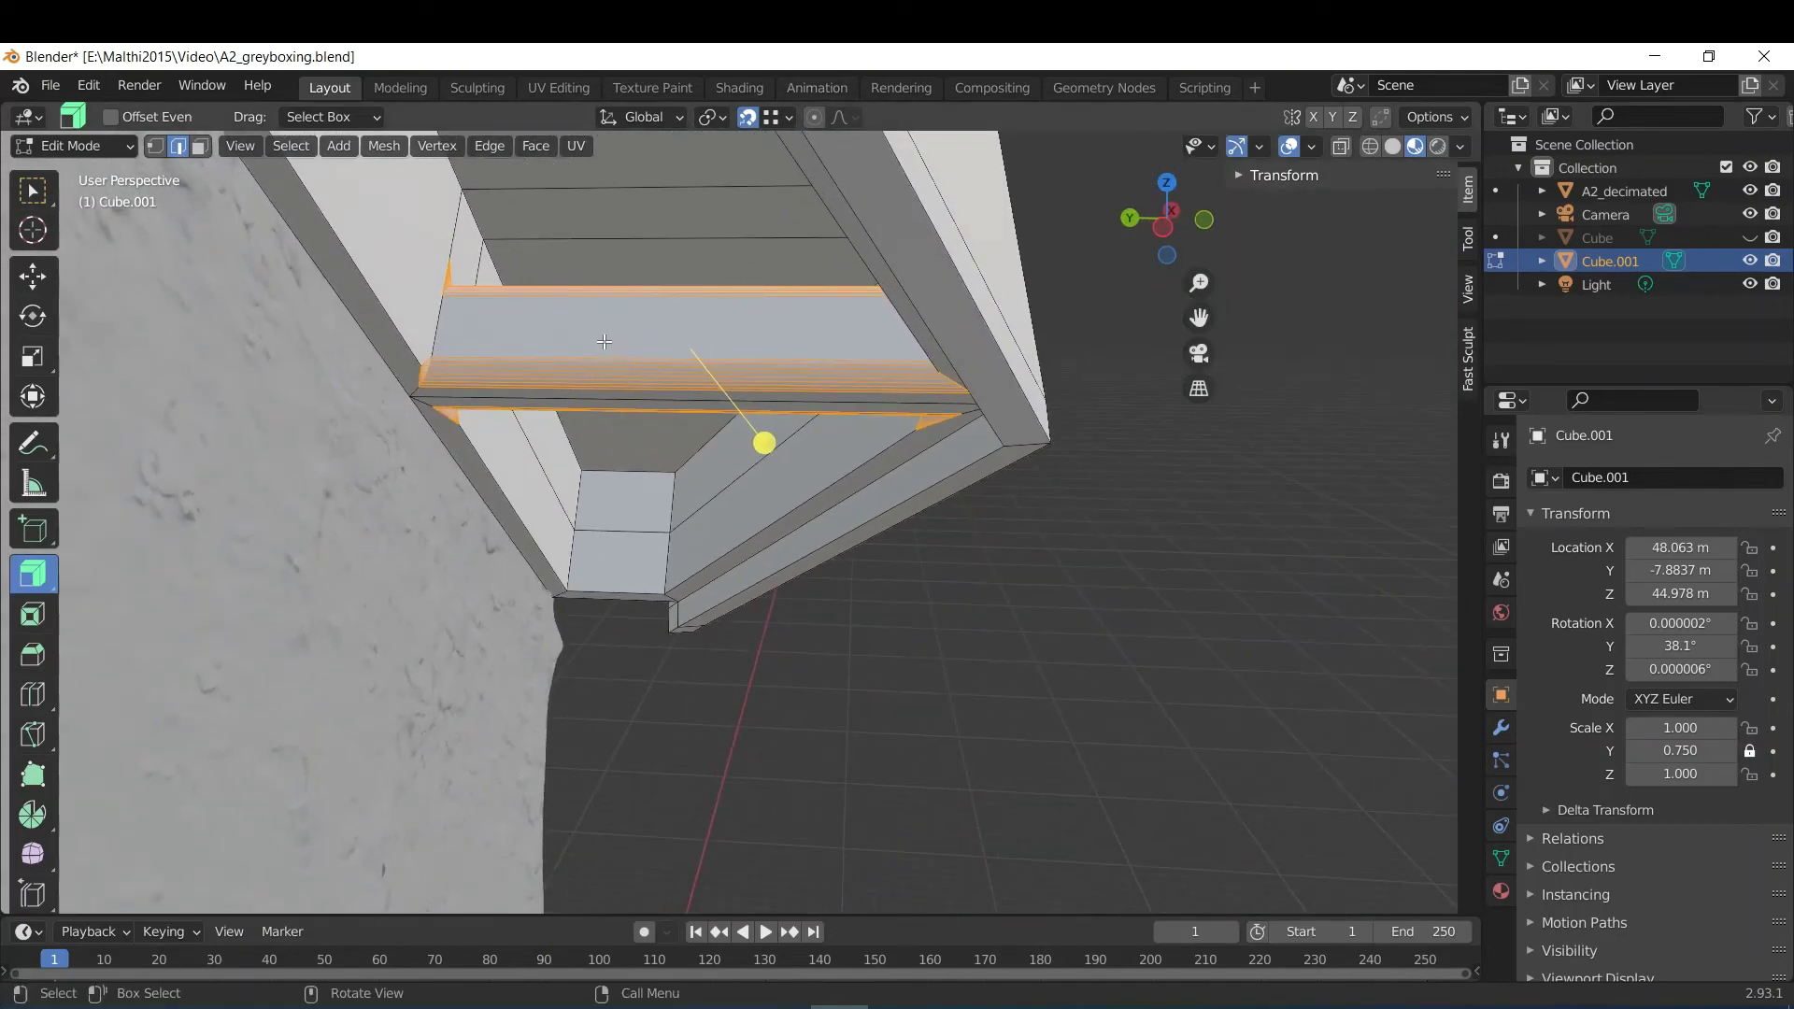
middle_drag(682, 332, 838, 485)
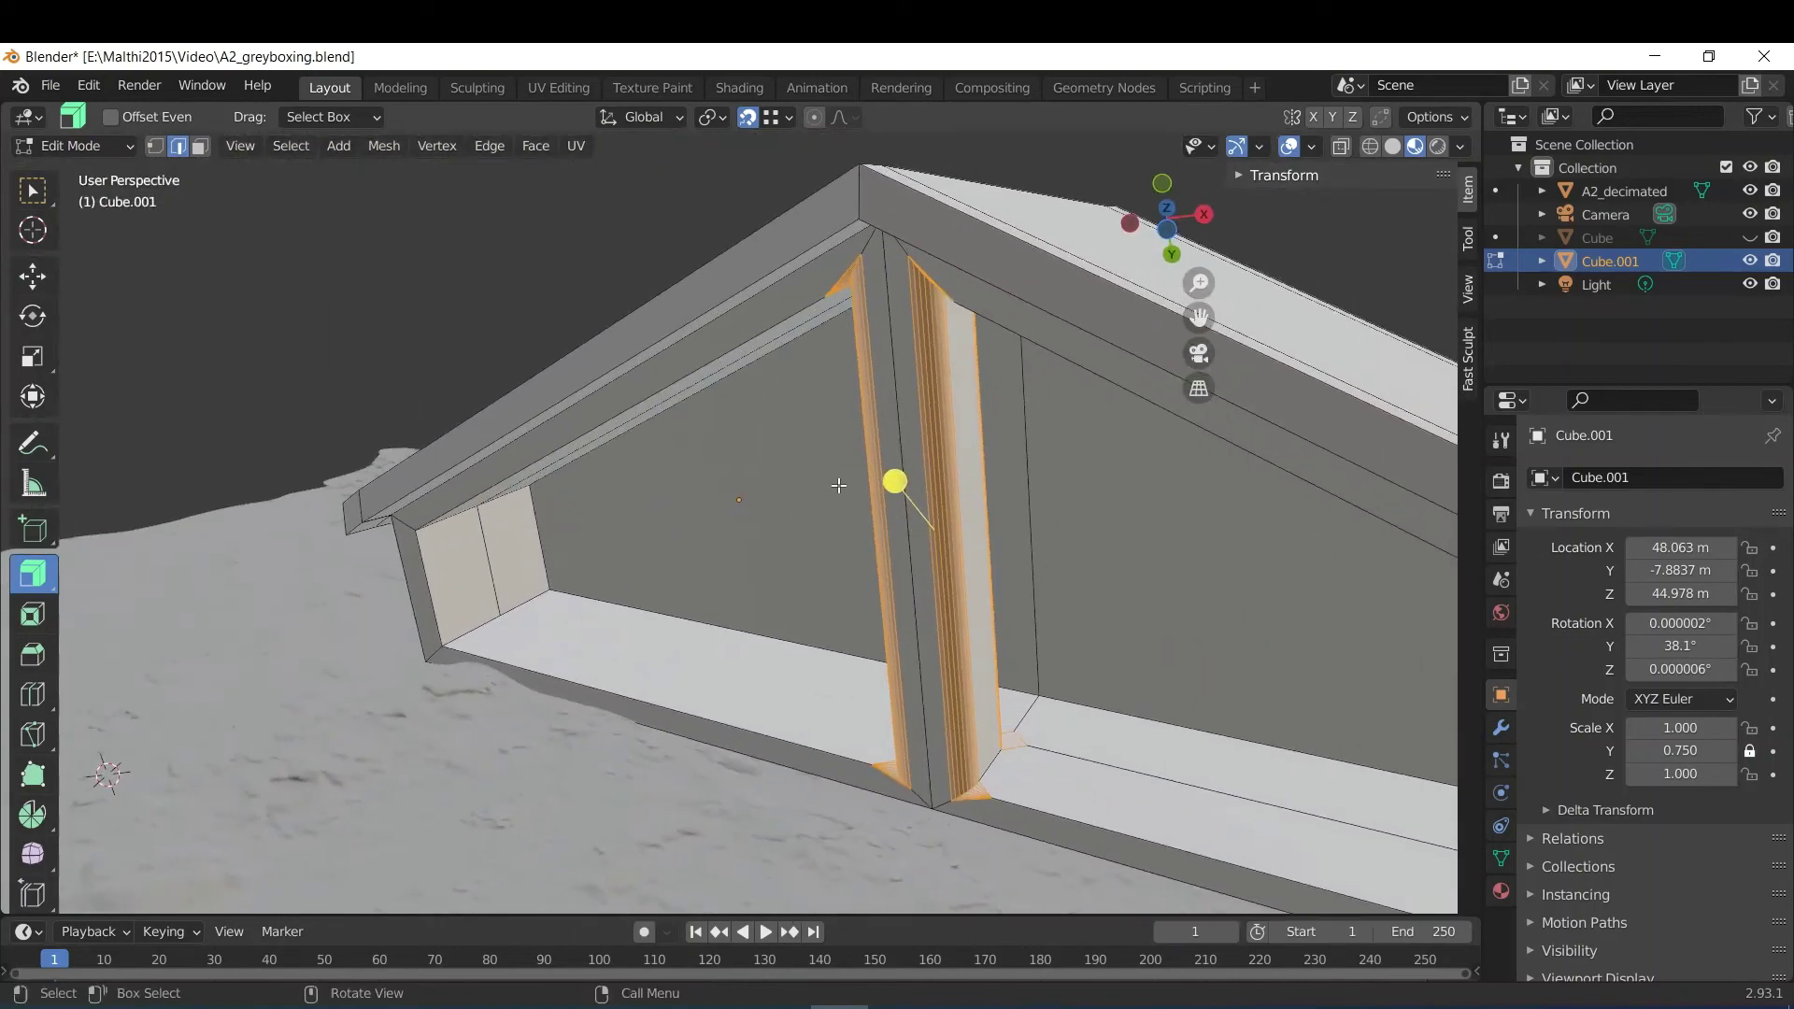
click(914, 559)
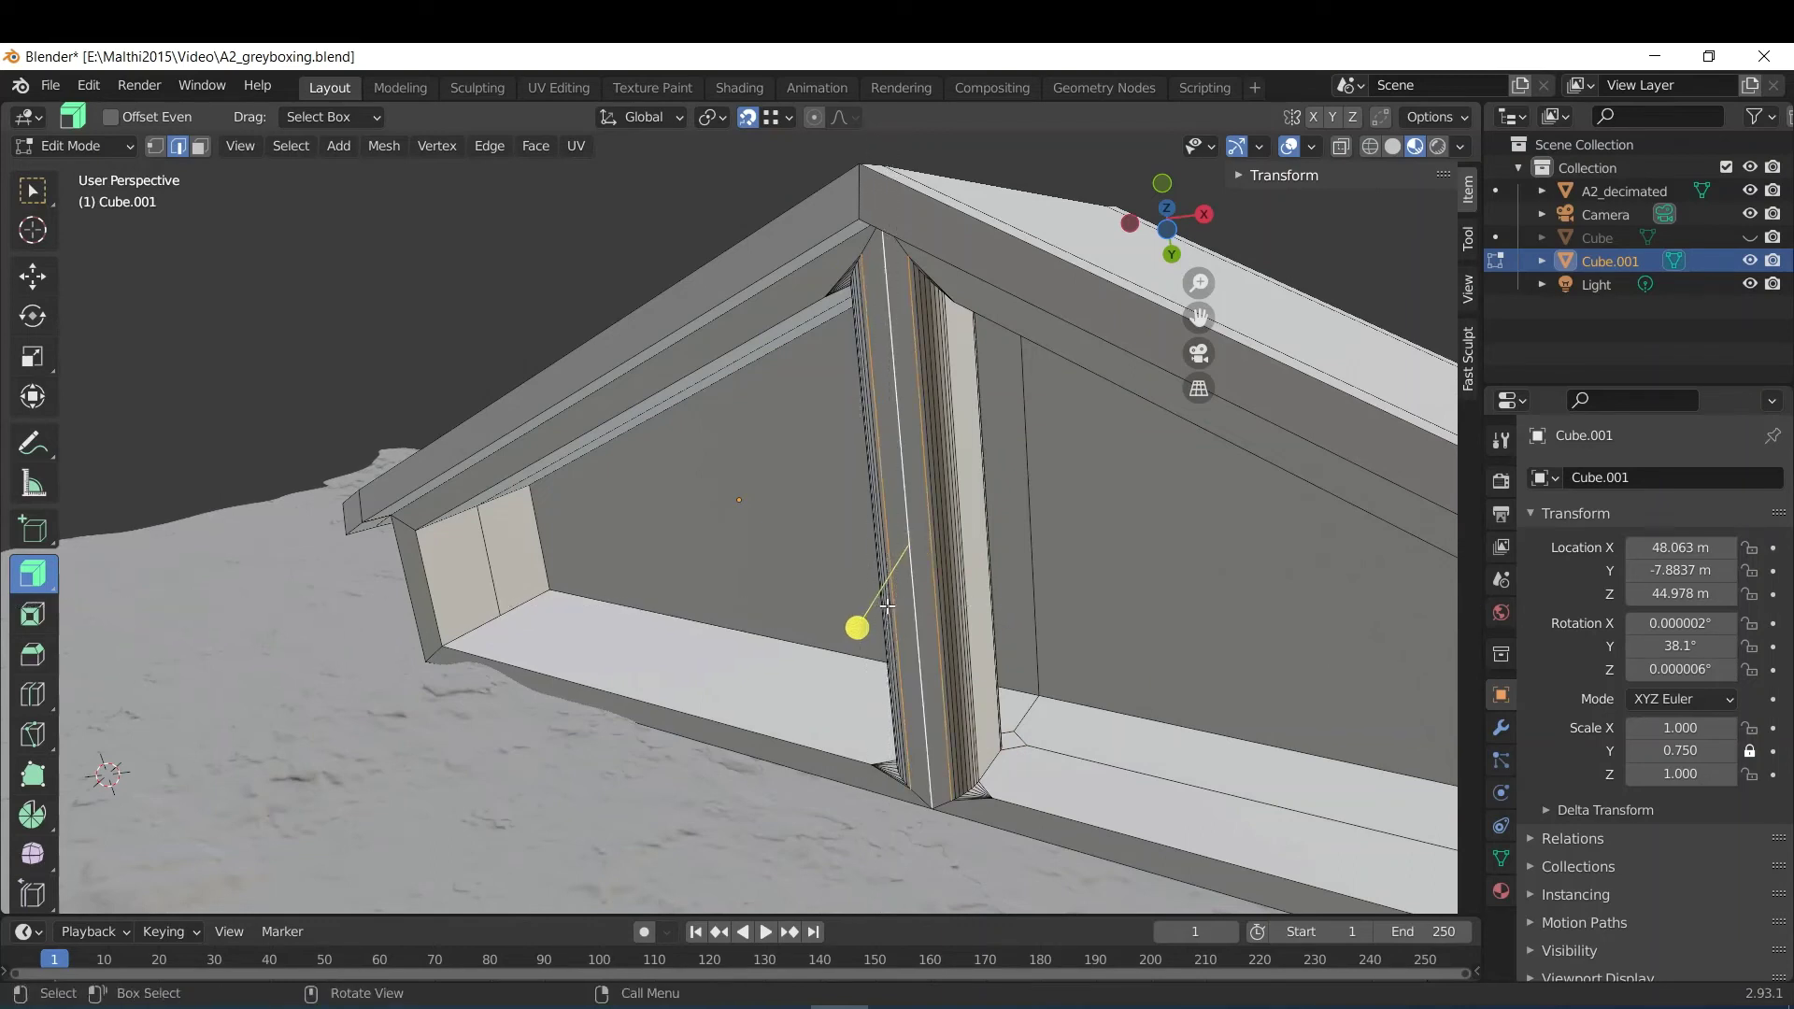
key(ctrl+b)
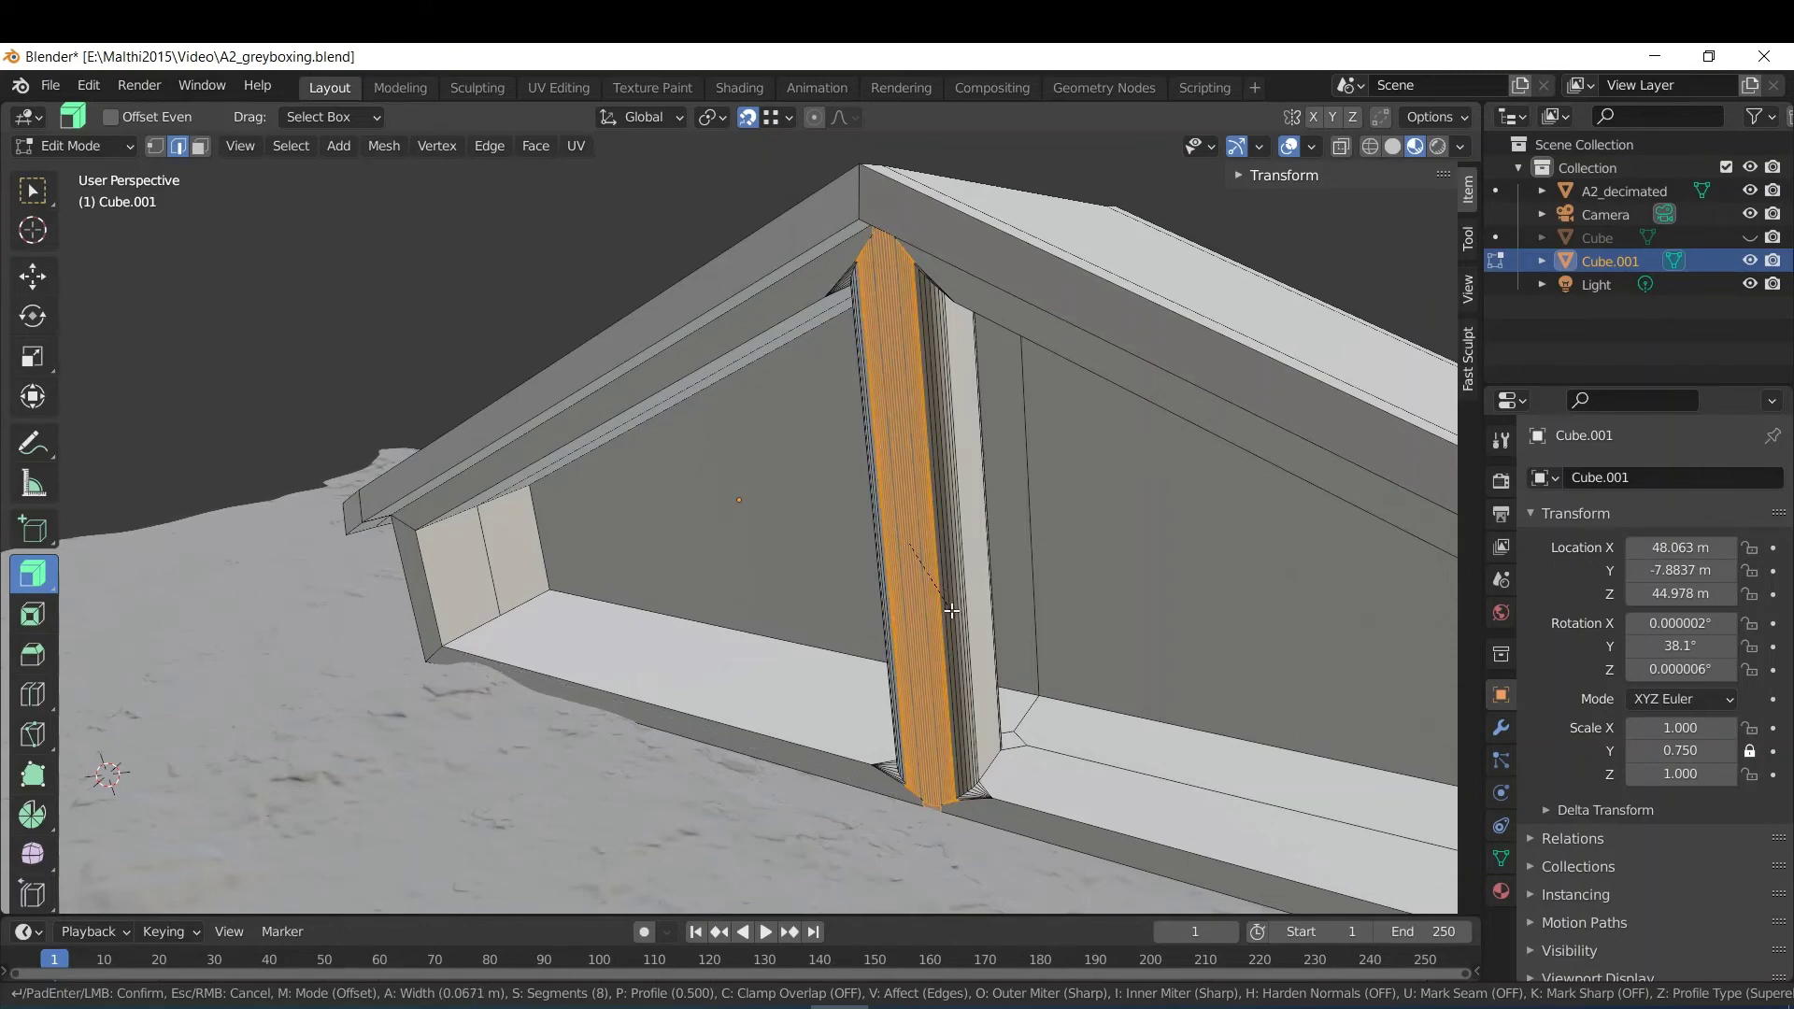
click(951, 611)
Deselect and orbit around to check the rounded post and the roof's underside.
middle_drag(951, 611, 854, 703)
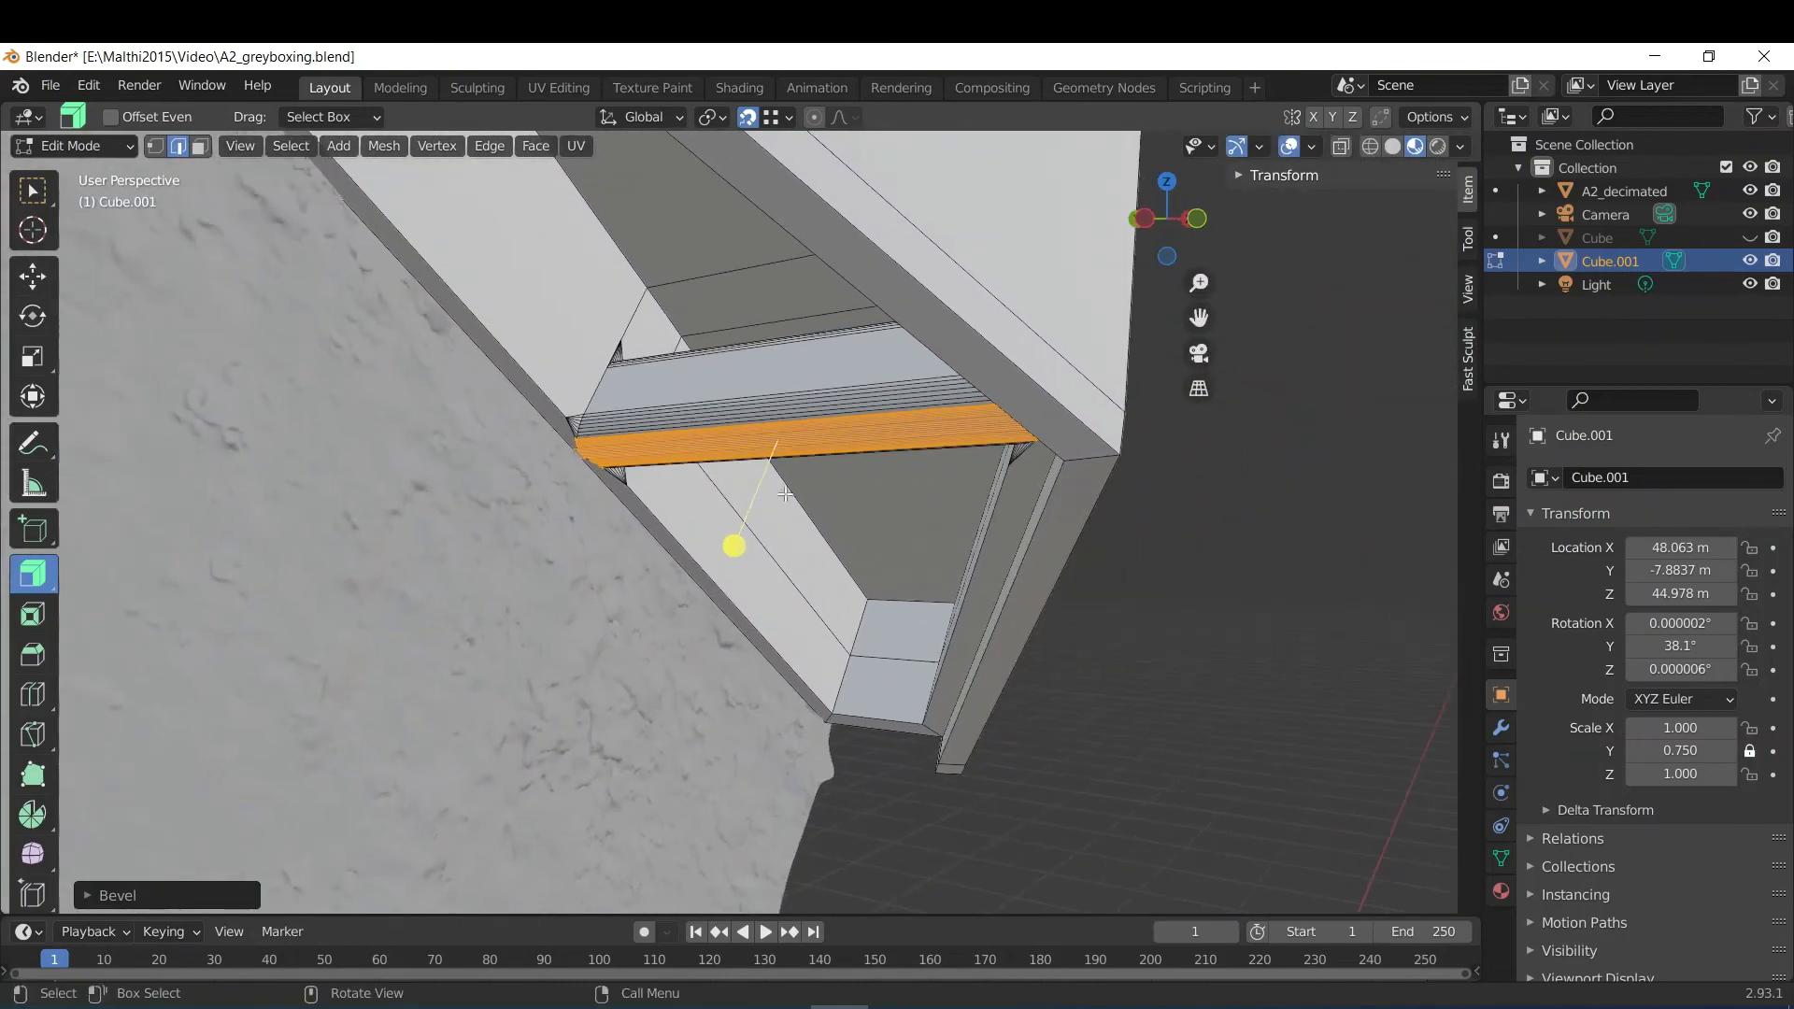
middle_drag(830, 518, 1006, 409)
scroll(737, 348, down, 6)
click(1007, 409)
middle_drag(1043, 698, 1274, 789)
scroll(822, 513, up, 5)
scroll(822, 513, up, 3)
scroll(888, 538, down, 5)
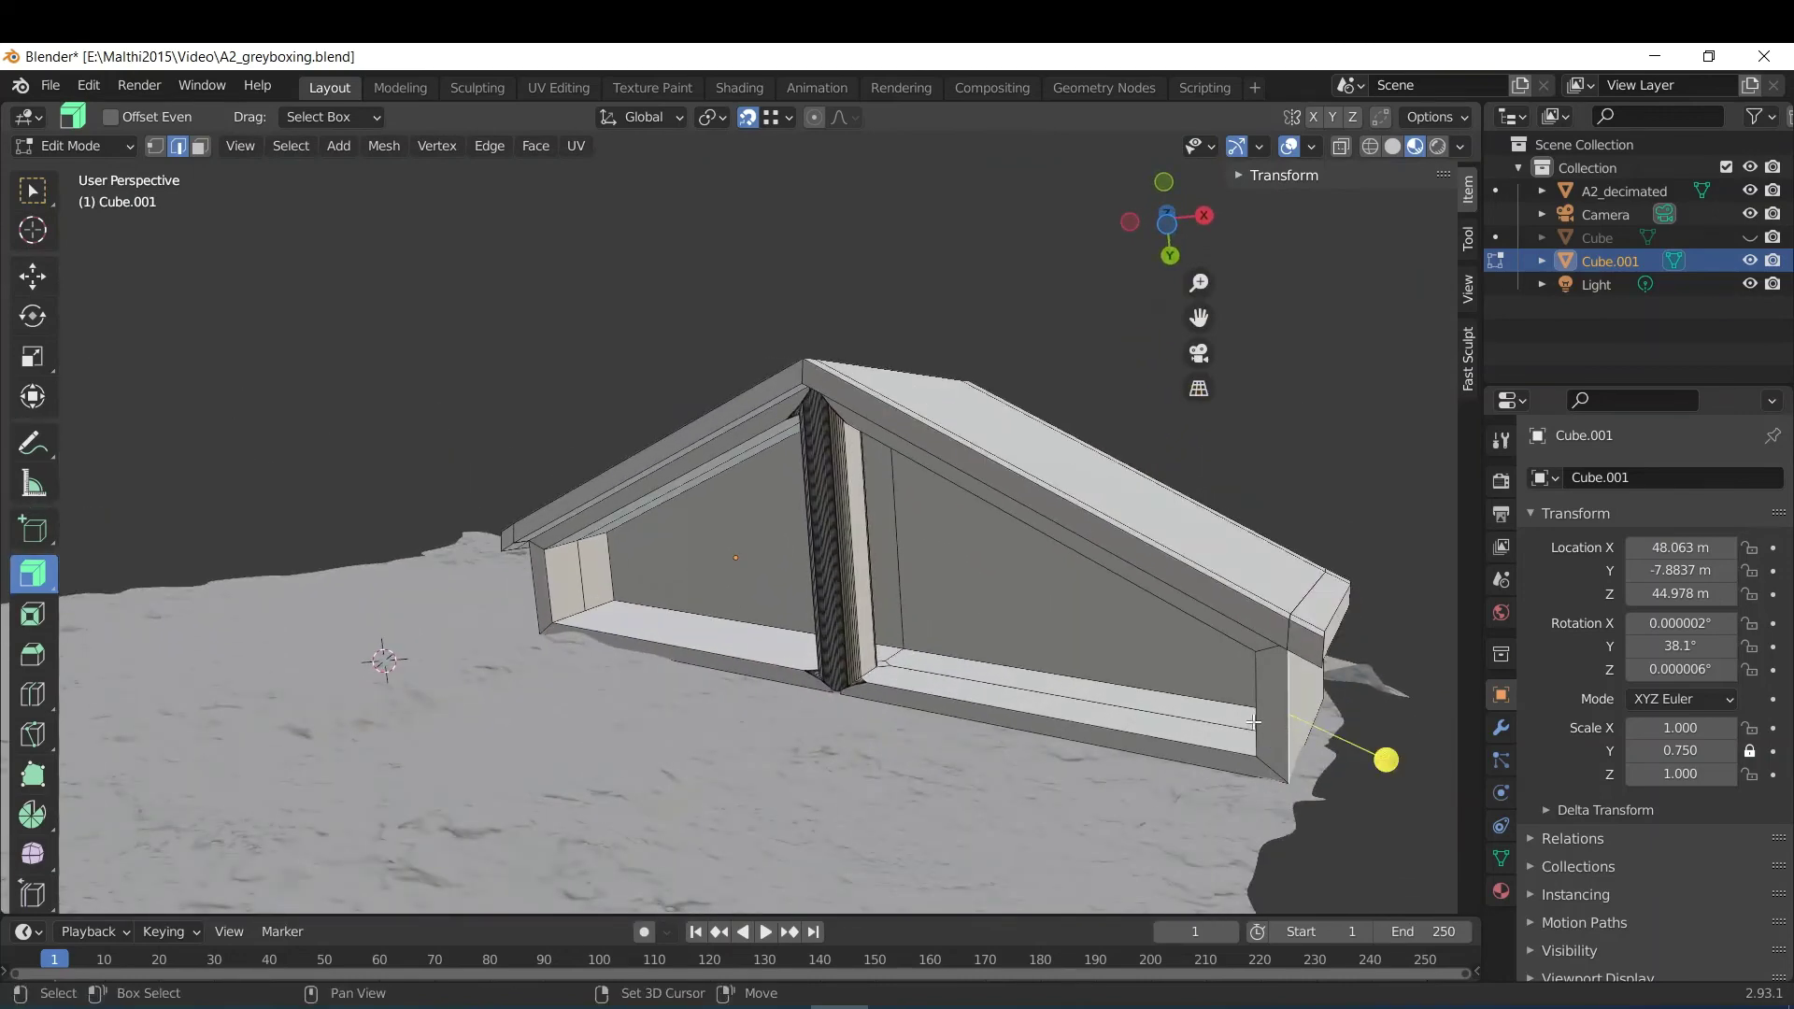
Bevel the corner edges at both front ends of the house.
middle_drag(1115, 716, 1039, 738)
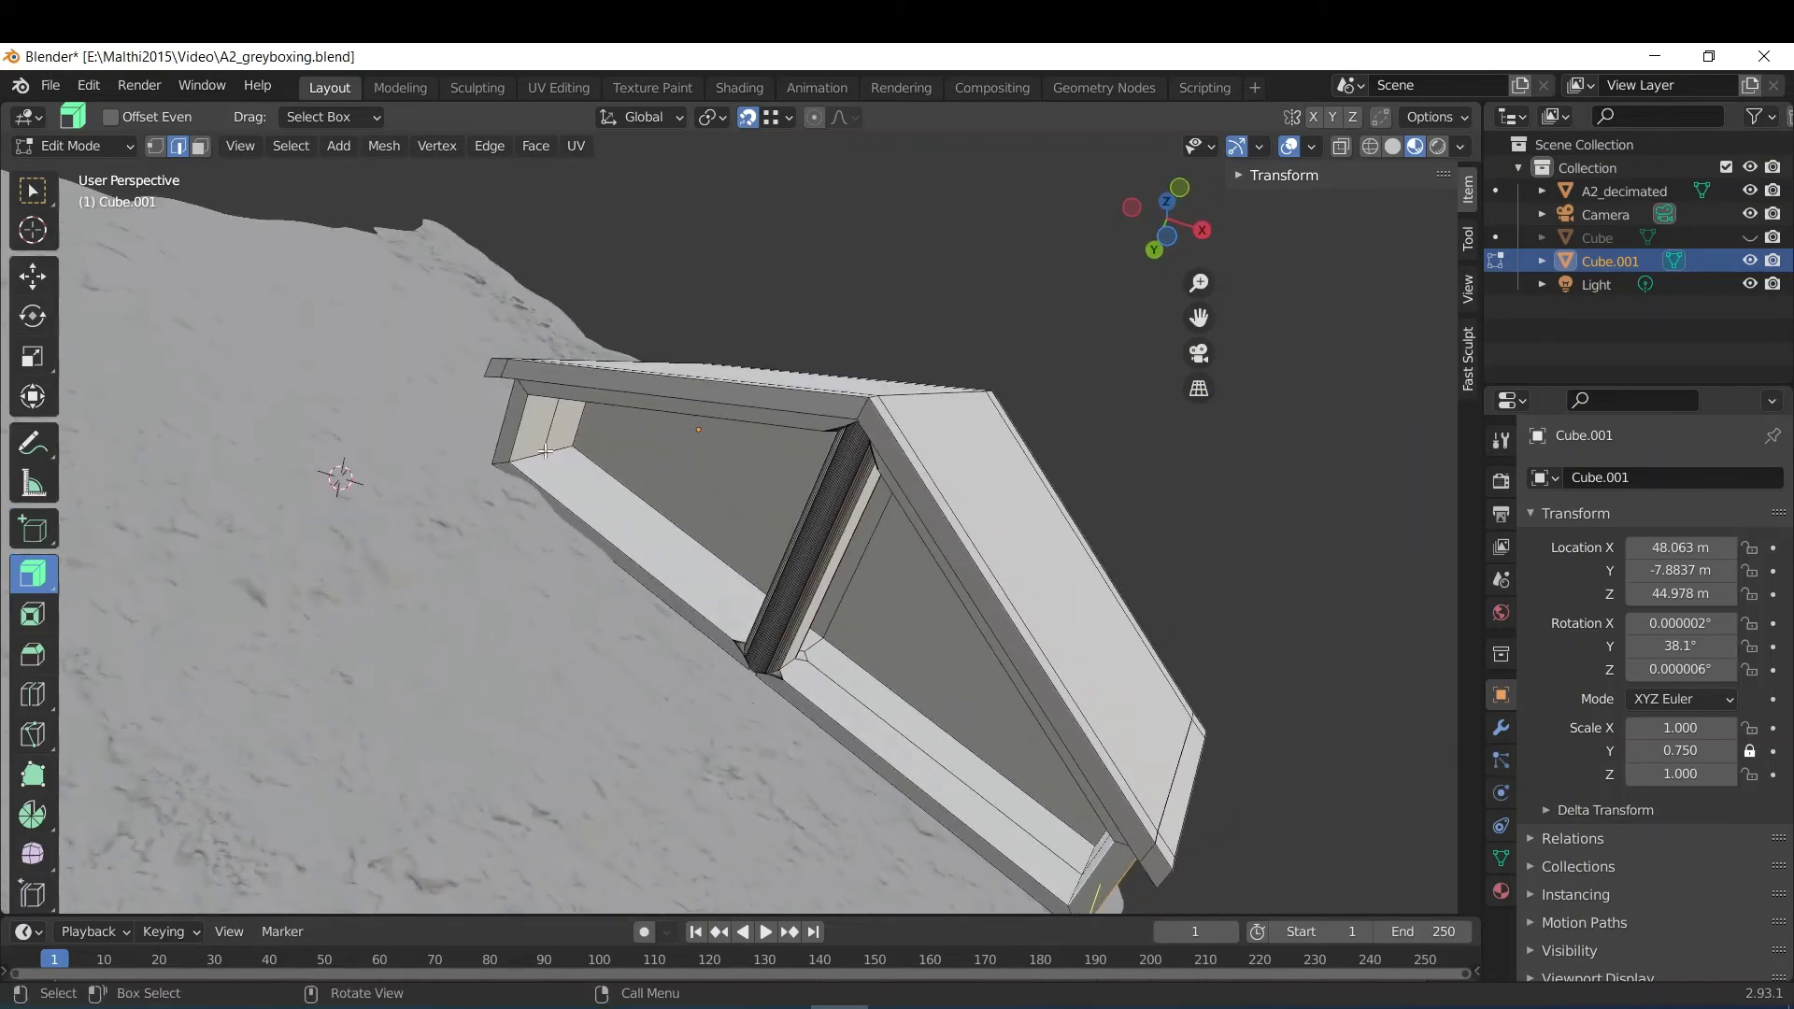
shift+click(497, 431)
key(ctrl+b)
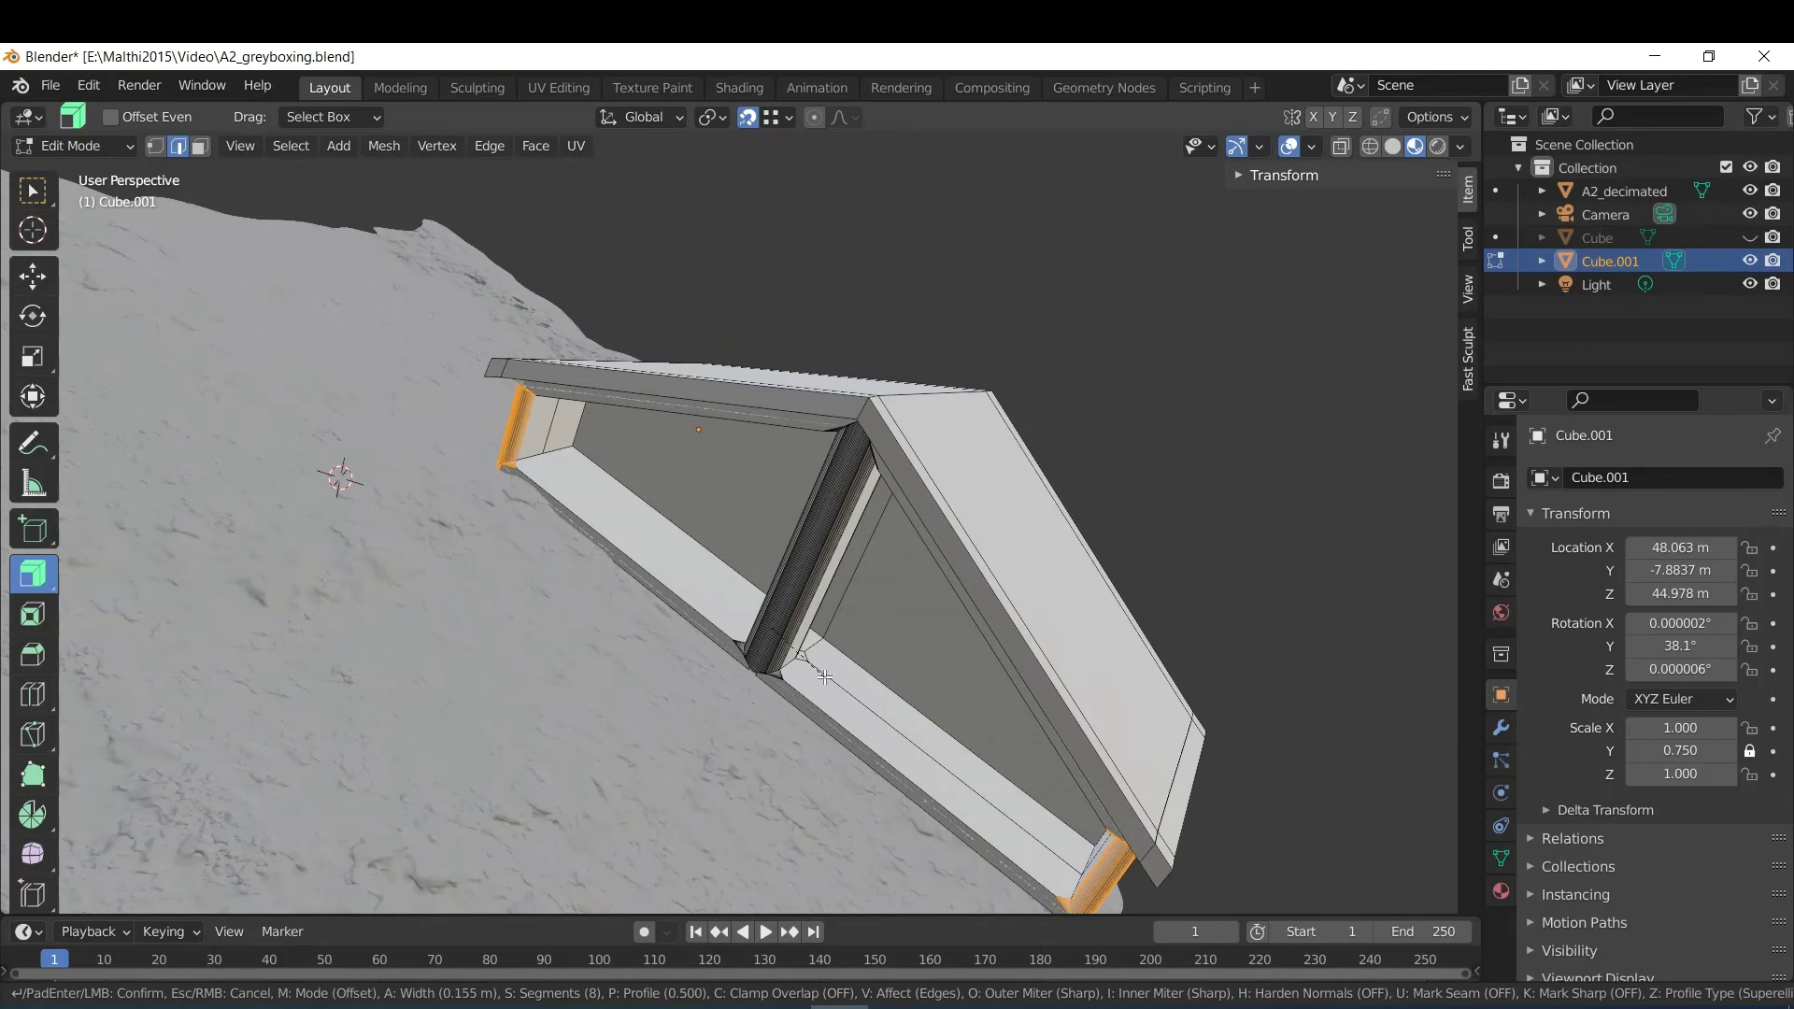
click(825, 677)
Deselect and orbit around the house to inspect the bevelled corners.
middle_drag(701, 685, 748, 689)
scroll(754, 636, up, 2)
scroll(904, 697, up, 3)
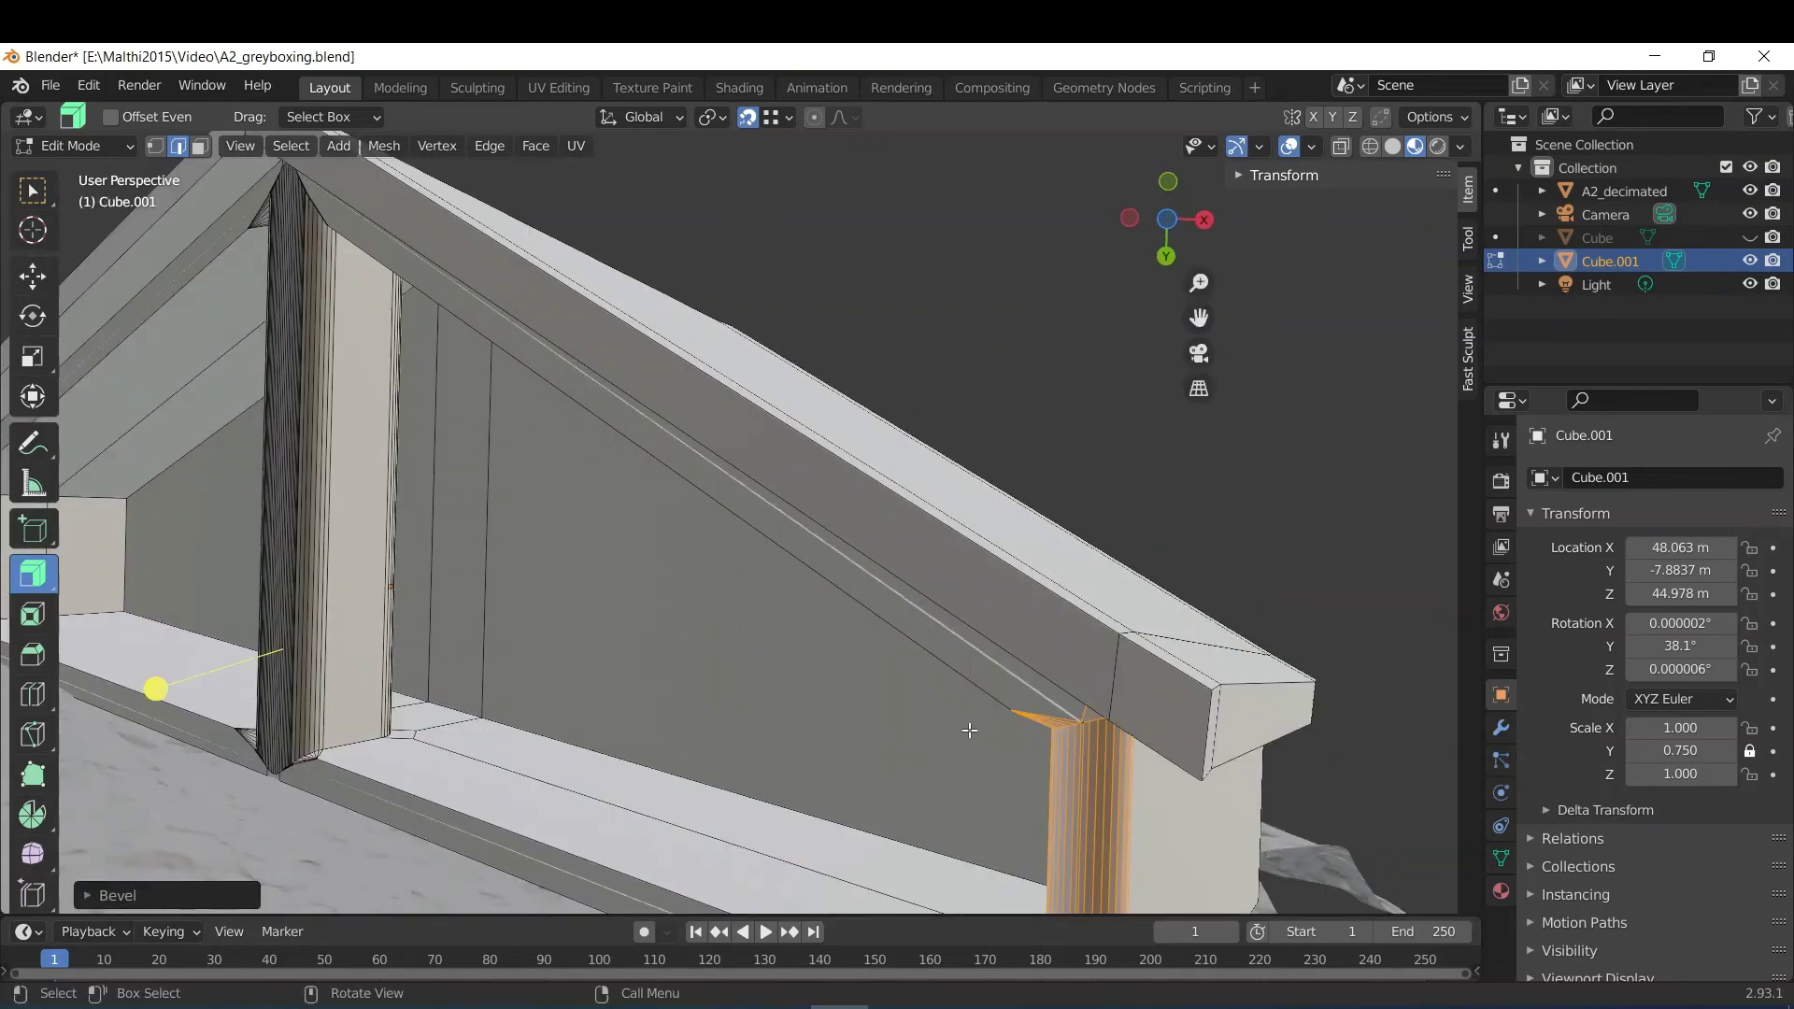
shift+middle_drag(969, 729, 1028, 795)
click(409, 757)
middle_drag(409, 757, 598, 50)
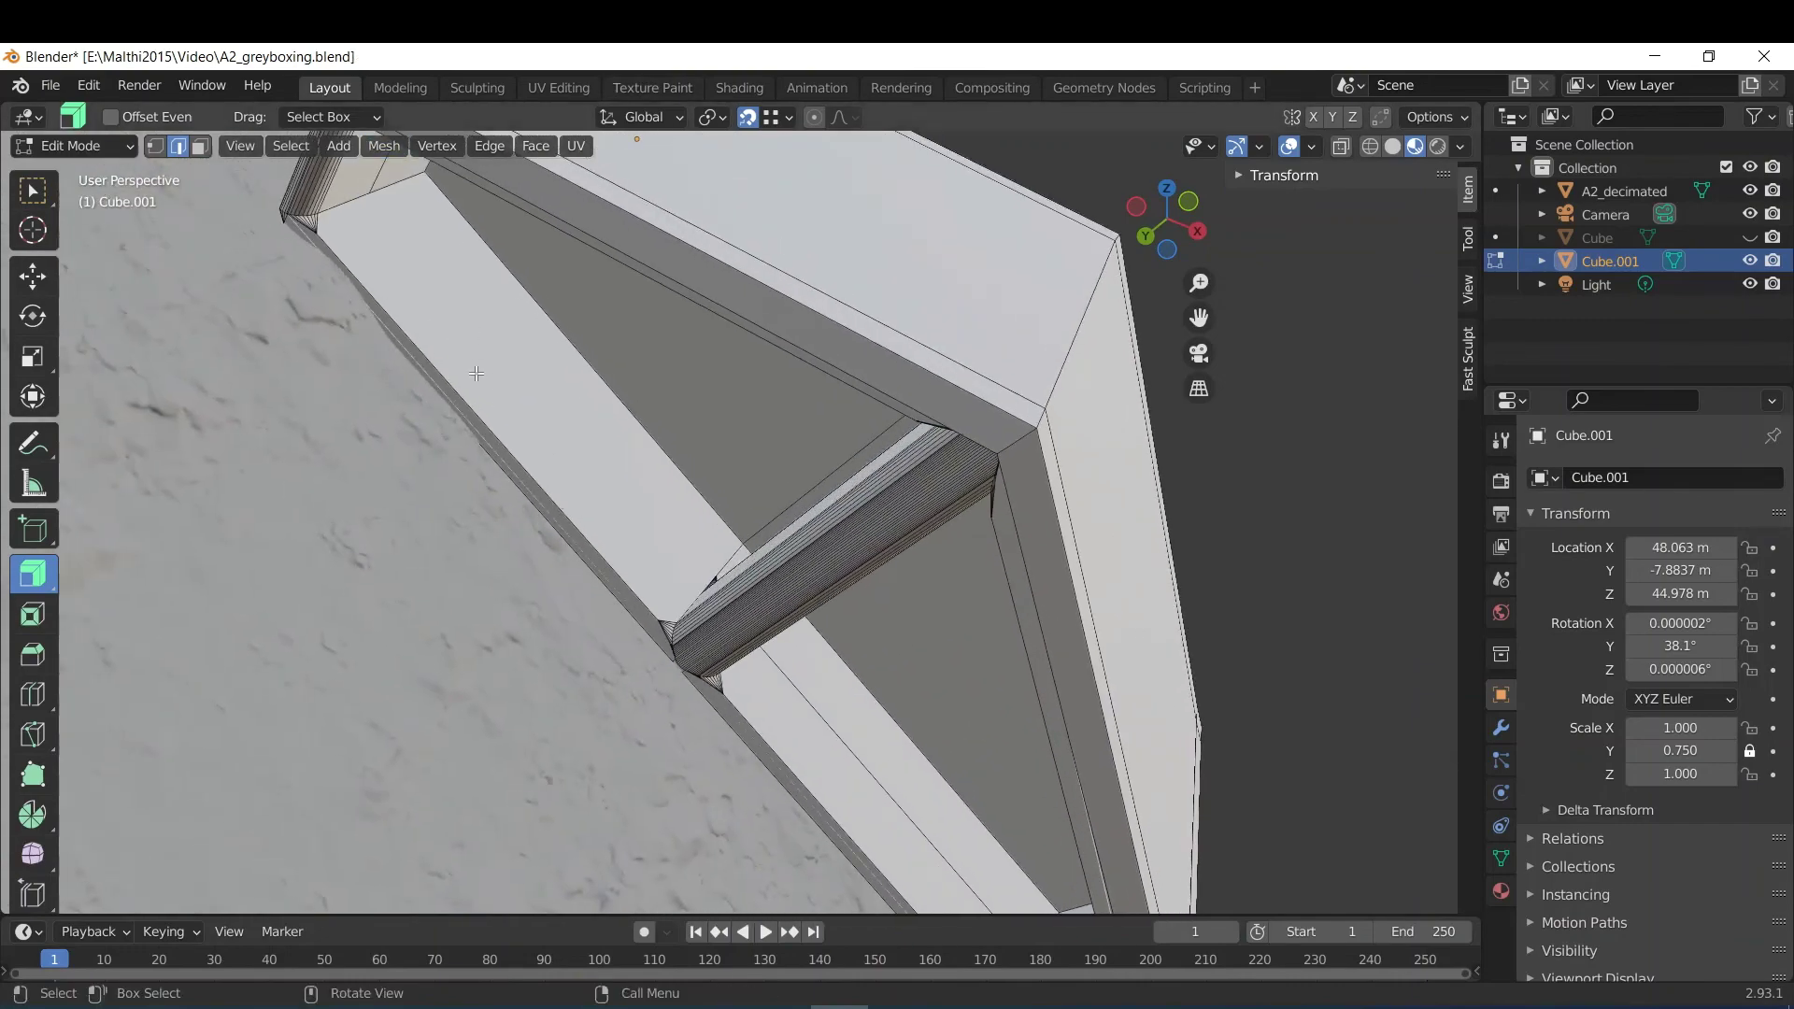
middle_drag(543, 455, 422, 502)
middle_drag(569, 516, 1068, 545)
Bevel the back corner edge path with a wide width of about 0.445 m.
key(ctrl+r)
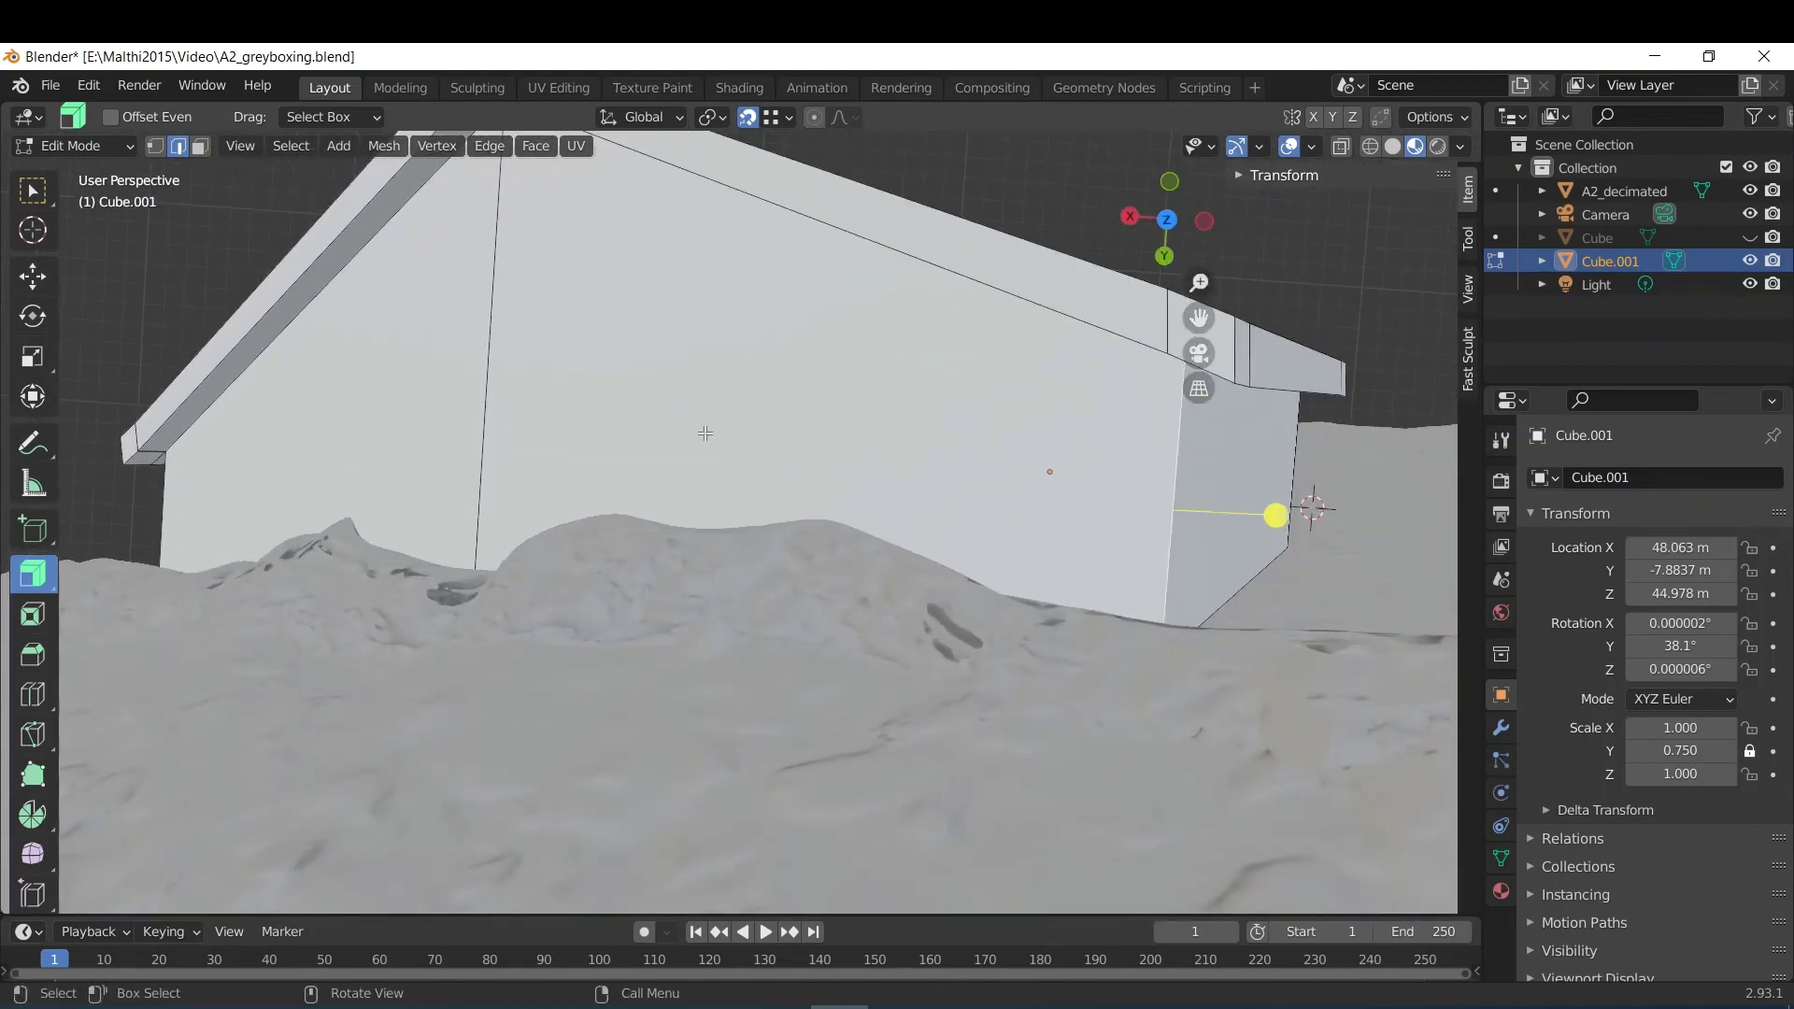
middle_drag(705, 434, 827, 572)
ctrl+click(633, 494)
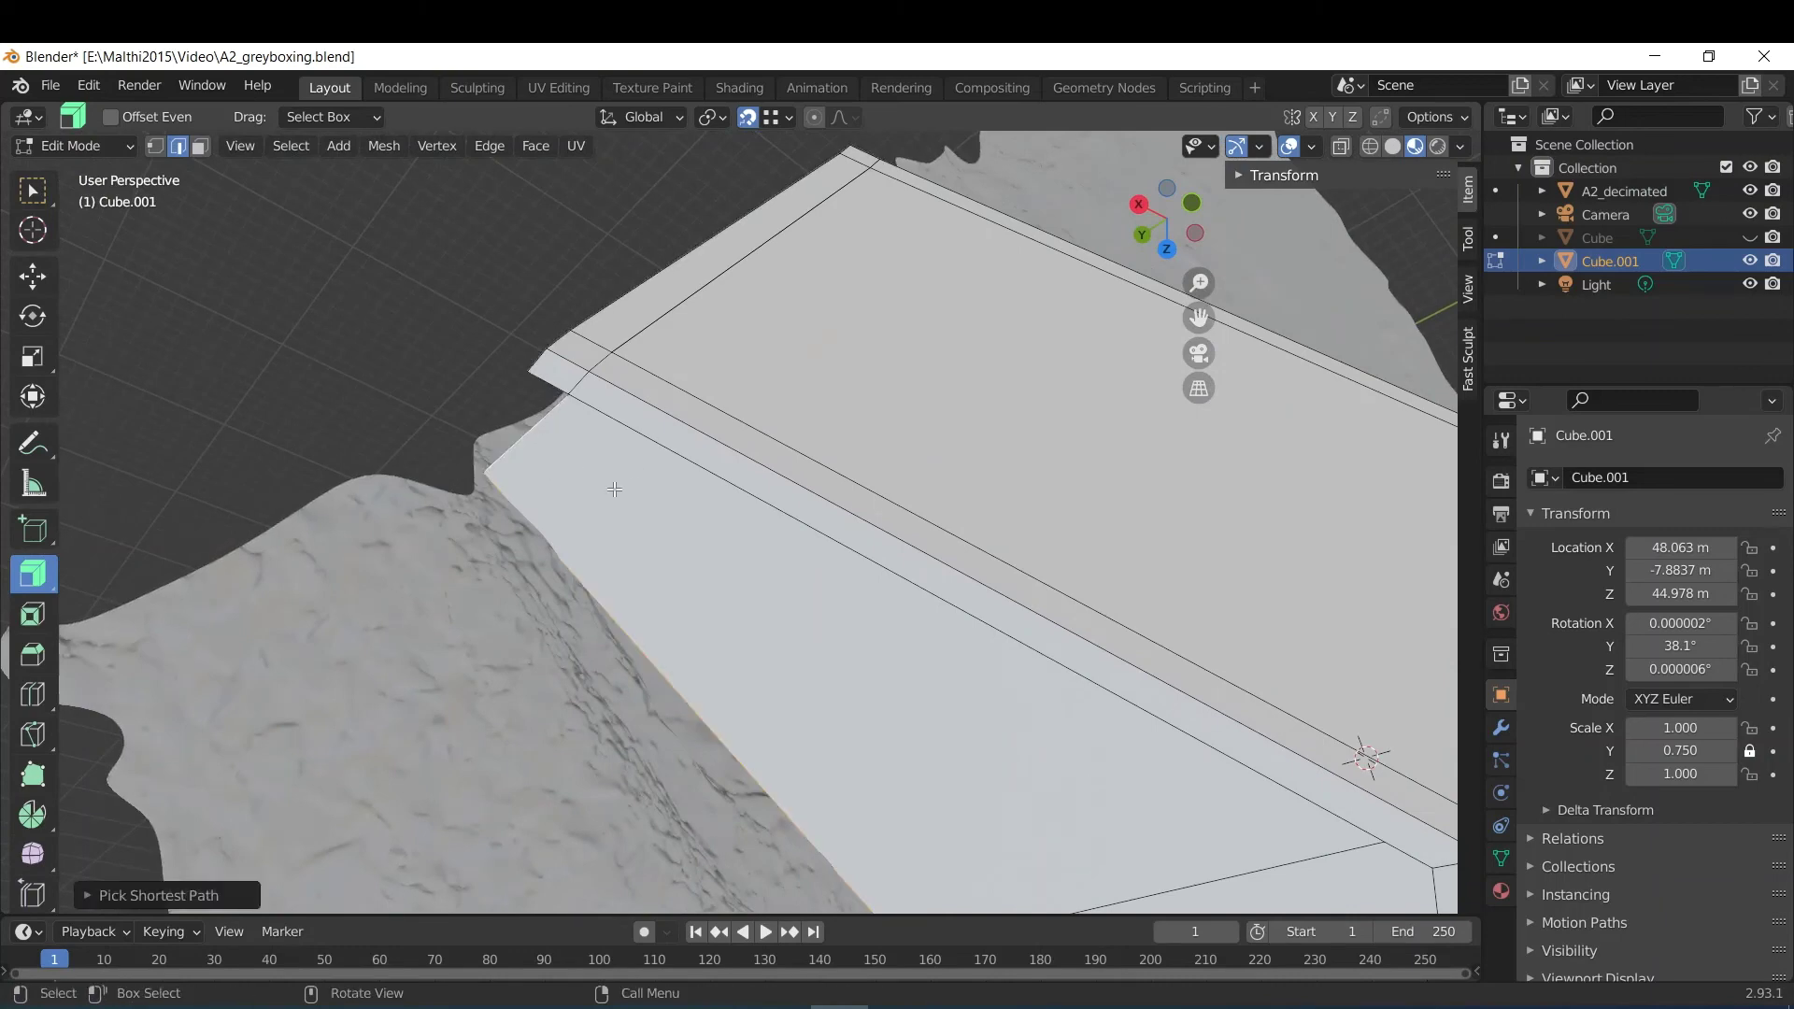
key(g)
key(g)
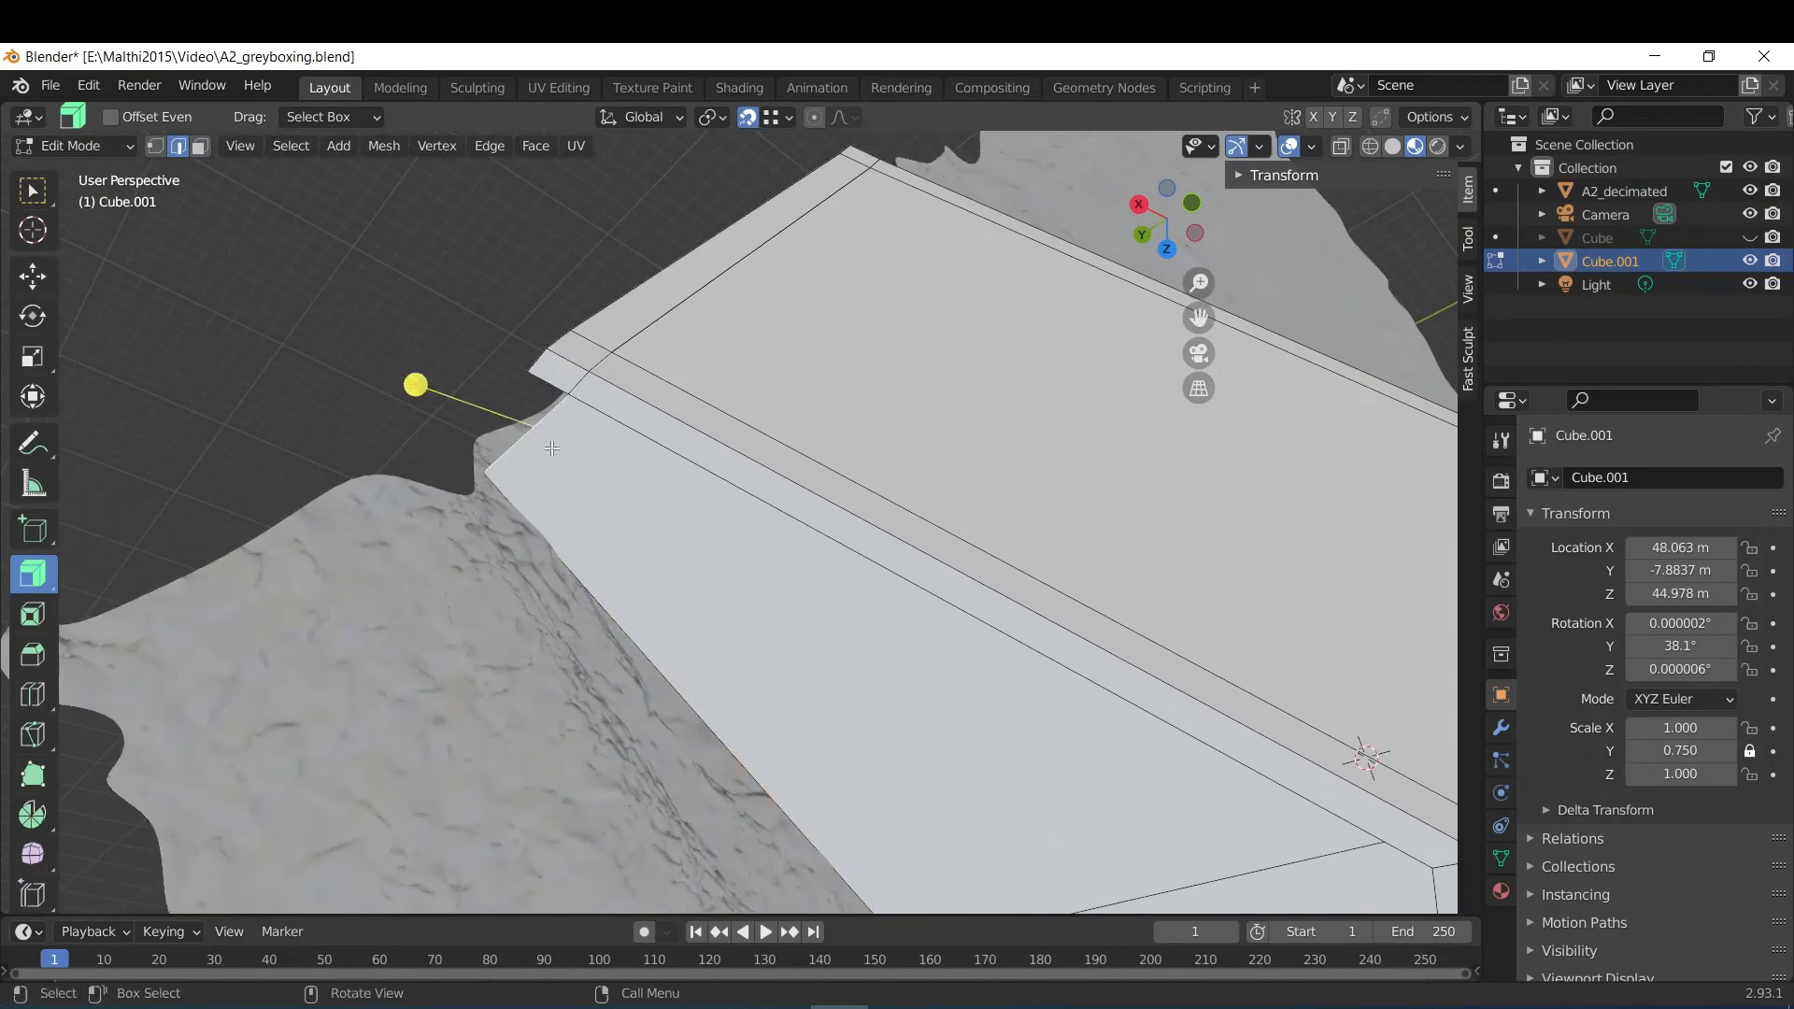
middle_drag(691, 544, 988, 476)
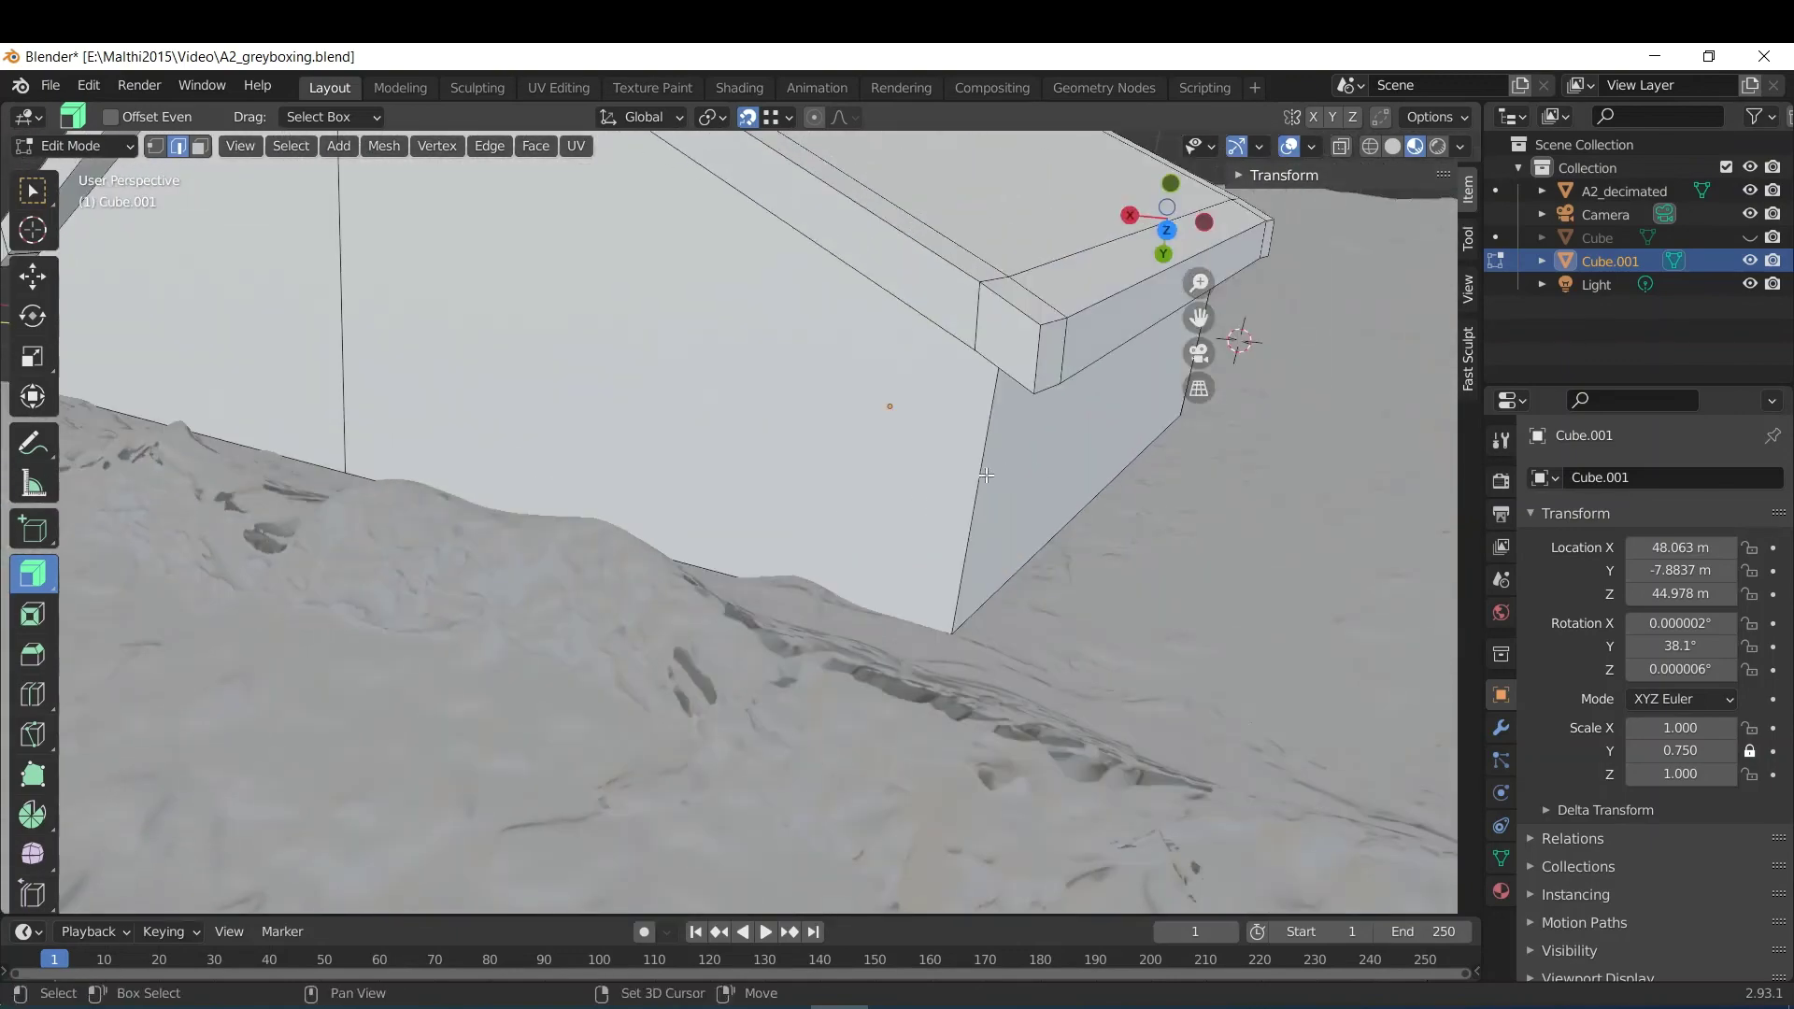
key(ctrl+b)
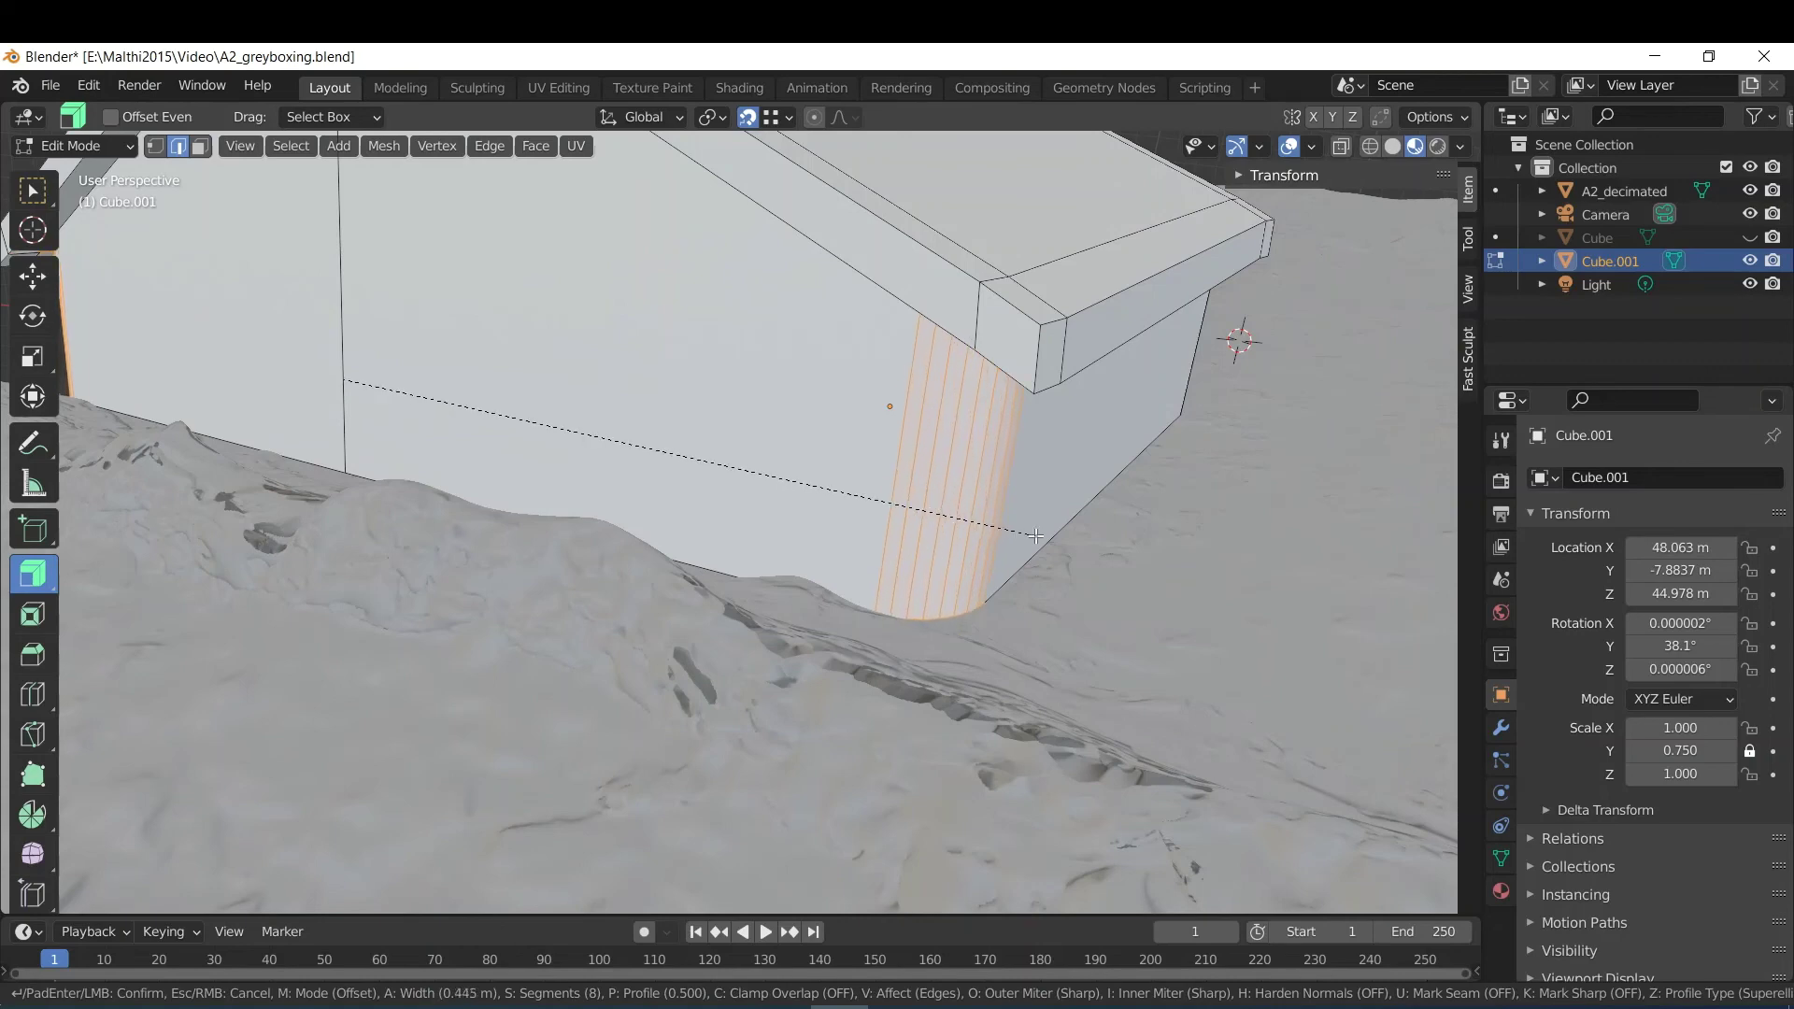
click(961, 531)
Orbit around the whole house to review all the rounded wall posts.
scroll(960, 531, down, 5)
middle_drag(894, 489, 710, 421)
middle_drag(523, 393, 645, 804)
middle_drag(662, 734, 460, 429)
scroll(803, 426, up, 5)
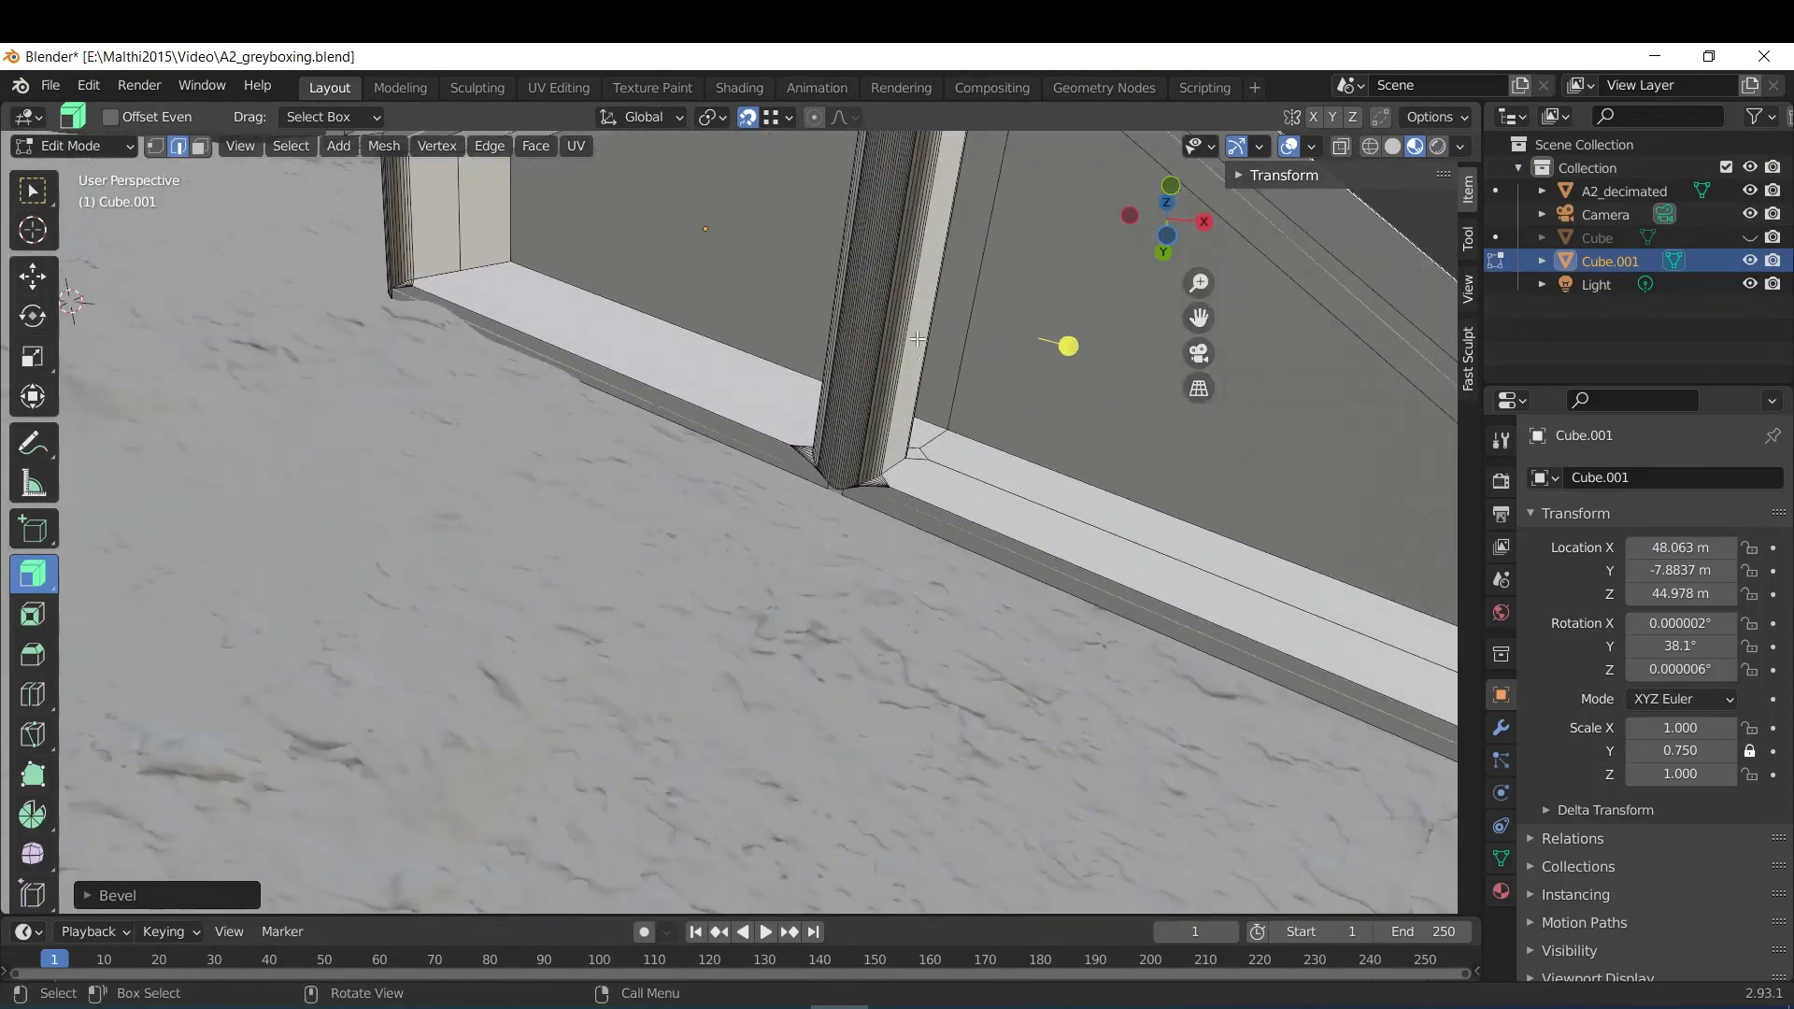
scroll(948, 435, down, 6)
middle_drag(901, 433, 475, 465)
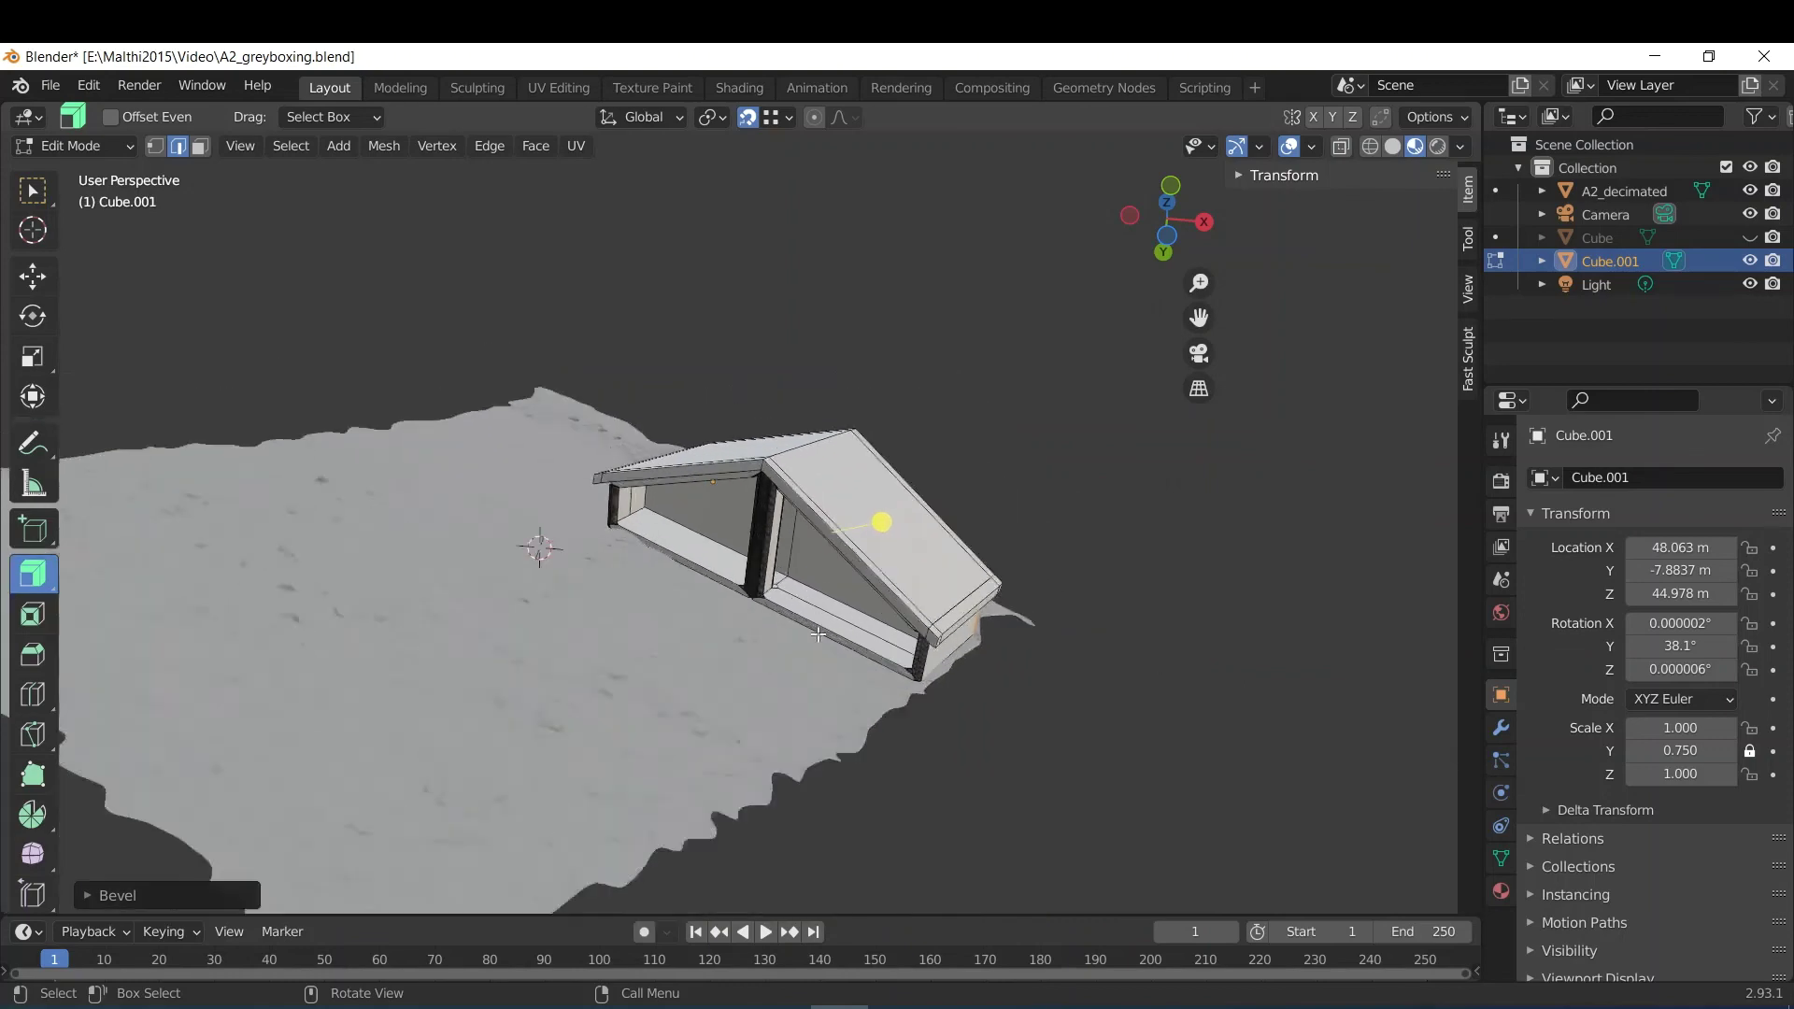
click(1266, 535)
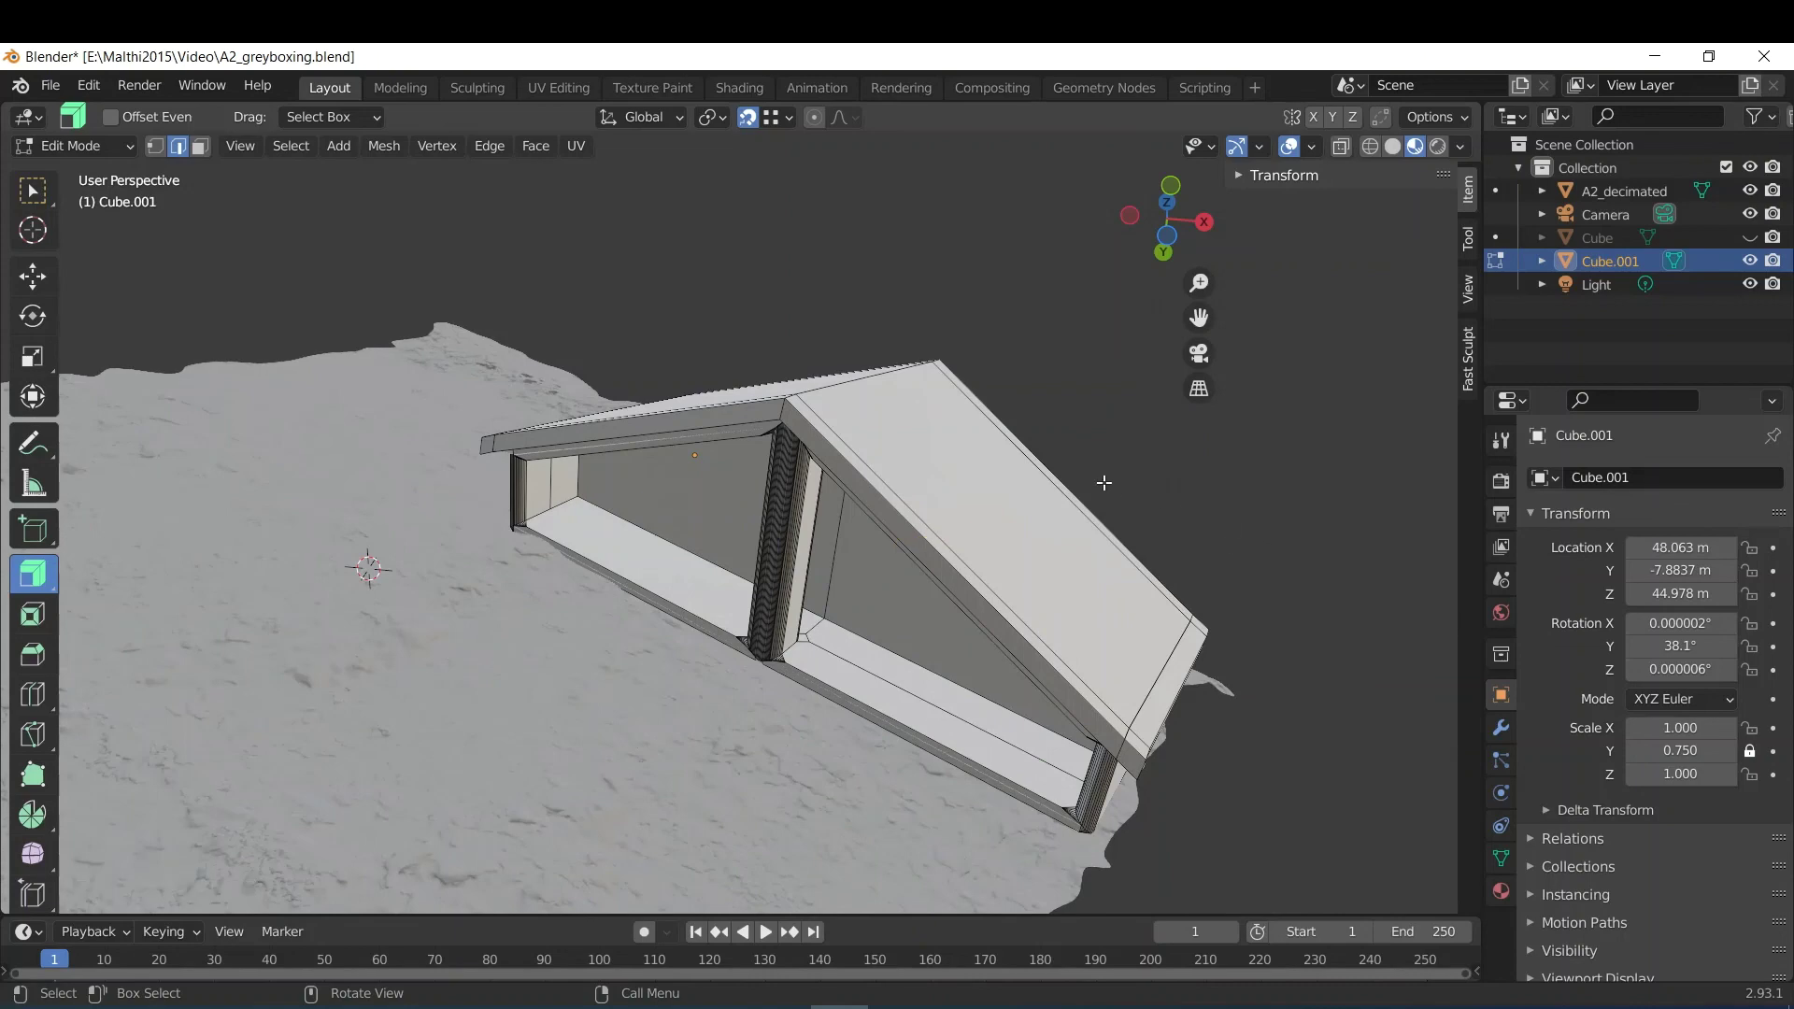
scroll(878, 504, down, 2)
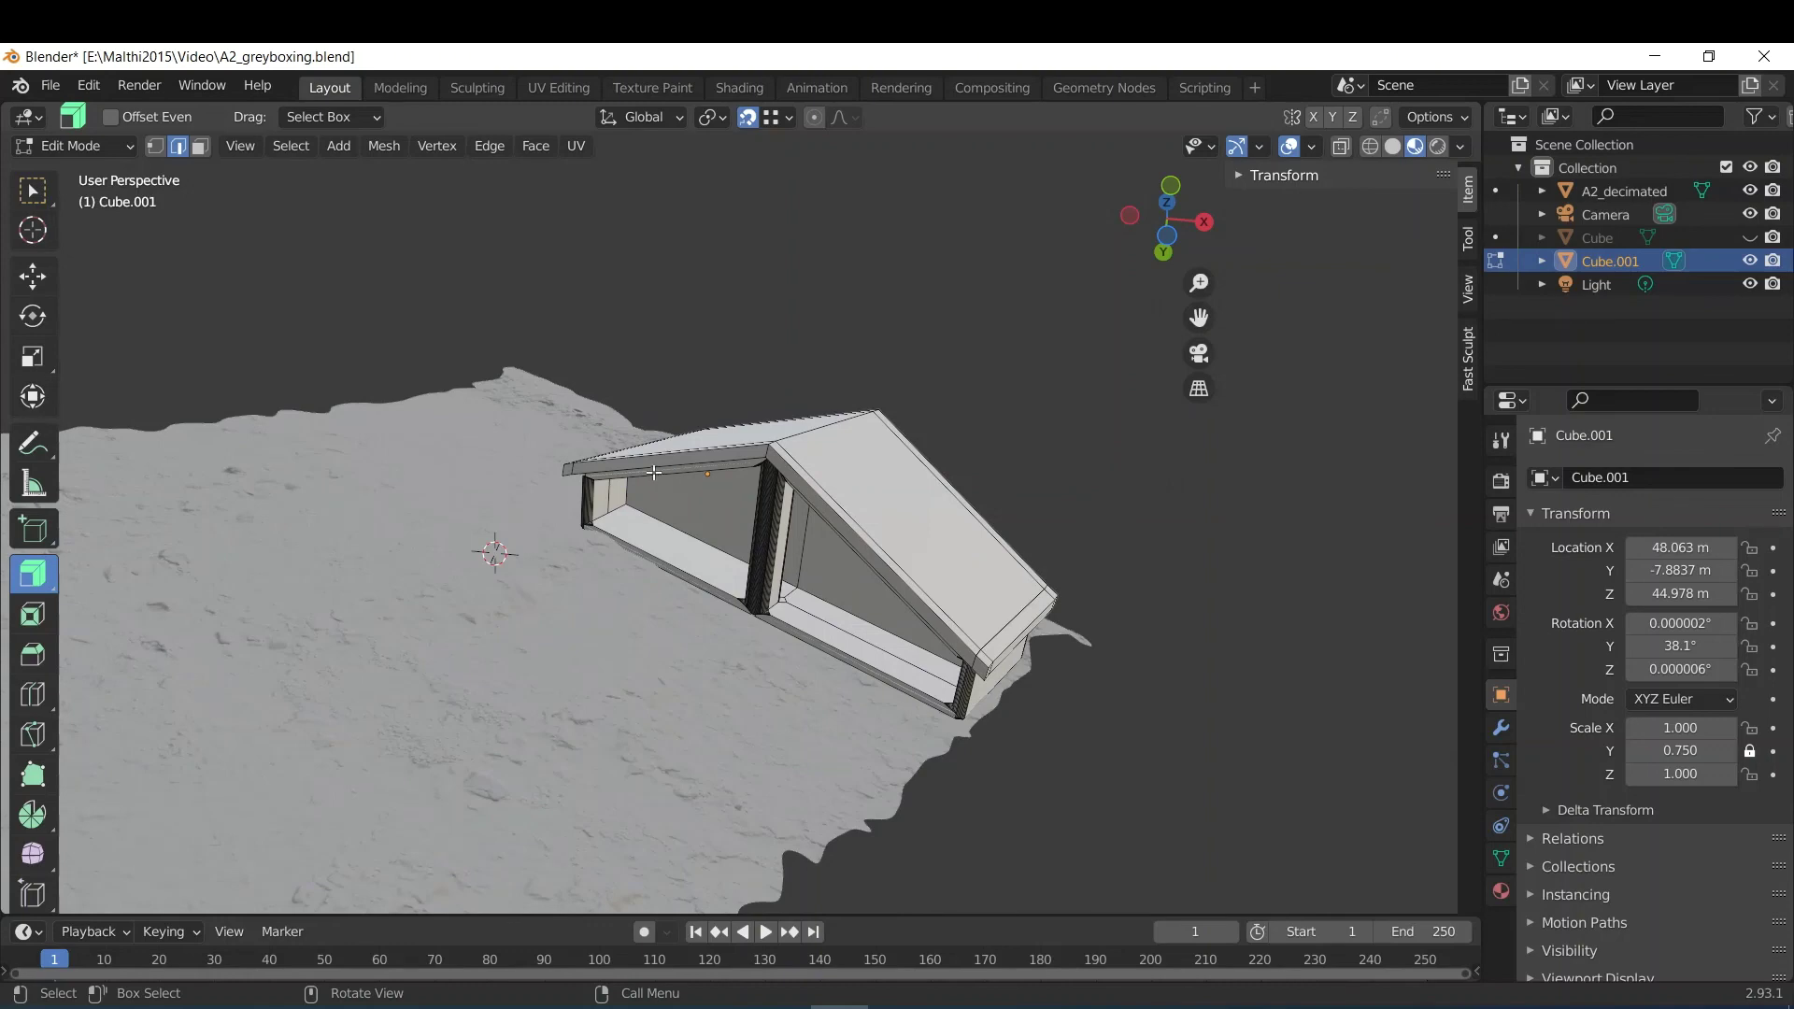
scroll(651, 478, down, 2)
scroll(745, 527, up, 7)
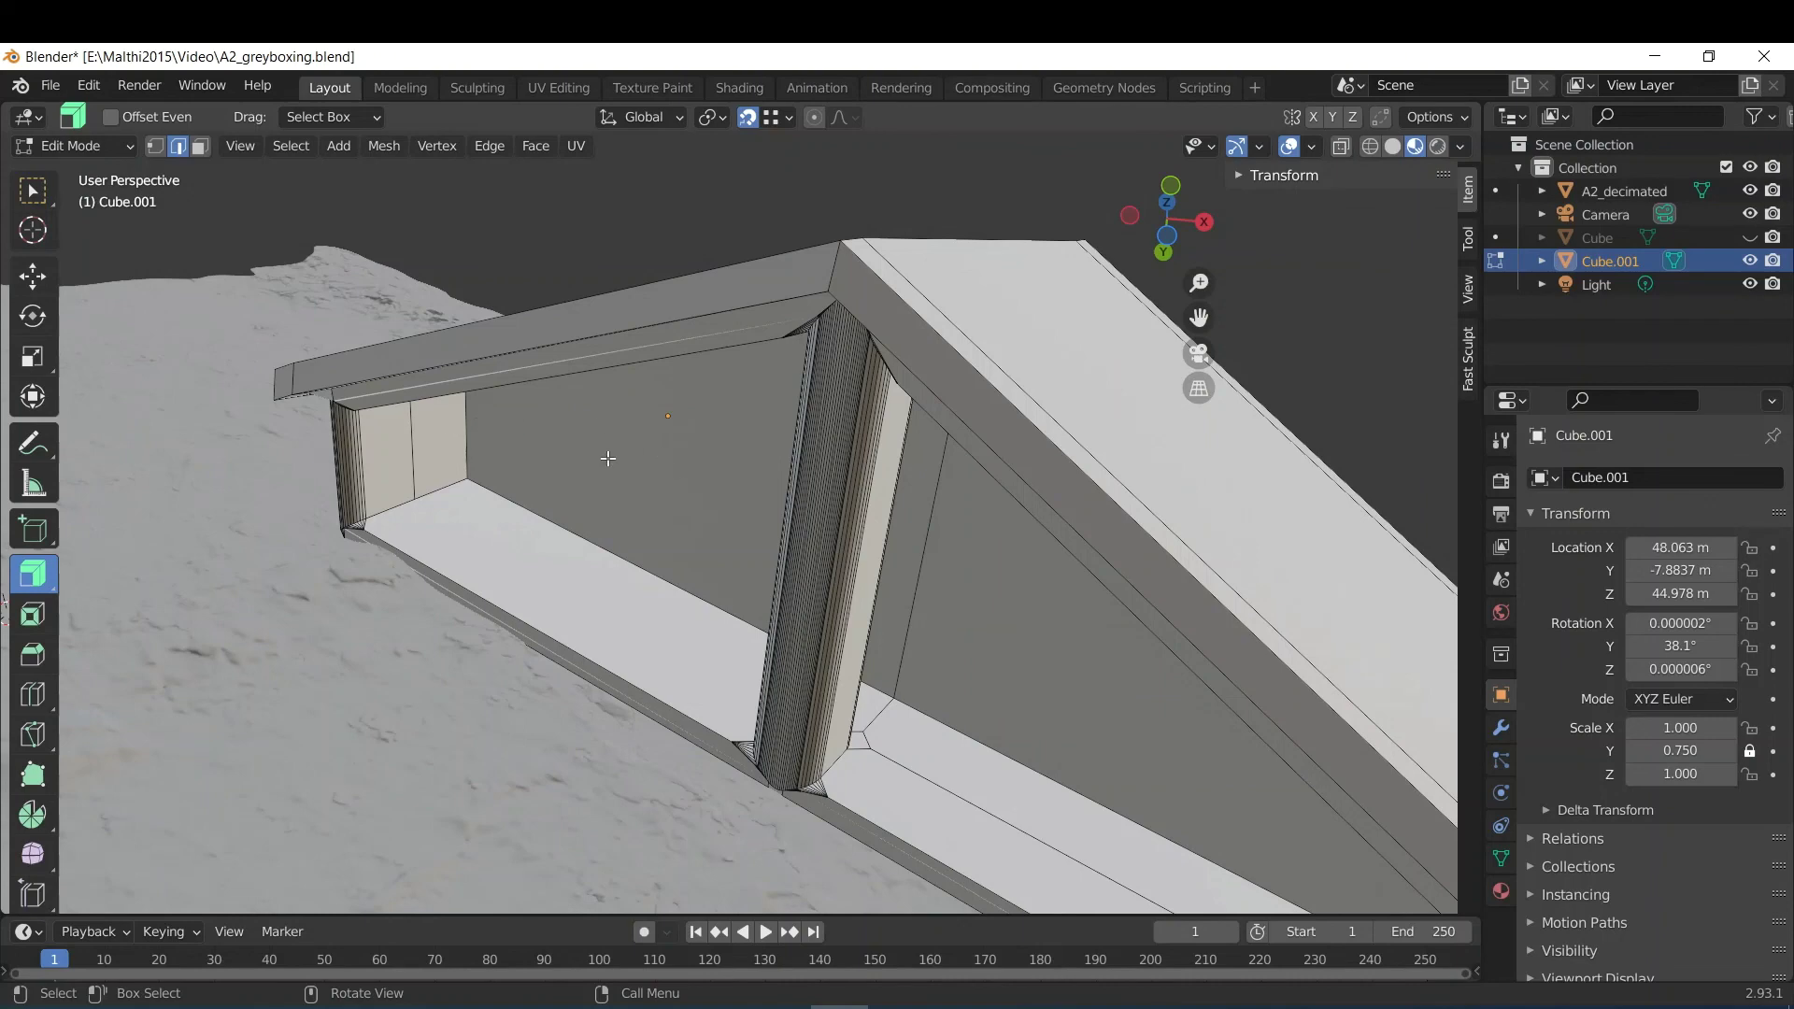
scroll(608, 484, down, 5)
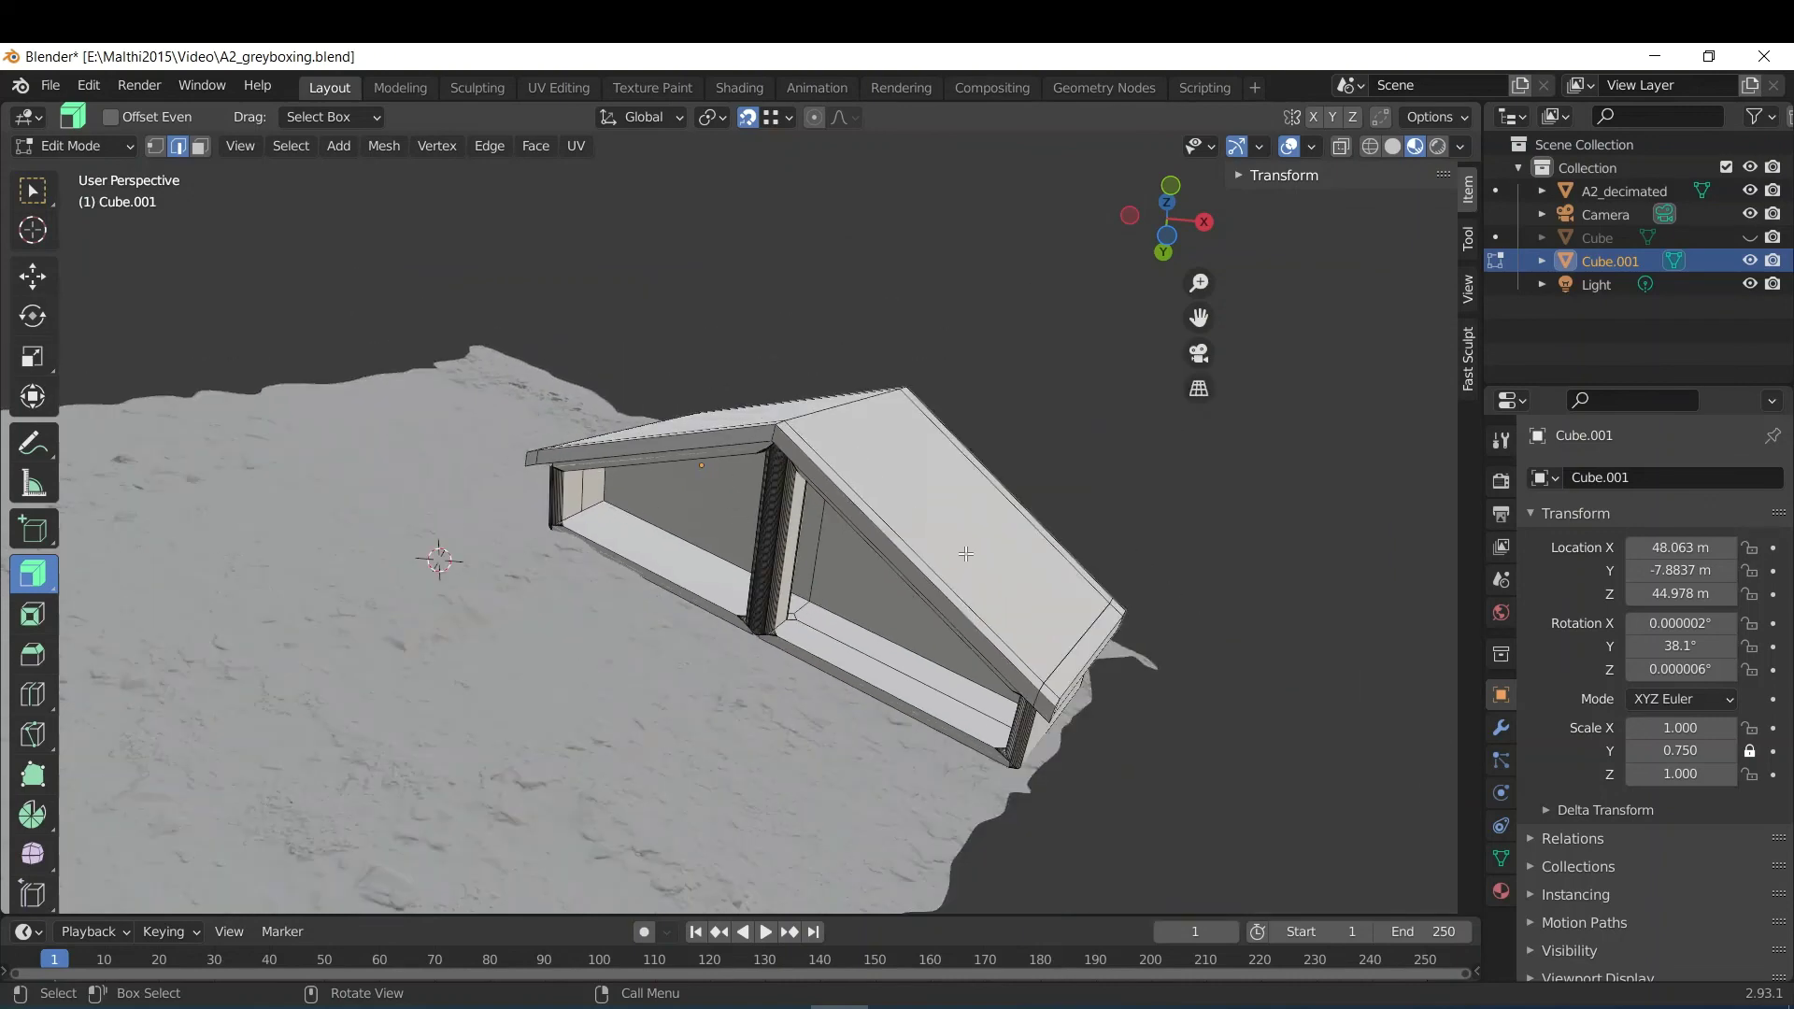
scroll(757, 487, up, 5)
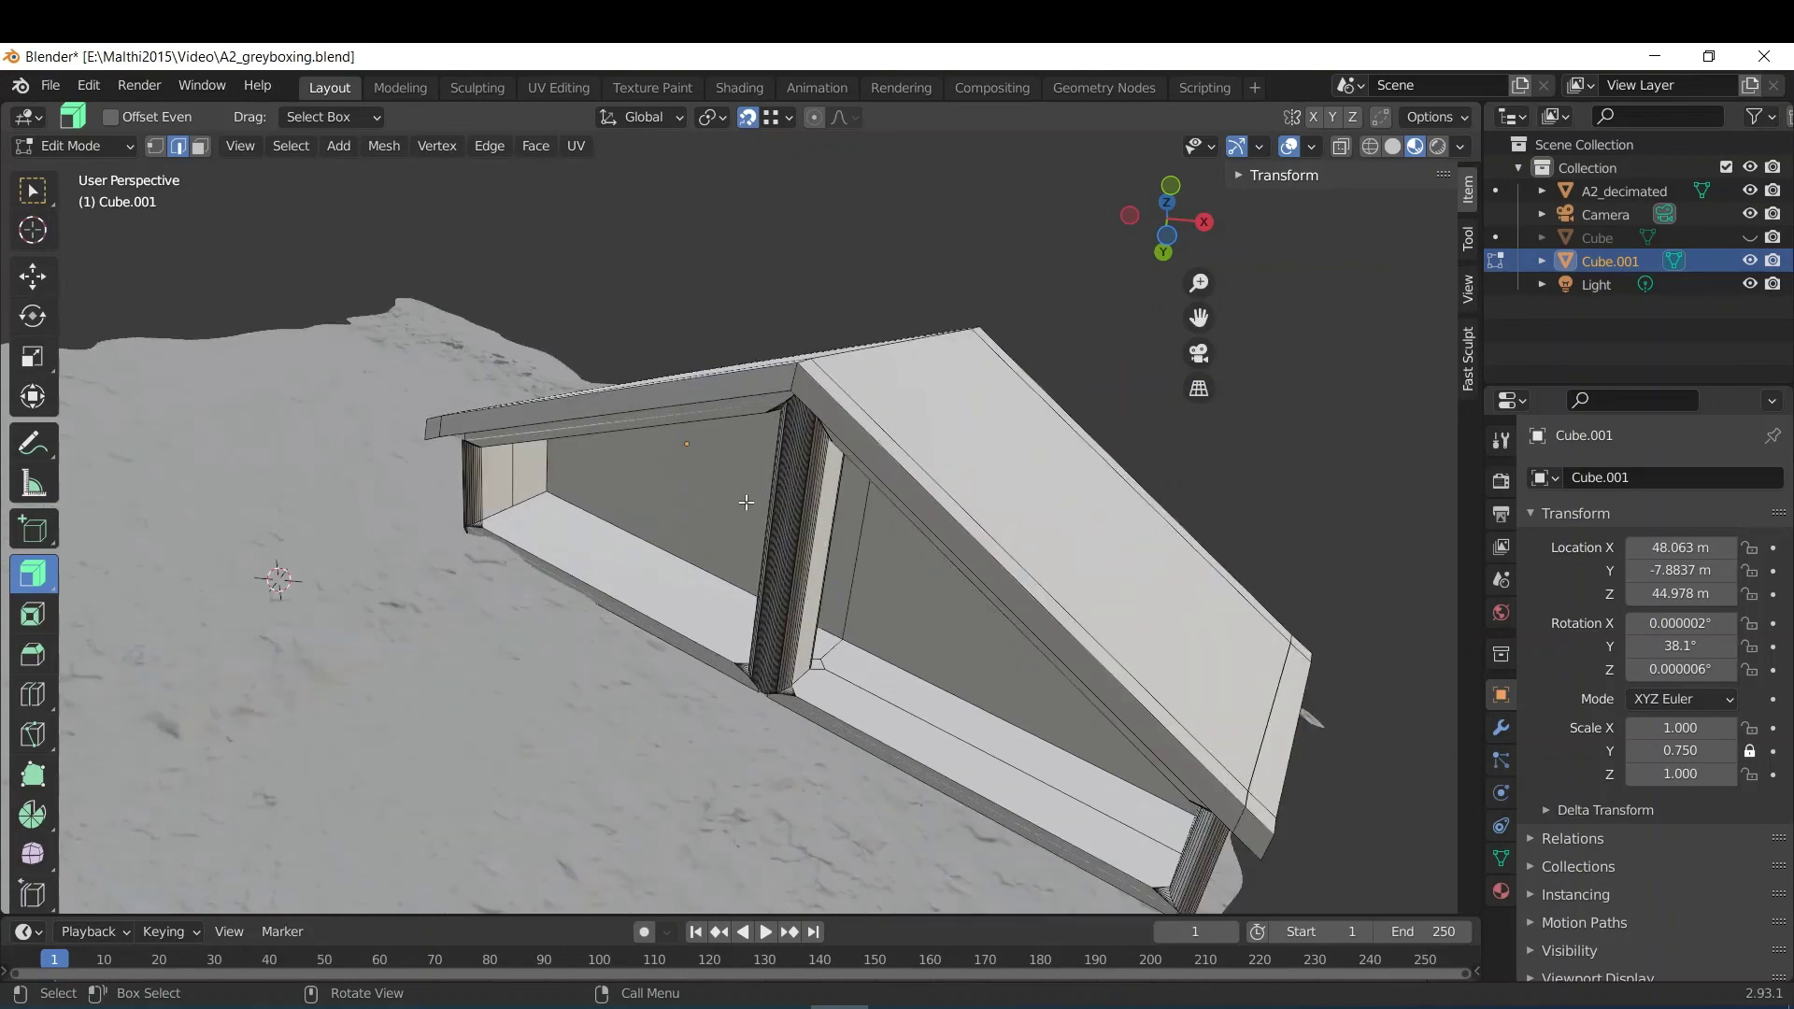
middle_drag(743, 513, 744, 476)
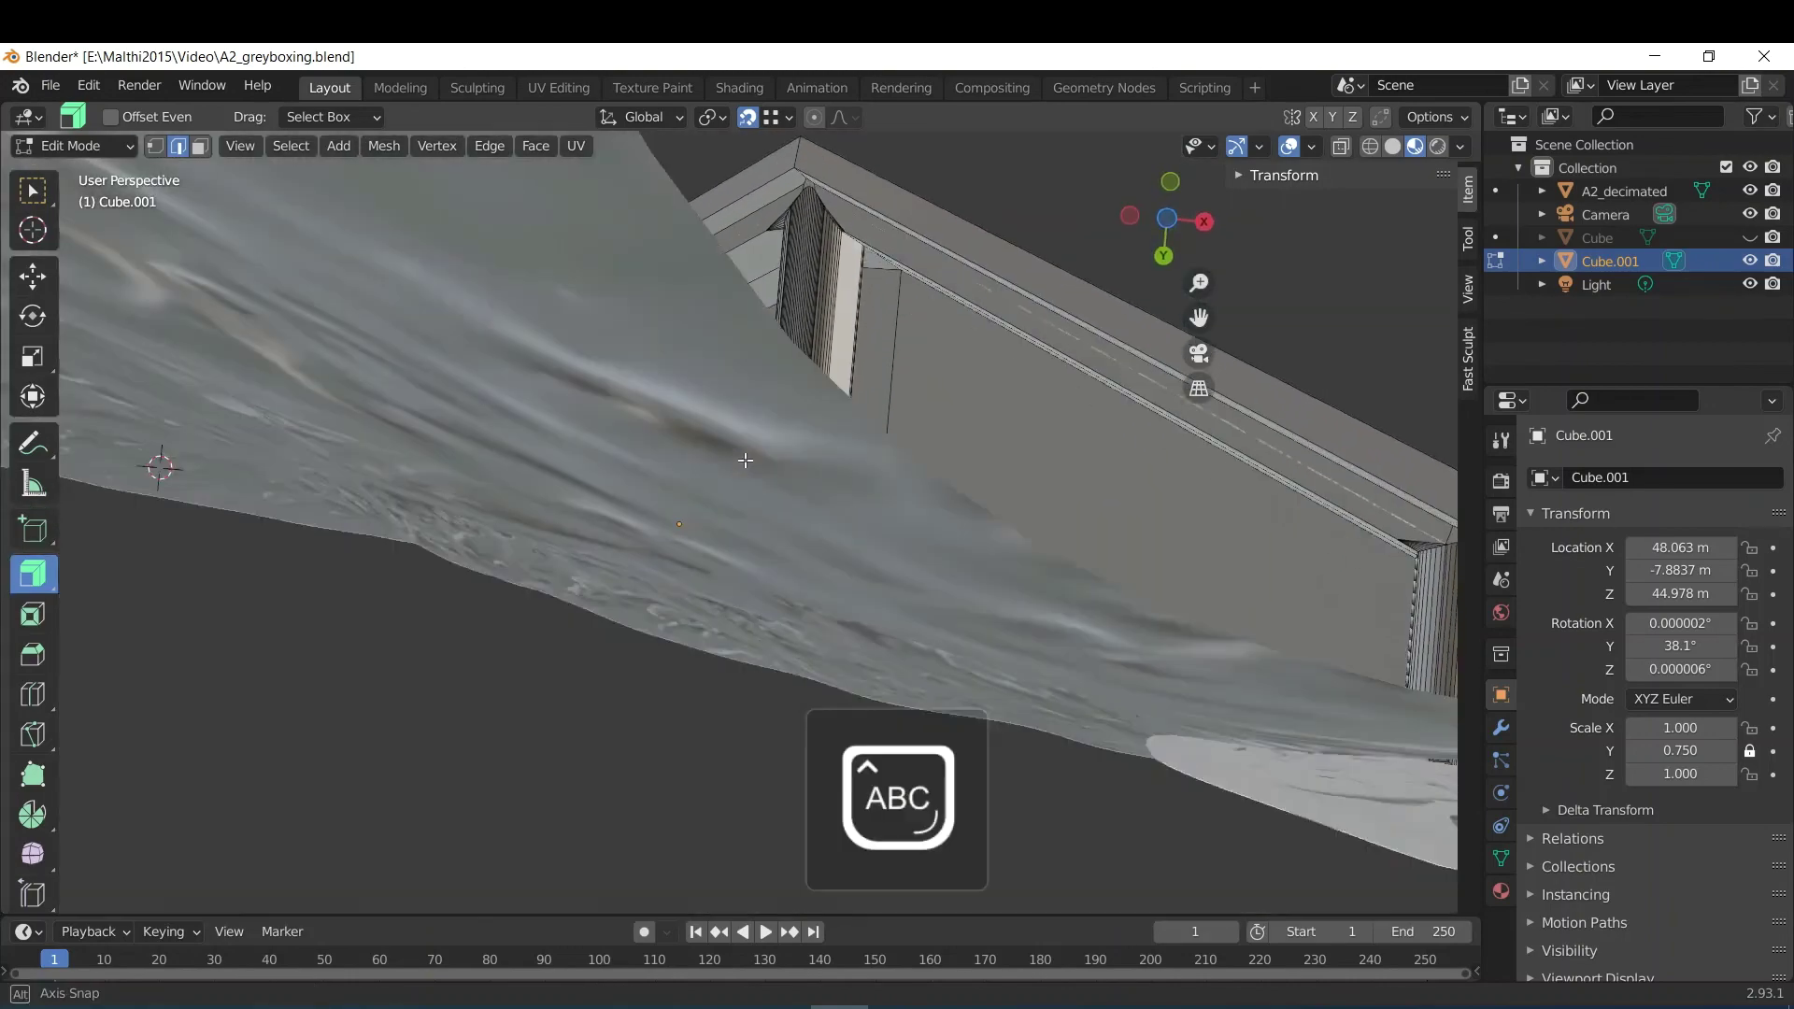